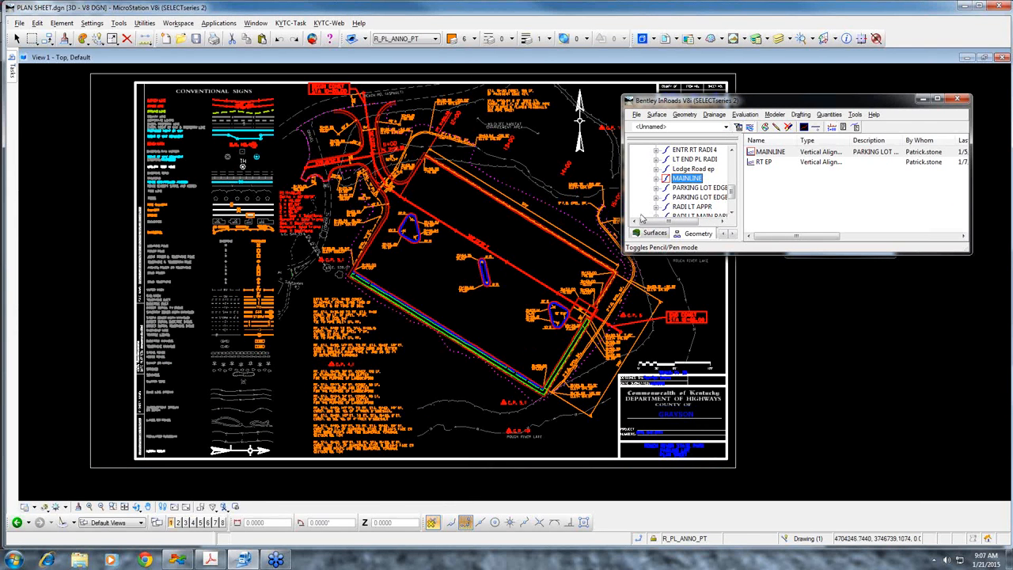
# Start the InRoads Tracking tool and arrange its window and the InRoads window so the parking lot stays visible
pyautogui.click(855, 115)
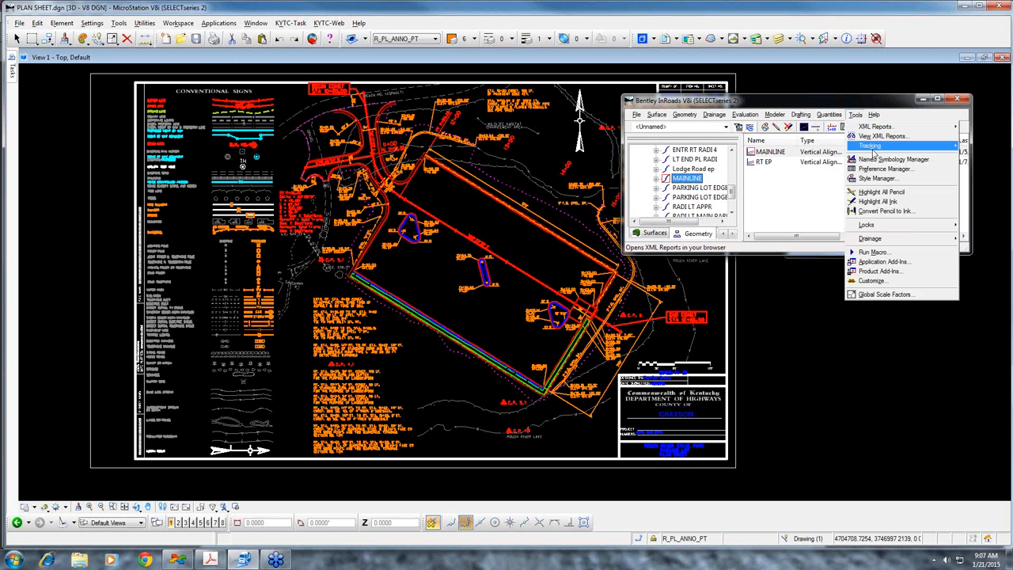
pyautogui.moveTo(873, 146)
pyautogui.click(813, 147)
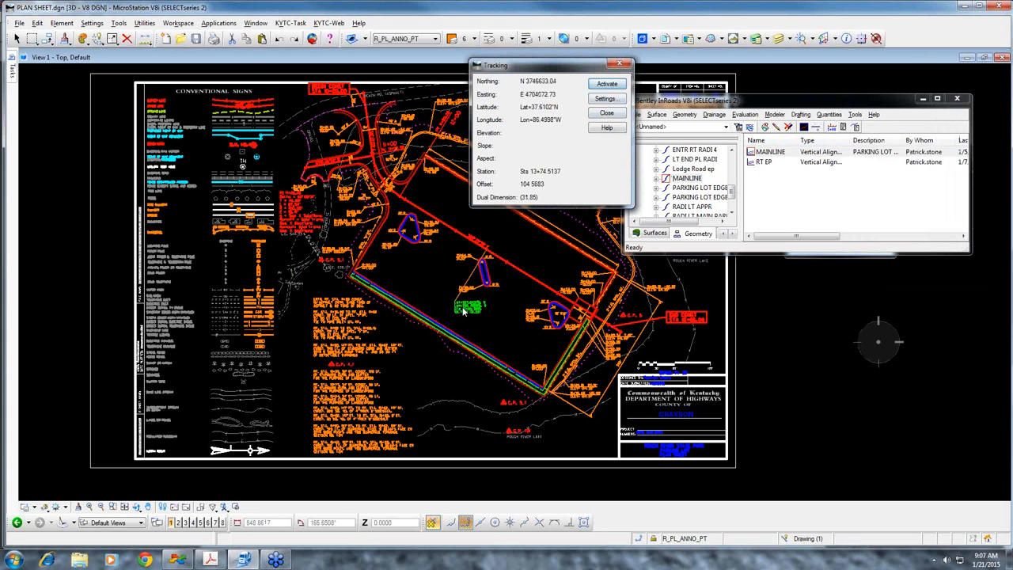
pyautogui.rightClick(478, 286)
pyautogui.moveTo(733, 101); pyautogui.dragTo(764, 85)
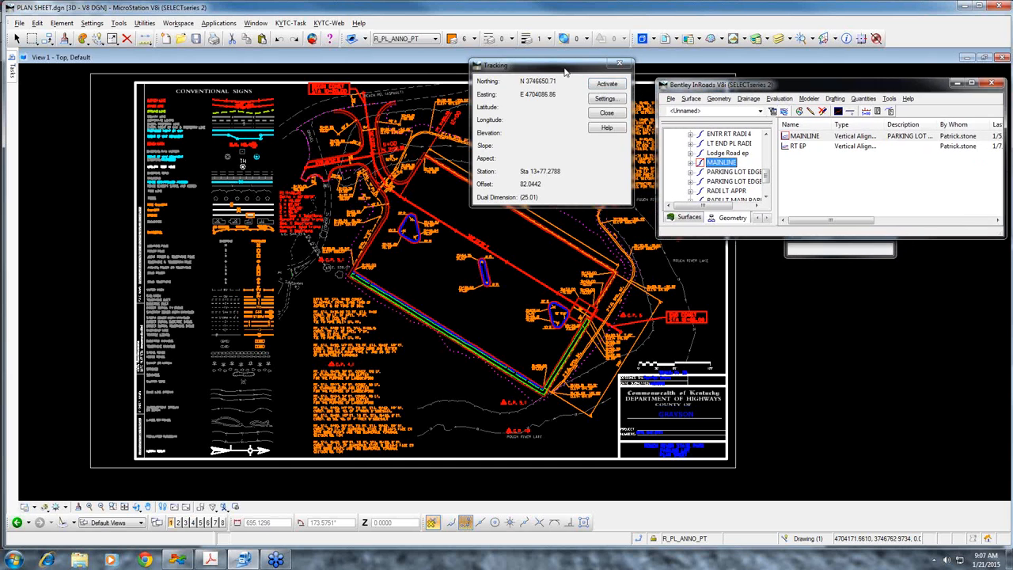
pyautogui.moveTo(538, 65); pyautogui.dragTo(503, 47)
pyautogui.scroll(5, 577, 349)
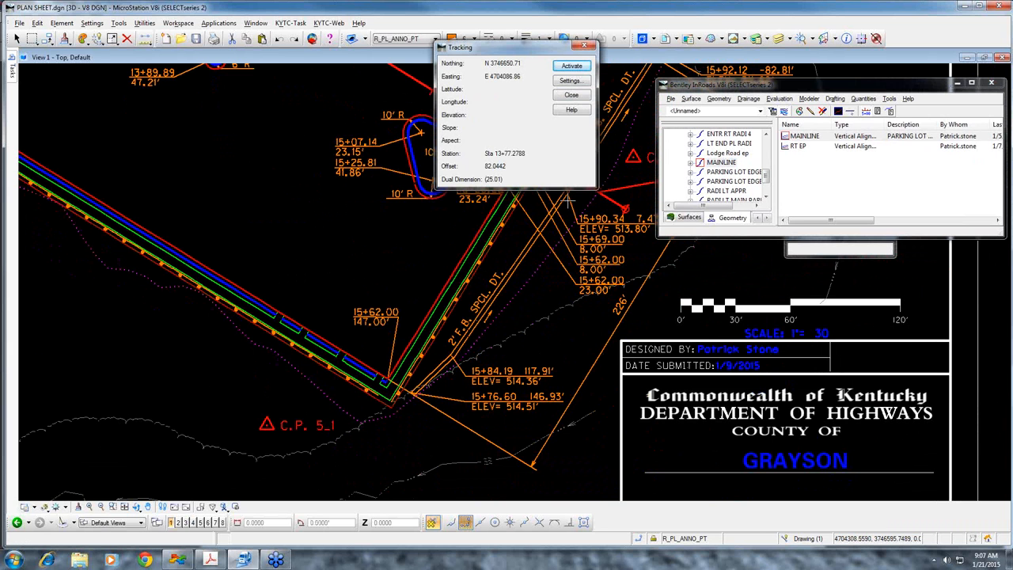
pyautogui.scroll(-3, 362, 242)
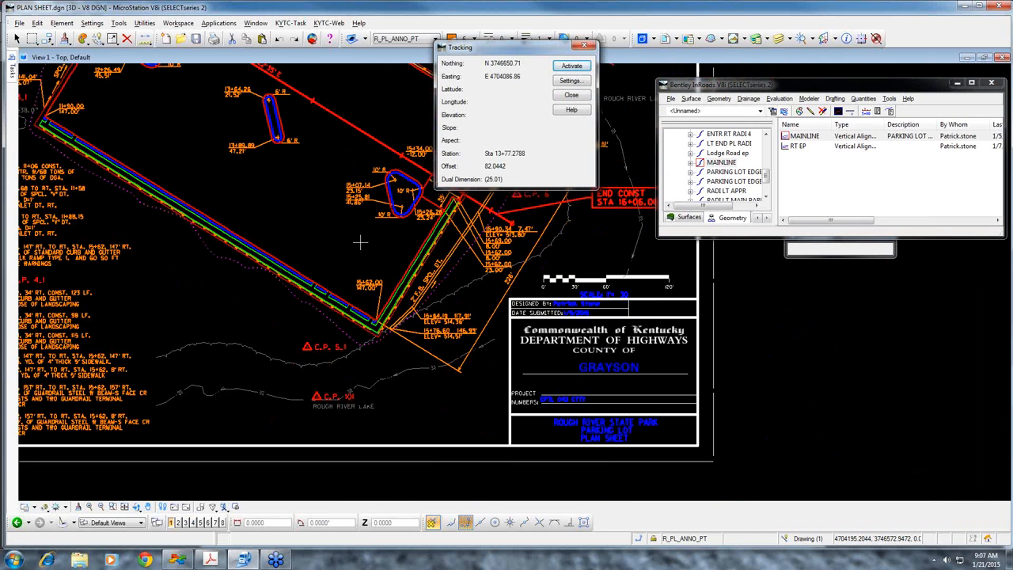
pyautogui.moveTo(362, 241); pyautogui.dragTo(417, 292, button='middle')
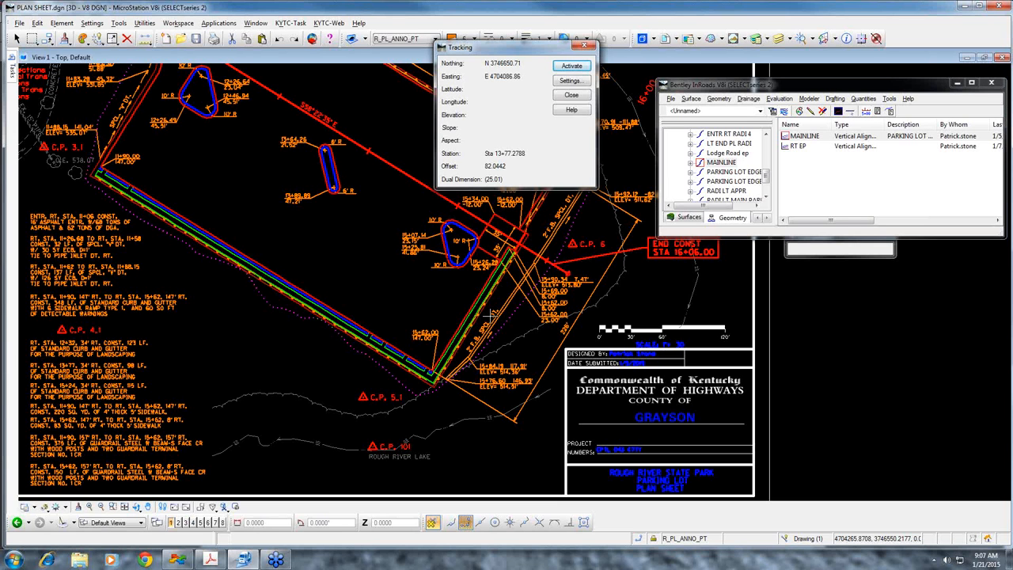
pyautogui.moveTo(519, 47); pyautogui.dragTo(619, 107)
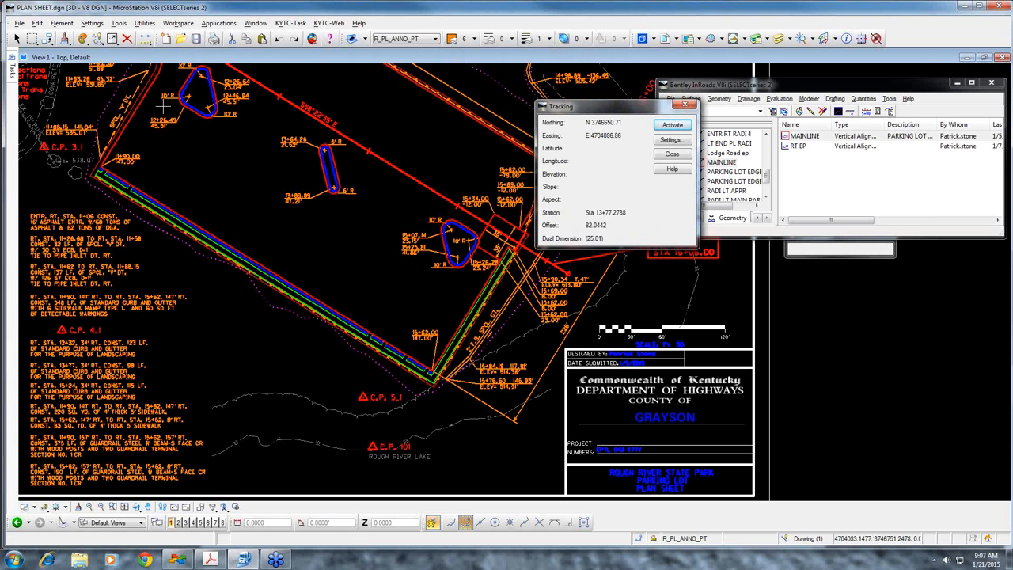
# Start a SmartLine with its first point just east of the narrow middle island in the parking lot
pyautogui.moveTo(12, 68)
pyautogui.click(38, 118)
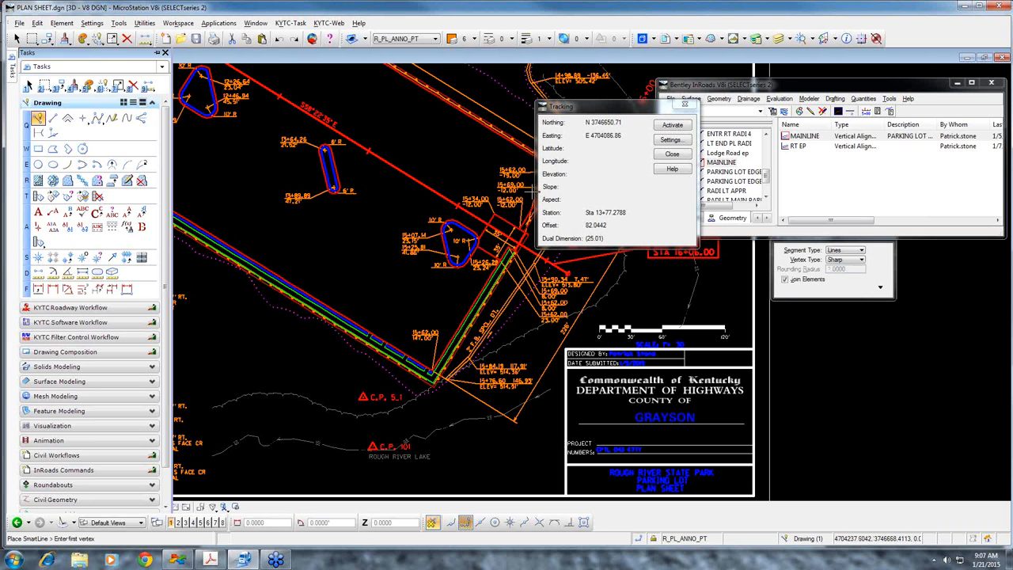
pyautogui.click(402, 194)
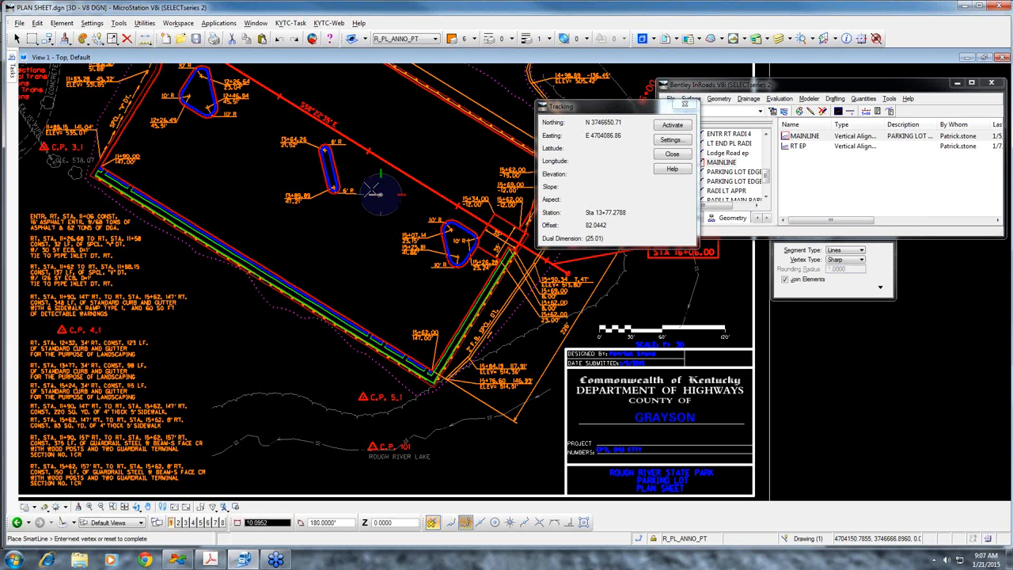
pyautogui.press('Return')
pyautogui.write('so')
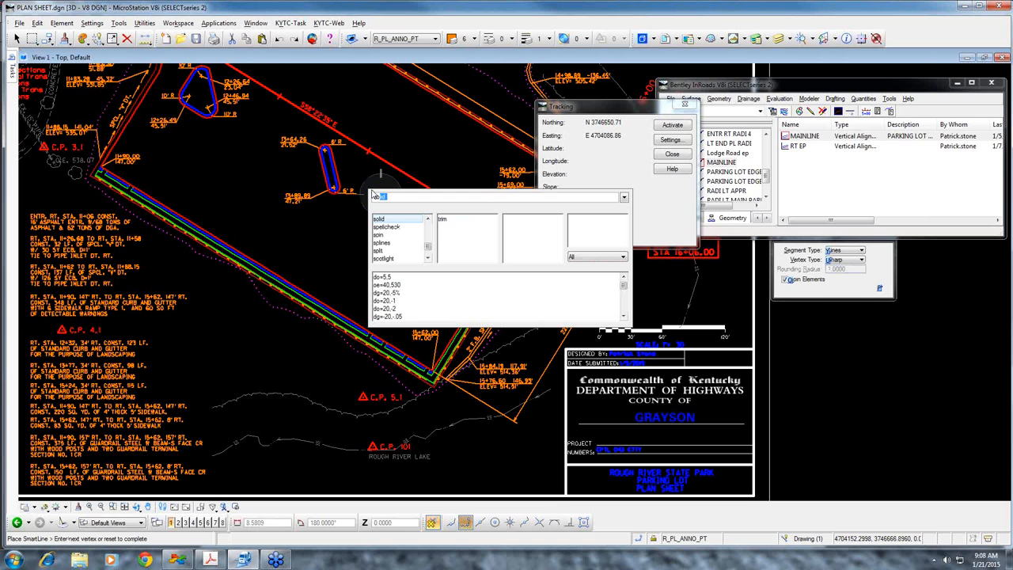
pyautogui.write('=')
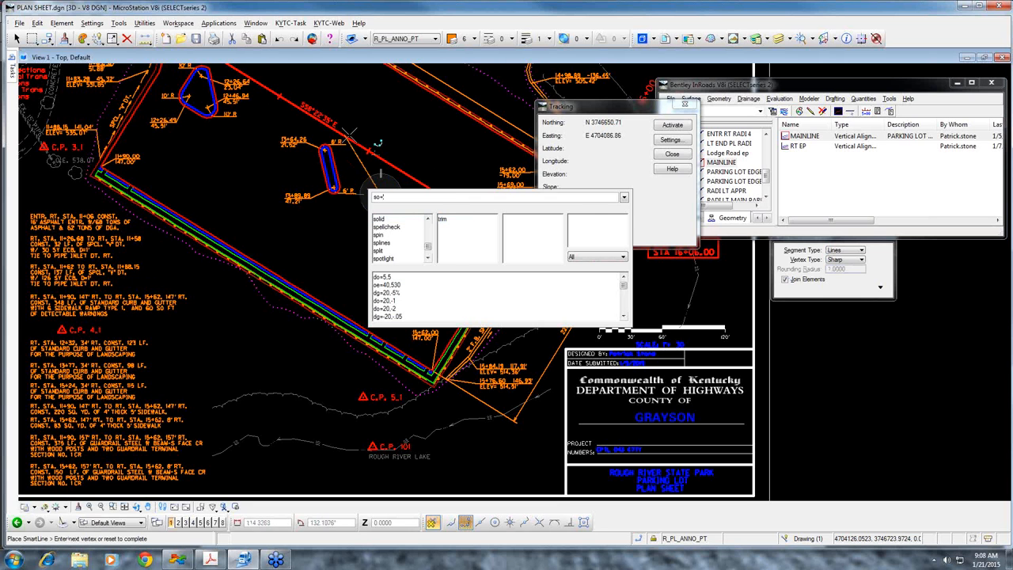
pyautogui.press('Escape')
# End the line at station 14+00 with a 50 offset using the key-in so=1400,50
pyautogui.scroll(-3, 381, 174)
pyautogui.moveTo(381, 174); pyautogui.dragTo(381, 179, button='middle')
pyautogui.scroll(3, 380, 178)
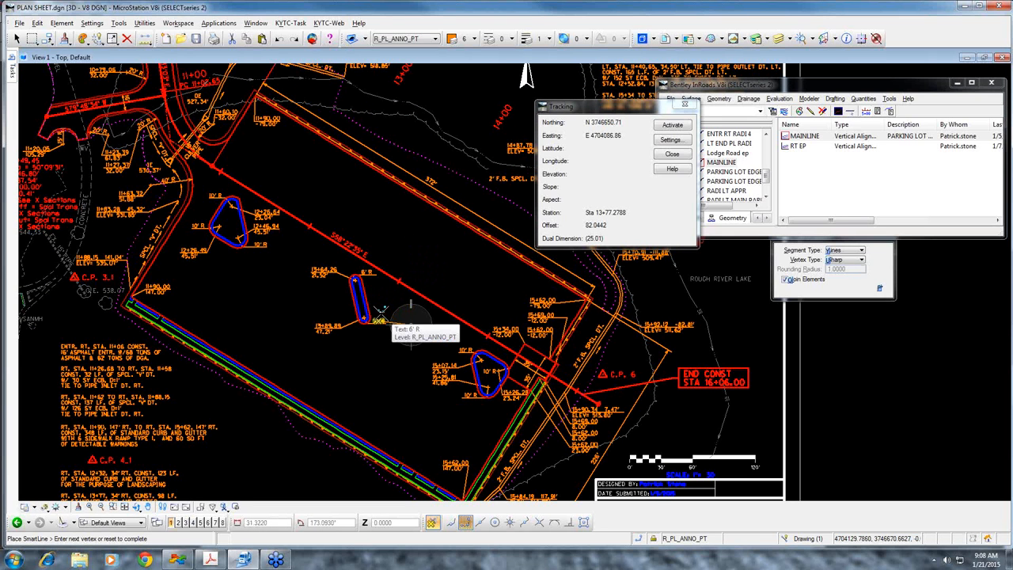
pyautogui.press('Return')
pyautogui.write('so=')
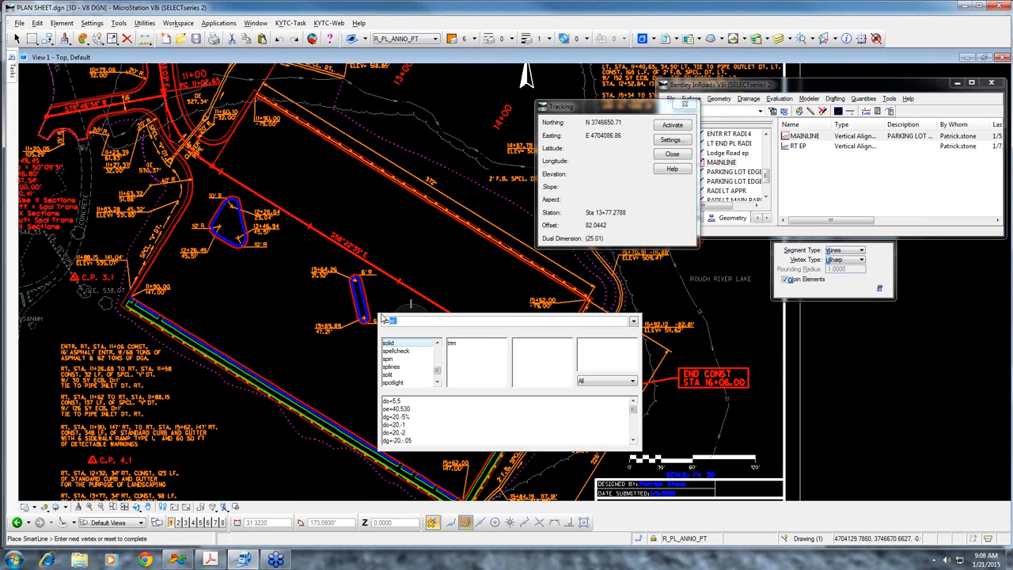
pyautogui.write('1400')
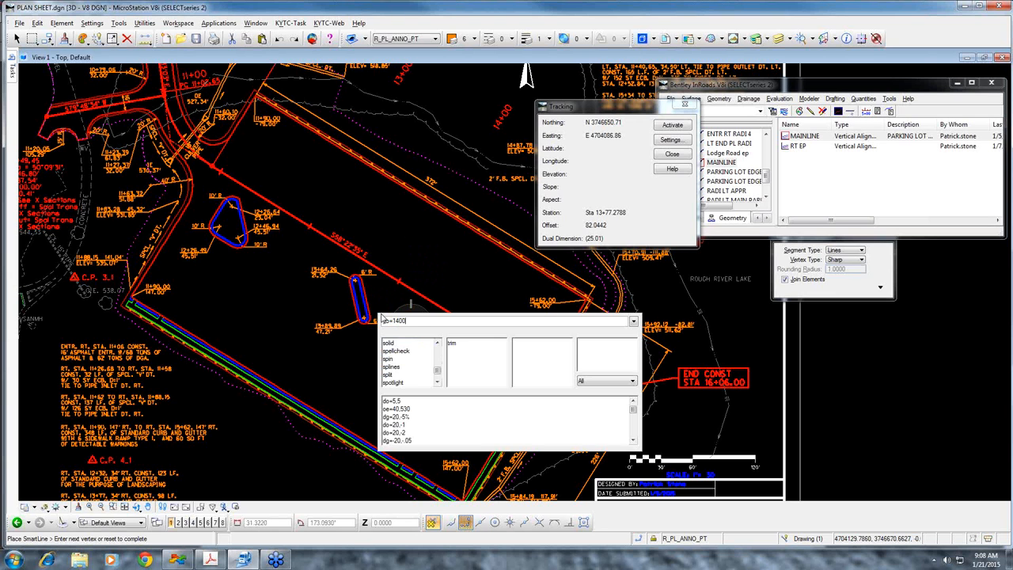
pyautogui.write(',50')
pyautogui.press('Return')
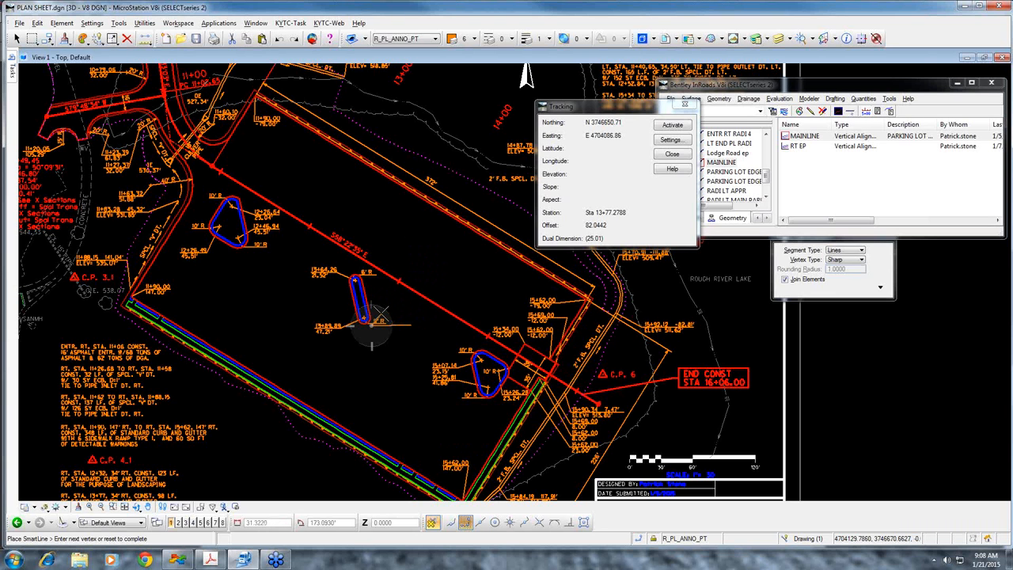
pyautogui.rightClick(358, 348)
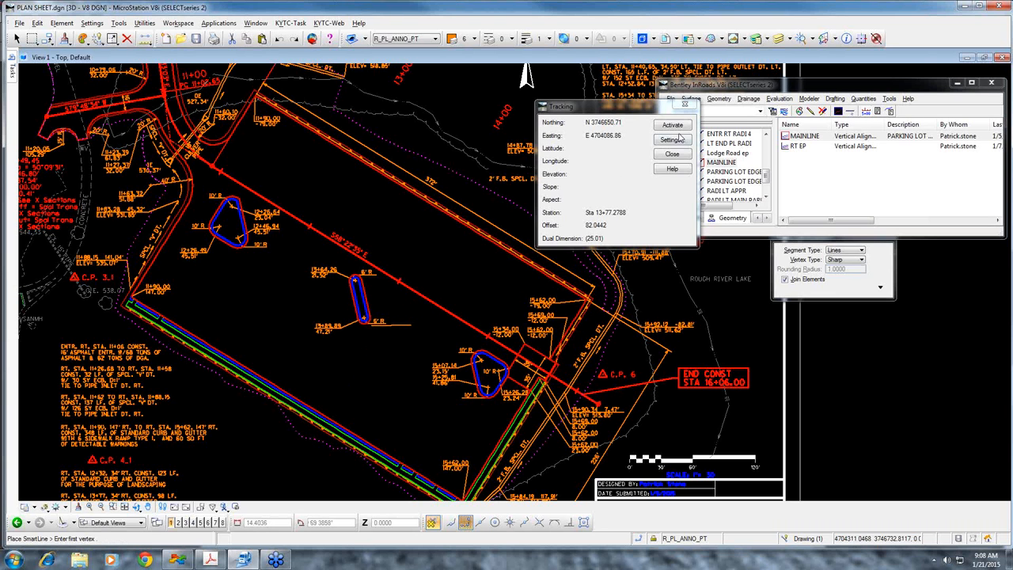
# Use Tracking to check the station and offset at the new line's endpoint, and undo the stray SmartLine placement
pyautogui.click(676, 126)
pyautogui.click(373, 327)
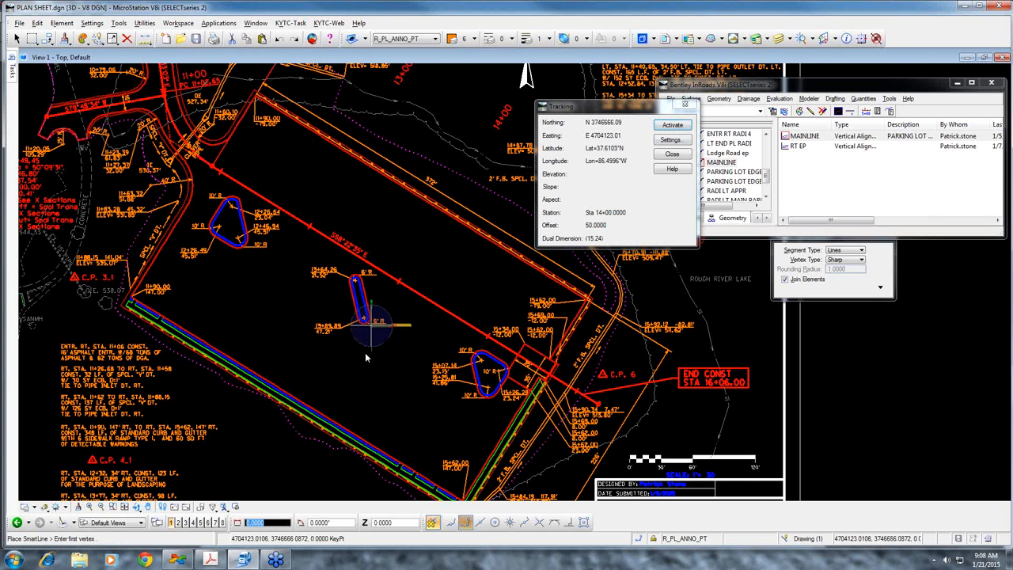
pyautogui.rightClick(408, 368)
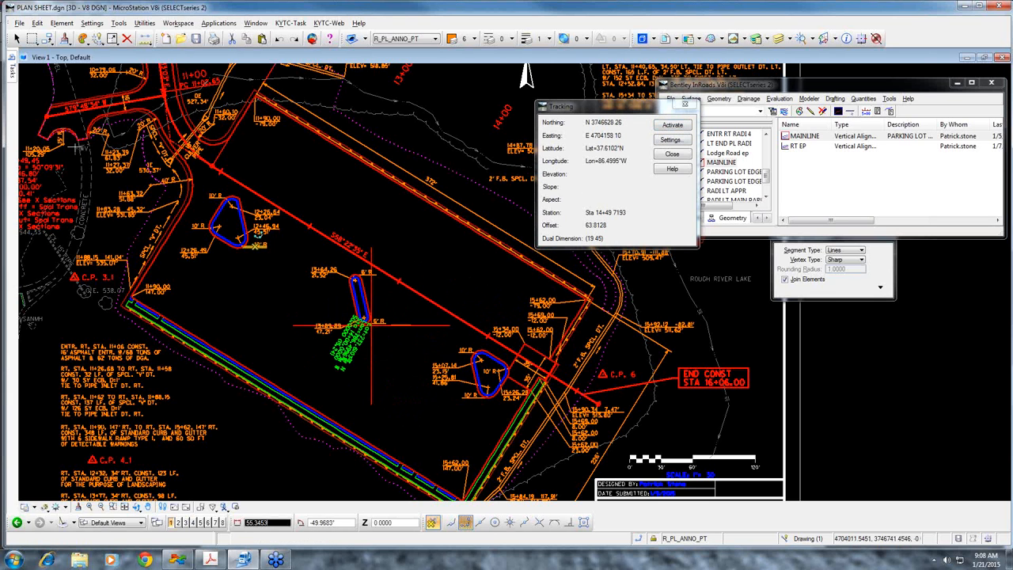
pyautogui.click(37, 23)
pyautogui.click(68, 35)
pyautogui.press('Escape')
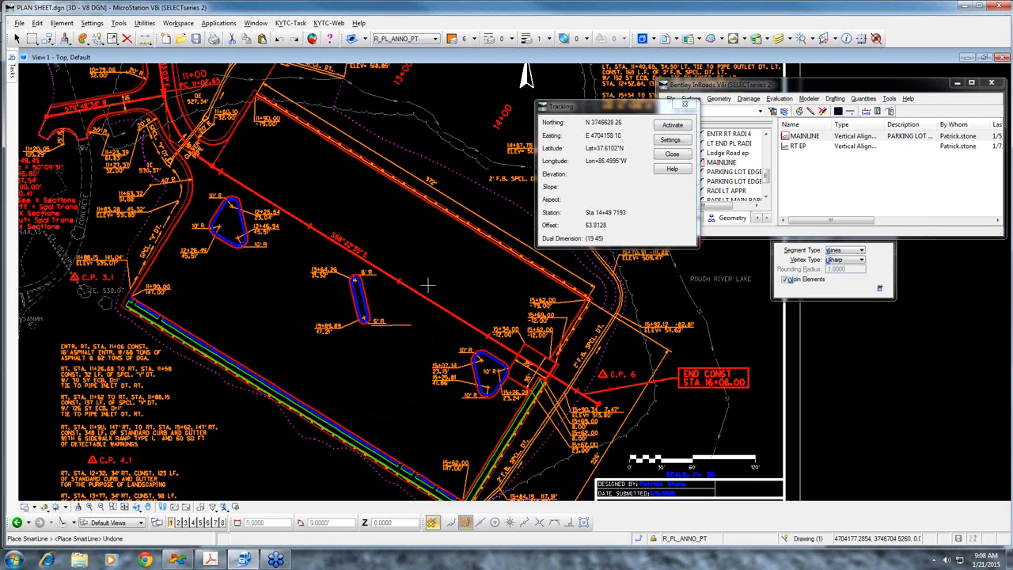
pyautogui.press('Return')
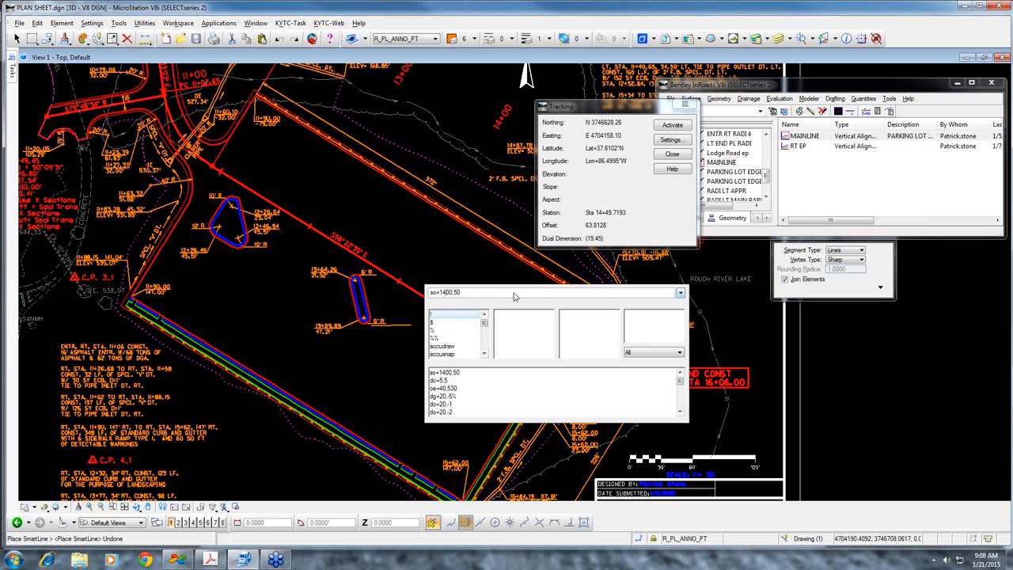
pyautogui.press('Return')
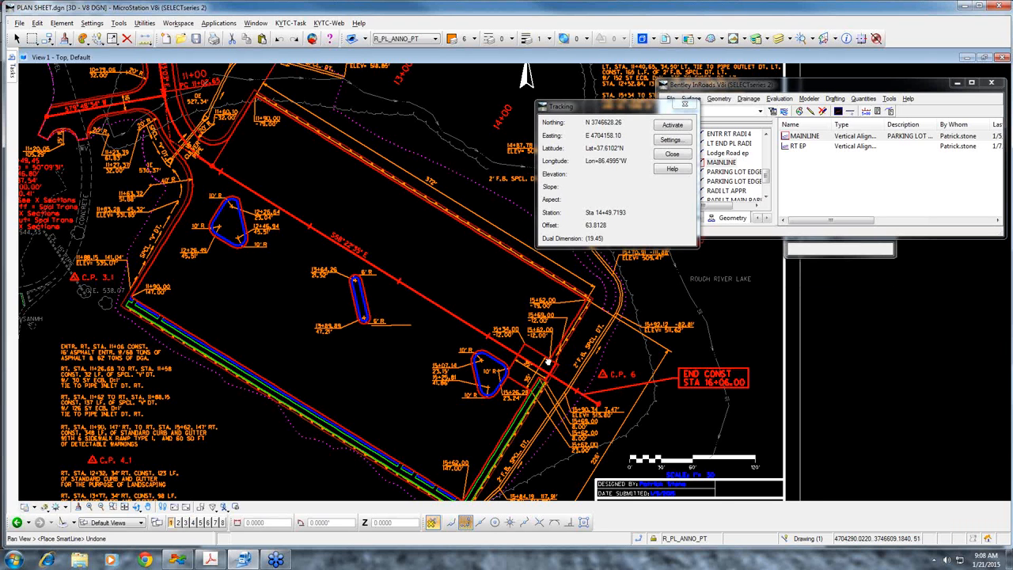
pyautogui.moveTo(548, 362); pyautogui.dragTo(544, 297, button='middle')
pyautogui.scroll(2, 504, 406)
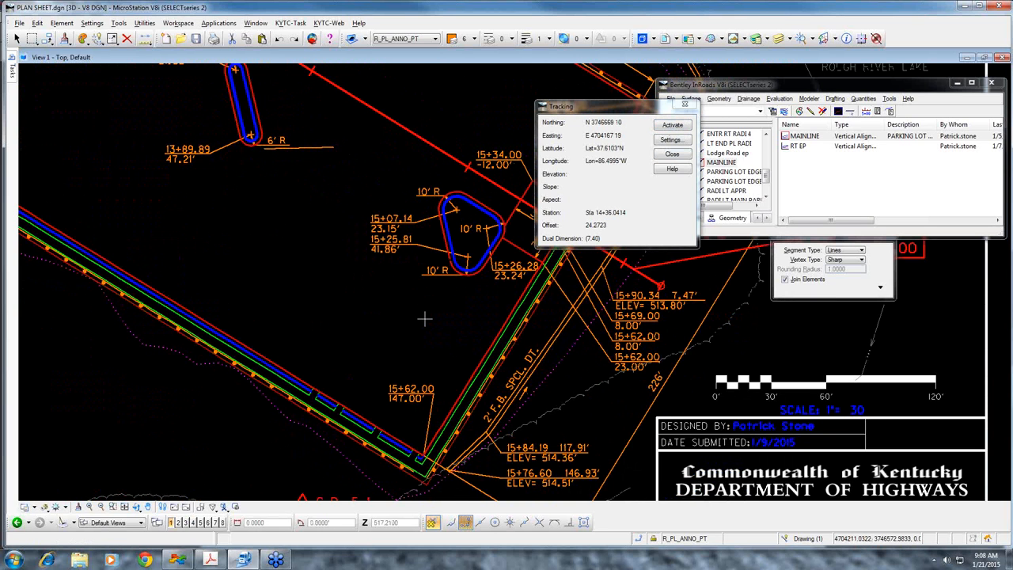
pyautogui.press('Escape')
pyautogui.press('Return')
pyautogui.press('Up')
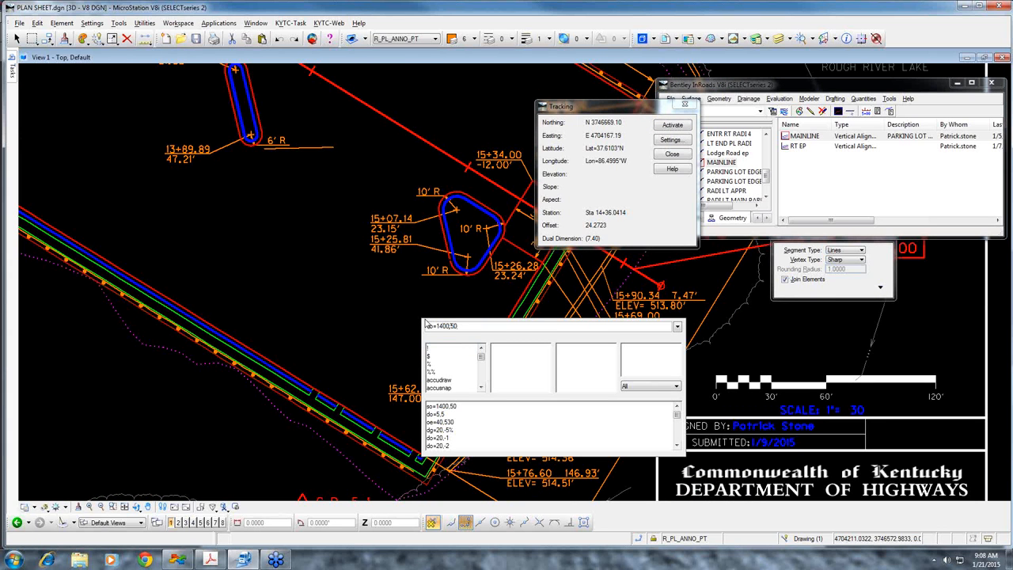
pyautogui.press('BackSpace')
pyautogui.press('BackSpace')
pyautogui.press('BackSpace')
pyautogui.press('BackSpace')
pyautogui.press('BackSpace')
pyautogui.press('BackSpace')
pyautogui.press('BackSpace')
pyautogui.click(671, 310)
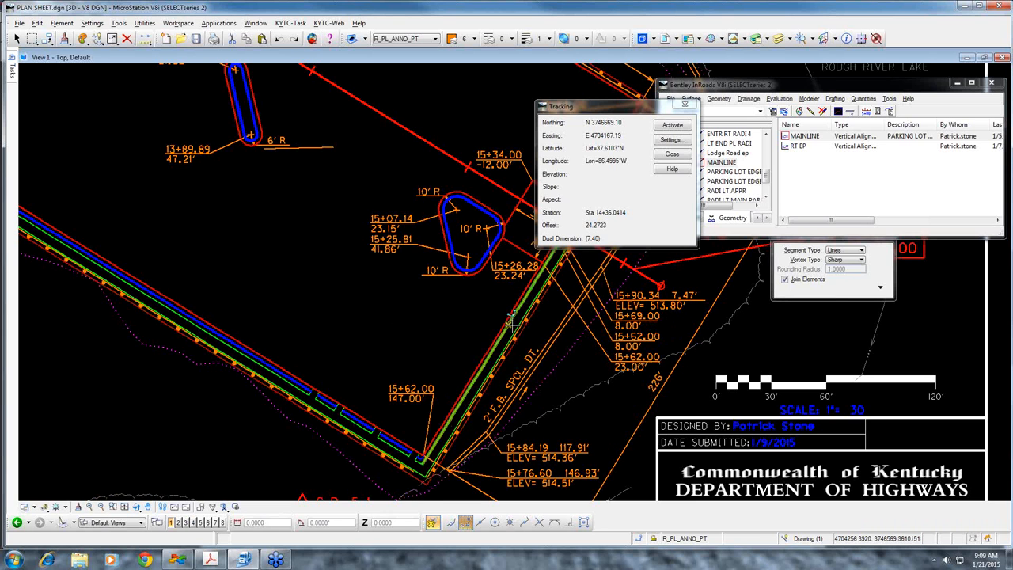
pyautogui.press('Escape')
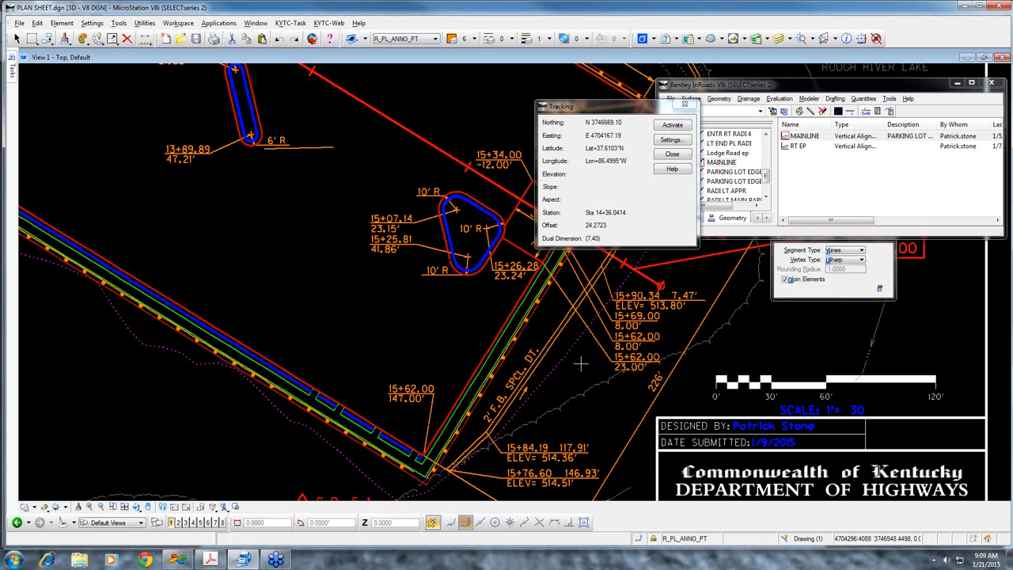
# Key in the station-offset command so=50,2ND PL DT to reference a named alignment
pyautogui.press('Return')
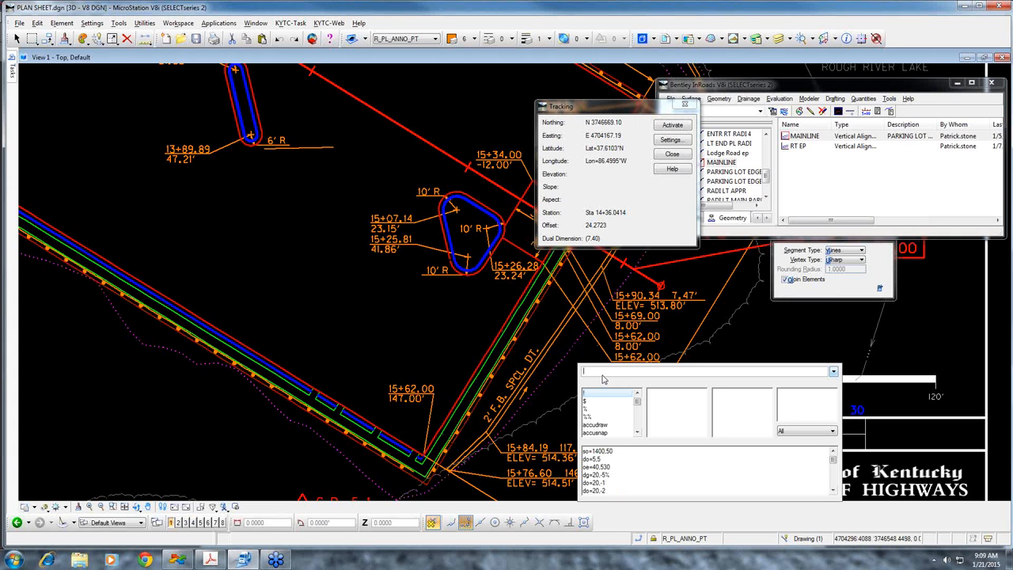
pyautogui.write('so=')
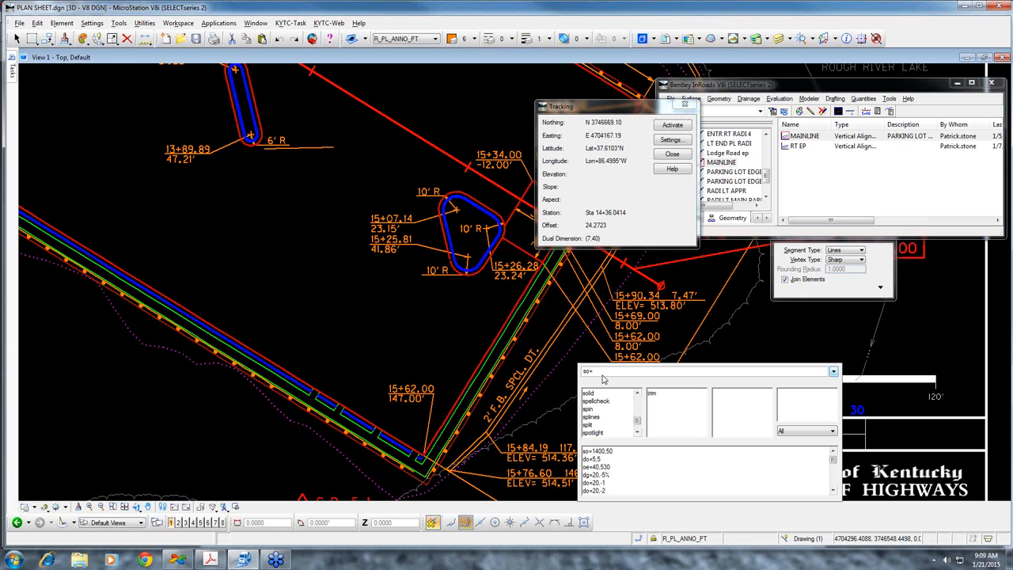
pyautogui.write('50,2')
pyautogui.write('ND PL DT')
pyautogui.press('Return')
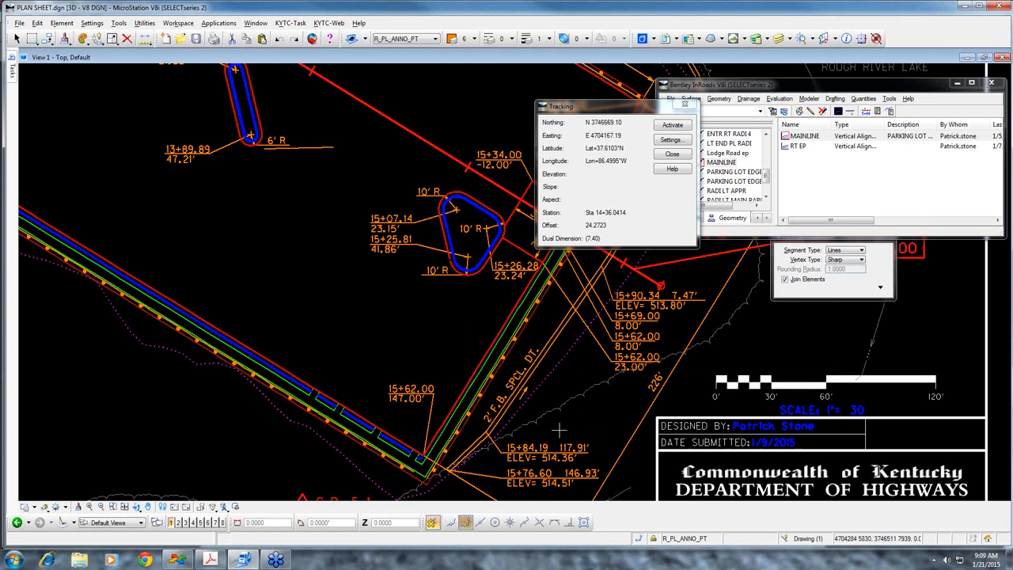
# Draw a SmartLine from a free point southeast of the special ditch to the point given by the recalled station-offset key-in
pyautogui.moveTo(12, 70)
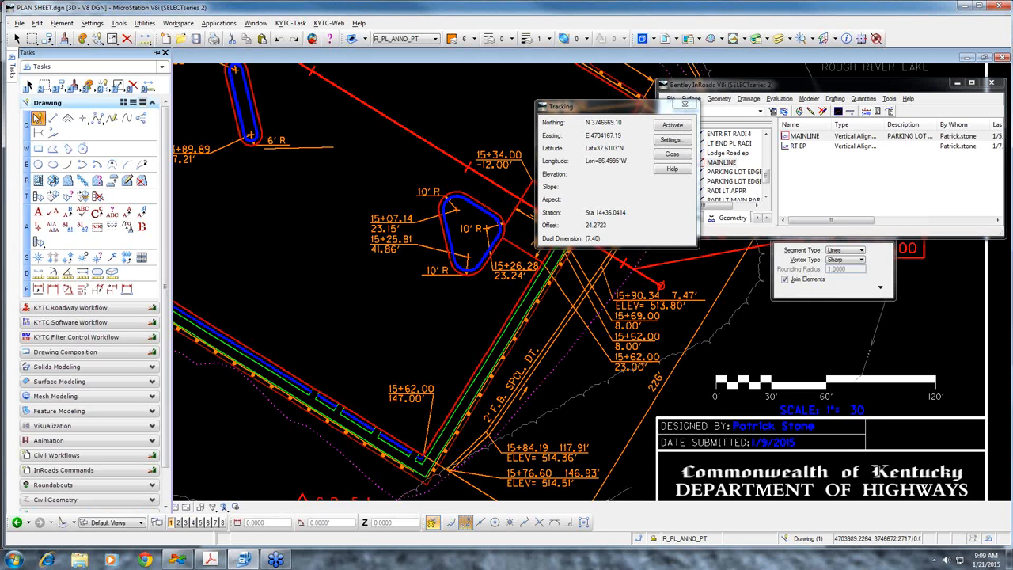
pyautogui.click(37, 117)
pyautogui.click(629, 458)
pyautogui.press('Escape')
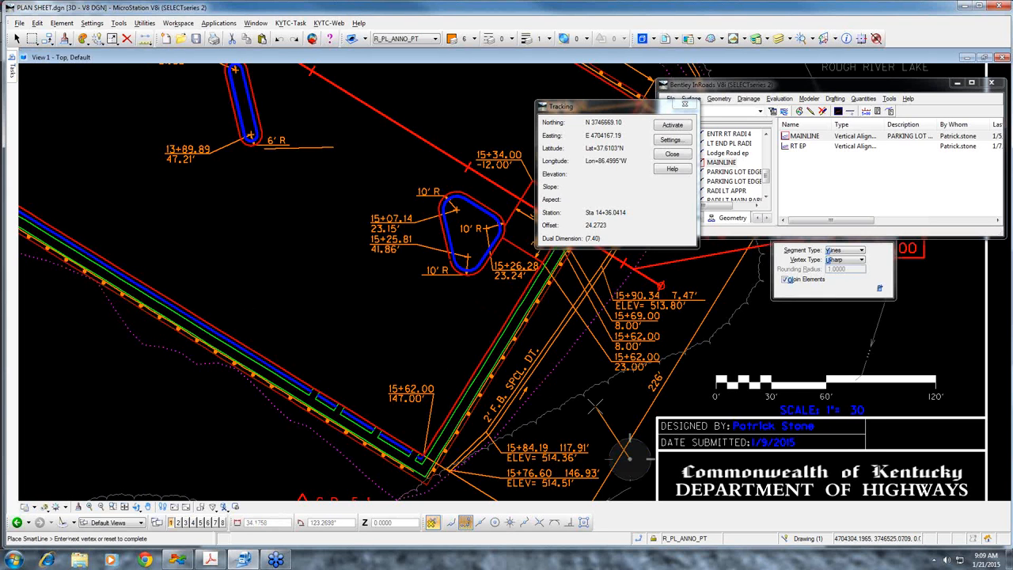
pyautogui.press('Return')
pyautogui.press('Up')
pyautogui.press('Return')
pyautogui.press('Escape')
pyautogui.rightClick(571, 396)
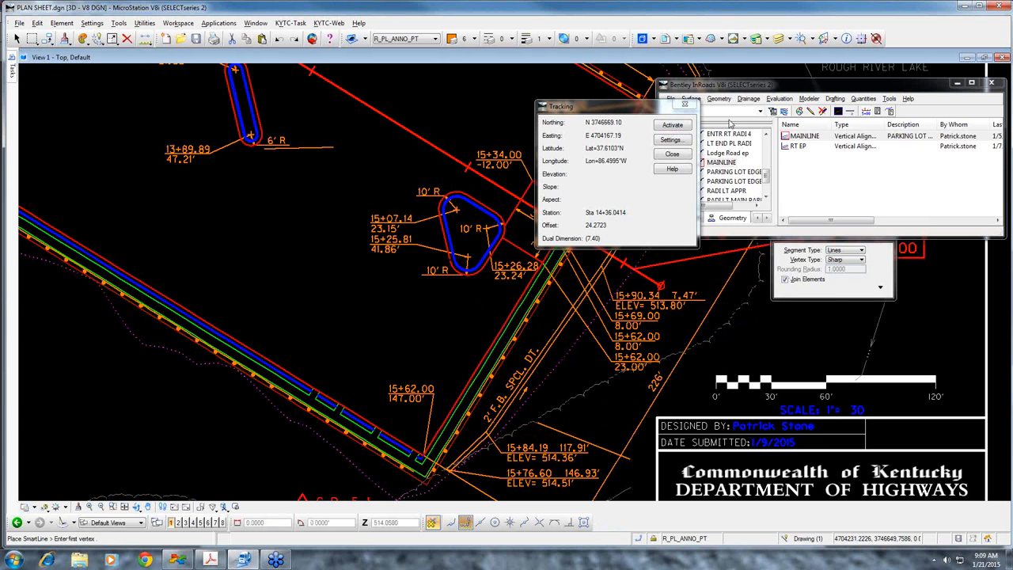
# Delete the line drawn near the 15+84.19 label with Delete Element
pyautogui.click(748, 171)
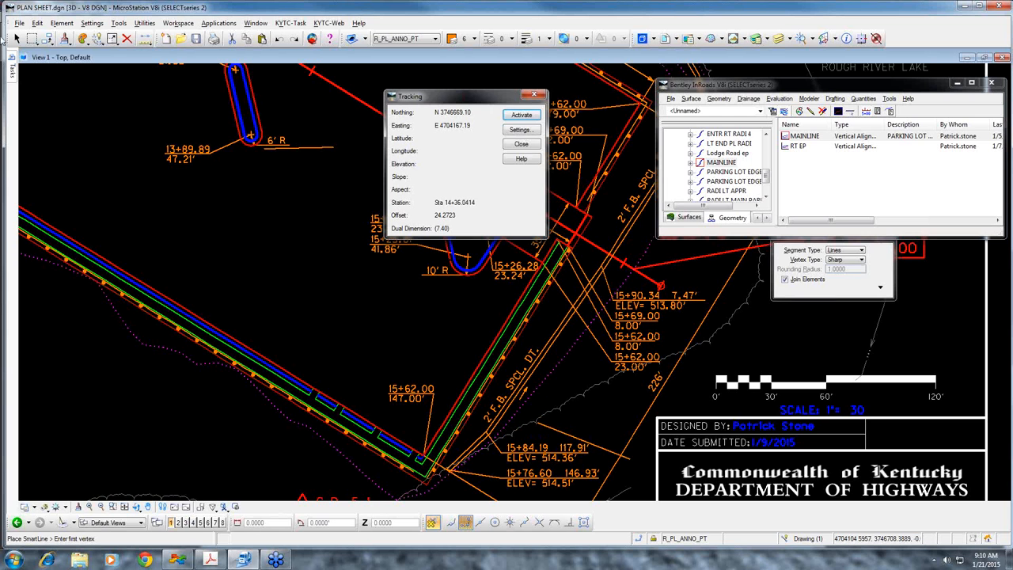
pyautogui.moveTo(12, 71)
pyautogui.click(133, 84)
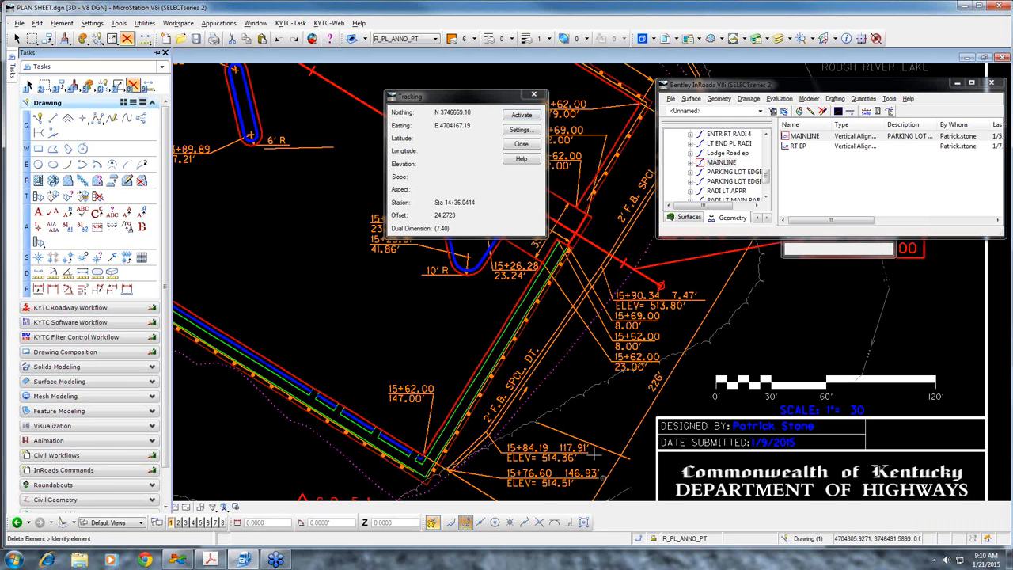
pyautogui.scroll(-5, 480, 359)
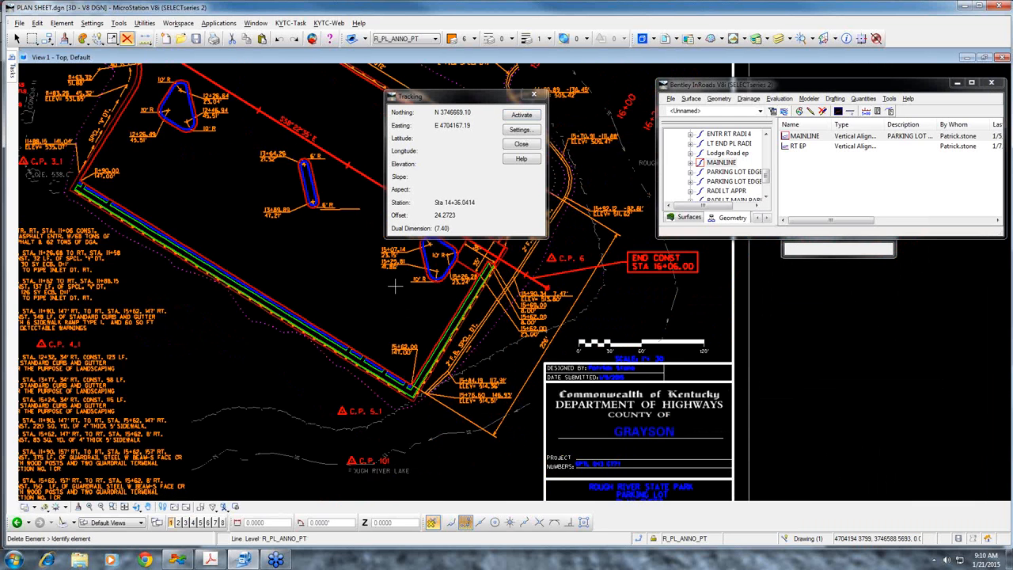
pyautogui.moveTo(12, 71)
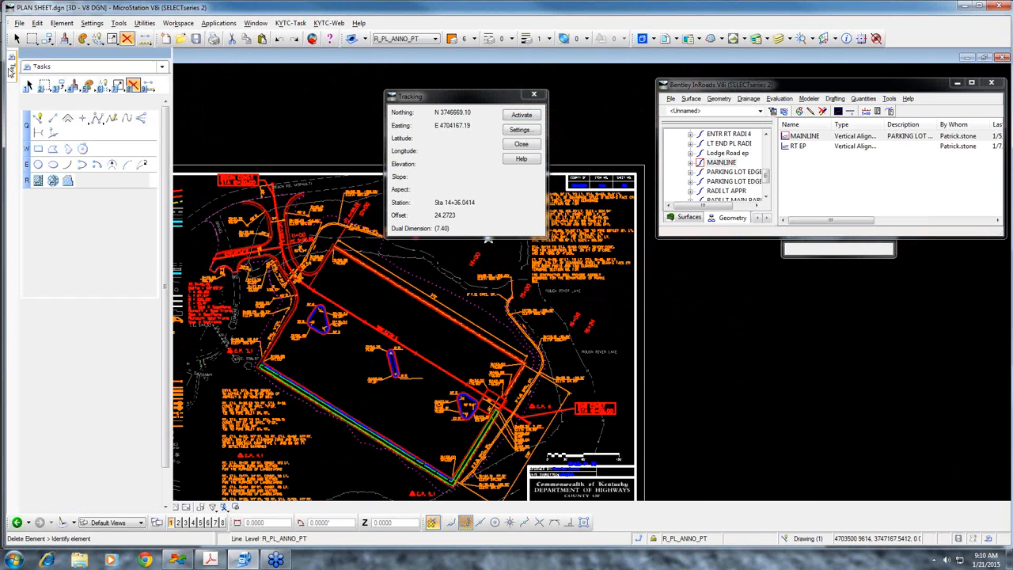
# Draw a SmartLine from a free point in the northwest part of the parking lot with the key-in DI=200,N45^50'30"E
pyautogui.click(362, 300)
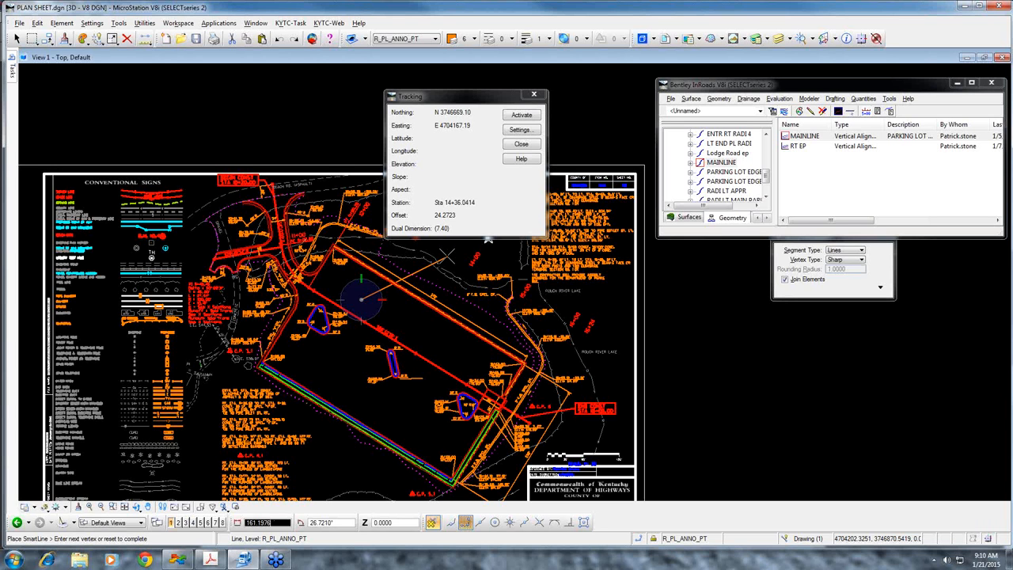
pyautogui.press('i')
pyautogui.press('Escape')
pyautogui.press('Return')
pyautogui.write('d')
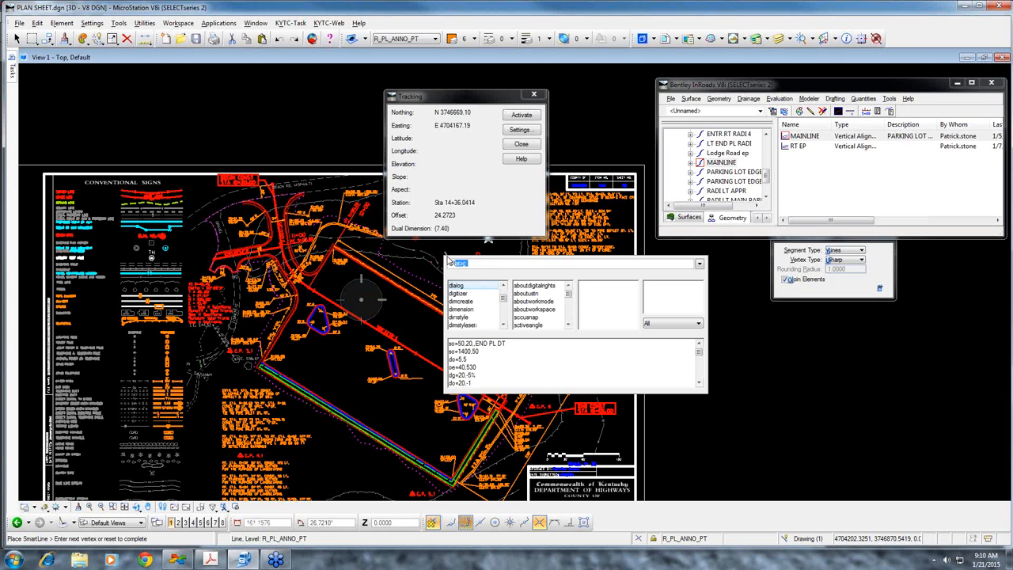
pyautogui.write('l=')
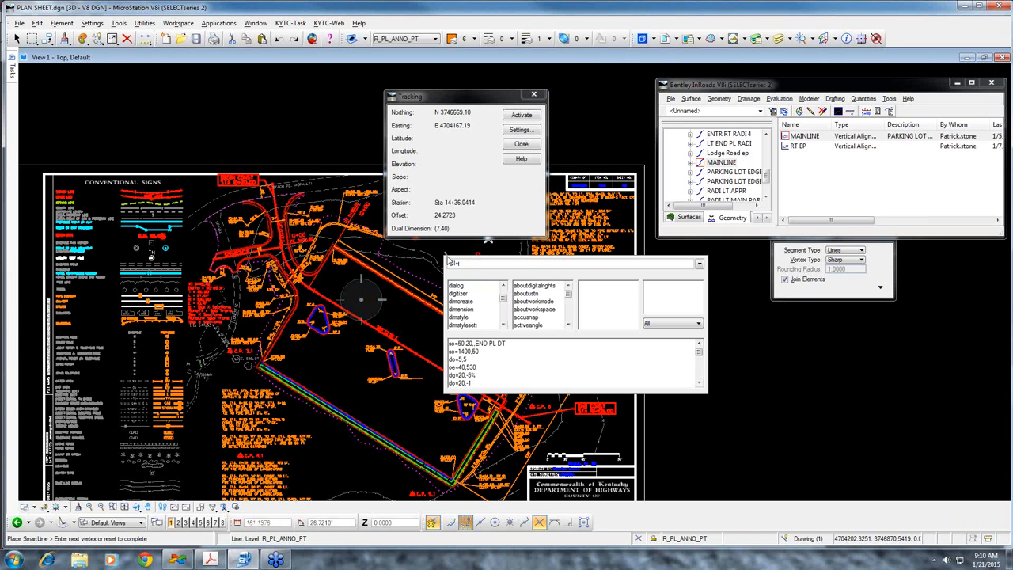
pyautogui.write('200,N45^50\'30"E')
pyautogui.press('Return')
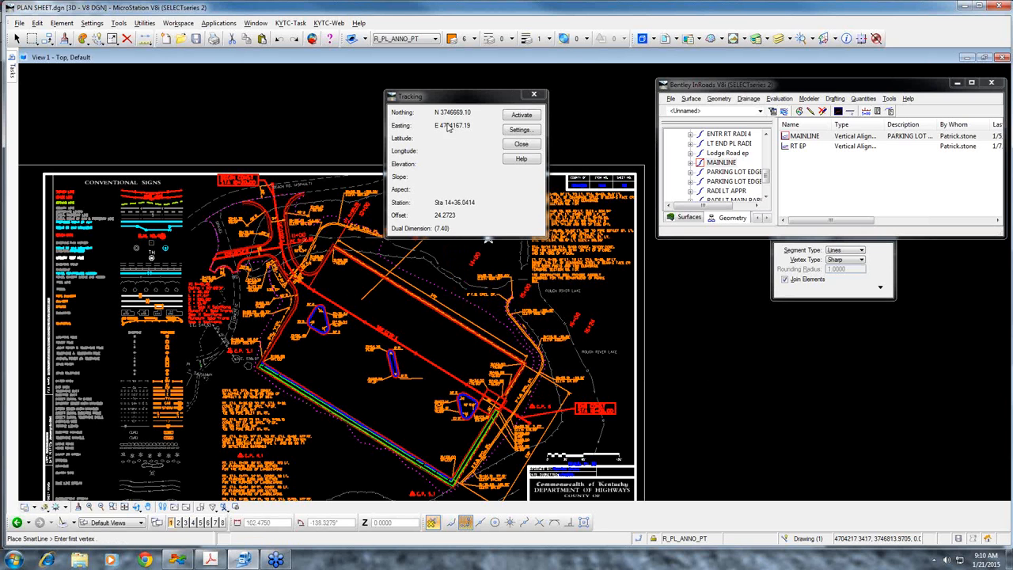
# Check the new line's bearing and distance by previewing a ROW Bearing and Distance plan note between its endpoints
pyautogui.moveTo(447, 96); pyautogui.dragTo(322, 72)
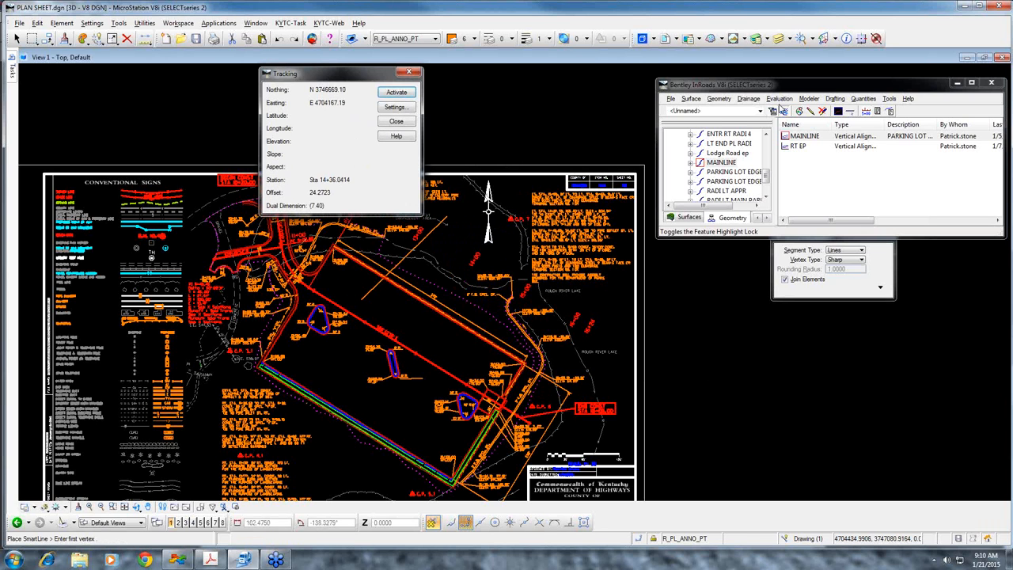
pyautogui.click(834, 99)
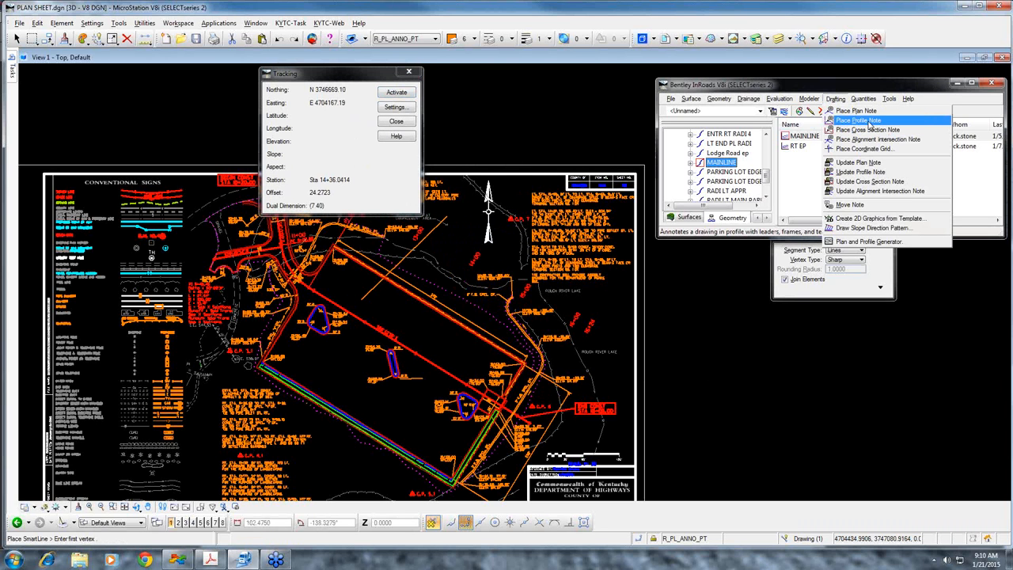
pyautogui.click(868, 115)
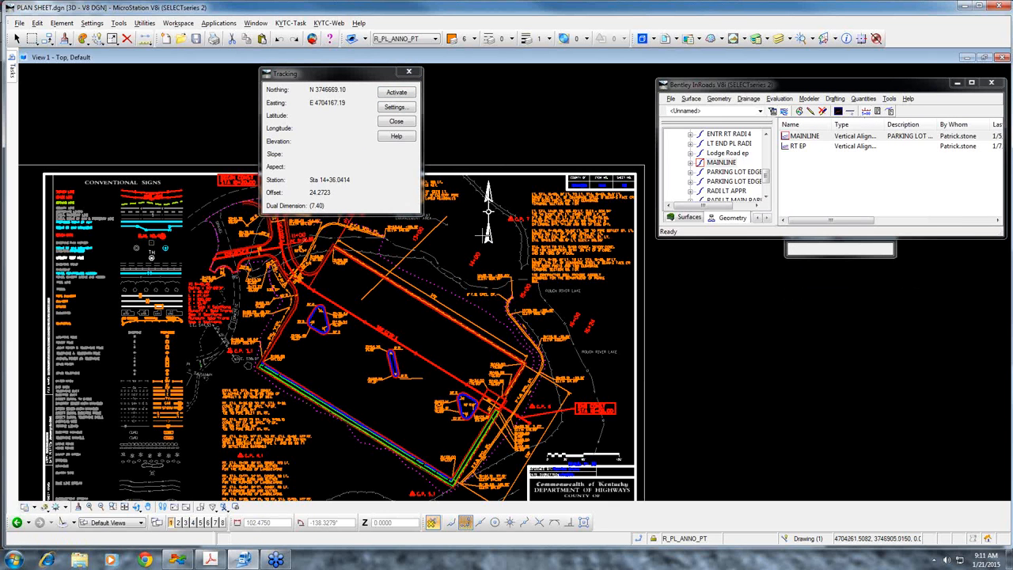
pyautogui.moveTo(202, 207); pyautogui.dragTo(886, 199)
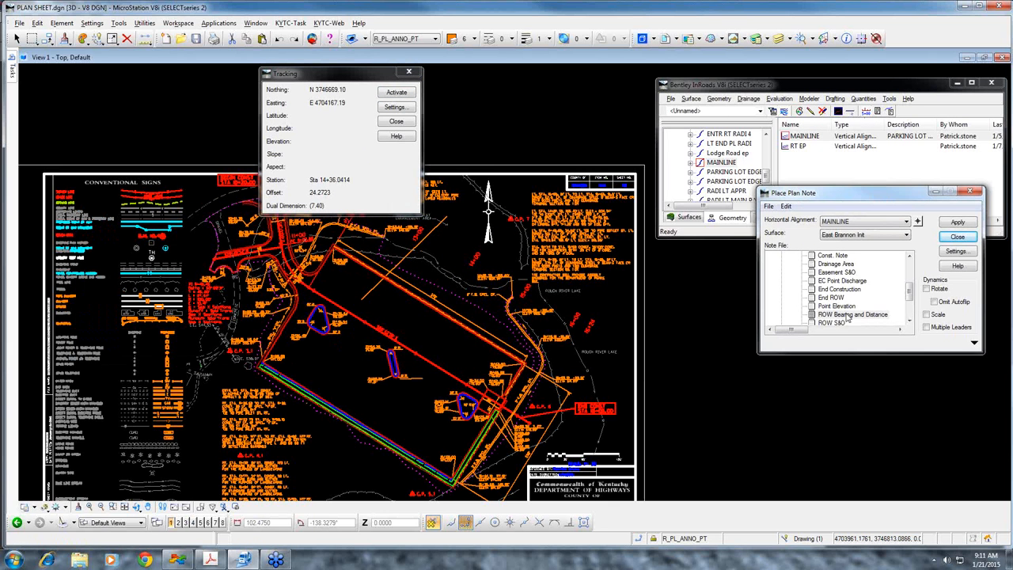
pyautogui.click(959, 222)
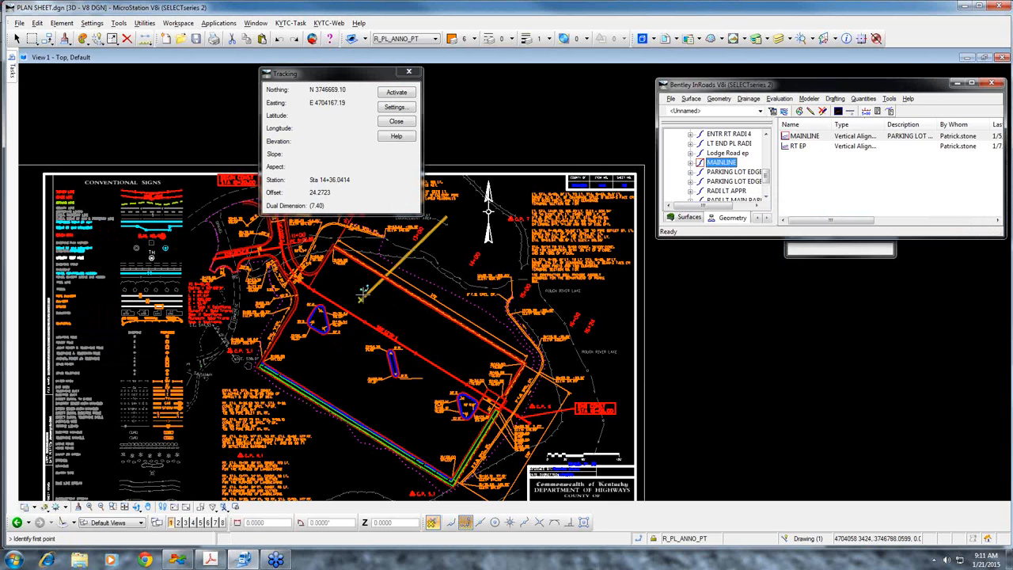
pyautogui.click(449, 214)
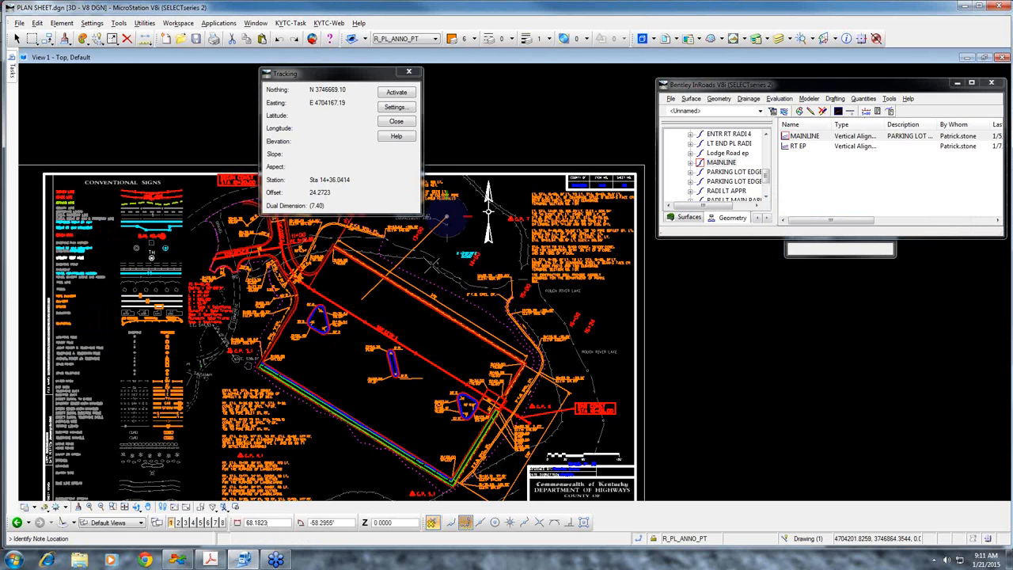
pyautogui.scroll(4, 413, 255)
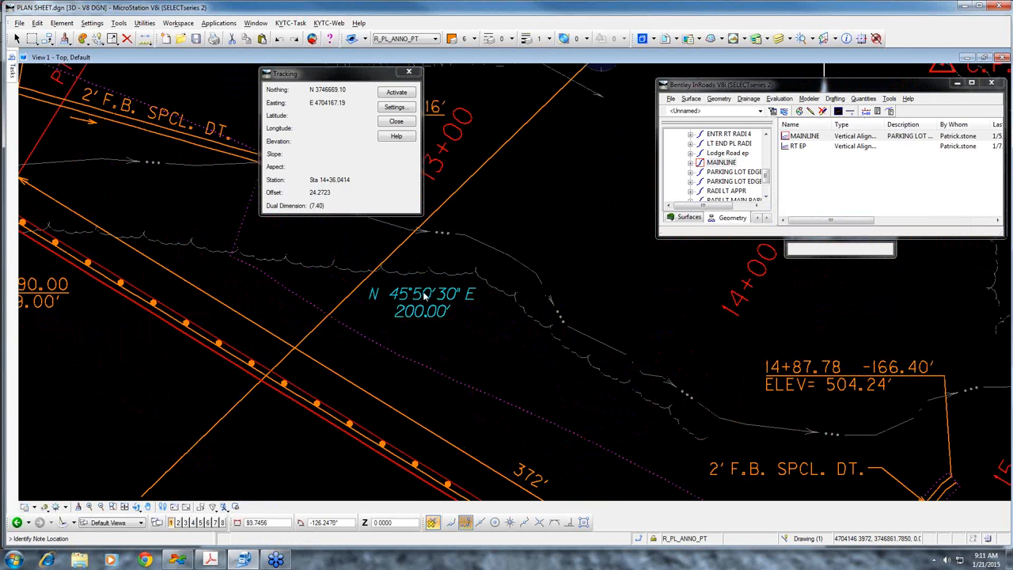
# Delete the line drawn by distance and bearing with Delete Element
pyautogui.moveTo(12, 72)
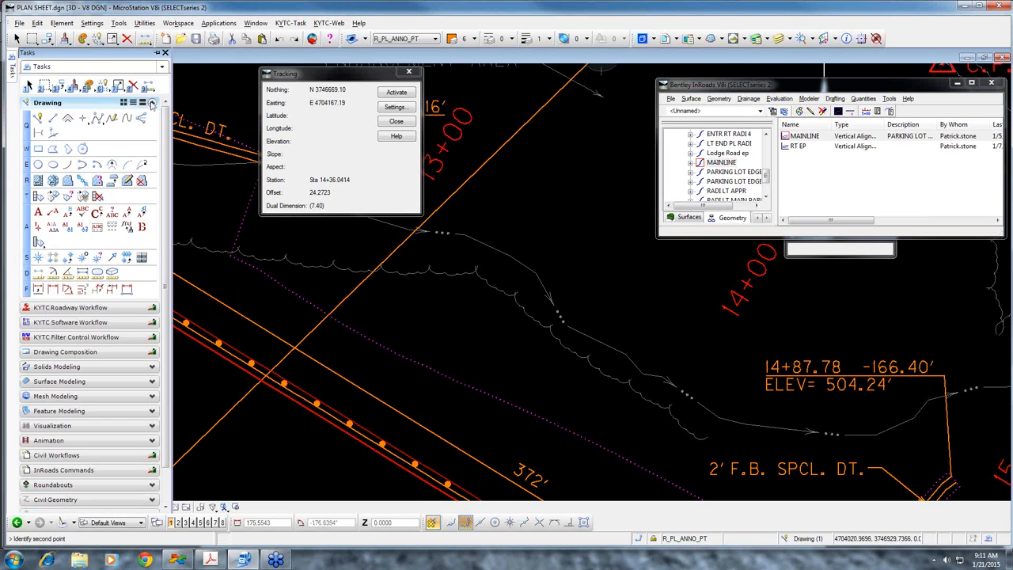
pyautogui.click(133, 85)
pyautogui.click(353, 287)
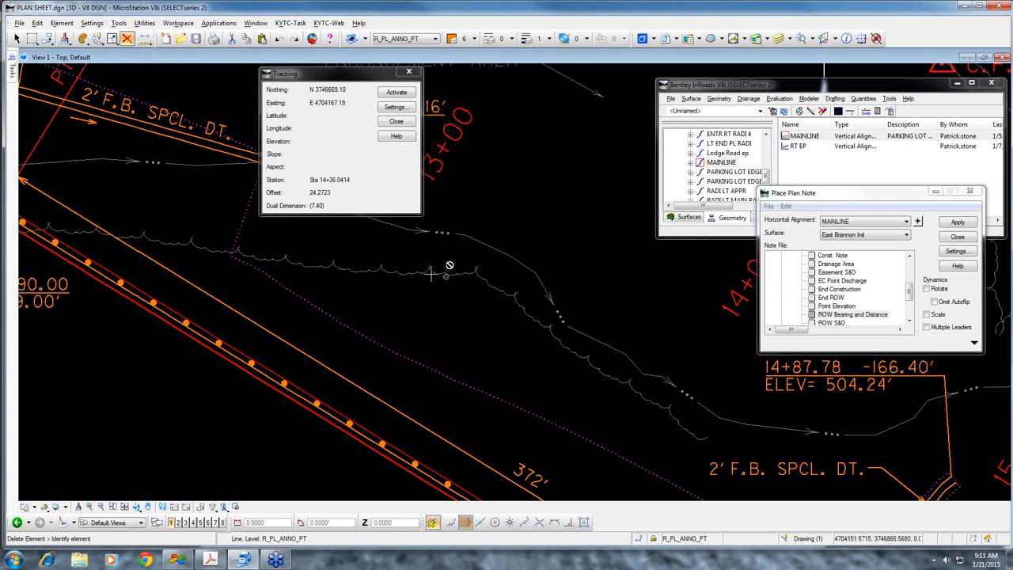
pyautogui.scroll(-4, 435, 294)
pyautogui.moveTo(439, 298); pyautogui.dragTo(538, 229, button='middle')
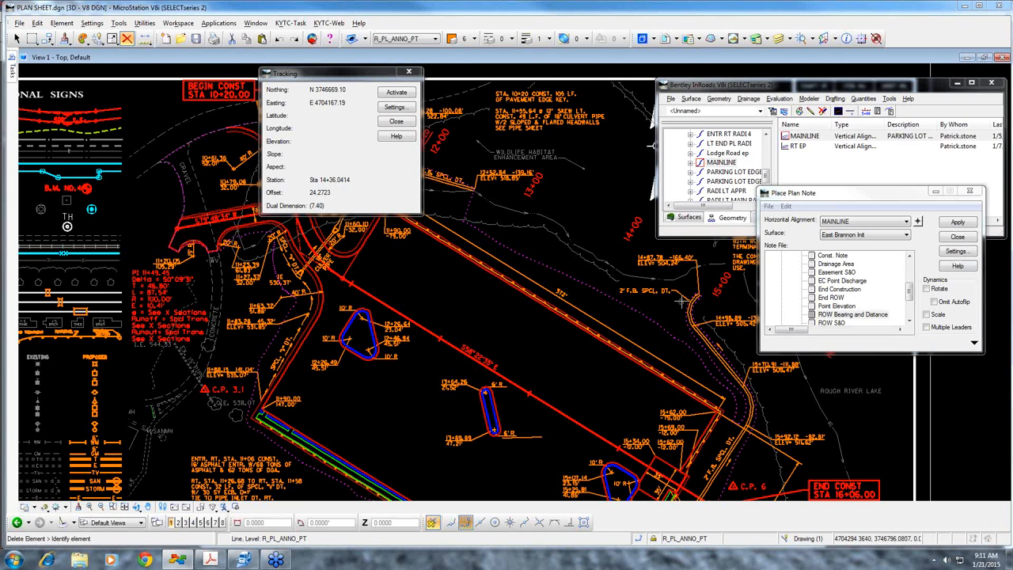
# Close Place Plan Note, check in PLAN SHEET.dgn and open PROFILE SHEET.dgn
pyautogui.click(958, 238)
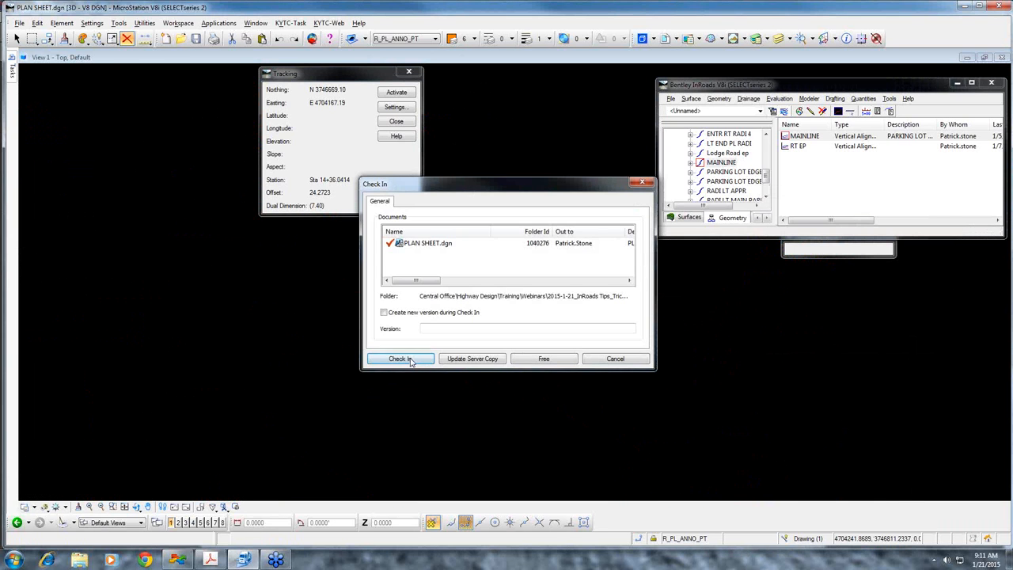
pyautogui.click(409, 360)
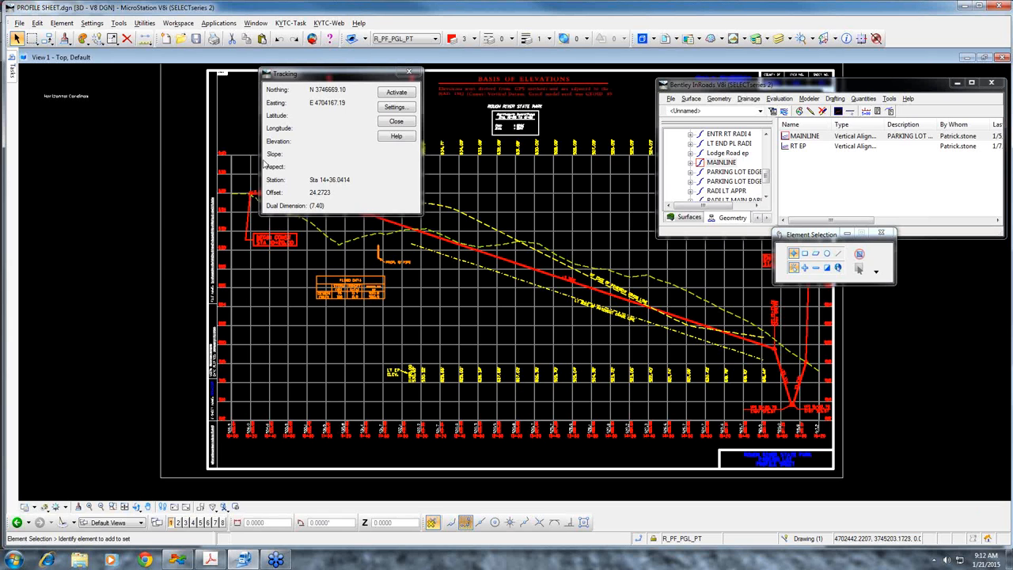
pyautogui.moveTo(388, 75); pyautogui.dragTo(288, 75)
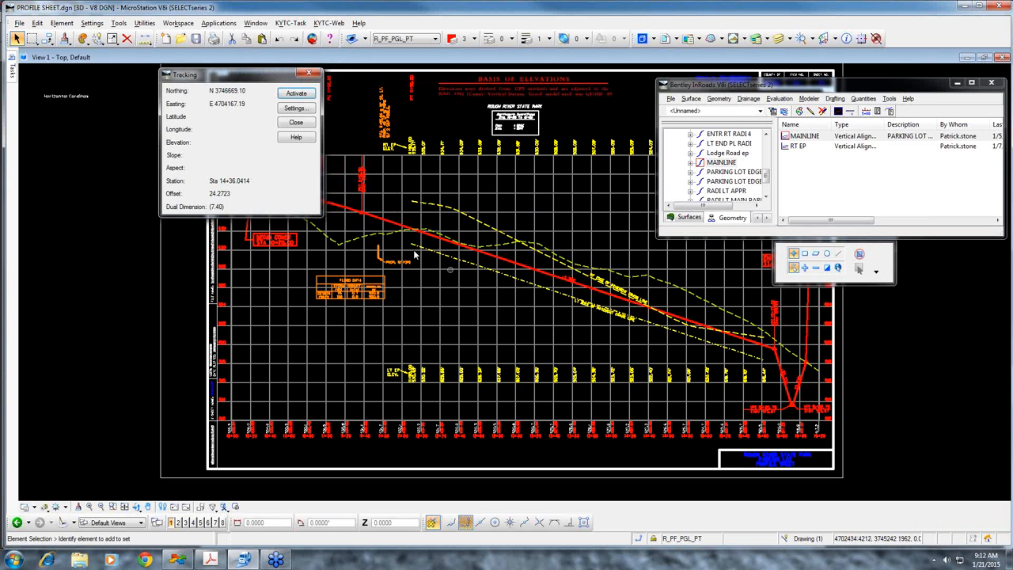
# Activate the InRoads Tracking command for key-ins on the profile
pyautogui.click(890, 99)
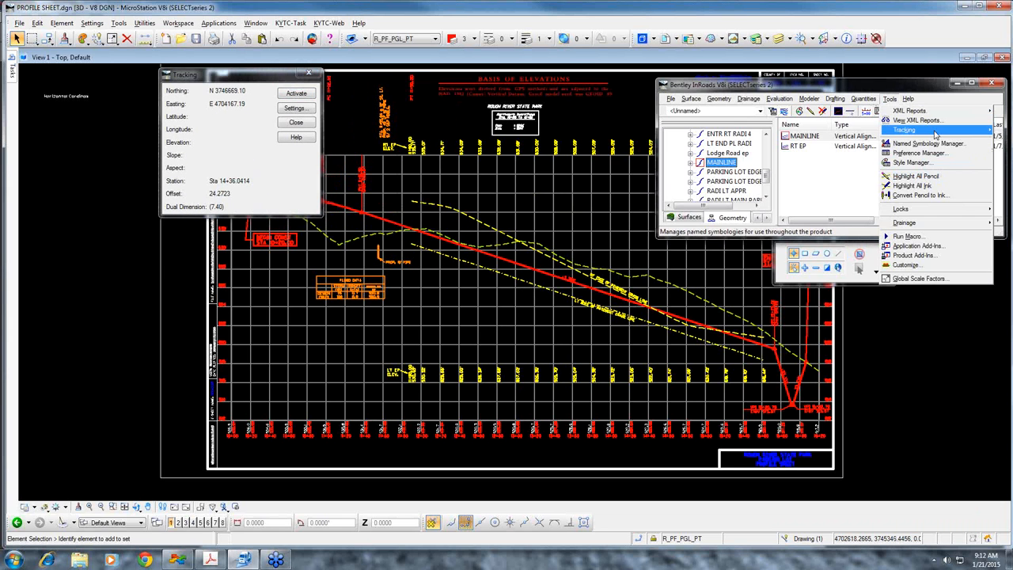
pyautogui.moveTo(935, 134)
pyautogui.click(853, 154)
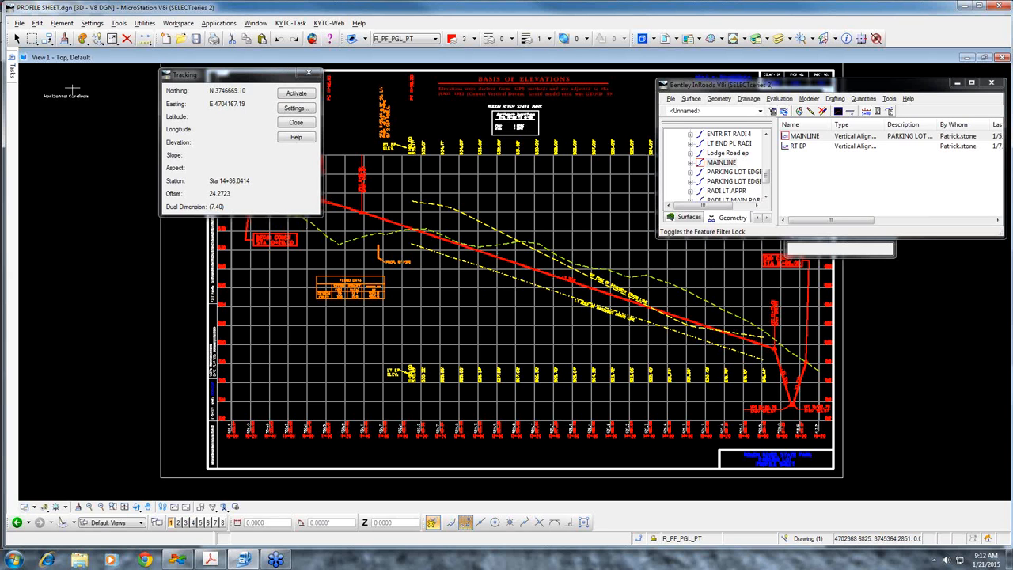
# Draw a SmartLine from a free point below the left edge of pavement profile to the station-elevation key-in SE=1220,526
pyautogui.moveTo(11, 70)
pyautogui.click(38, 119)
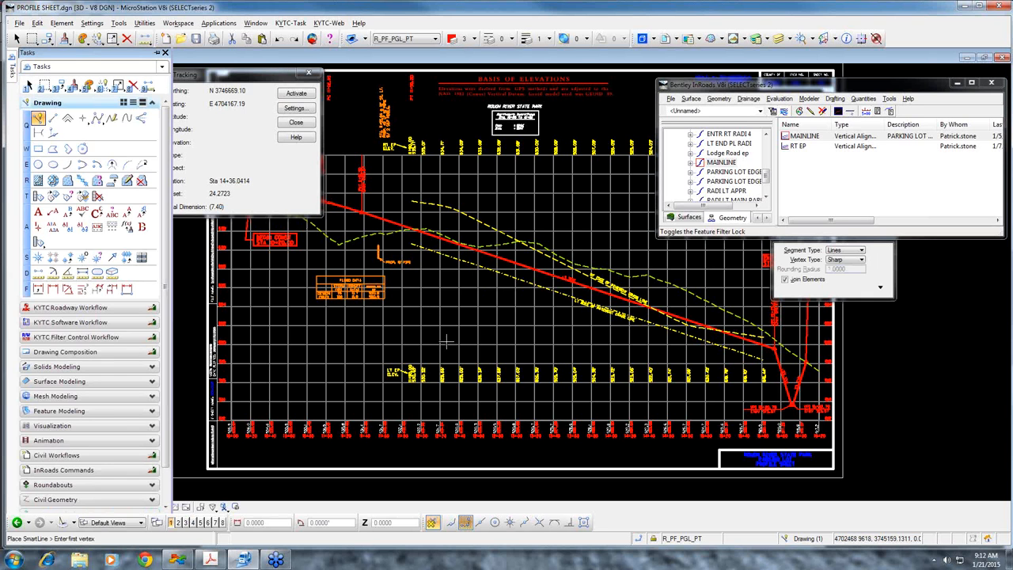
pyautogui.click(448, 341)
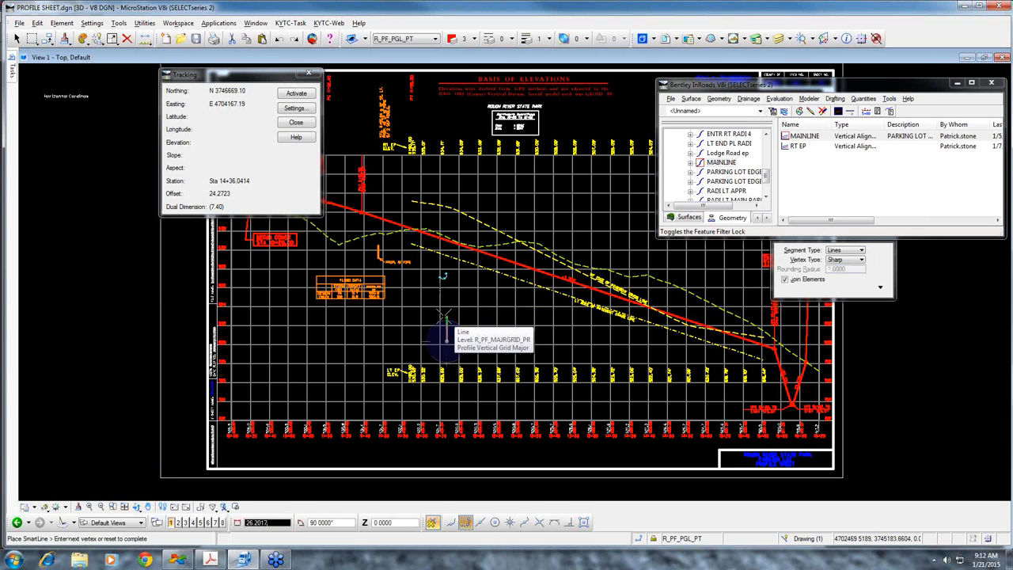
pyautogui.press('Escape')
pyautogui.press('Return')
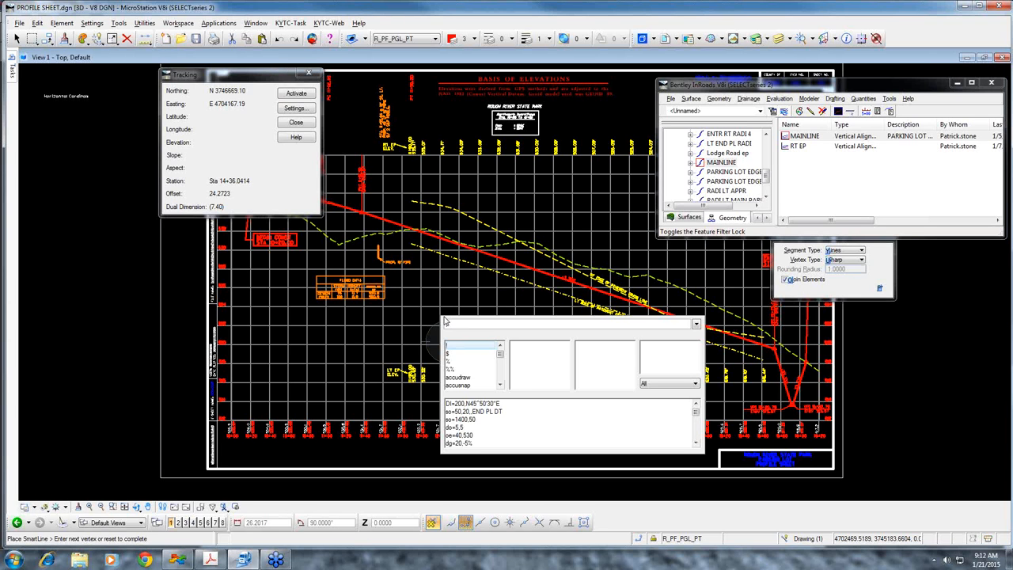
pyautogui.write('se')
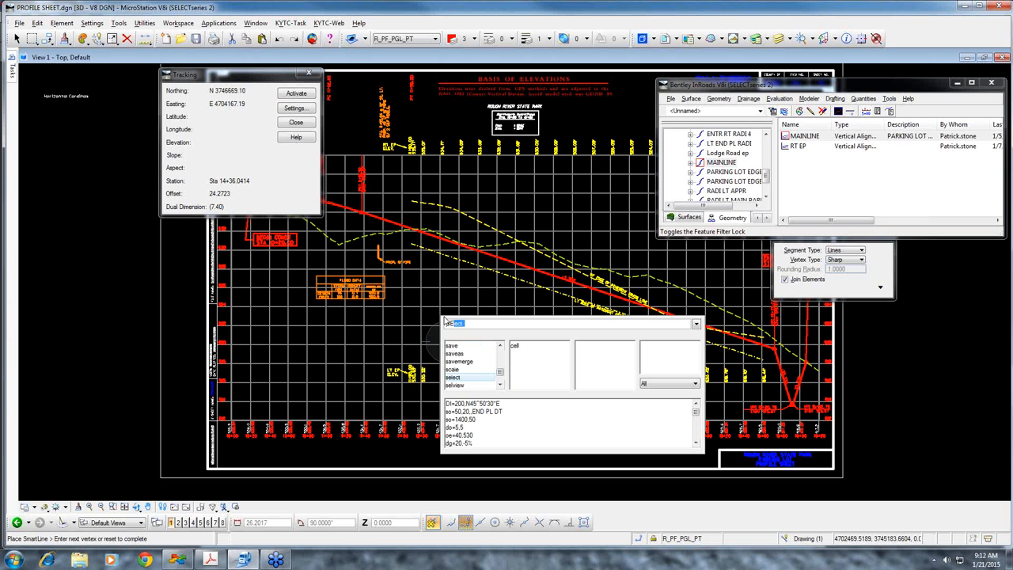
pyautogui.write('=1220,526')
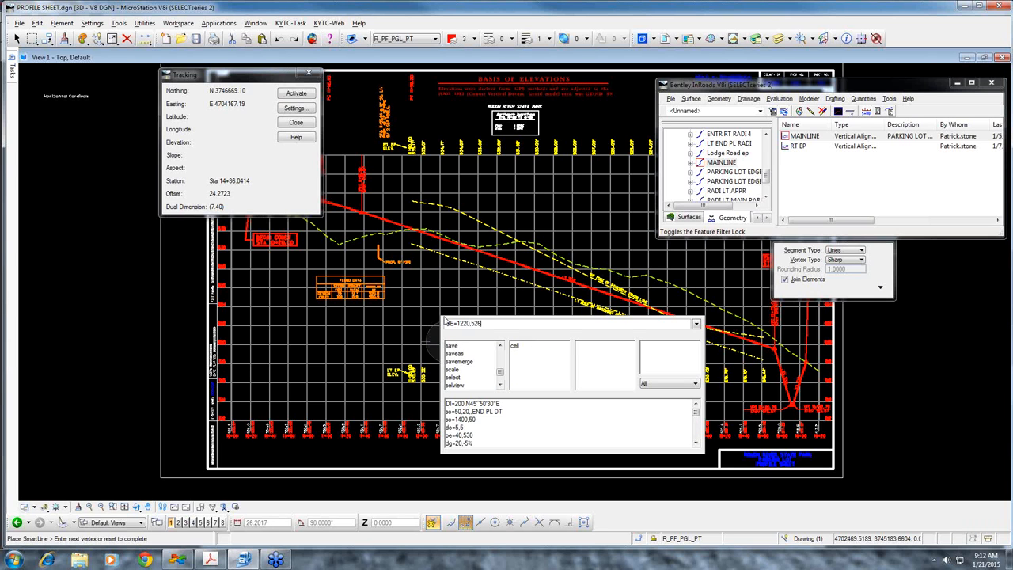
pyautogui.press('Return')
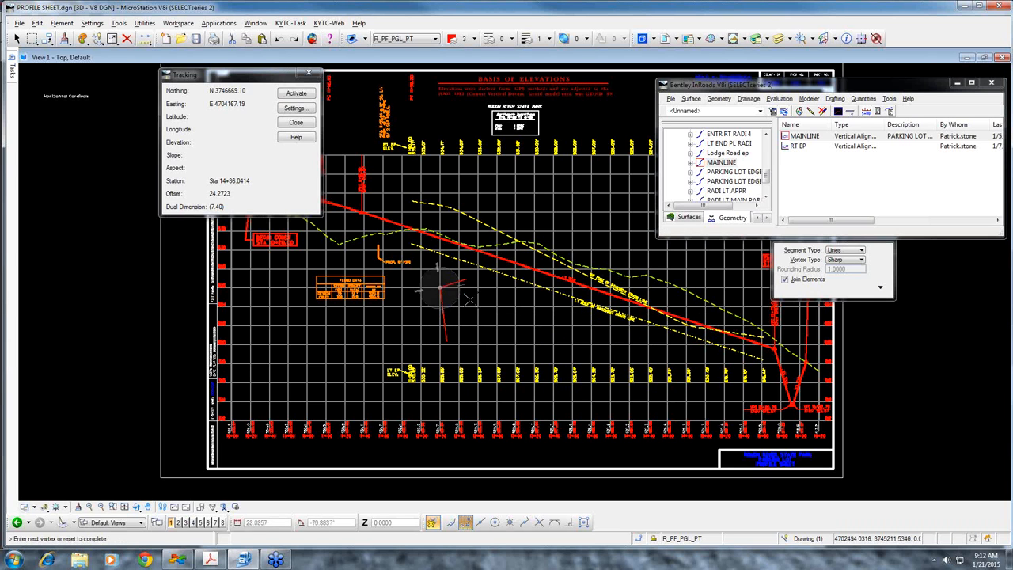
pyautogui.rightClick(471, 295)
# Draw a SmartLine from the upper end of the first profile line with the distance-grade key-in DG=20,-5%
pyautogui.scroll(2, 306, 297)
pyautogui.scroll(-1, 688, 326)
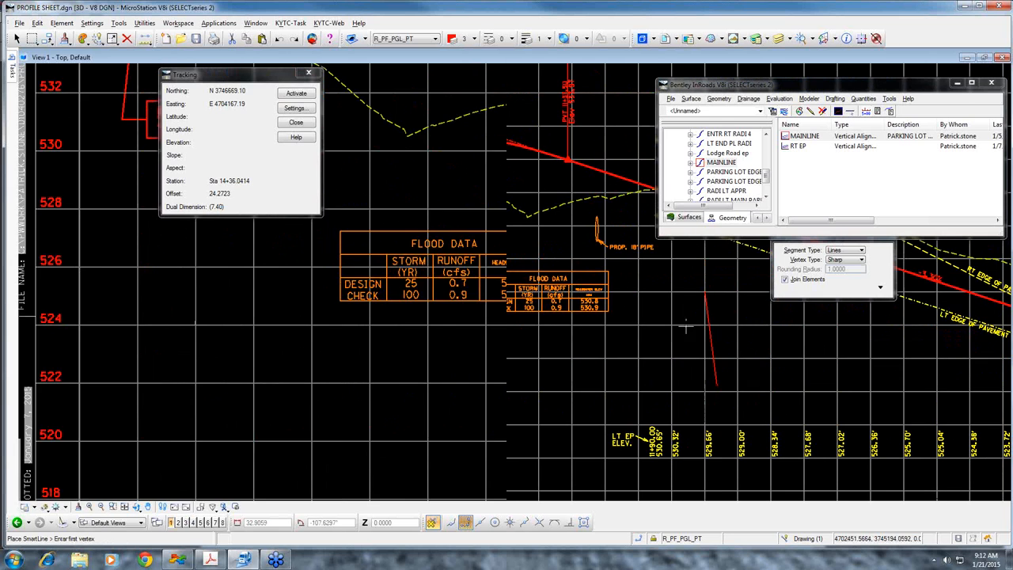
pyautogui.click(705, 295)
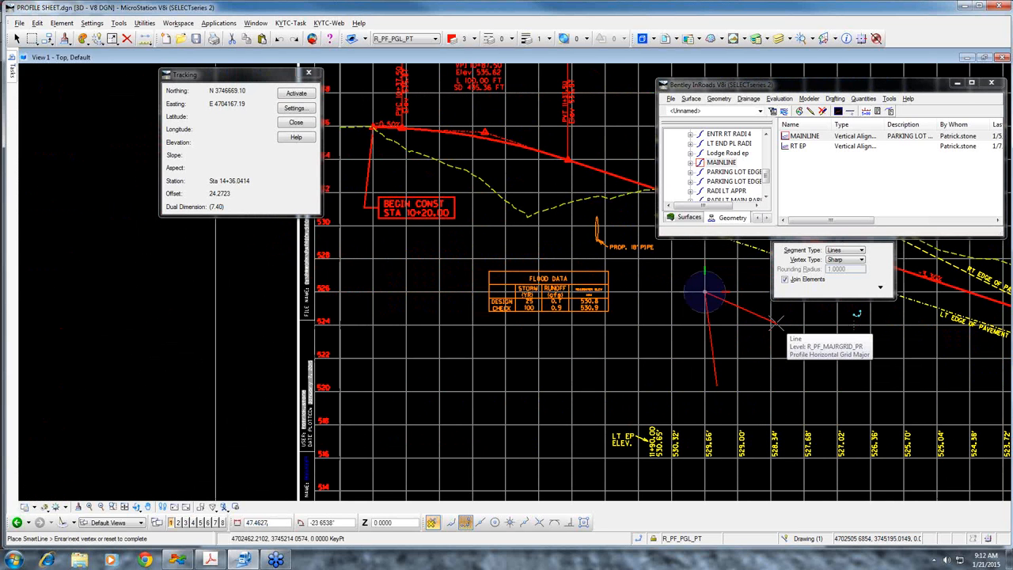
pyautogui.press('Return')
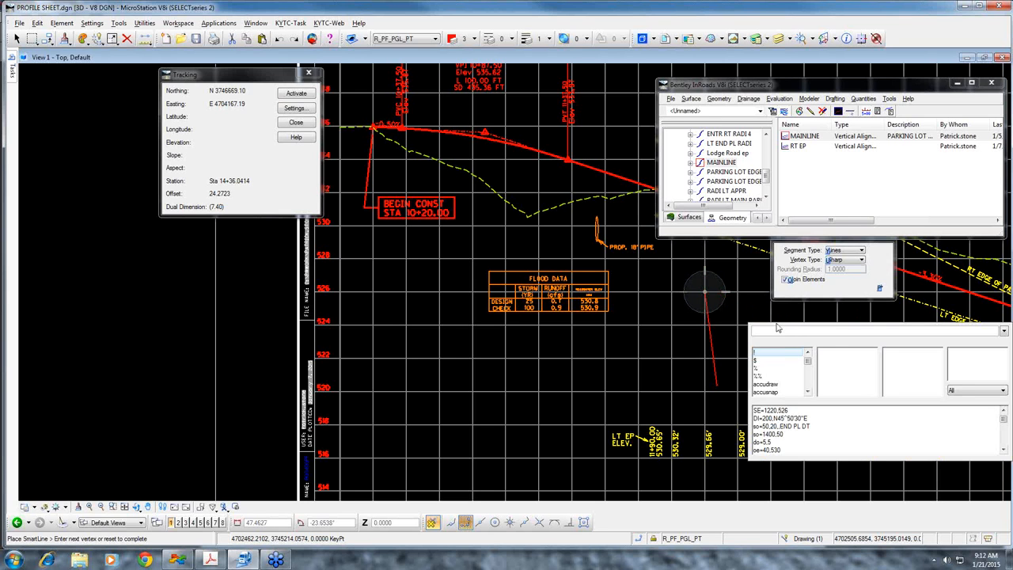
pyautogui.write('DG=')
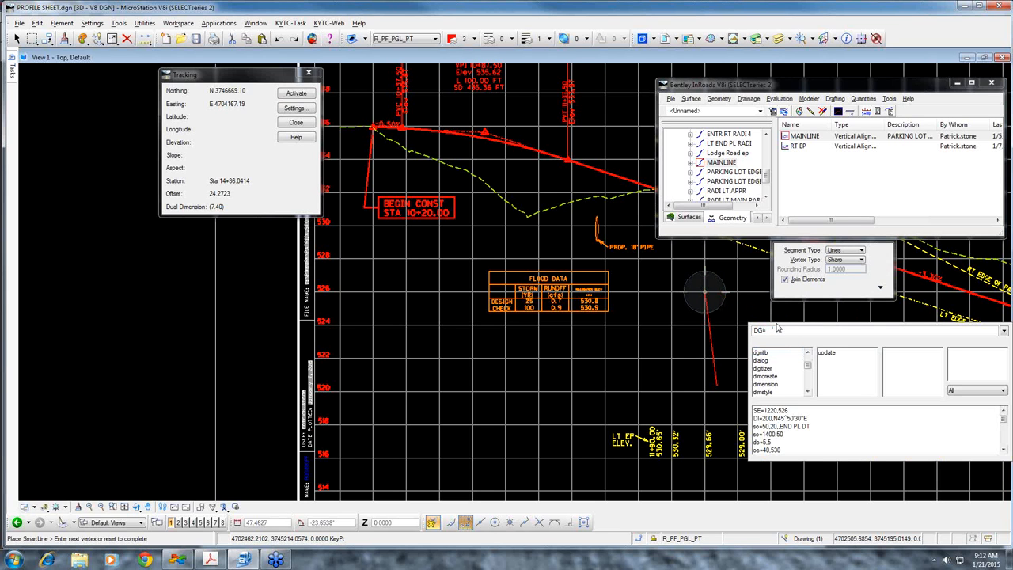
pyautogui.write('20')
pyautogui.write(',-5%')
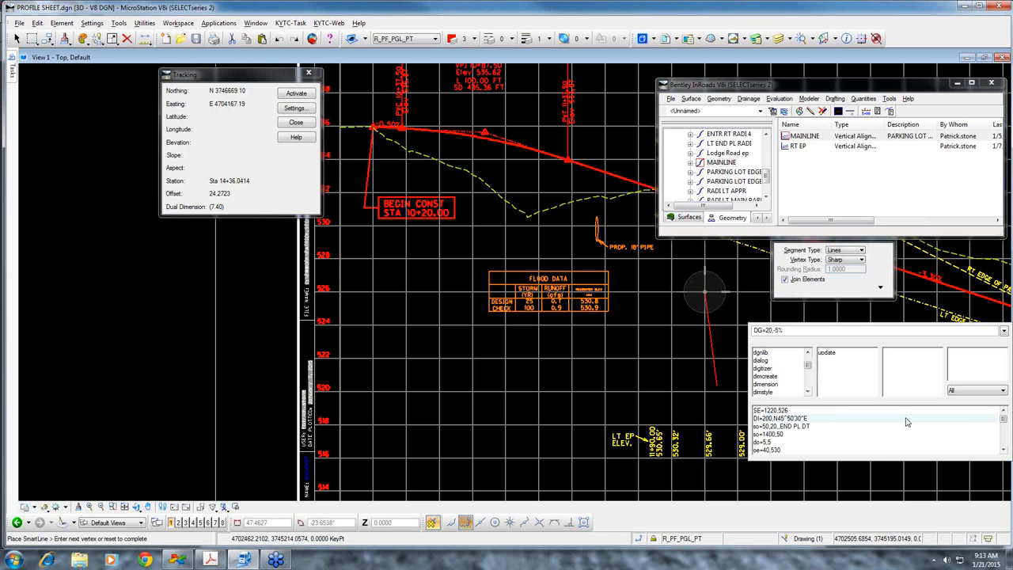
pyautogui.press('Return')
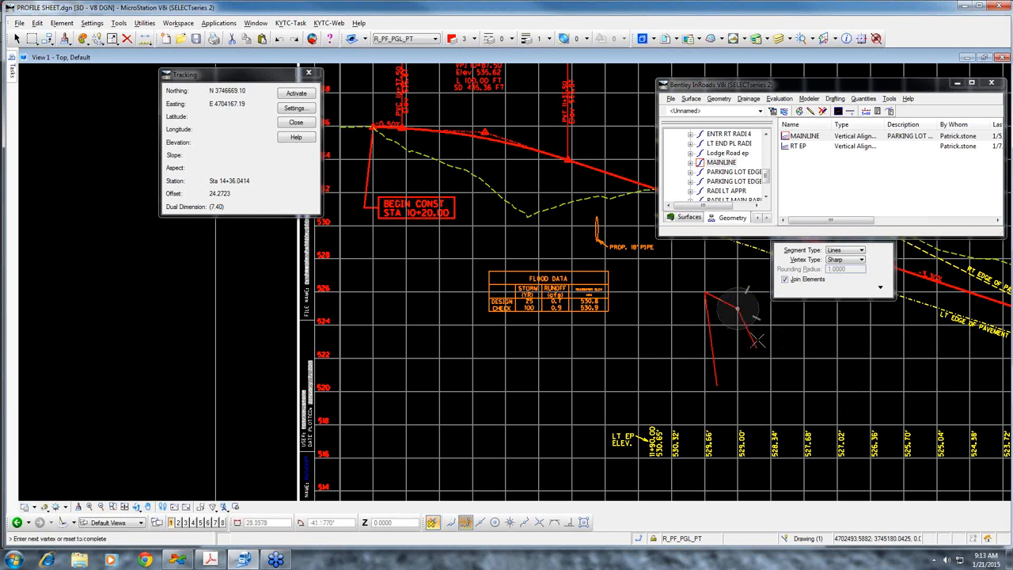
pyautogui.rightClick(742, 314)
# Continue from the end of the -5% segment with another SmartLine, using the key-in DG=20,-.05 with a decimal grade
pyautogui.click(739, 310)
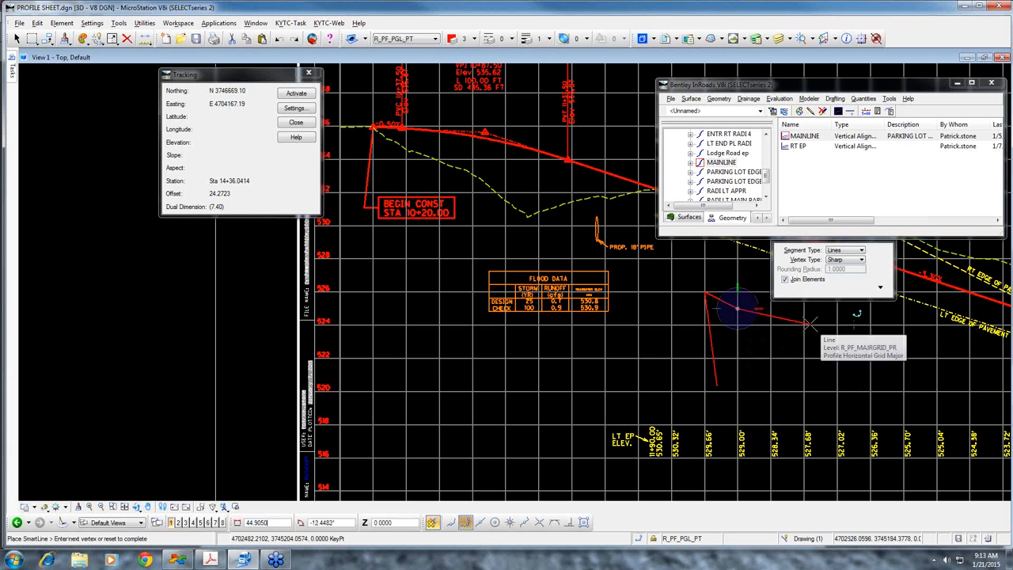
pyautogui.press('Escape')
pyautogui.press('Return')
pyautogui.press('Up')
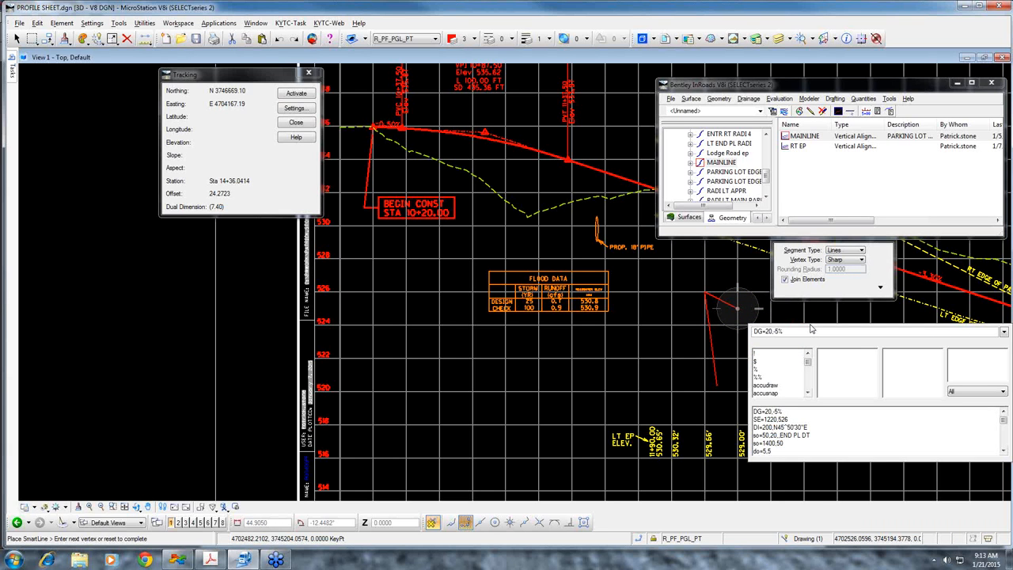
pyautogui.press('BackSpace')
pyautogui.press('BackSpace')
pyautogui.write('.05')
pyautogui.press('Return')
pyautogui.rightClick(776, 337)
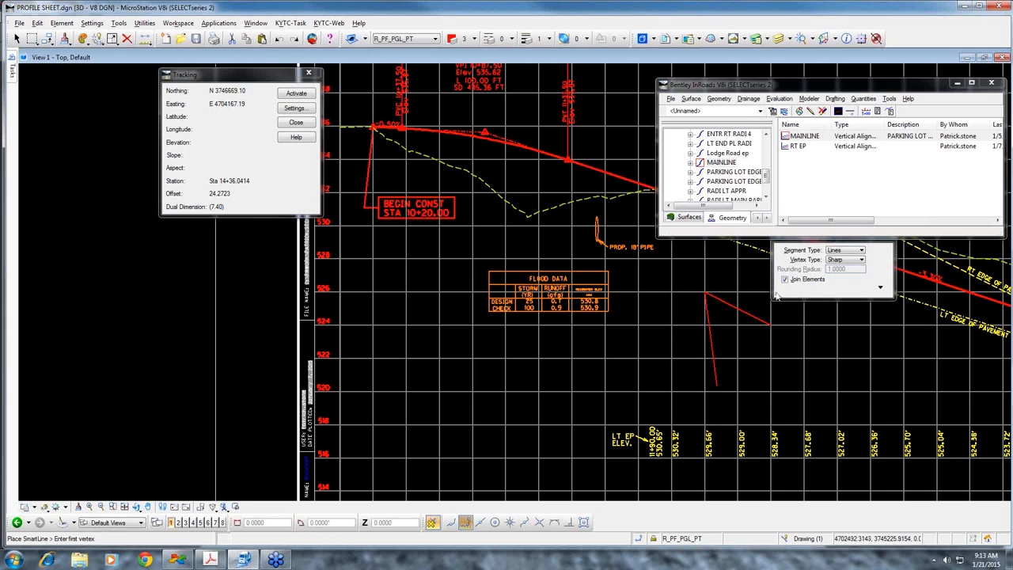
# Start a SmartLine at the lower end of the -5% profile segment and try the distance-grade key-in DG=20,-1 for its endpoint
pyautogui.click(772, 325)
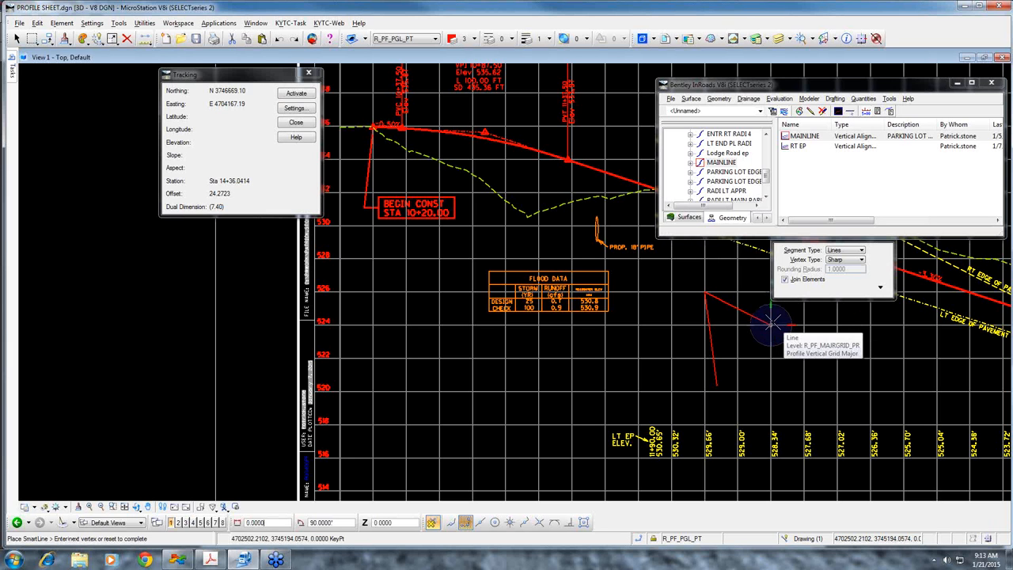
pyautogui.scroll(-2, 784, 341)
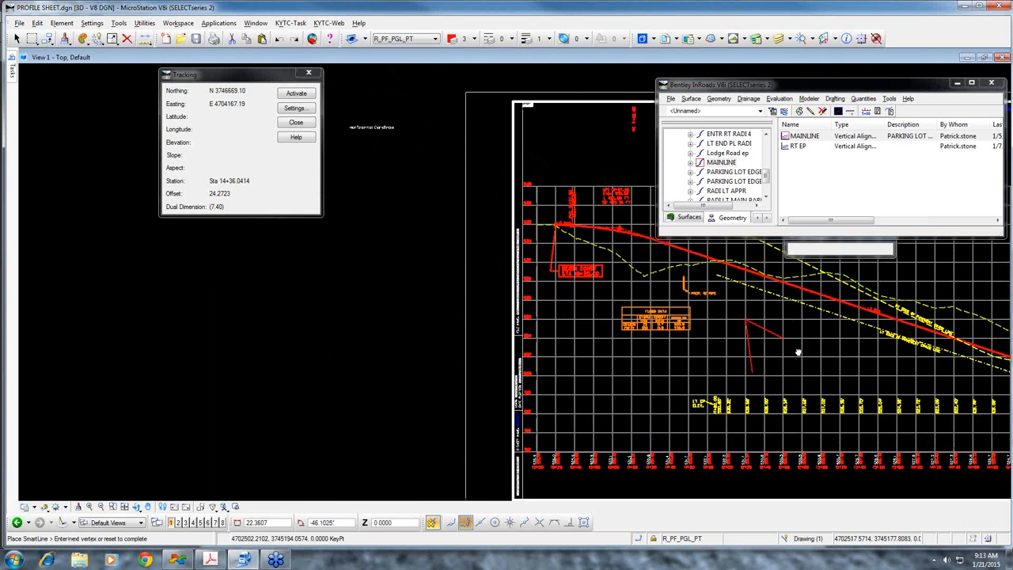
pyautogui.scroll(4, 772, 443)
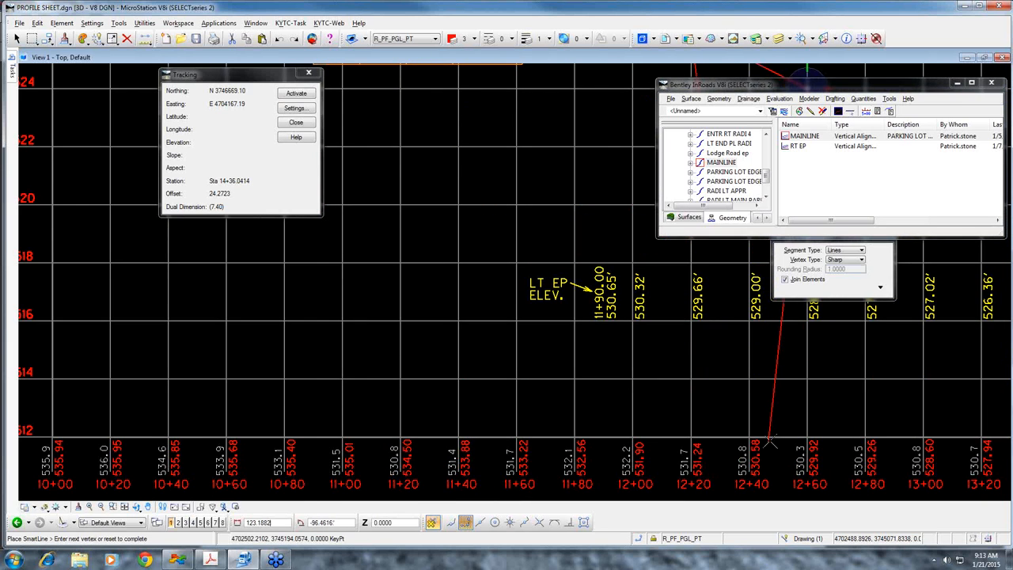
pyautogui.scroll(-1, 772, 441)
pyautogui.moveTo(795, 342); pyautogui.dragTo(810, 420, button='middle')
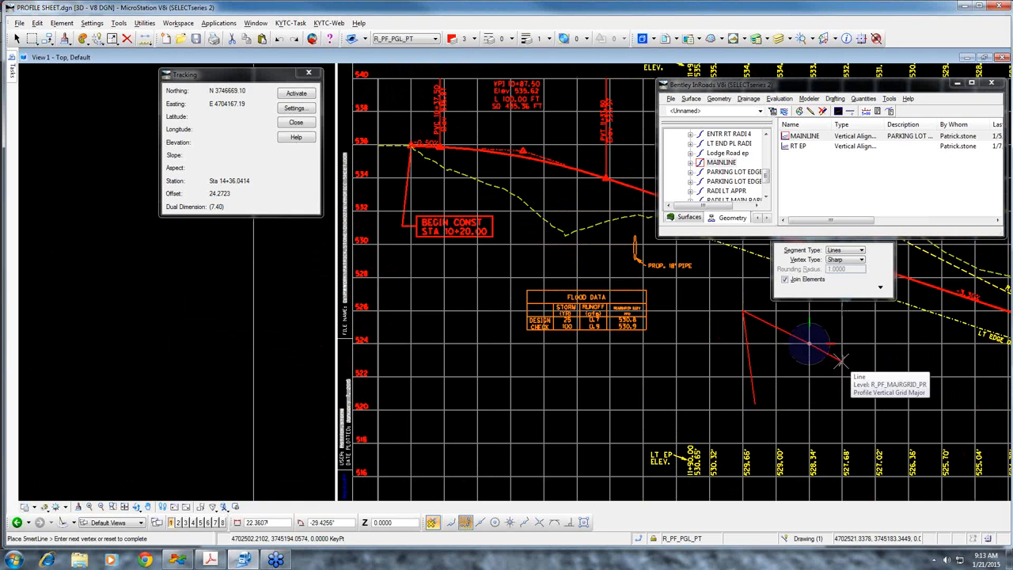
pyautogui.write('D')
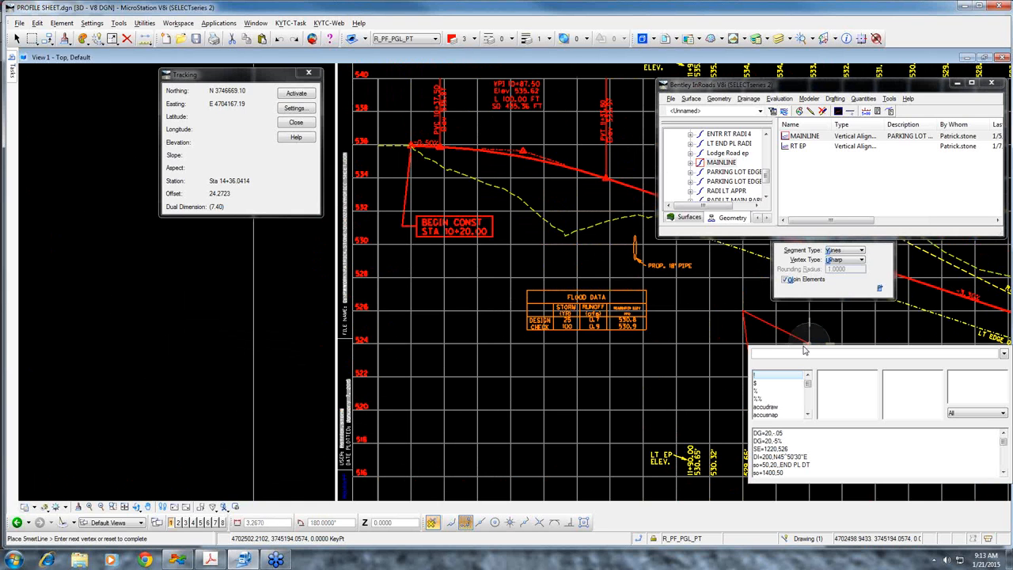
pyautogui.write('G=20,-1')
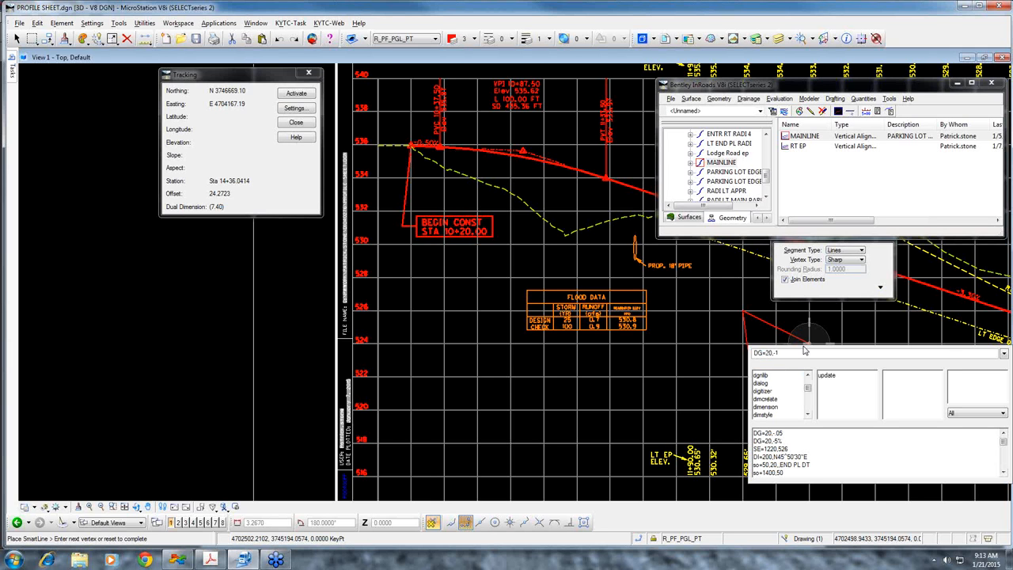
pyautogui.press('Return')
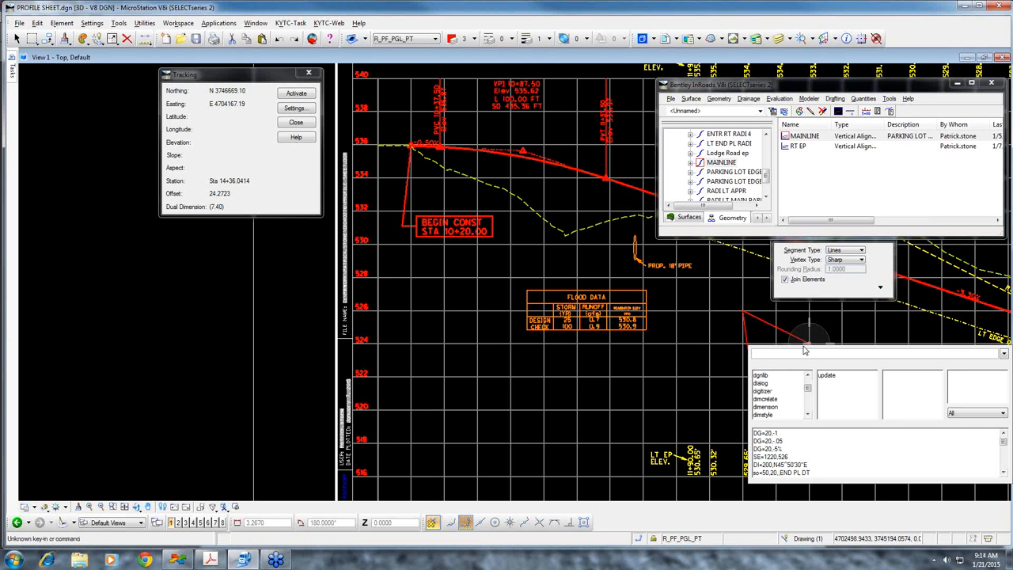
pyautogui.press('Escape')
pyautogui.press('Escape')
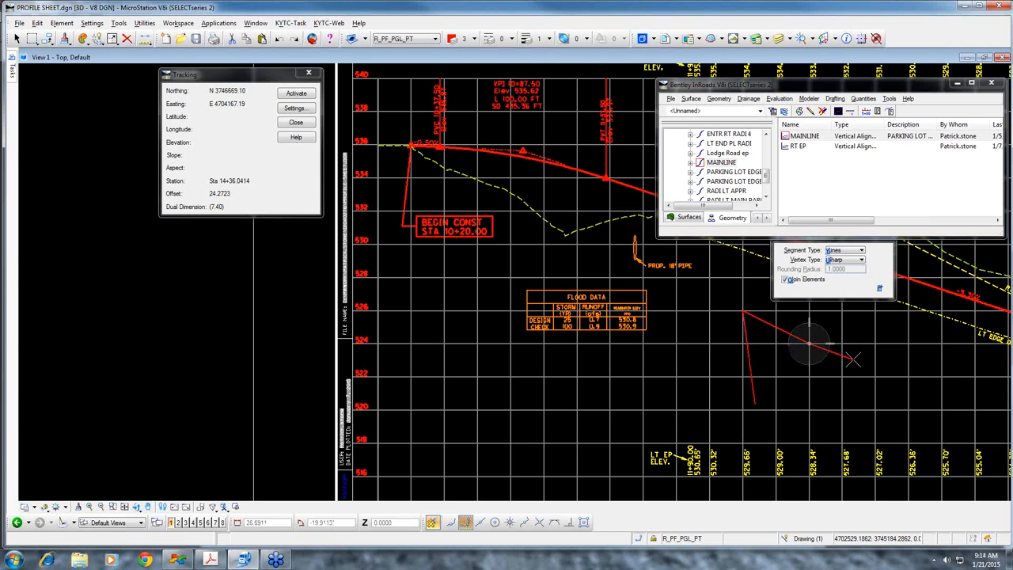
pyautogui.press('Return')
pyautogui.press('Up')
pyautogui.press('Return')
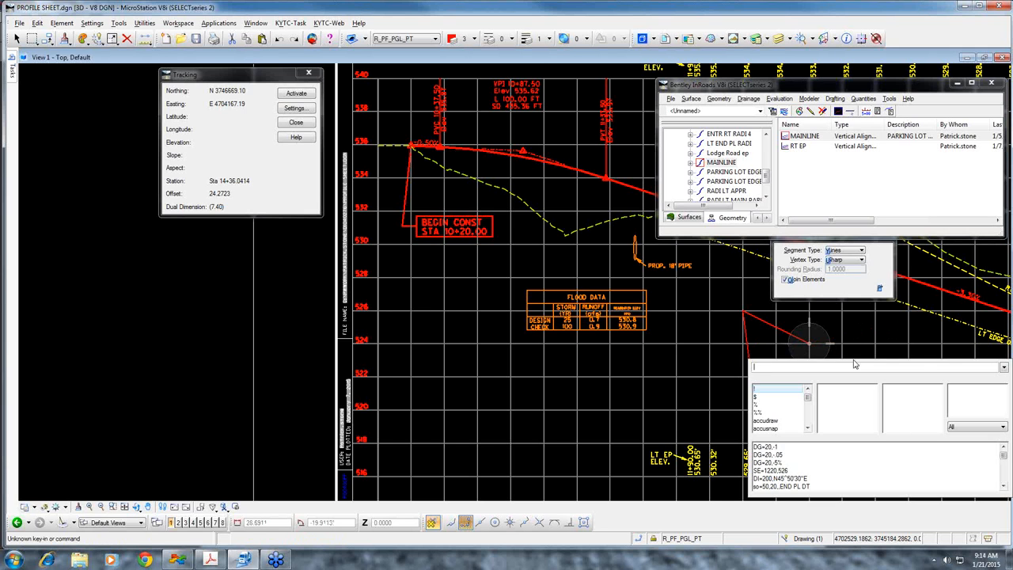
# Change the recalled key-in to DO=20,-1 to place the SmartLine's next vertex, and finish the line
pyautogui.press('Escape')
pyautogui.press('Return')
pyautogui.press('Up')
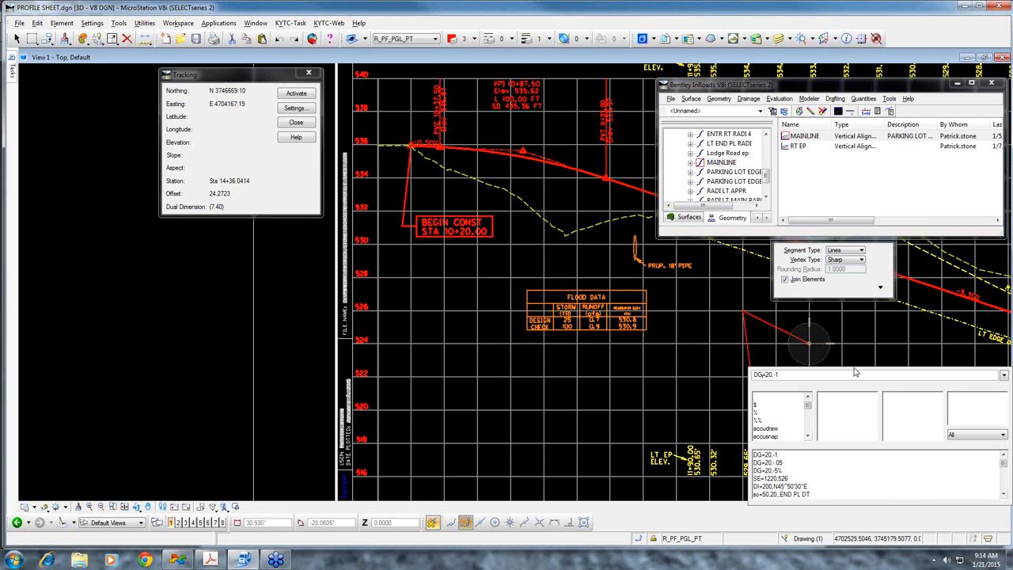
pyautogui.press('BackSpace')
pyautogui.write('O')
pyautogui.press('Return')
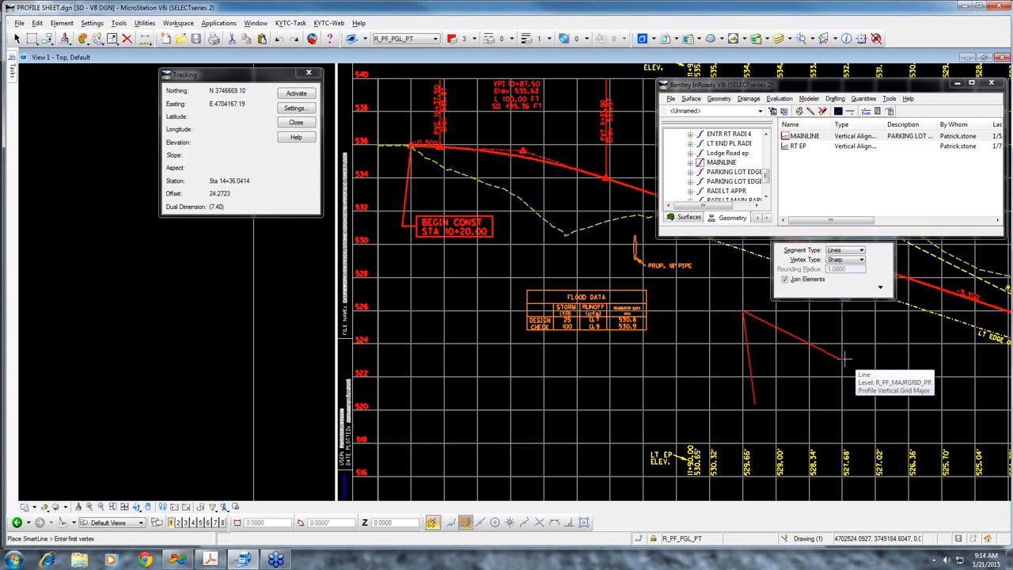
# Open the recent design file CROSS SECTIONS.DGN, checking in PROFILE SHEET.dgn
pyautogui.click(17, 24)
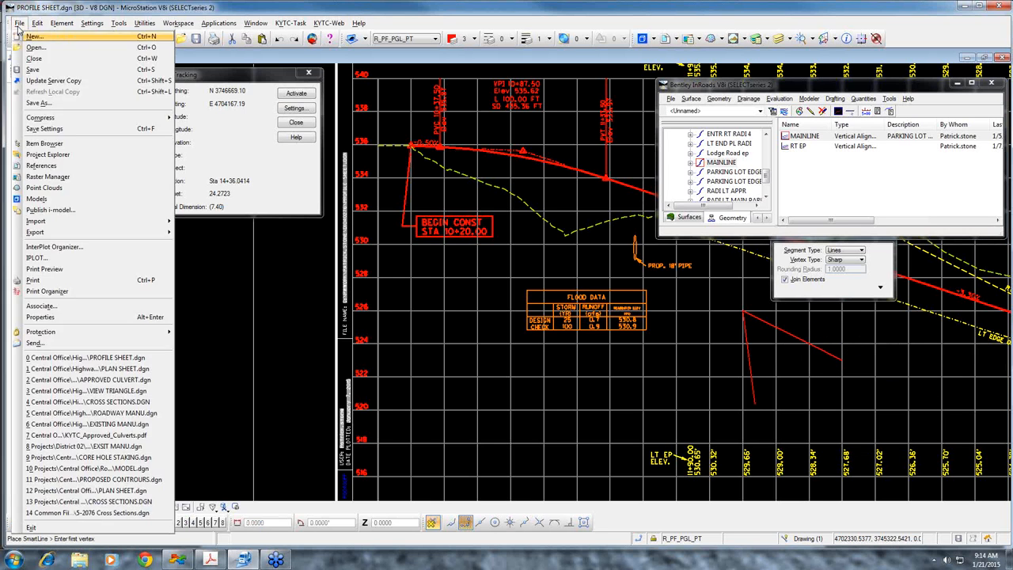
pyautogui.click(224, 384)
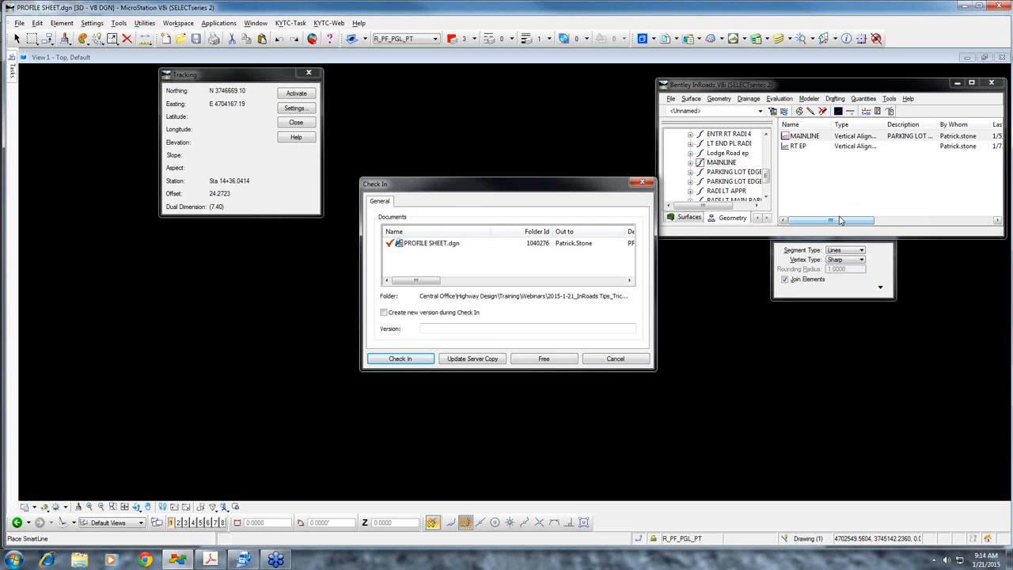
pyautogui.click(398, 360)
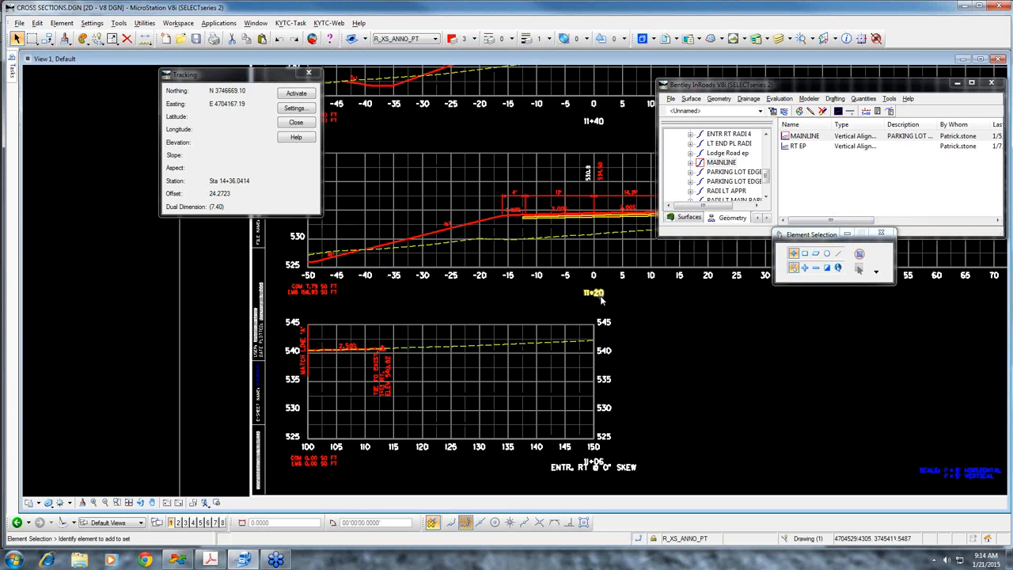
pyautogui.scroll(-3, 602, 305)
pyautogui.scroll(2, 602, 305)
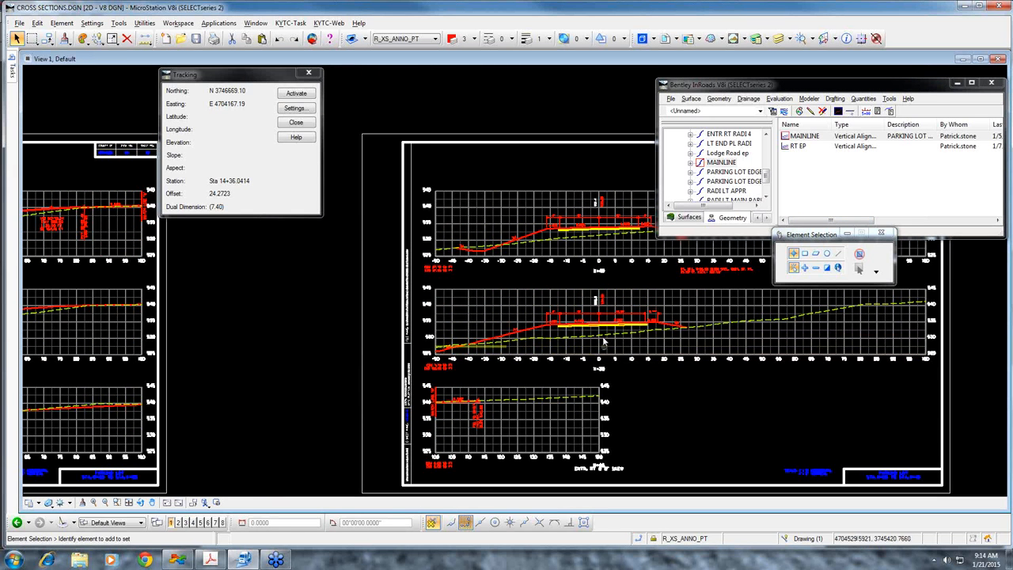
pyautogui.scroll(5, 618, 333)
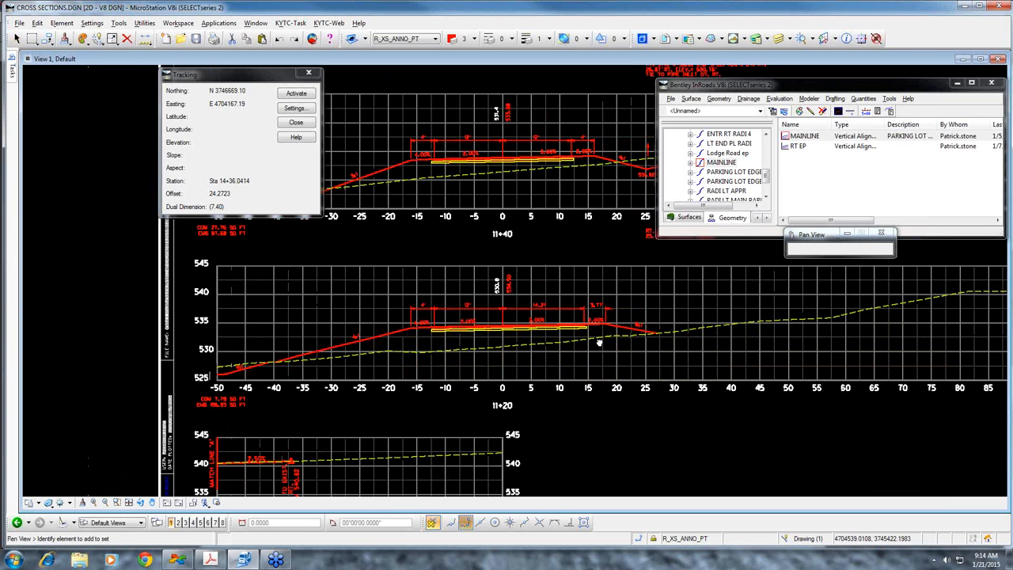
pyautogui.moveTo(12, 67)
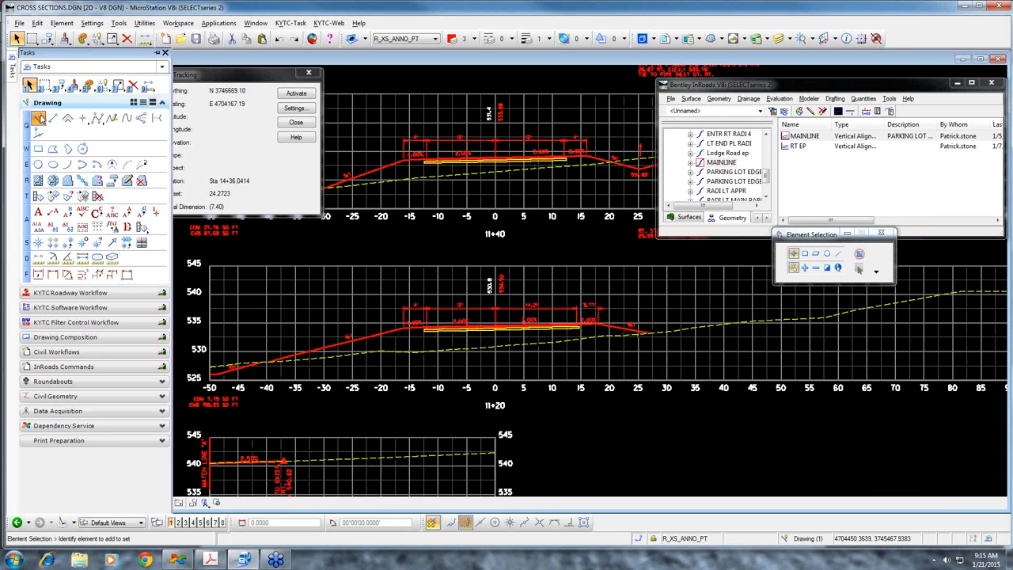
pyautogui.click(38, 117)
pyautogui.scroll(2, 602, 324)
pyautogui.click(593, 320)
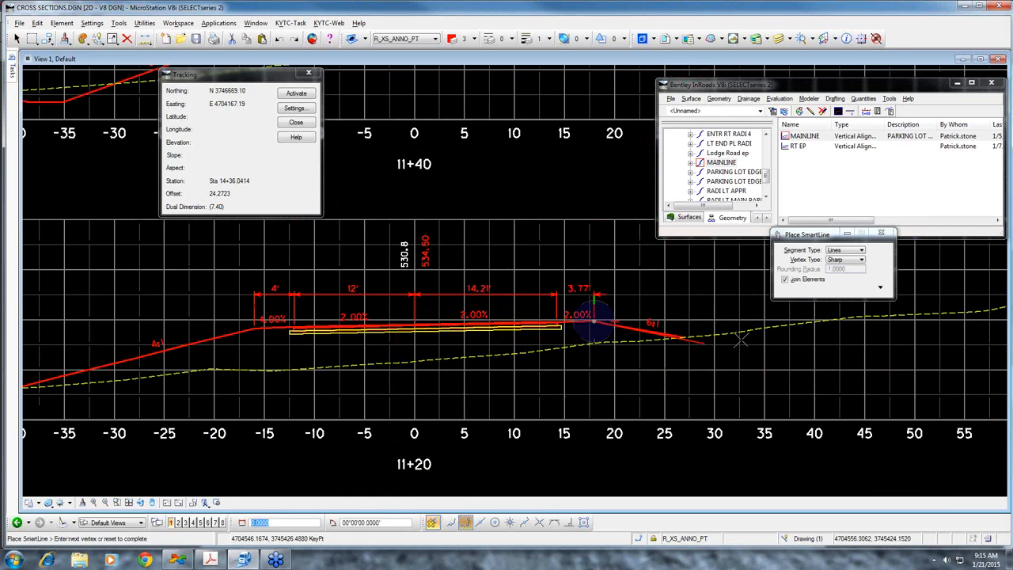
pyautogui.rightClick(668, 383)
pyautogui.scroll(-3, 670, 351)
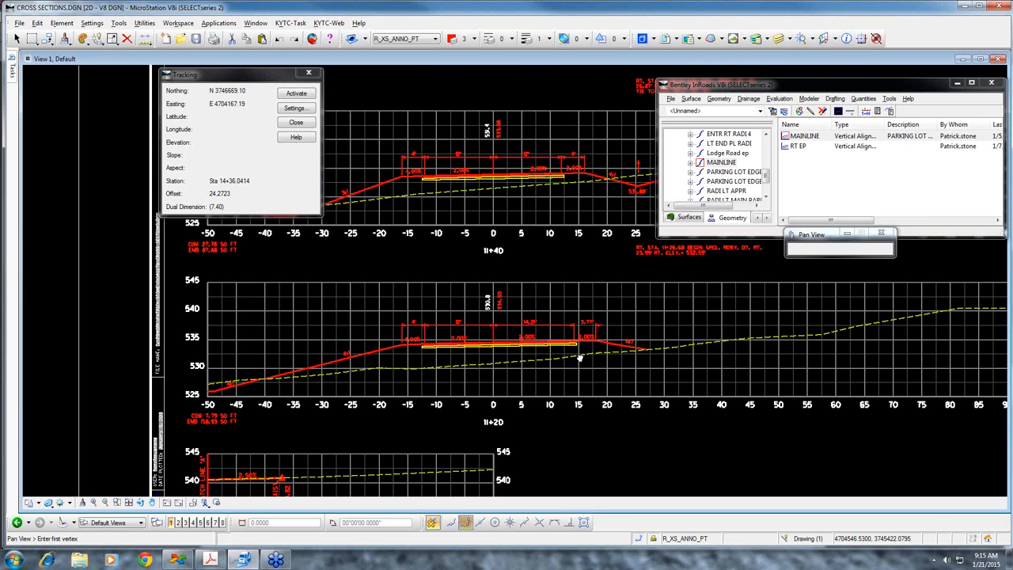
# Turn on Text Nodes for View 1, examine the node at the lower-left corner of the 11+20 section grid, and turn Text Nodes off again
pyautogui.click(92, 24)
pyautogui.click(114, 172)
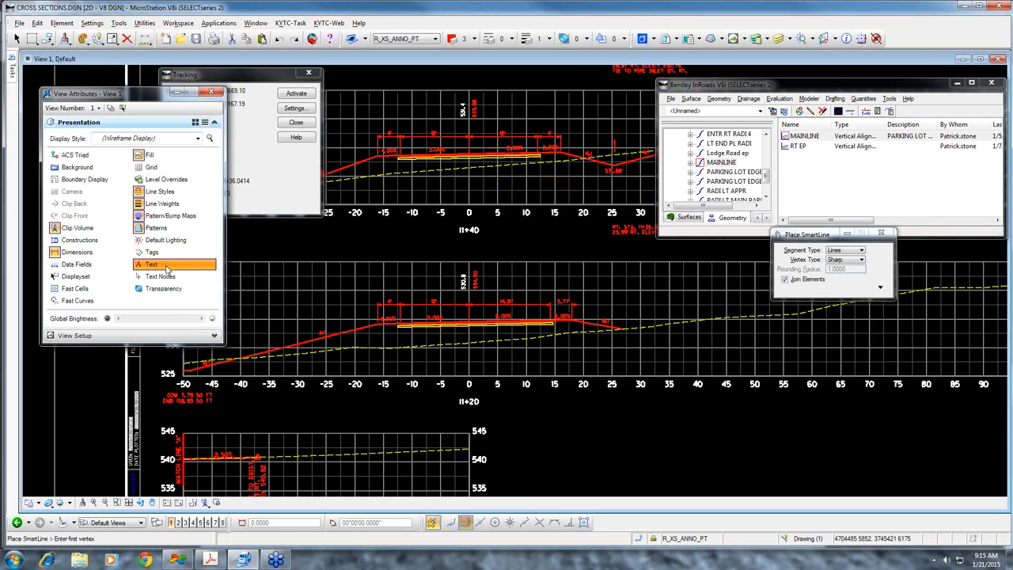
pyautogui.click(160, 277)
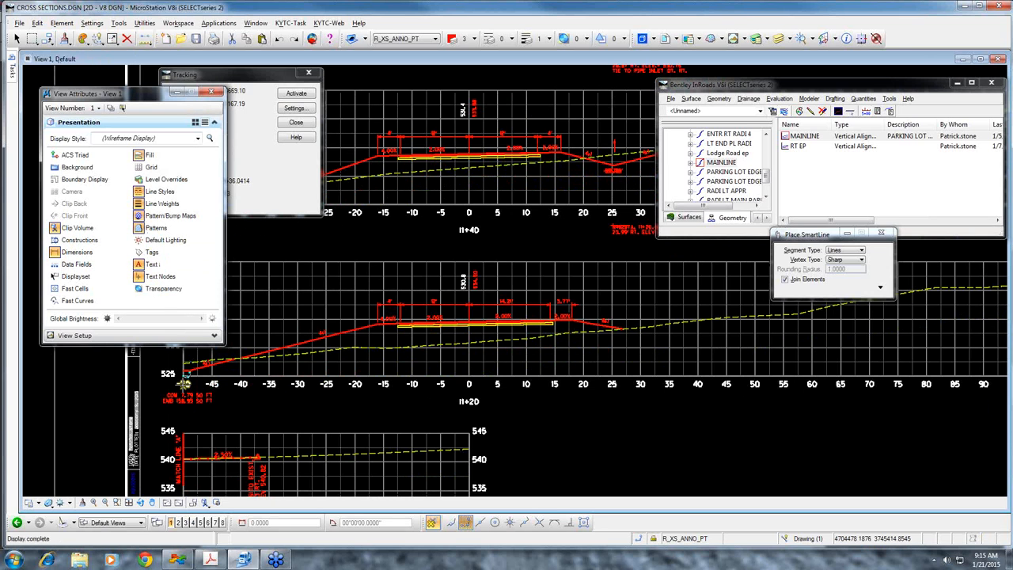
pyautogui.scroll(6, 184, 384)
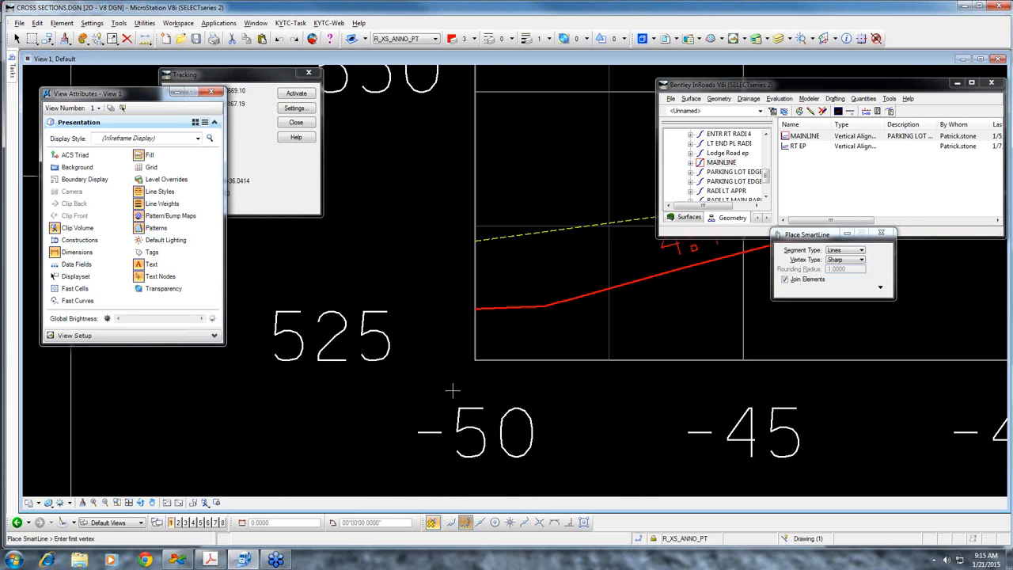
pyautogui.scroll(5, 518, 348)
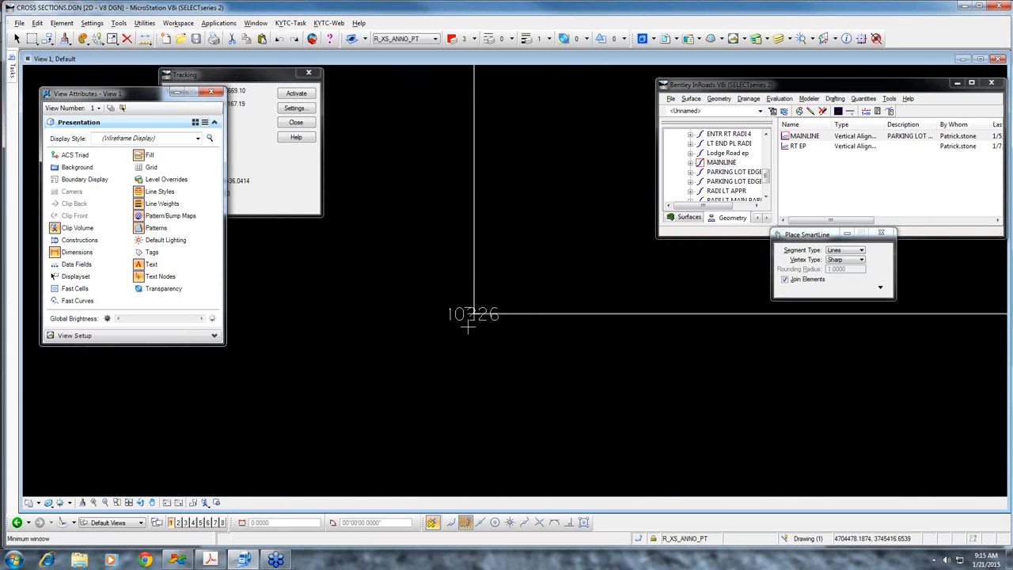
pyautogui.scroll(-4, 599, 321)
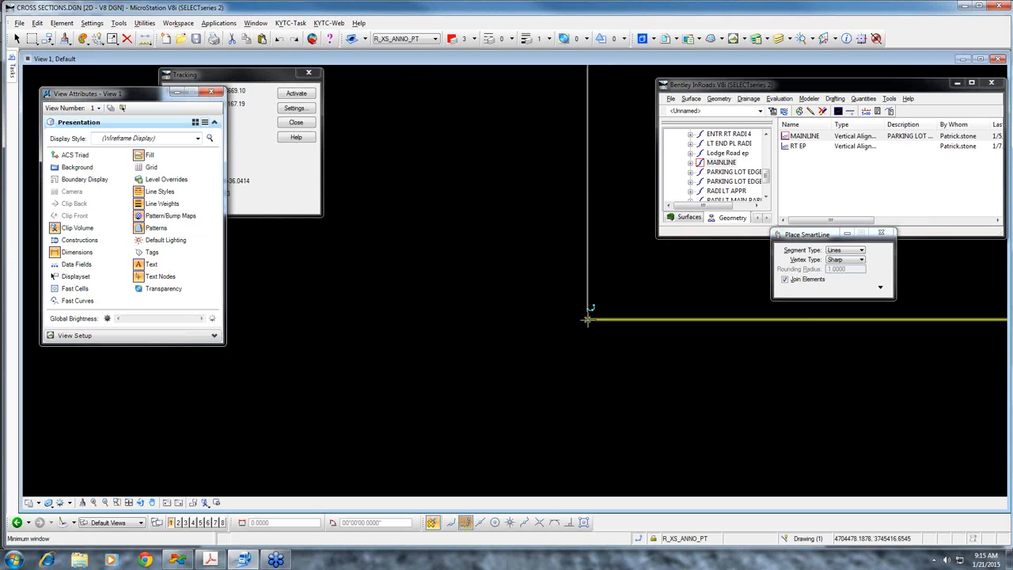
pyautogui.scroll(-2, 592, 320)
pyautogui.scroll(-8, 592, 319)
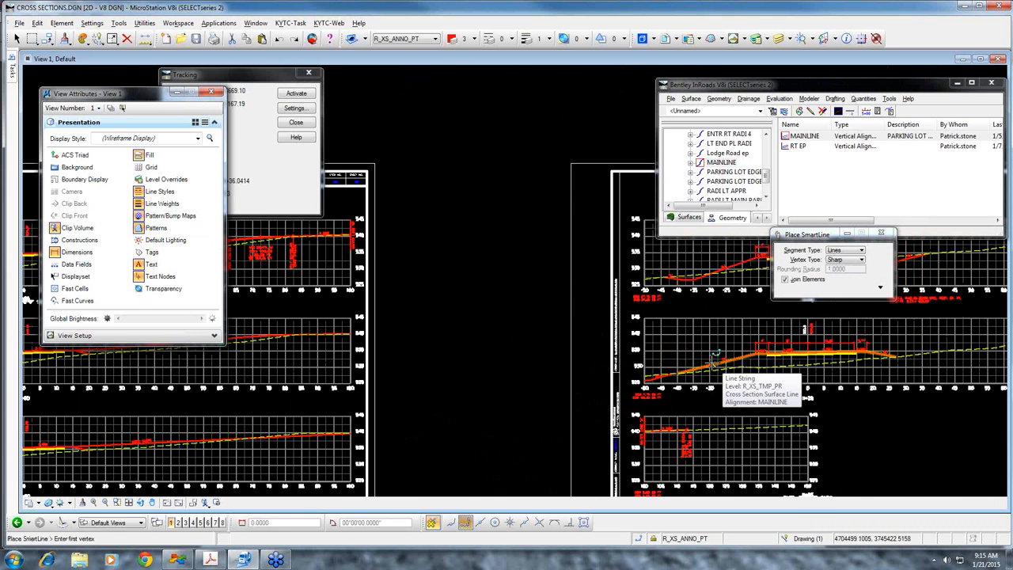
pyautogui.click(138, 278)
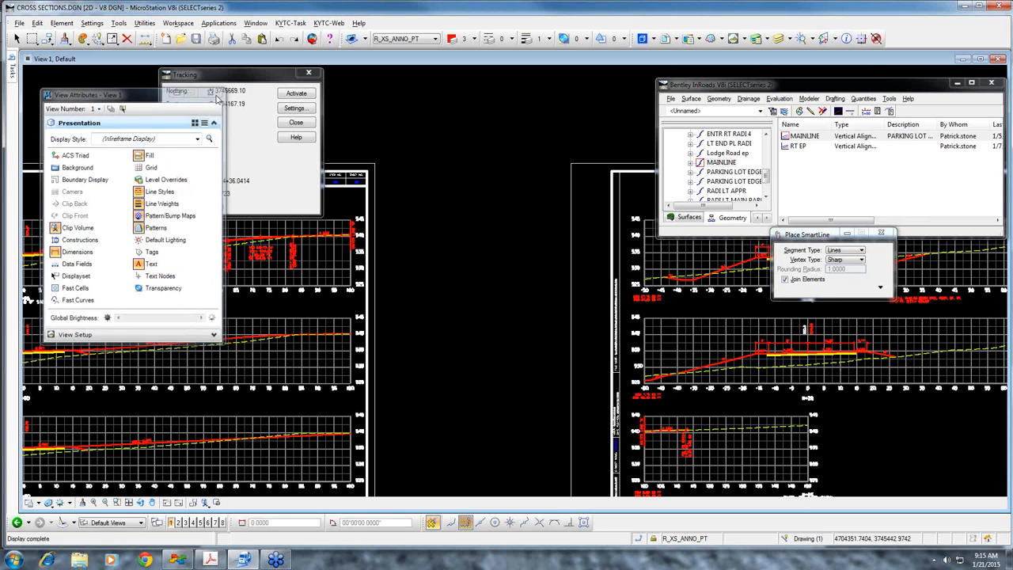
# Draw a SmartLine from the right shoulder break of cross section 11+20 with the distance-grade key-in DG=20,-2%
pyautogui.scroll(8, 740, 376)
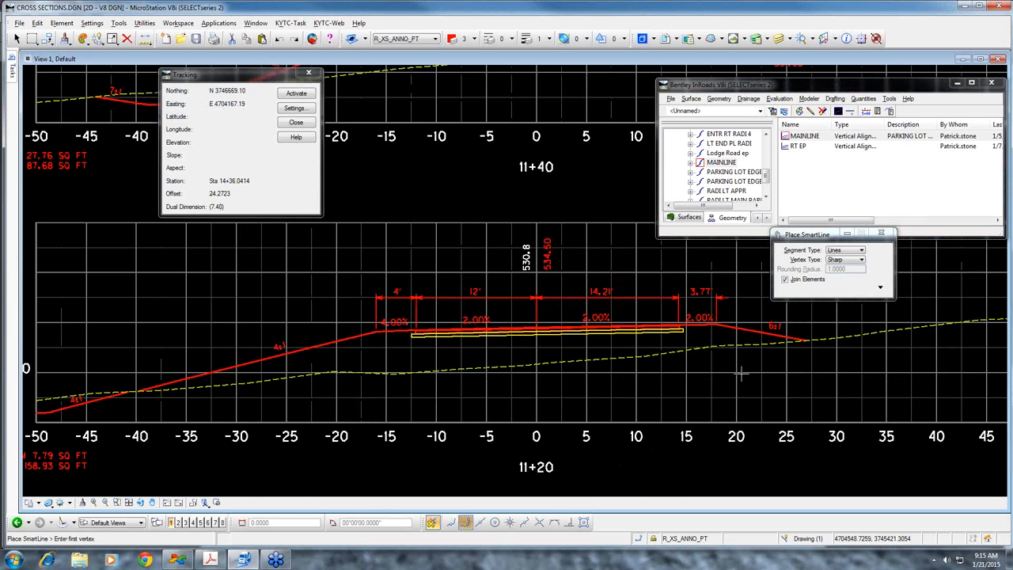
pyautogui.moveTo(741, 374); pyautogui.dragTo(715, 393, button='middle')
pyautogui.moveTo(12, 69)
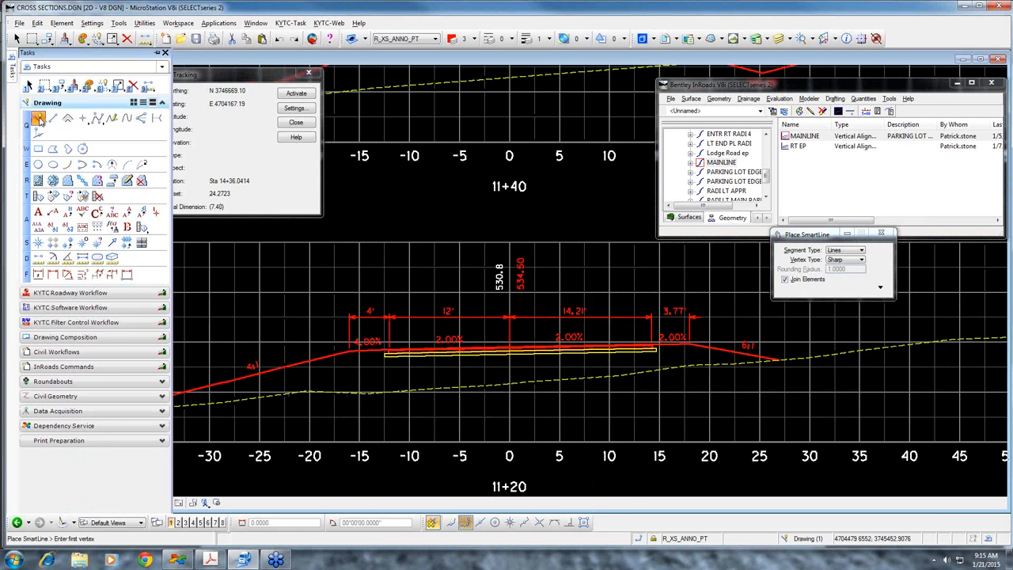
pyautogui.click(697, 346)
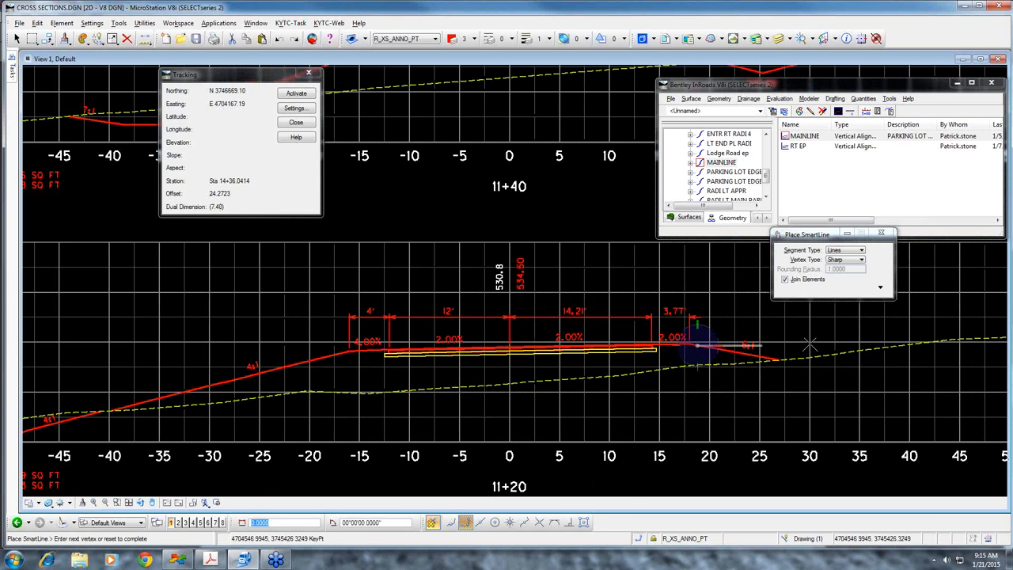
pyautogui.rightClick(748, 346)
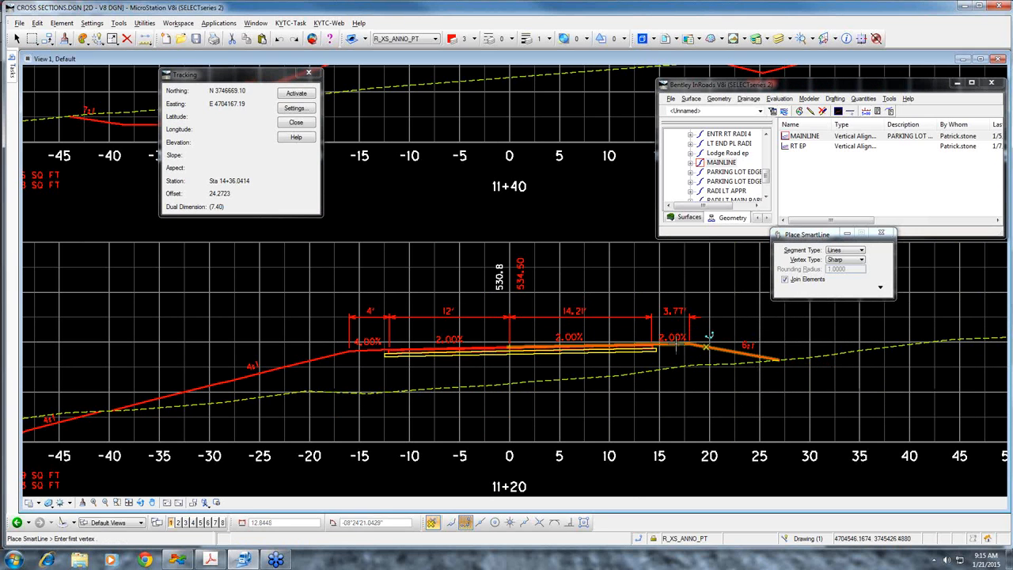
pyautogui.click(697, 345)
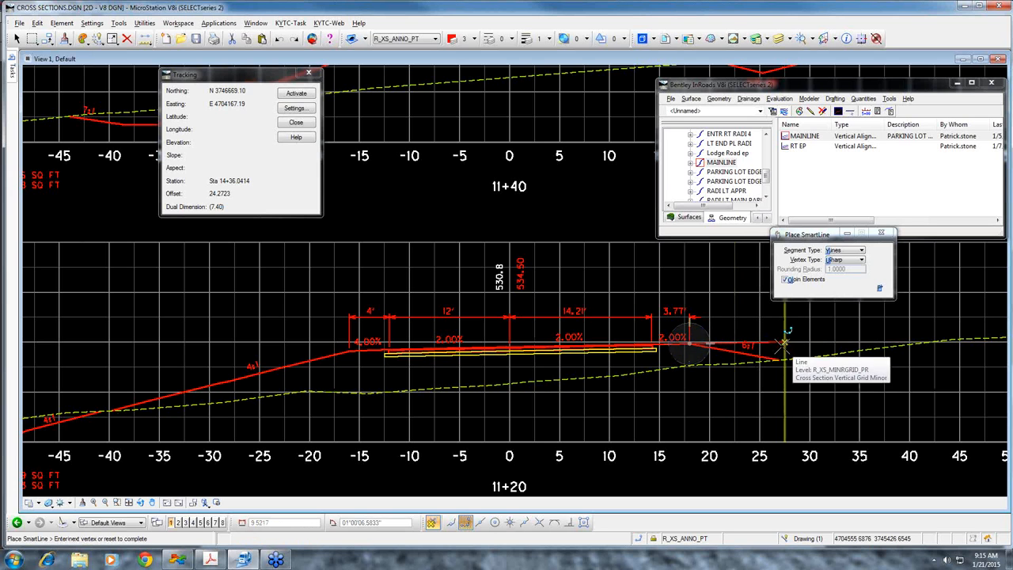
pyautogui.write('DG=20,-2%')
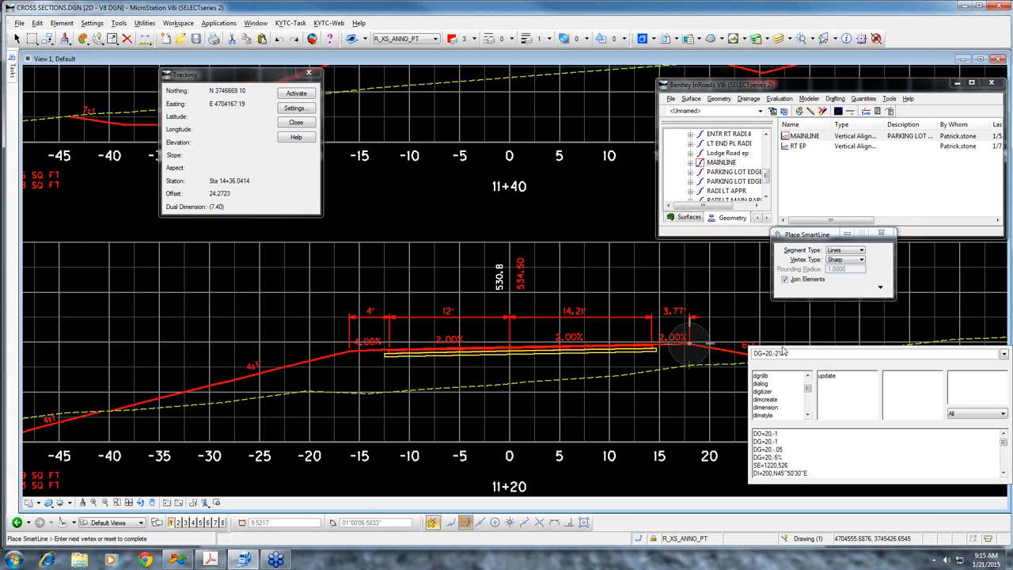
pyautogui.press('Return')
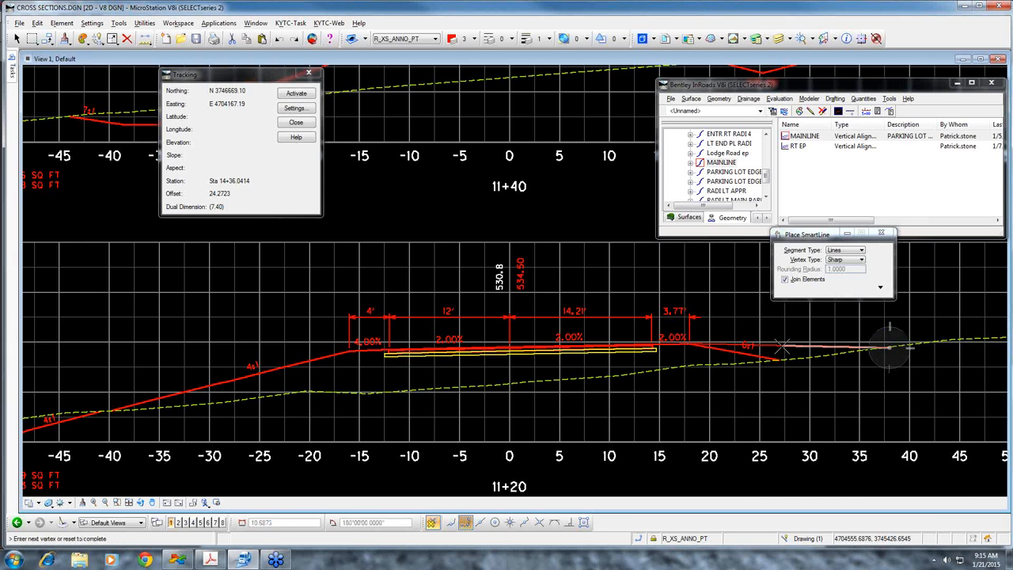
pyautogui.rightClick(773, 376)
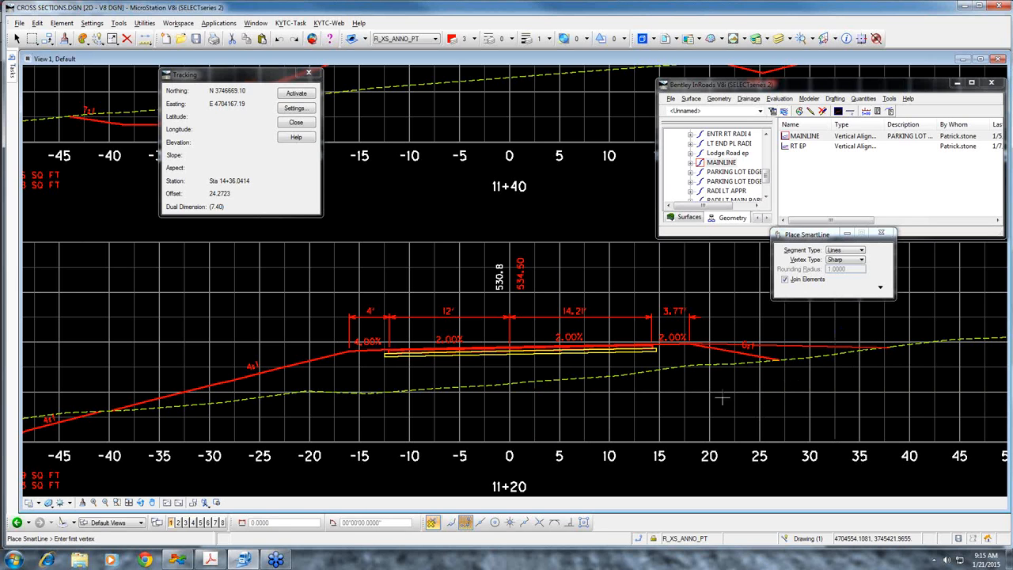
pyautogui.click(577, 424)
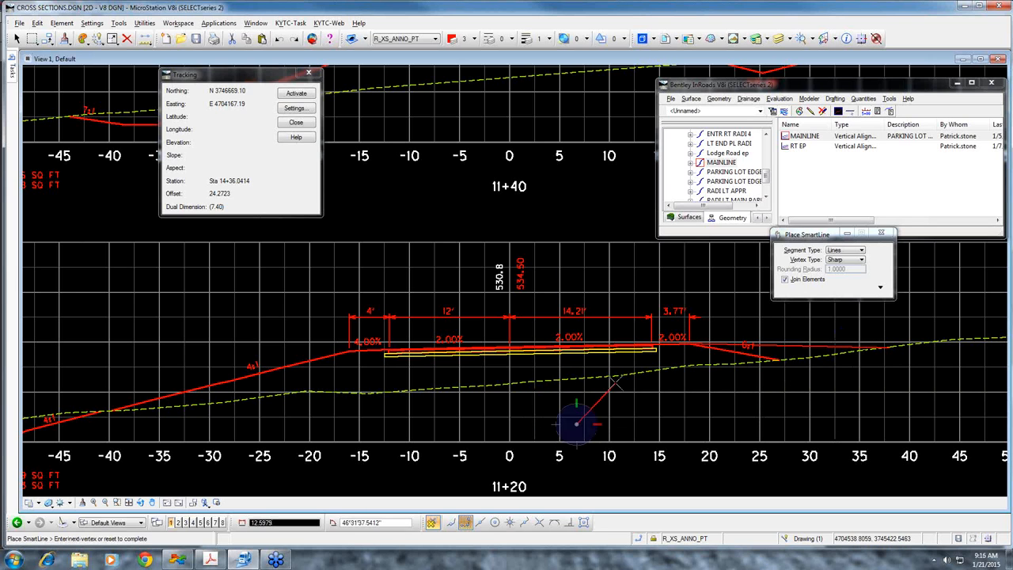
pyautogui.rightClick(578, 433)
pyautogui.click(577, 429)
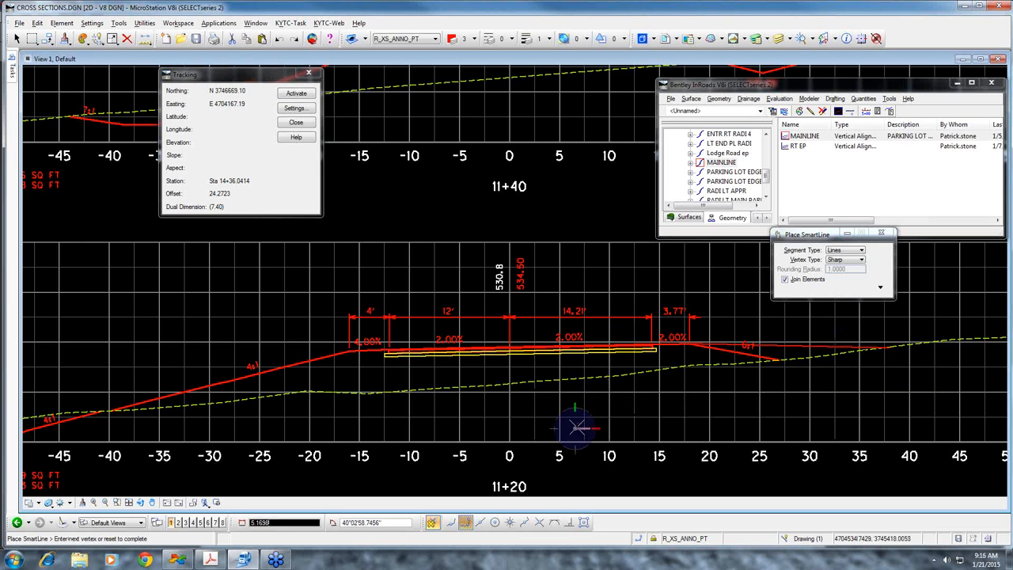
pyautogui.rightClick(577, 344)
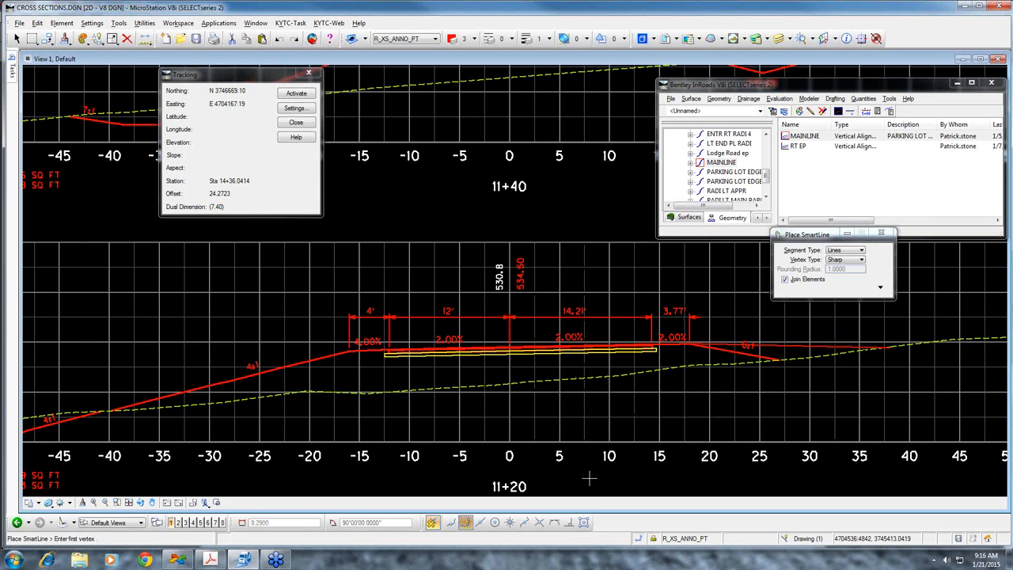
# Try drawing a SmartLine from a point below the 11+20 section grid with the offset-elevation key-in OE=40,530
pyautogui.click(589, 478)
pyautogui.press('Escape')
pyautogui.press('Return')
pyautogui.press('Up')
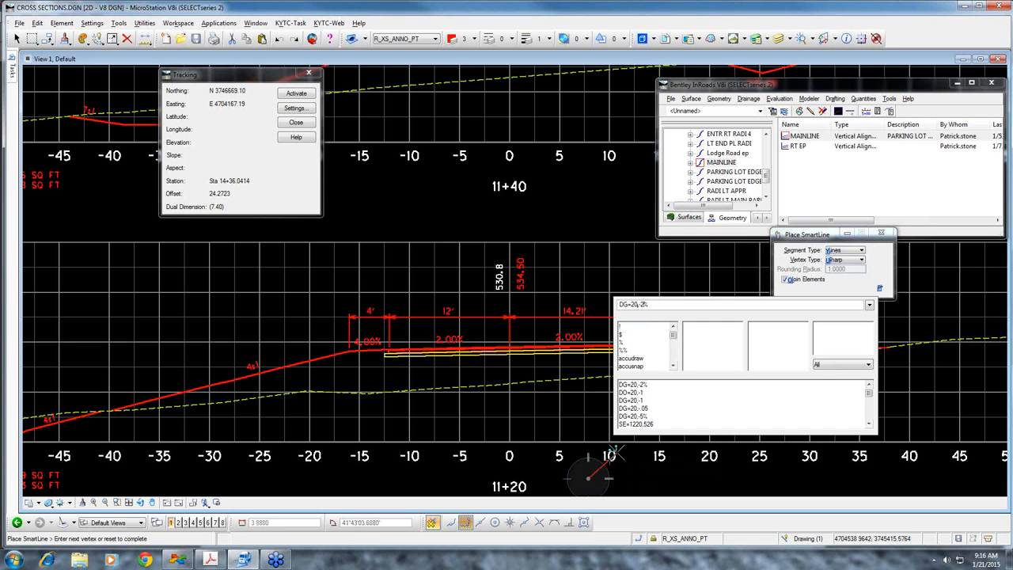
pyautogui.press('Delete')
pyautogui.press('Delete')
pyautogui.press('Delete')
pyautogui.press('Delete')
pyautogui.press('Delete')
pyautogui.press('Delete')
pyautogui.press('Delete')
pyautogui.press('Delete')
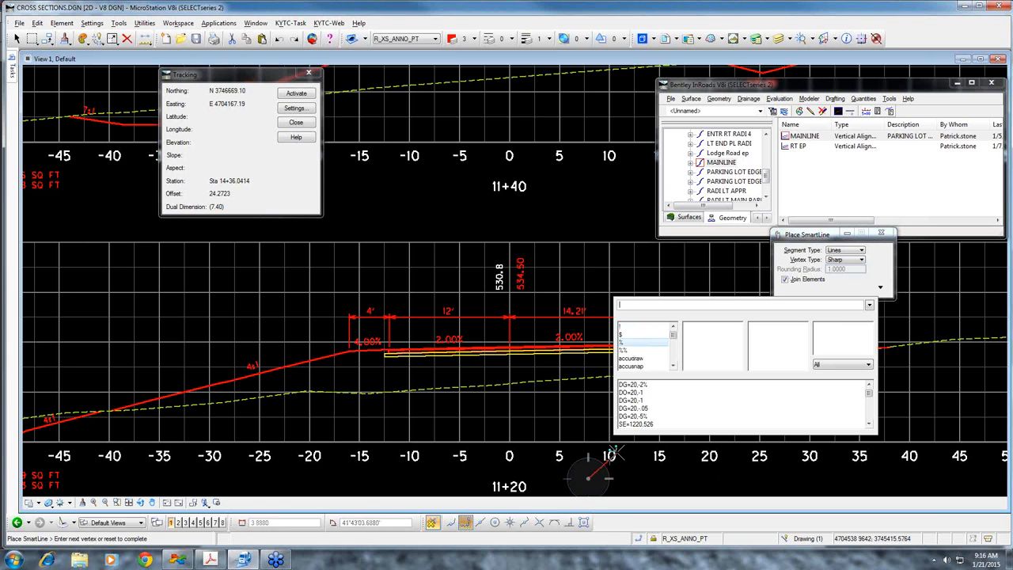
pyautogui.write('OE')
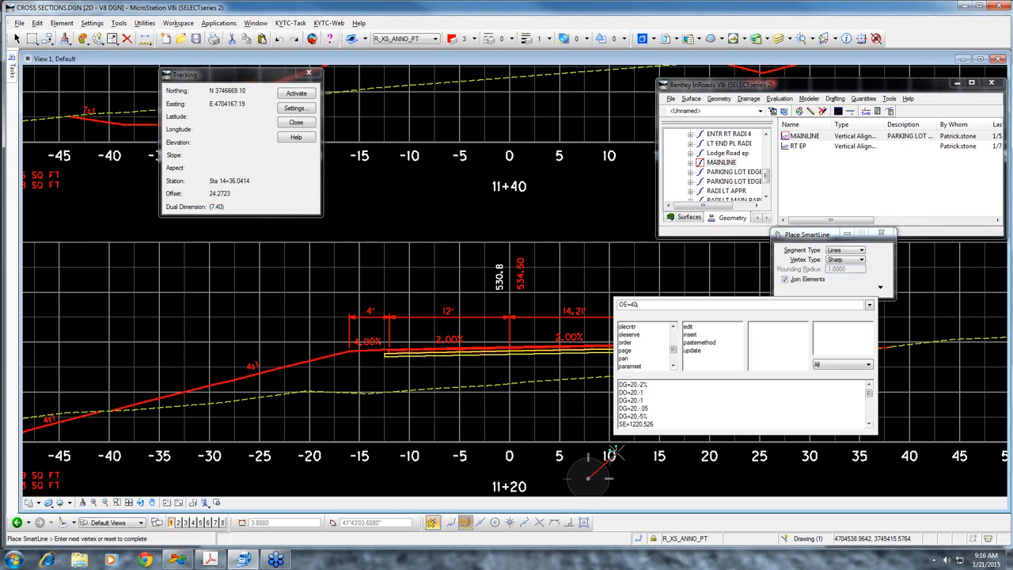
pyautogui.write('=40.530')
pyautogui.press('Return')
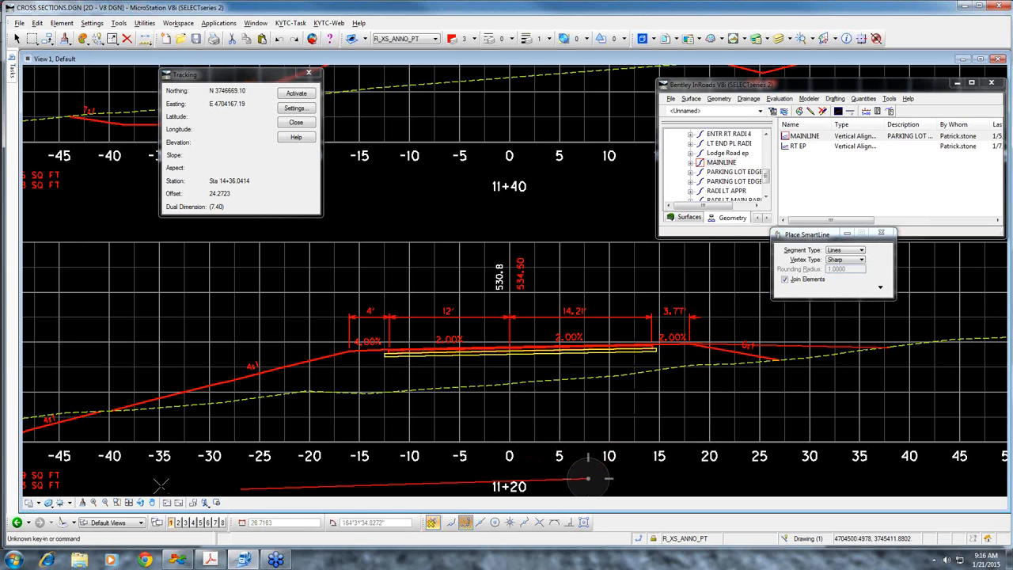
pyautogui.rightClick(484, 412)
# Draw a SmartLine from a point inside the 11+20 section grid, below the roadway, to offset 40, elevation 530 with the recalled key-in OE=40,530
pyautogui.click(570, 411)
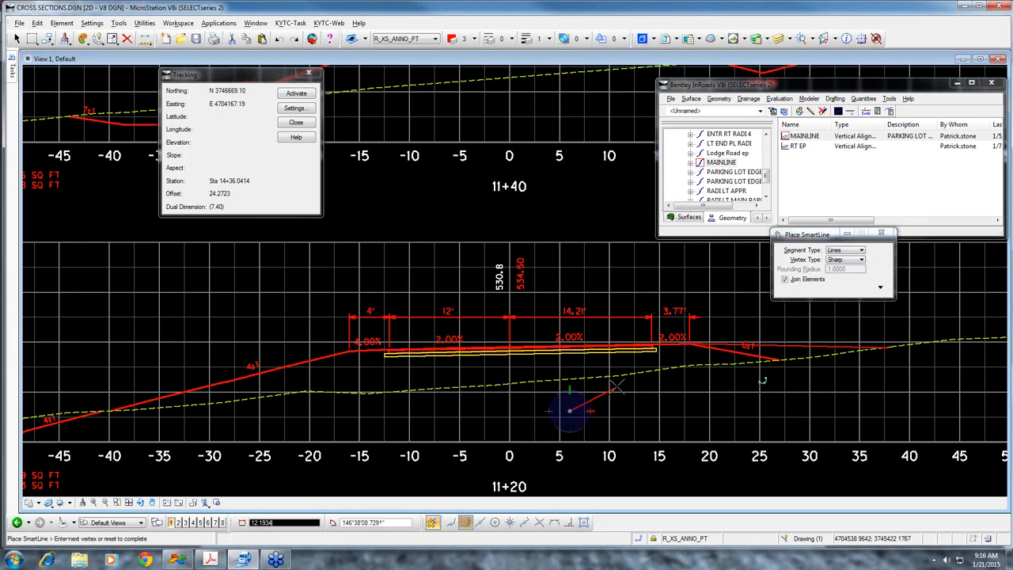
pyautogui.scroll(-2, 528, 399)
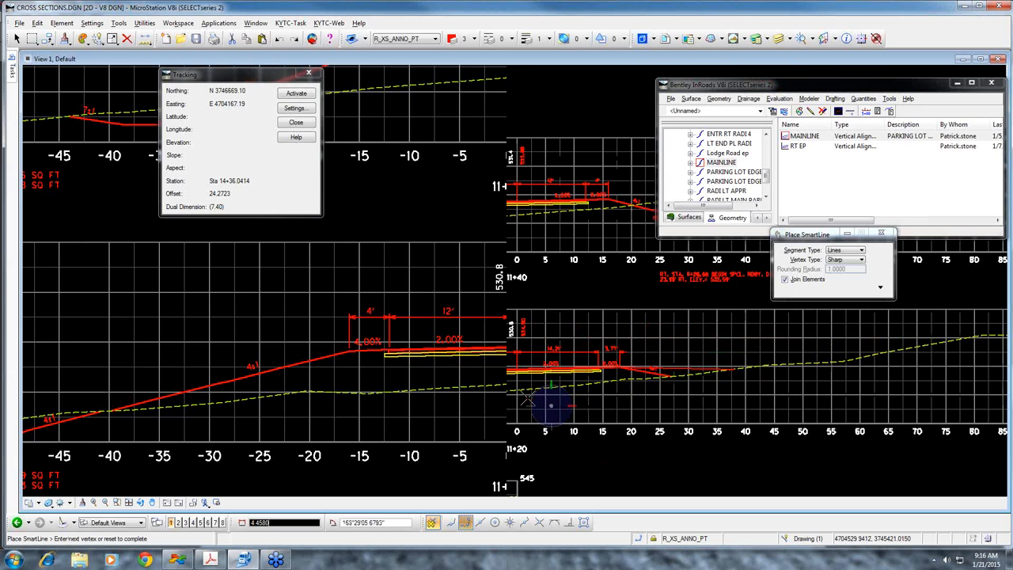
pyautogui.press('Escape')
pyautogui.press('Return')
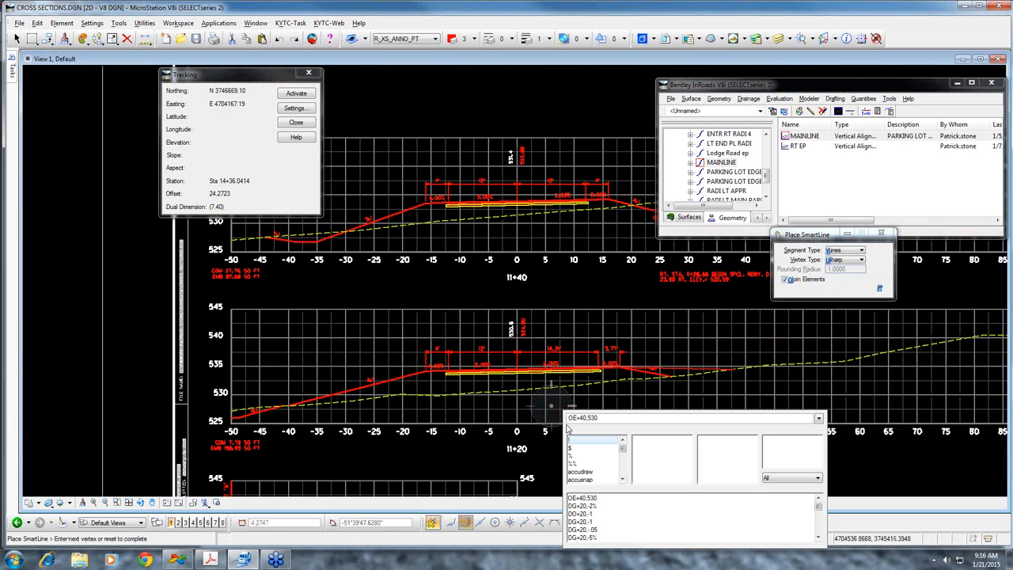
pyautogui.press('Up')
pyautogui.press('Return')
pyautogui.rightClick(564, 423)
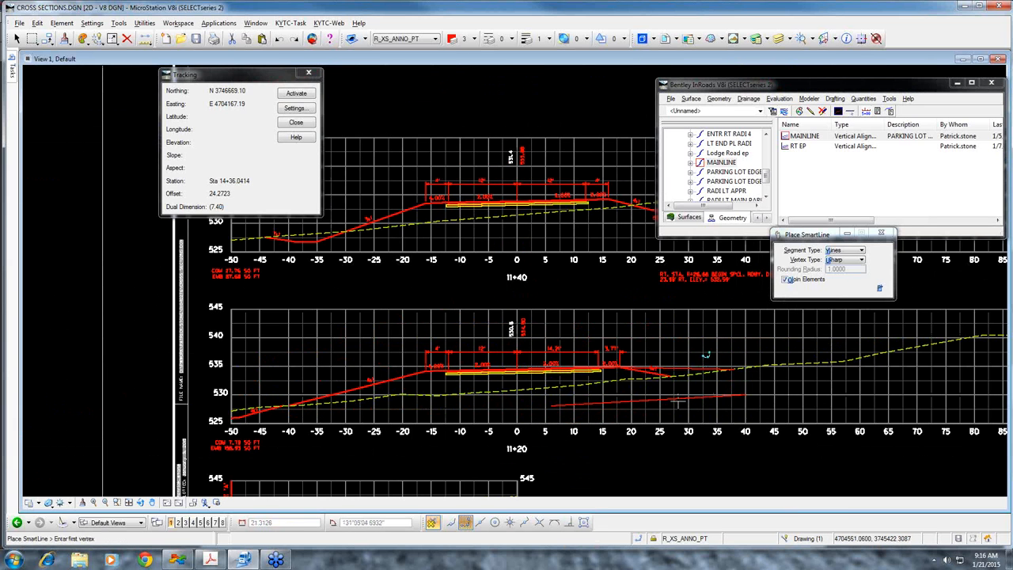
# Try starting a SmartLine at offset 5, elevation 530 in the 11+20 section with a precision key-in, and reset the command
pyautogui.scroll(-2, 543, 318)
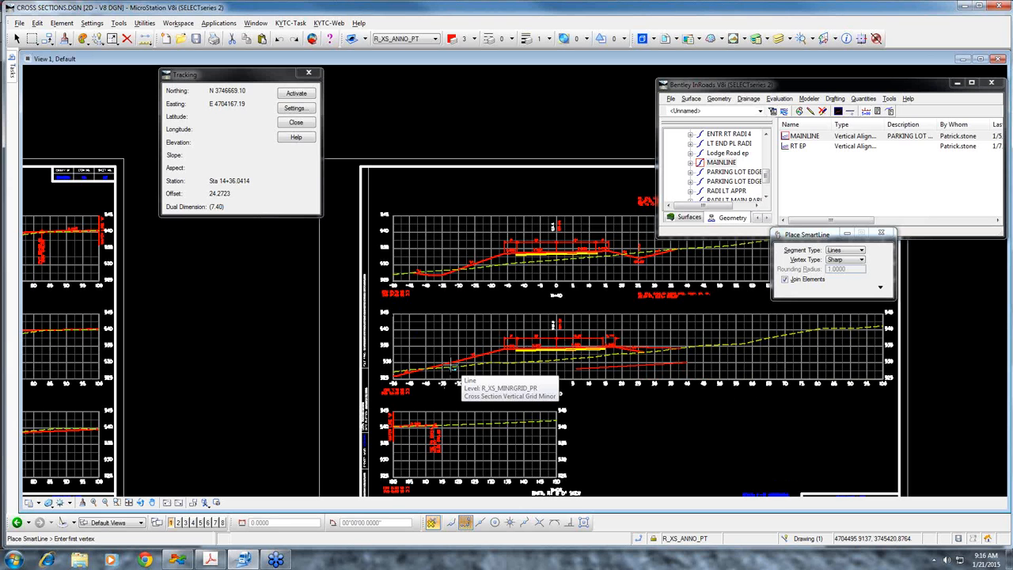
pyautogui.scroll(2, 612, 365)
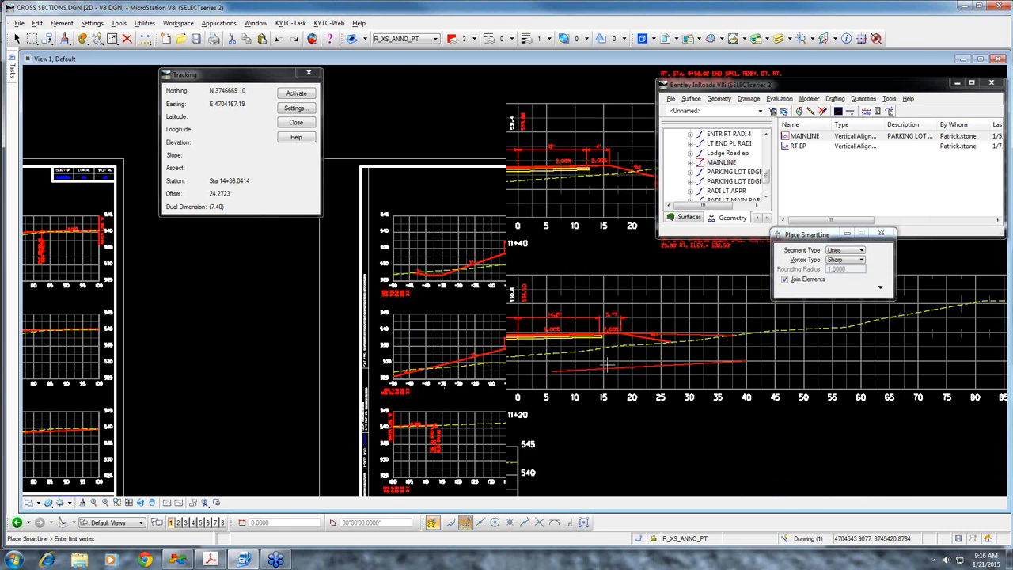
pyautogui.moveTo(490, 381); pyautogui.dragTo(491, 324, button='middle')
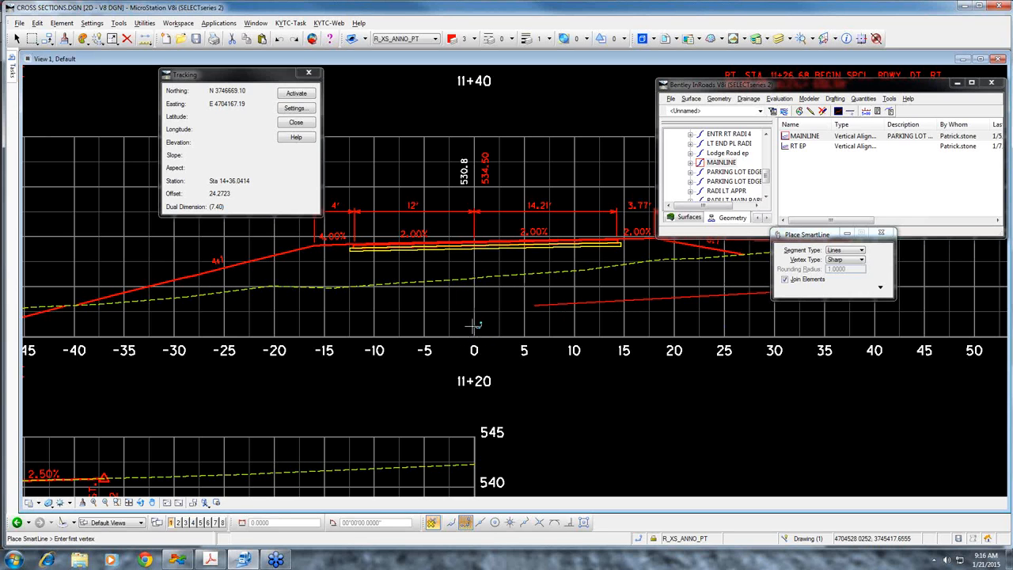
pyautogui.press('Escape')
pyautogui.press('Return')
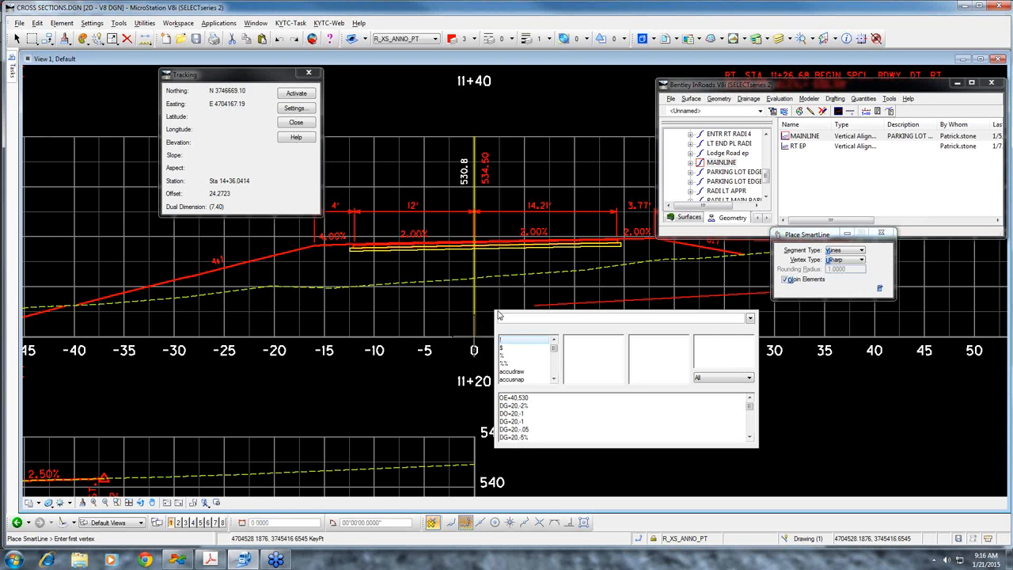
pyautogui.write('dc=')
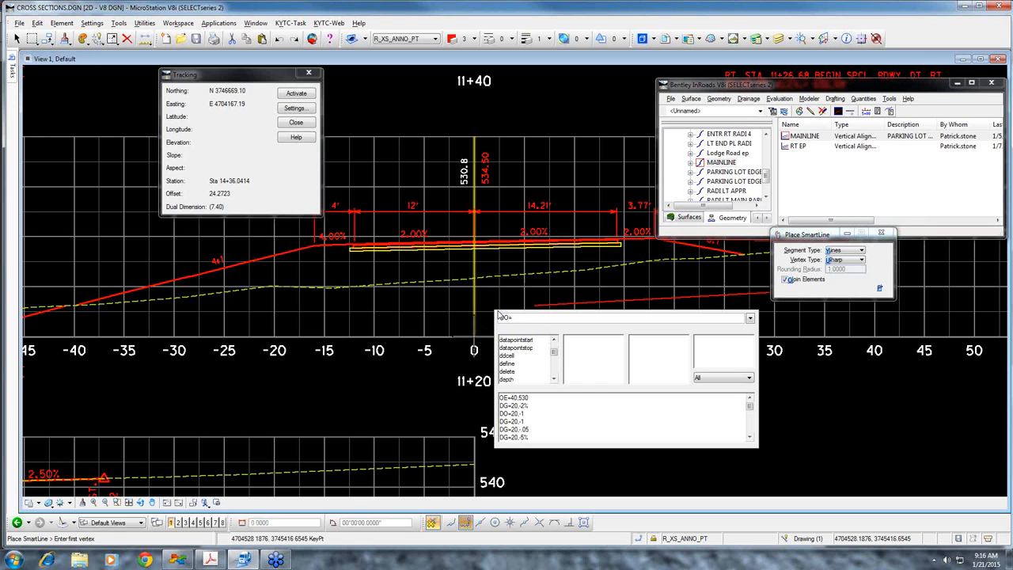
pyautogui.write("'")
pyautogui.press('Return')
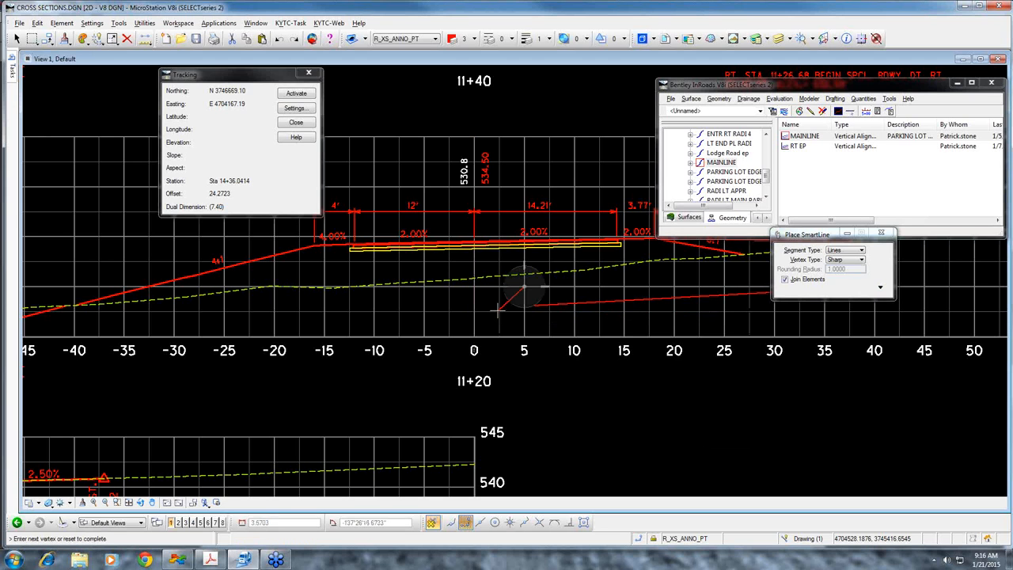
pyautogui.rightClick(632, 282)
# Open the design file PLAN SHEET.dgn, checking in CROSS SECTIONS.DGN
pyautogui.moveTo(621, 317); pyautogui.dragTo(530, 318, button='middle')
pyautogui.moveTo(751, 321); pyautogui.dragTo(556, 316, button='middle')
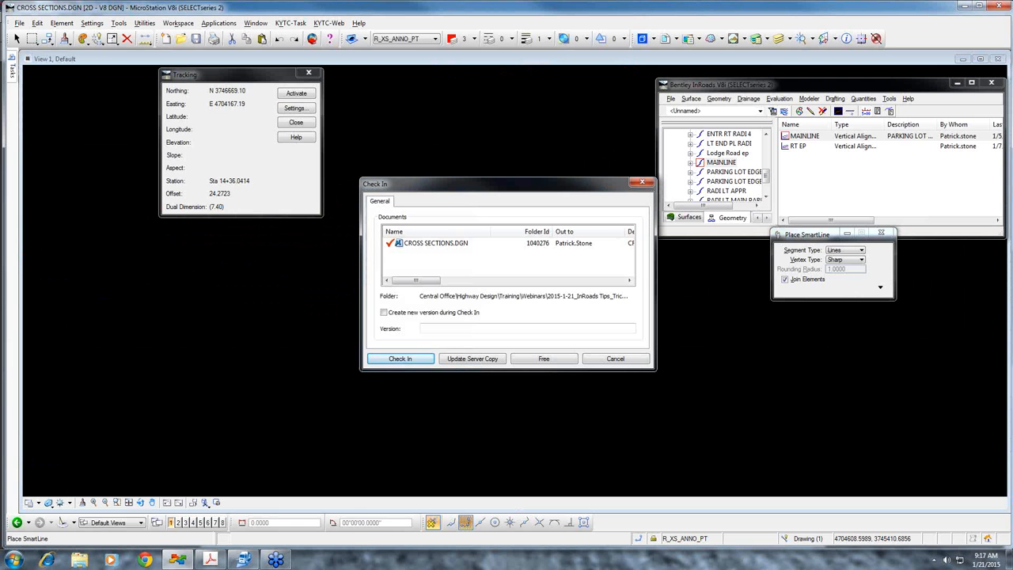
pyautogui.click(415, 358)
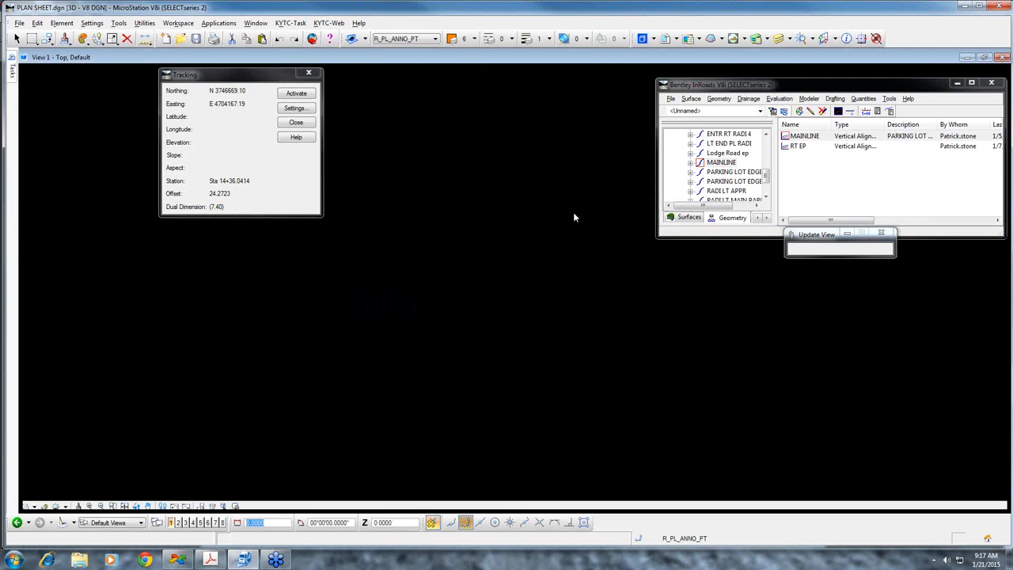
# Restart and activate InRoads Tracking, read coordinates, station and offset around the parking lot islands, and close Tracking
pyautogui.click(310, 74)
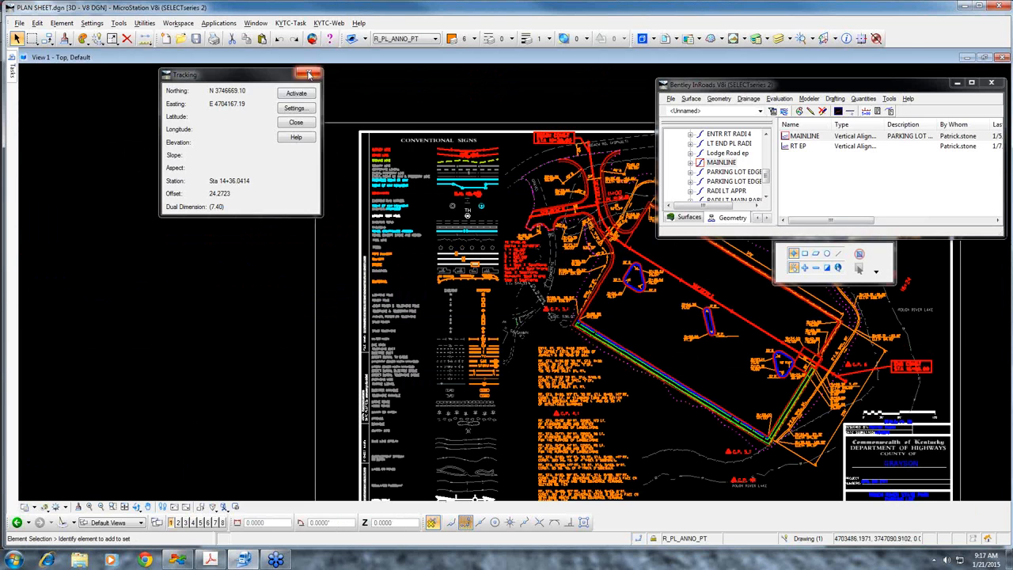
pyautogui.moveTo(800, 84); pyautogui.dragTo(752, 80)
pyautogui.click(890, 98)
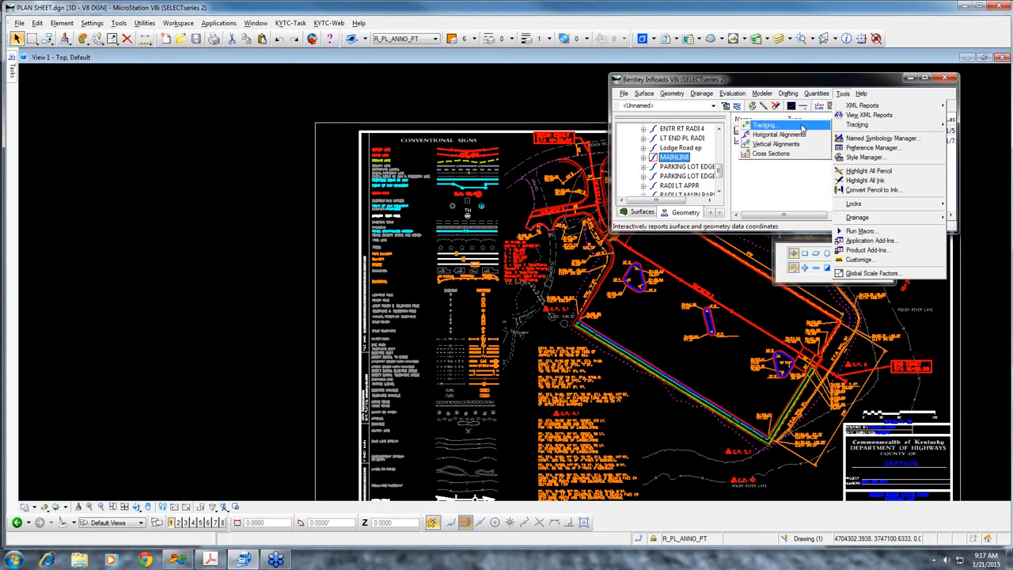
pyautogui.click(771, 126)
pyautogui.click(296, 93)
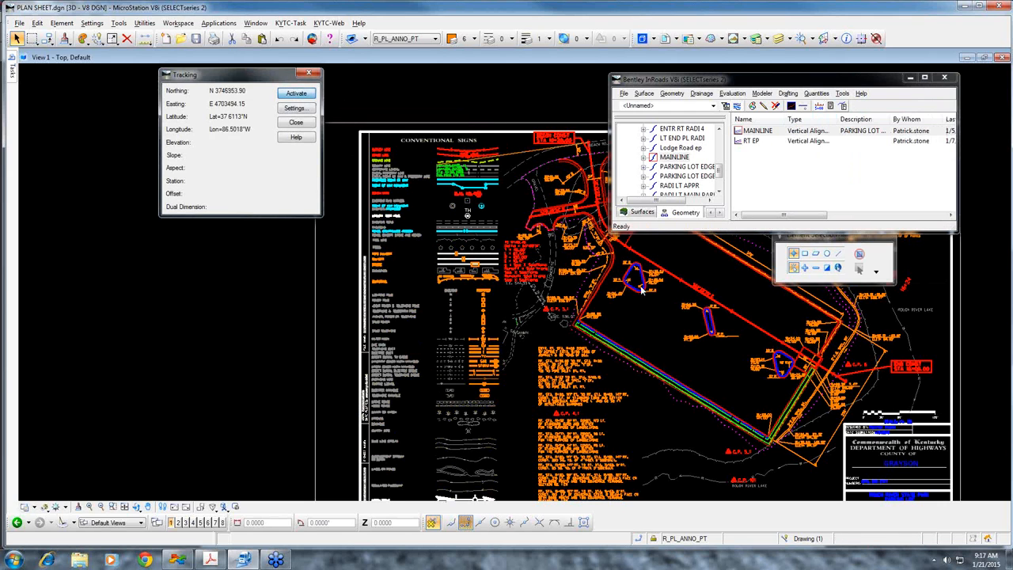
pyautogui.scroll(3, 681, 319)
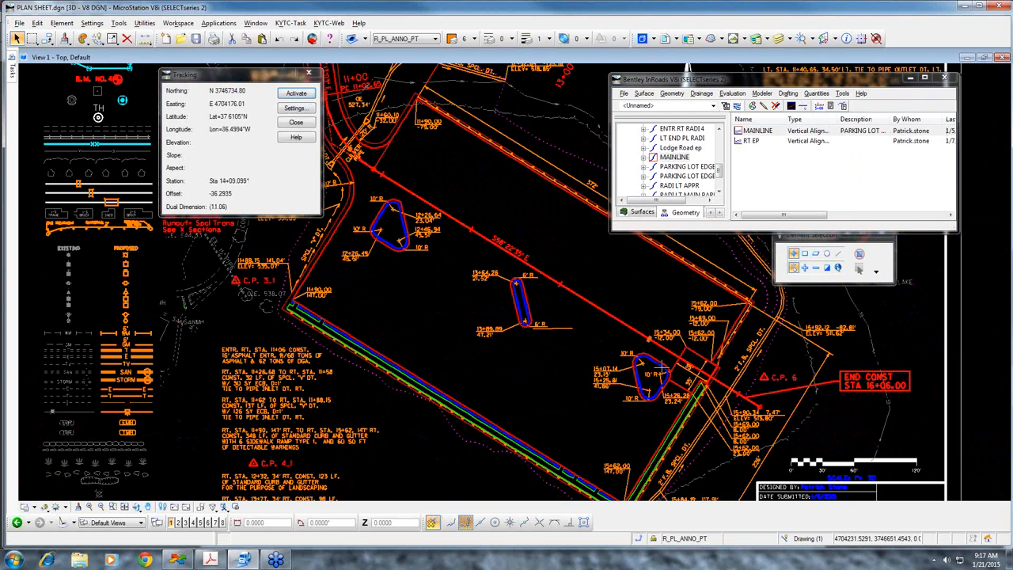
pyautogui.moveTo(678, 368); pyautogui.dragTo(609, 324, button='middle')
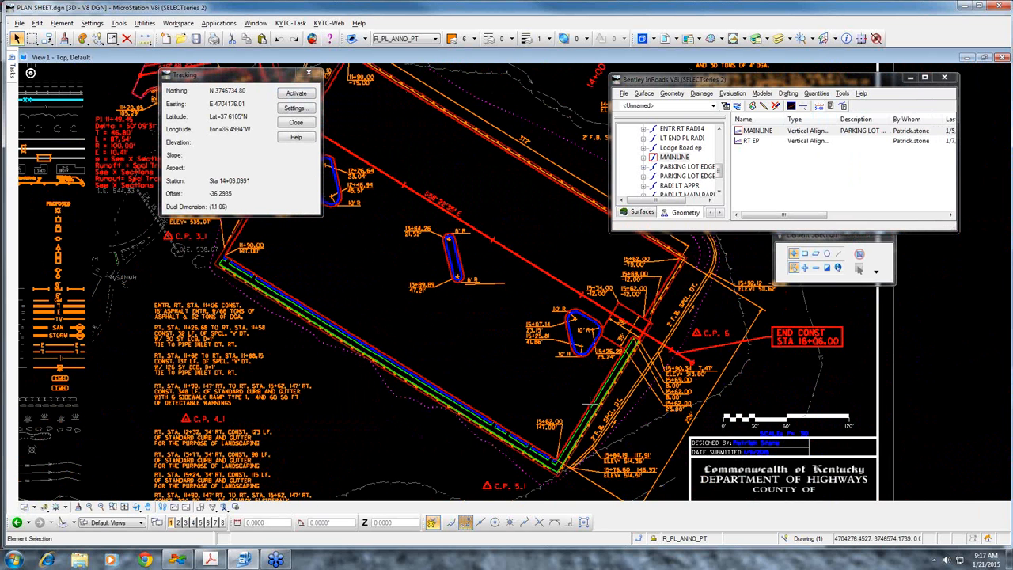
pyautogui.click(309, 73)
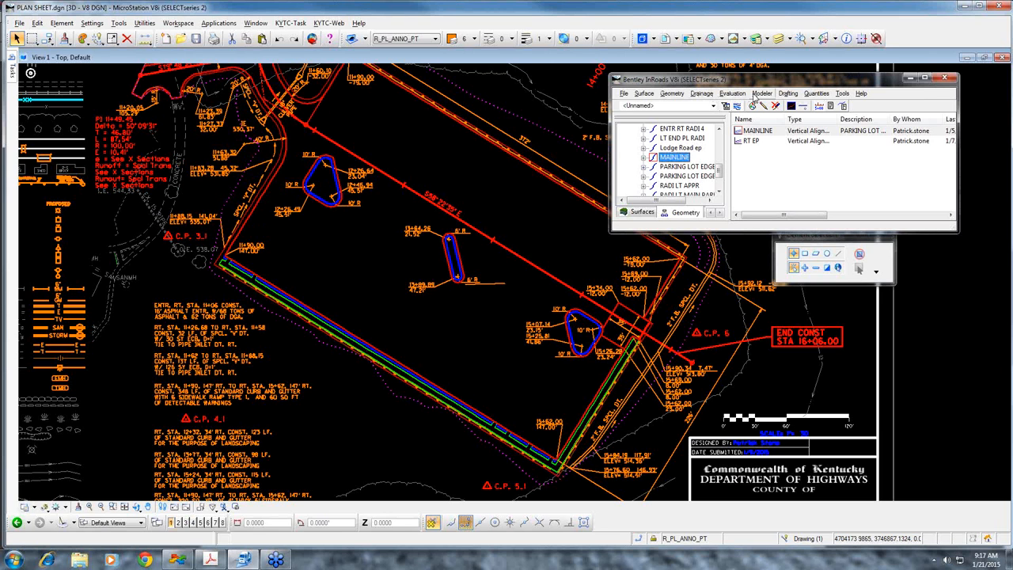
# Start InRoads tracking for horizontal alignments with MAINLINE as the active alignment
pyautogui.click(738, 95)
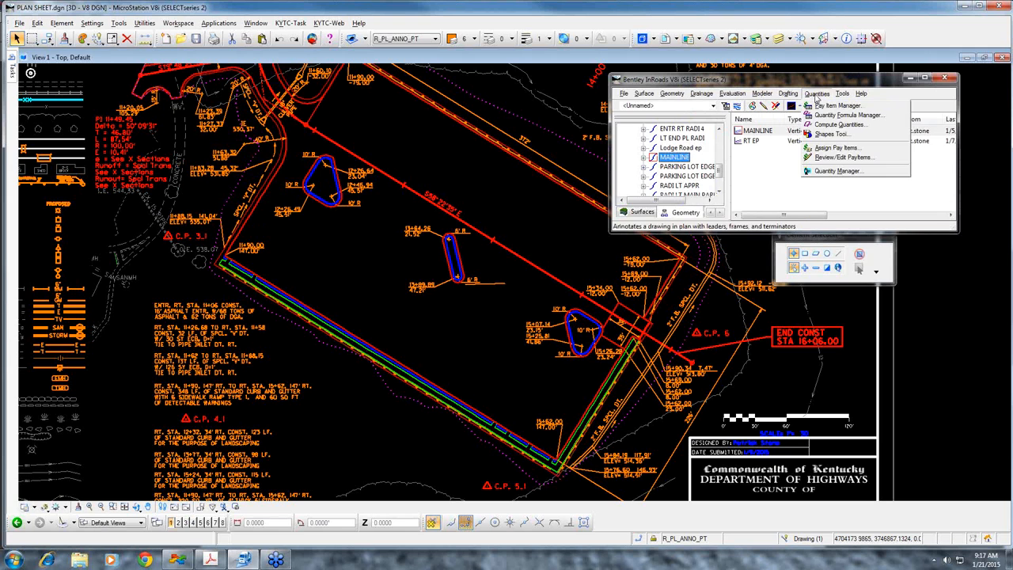
pyautogui.moveTo(845, 96)
pyautogui.moveTo(871, 127)
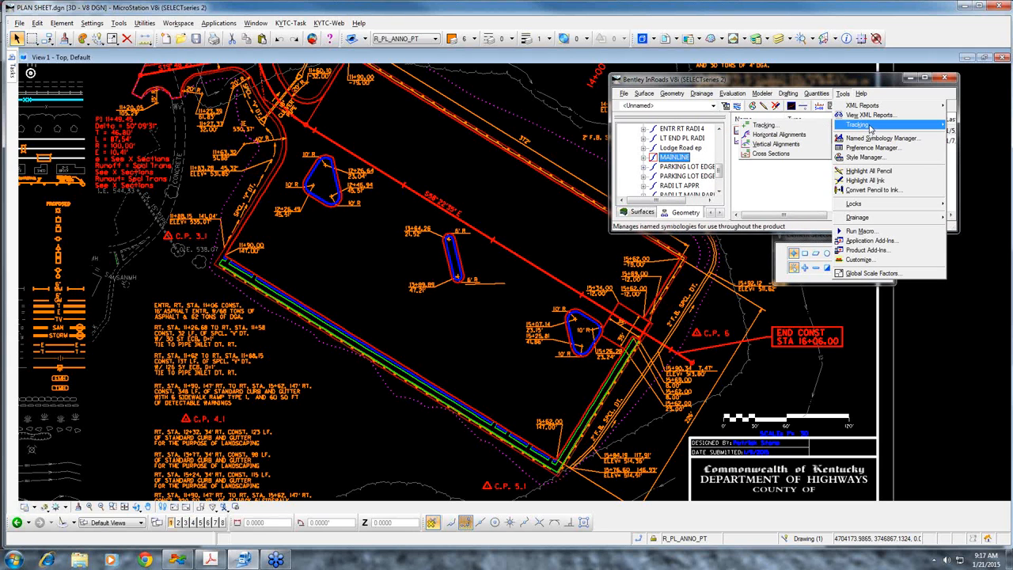
pyautogui.click(802, 137)
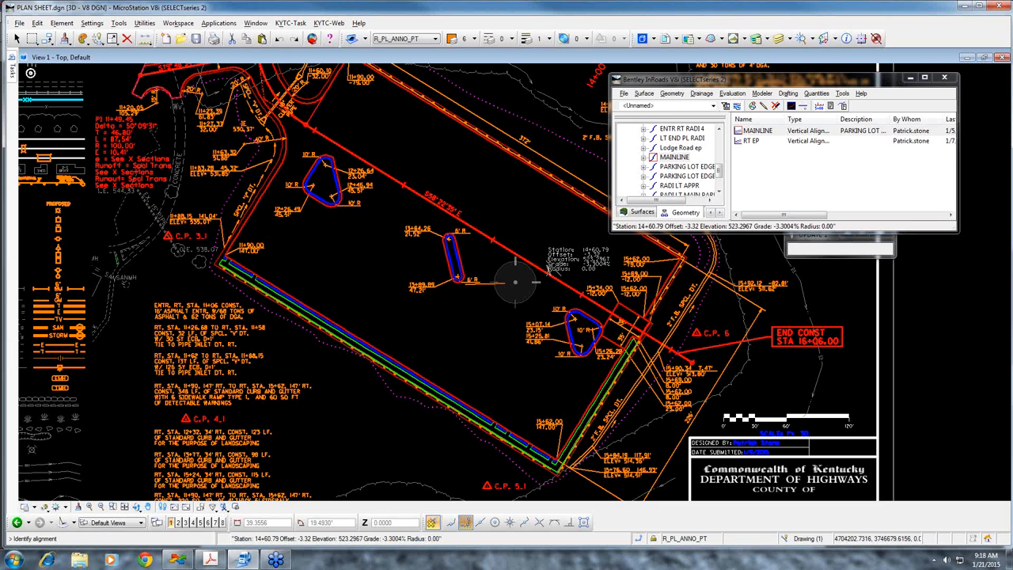
# Examine the tracked station, offset, elevation, grade and radius relative to the edge alignment beside the 2' F.B. special ditch, and end tracking
pyautogui.scroll(1, 623, 366)
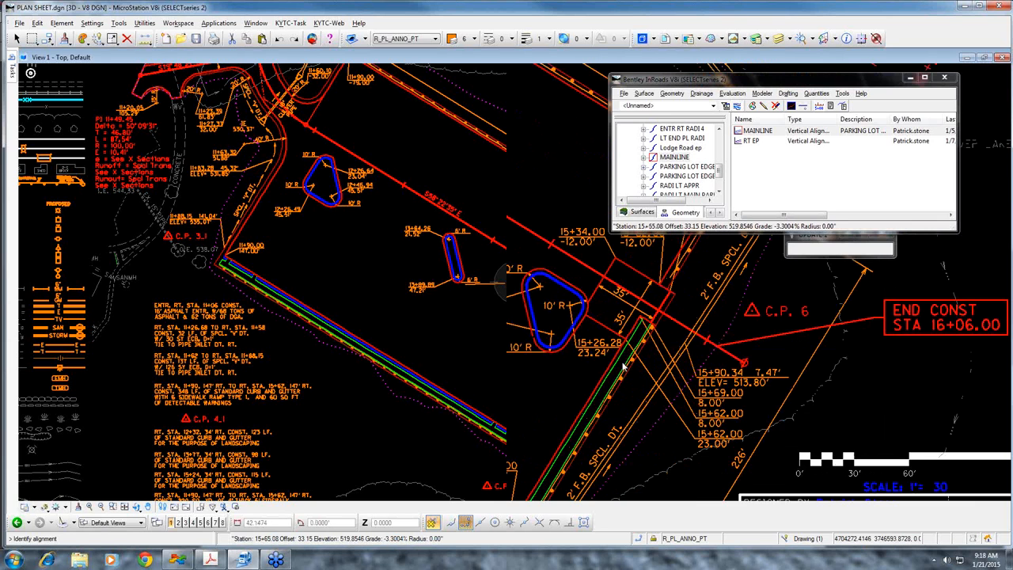
pyautogui.scroll(1, 623, 366)
pyautogui.moveTo(623, 366); pyautogui.dragTo(513, 236, button='middle')
pyautogui.scroll(-1, 513, 236)
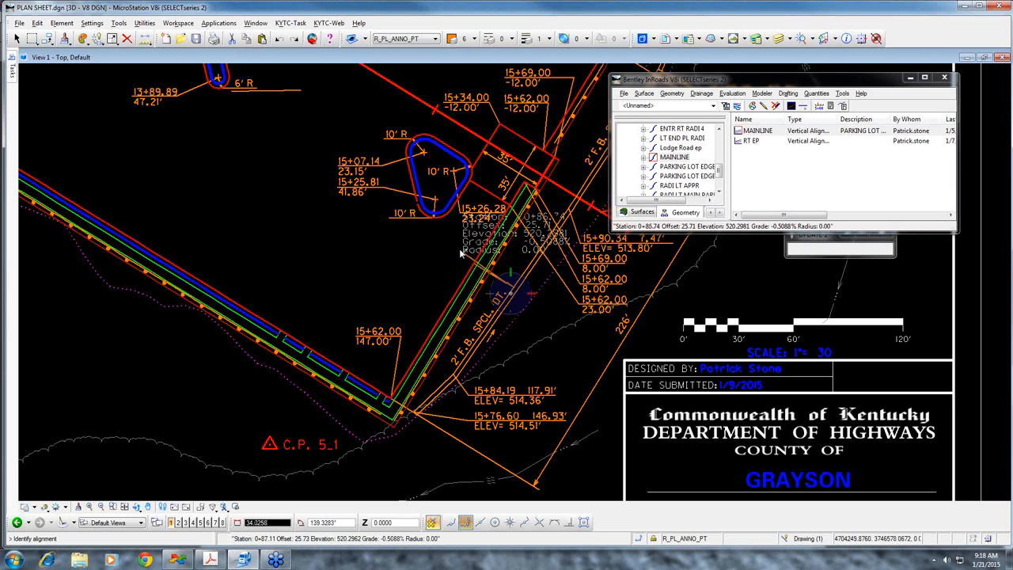
pyautogui.scroll(1, 463, 257)
pyautogui.scroll(2, 463, 256)
pyautogui.scroll(-1, 442, 287)
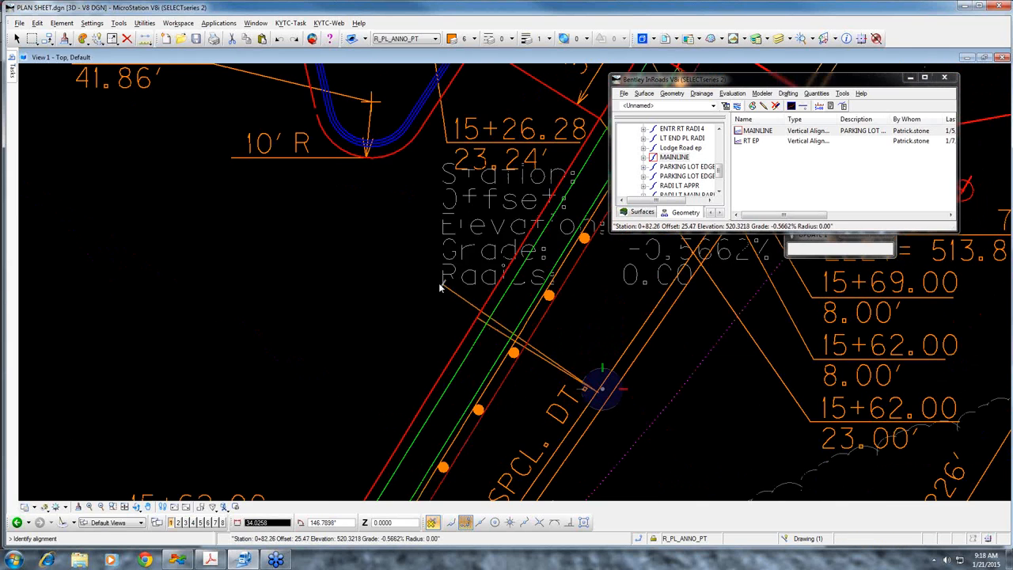
pyautogui.scroll(-2, 400, 289)
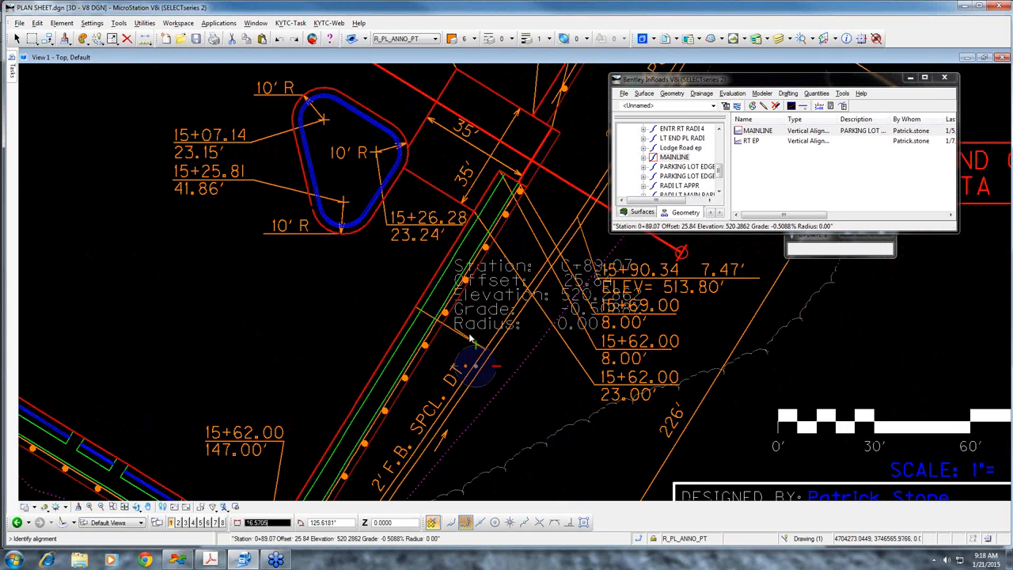
pyautogui.scroll(-2, 479, 312)
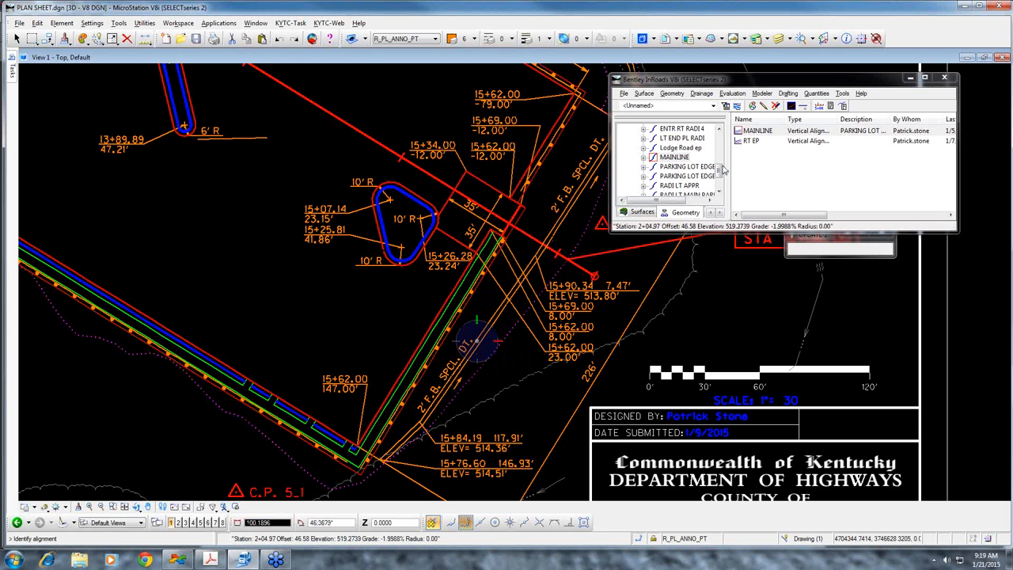
pyautogui.moveTo(724, 170)
pyautogui.mouseDown()
pyautogui.moveTo(720, 139)
pyautogui.moveTo(720, 172)
pyautogui.mouseUp()
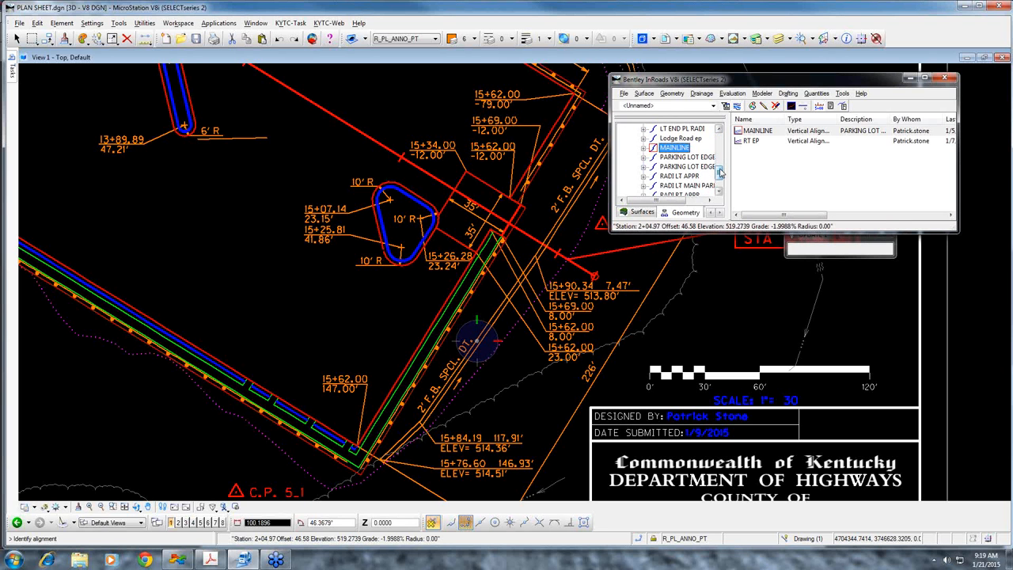
pyautogui.rightClick(513, 270)
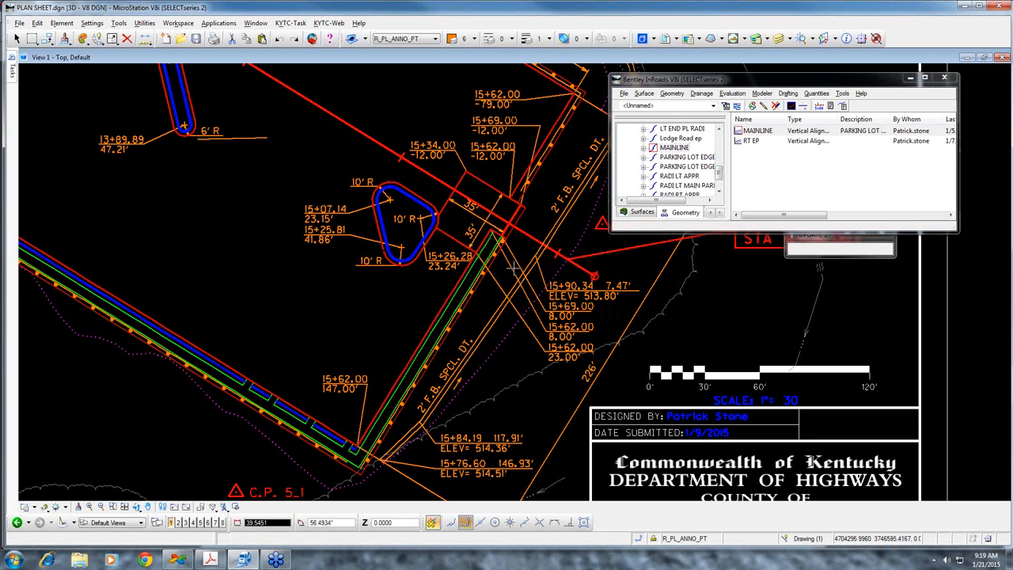
pyautogui.scroll(-1, 514, 269)
pyautogui.moveTo(514, 278); pyautogui.dragTo(449, 292, button='middle')
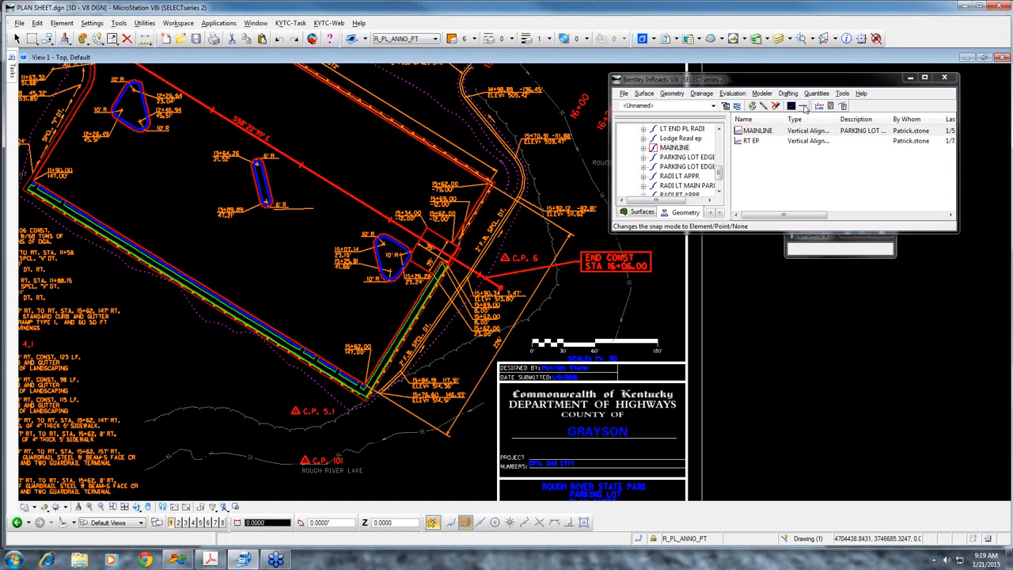
pyautogui.click(804, 107)
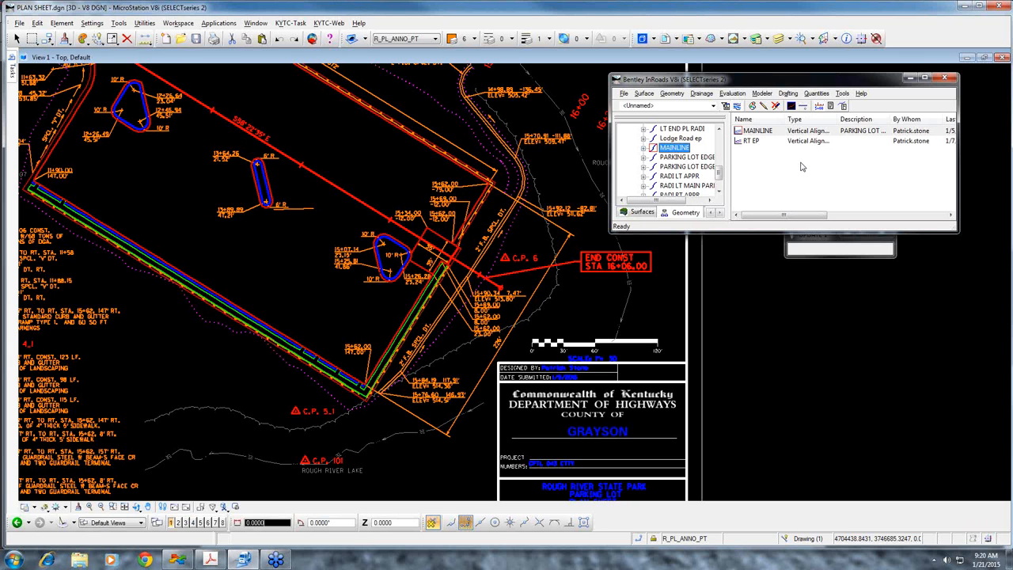
# Open Roadway Designer on the PARKING LOT corridor and show its window at full size
pyautogui.click(762, 93)
pyautogui.click(772, 117)
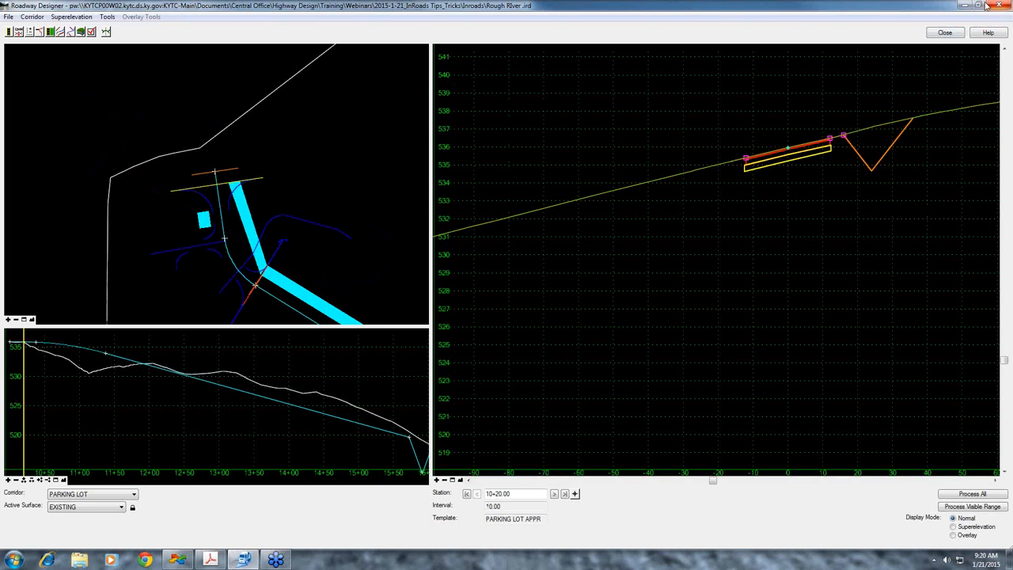
pyautogui.click(980, 6)
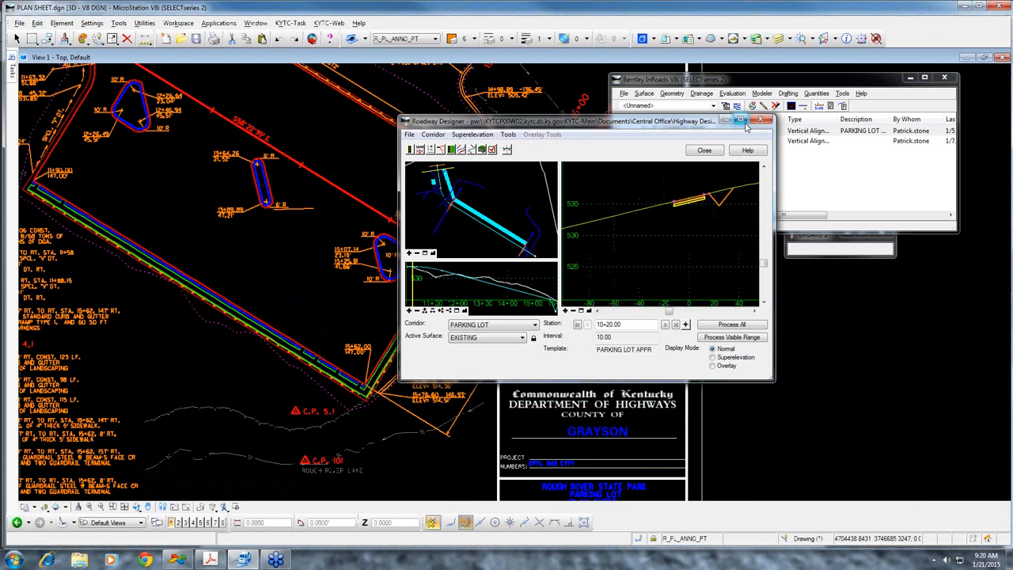
pyautogui.click(745, 124)
# Try picking the End Condition Exceptions start station, 11+90.20, in the corridor's plan view, and close the dialog without adding an exception
pyautogui.click(38, 32)
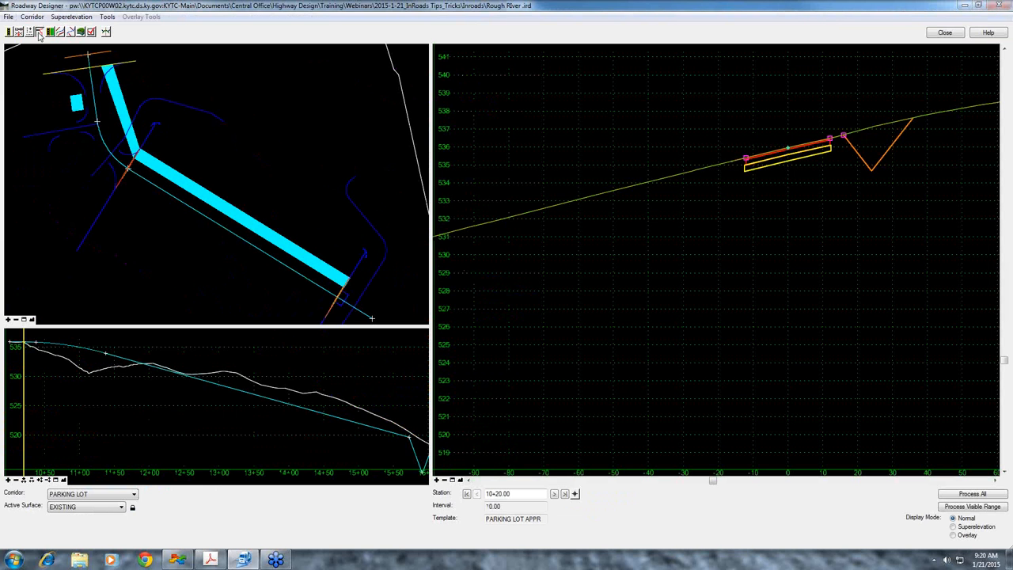
pyautogui.moveTo(775, 220); pyautogui.dragTo(727, 221)
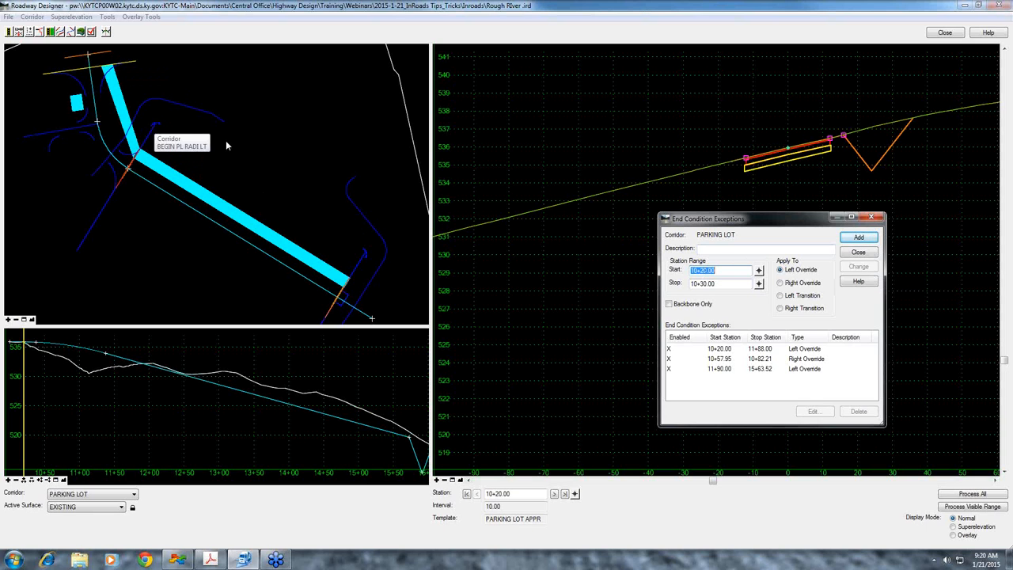
pyautogui.click(759, 271)
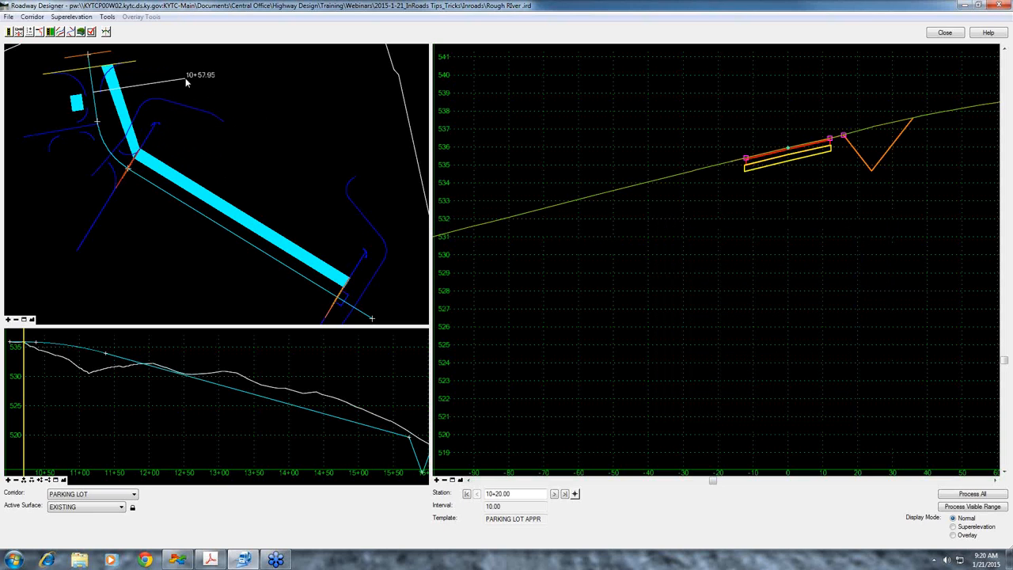
pyautogui.click(152, 129)
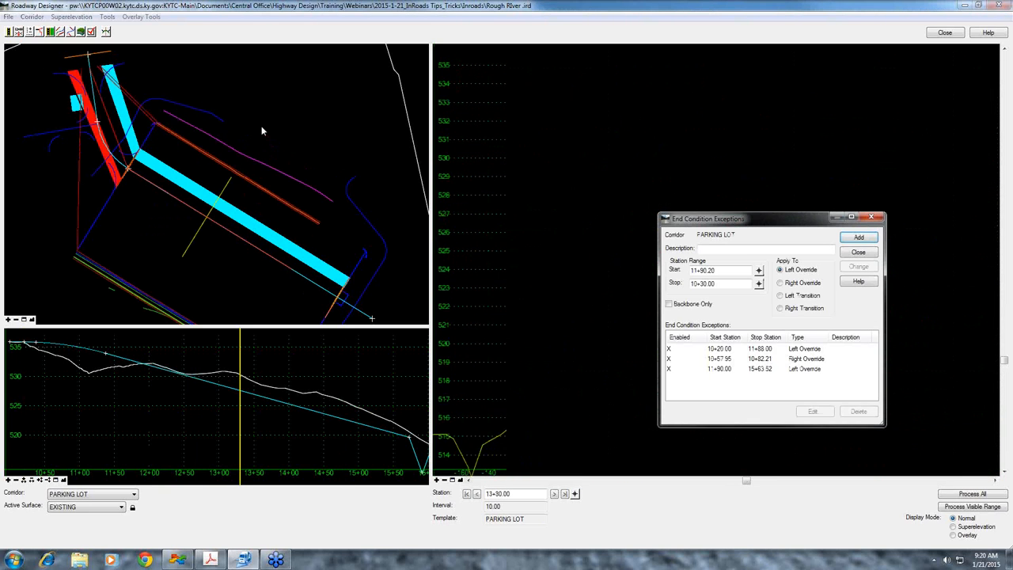
pyautogui.click(858, 254)
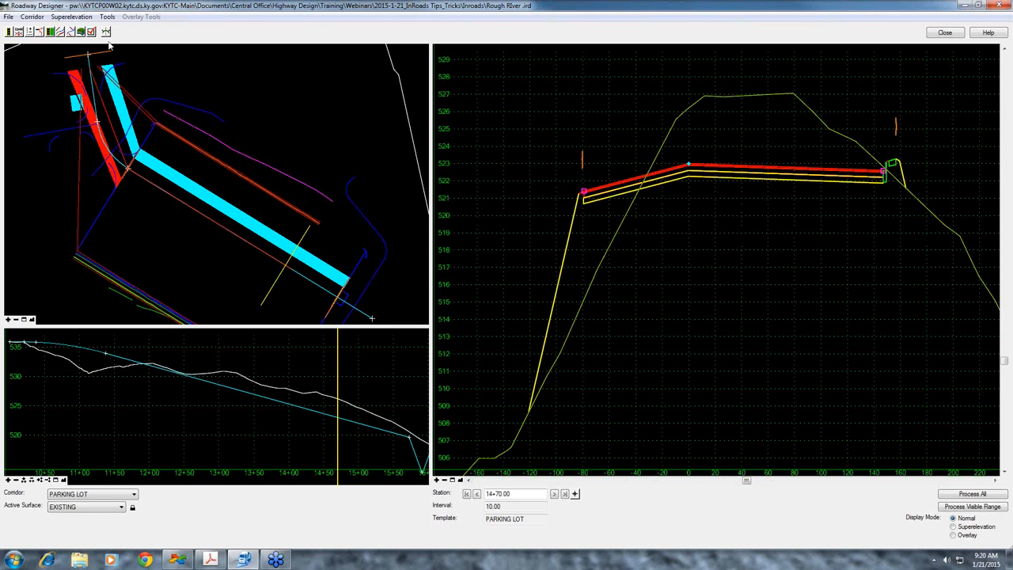
# Try taking the End Condition Exceptions start station, 11+89.98, from the drawing file at the parking lot corner, and close the dialog without adding
pyautogui.click(39, 33)
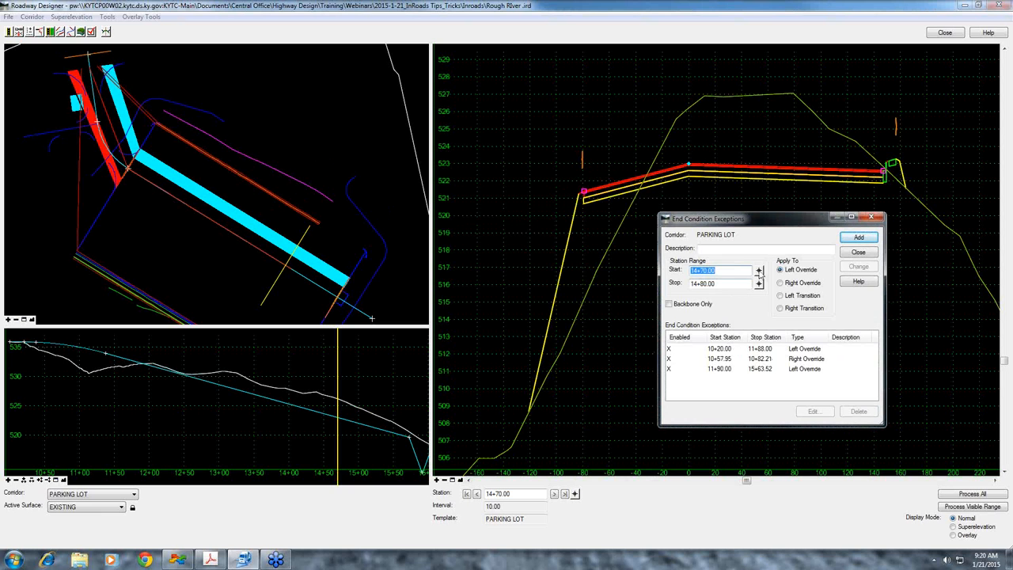
pyautogui.click(759, 271)
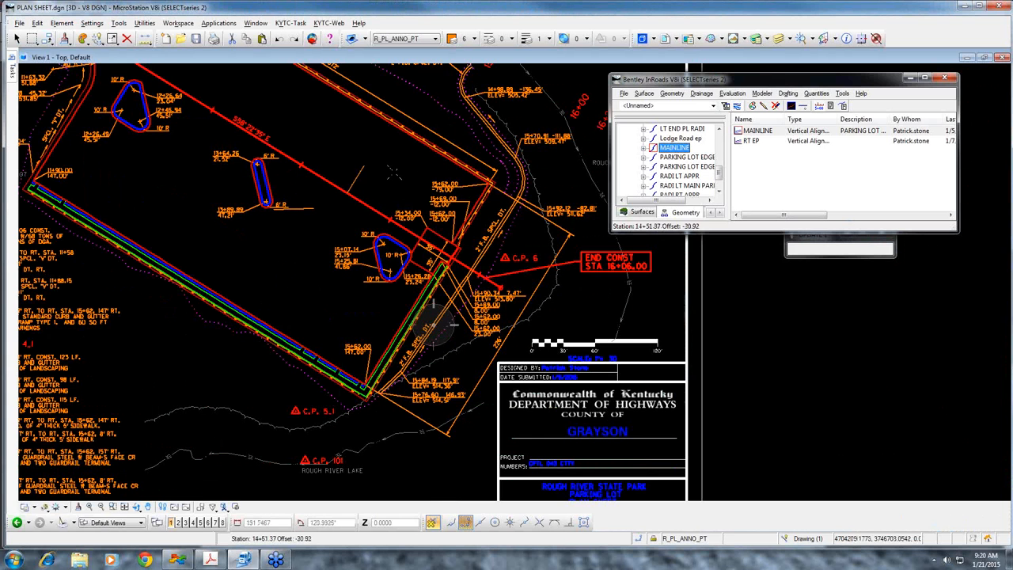
pyautogui.scroll(-4, 347, 158)
pyautogui.scroll(5, 309, 148)
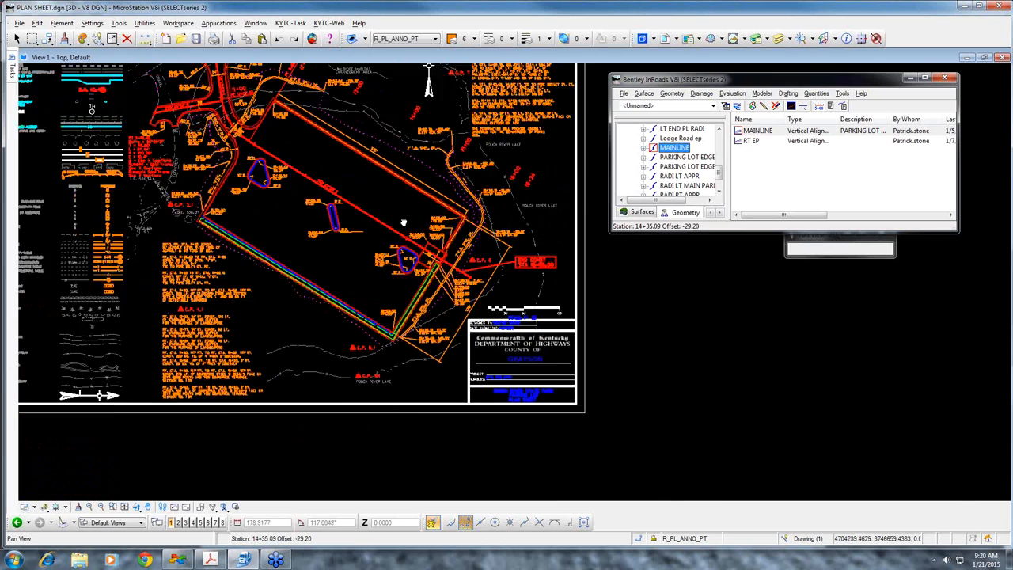
pyautogui.scroll(2, 309, 148)
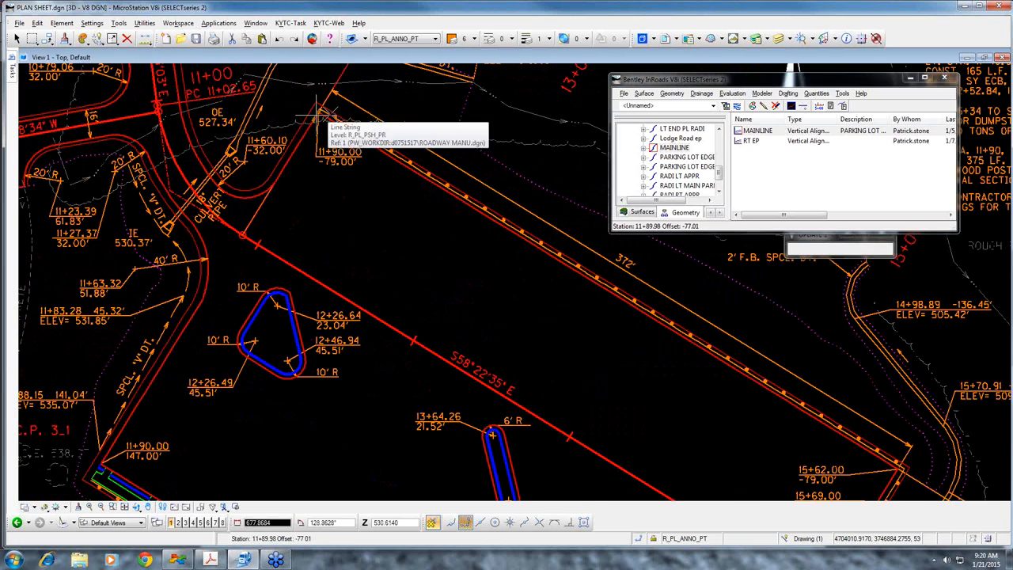
pyautogui.click(403, 237)
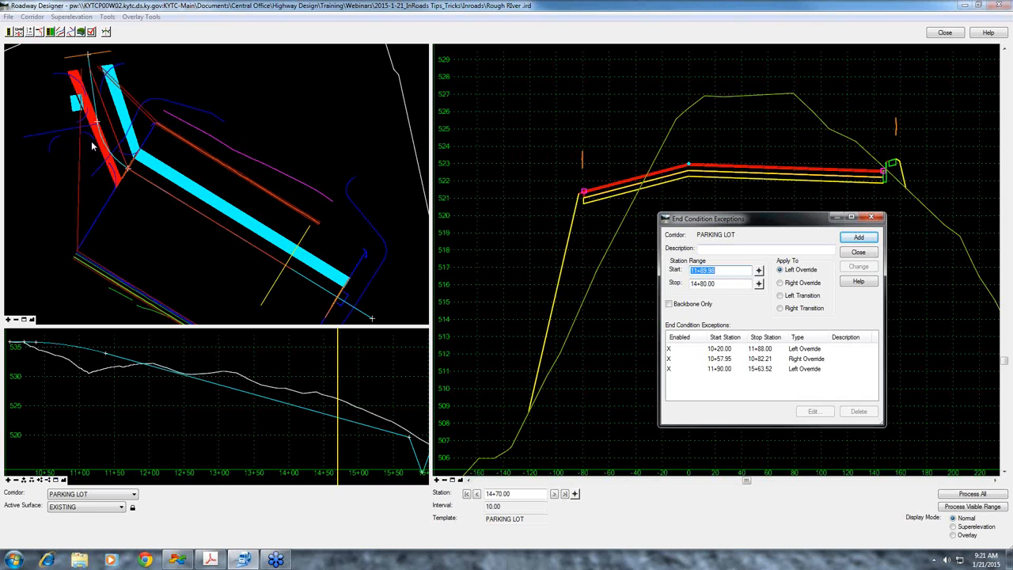
pyautogui.click(858, 252)
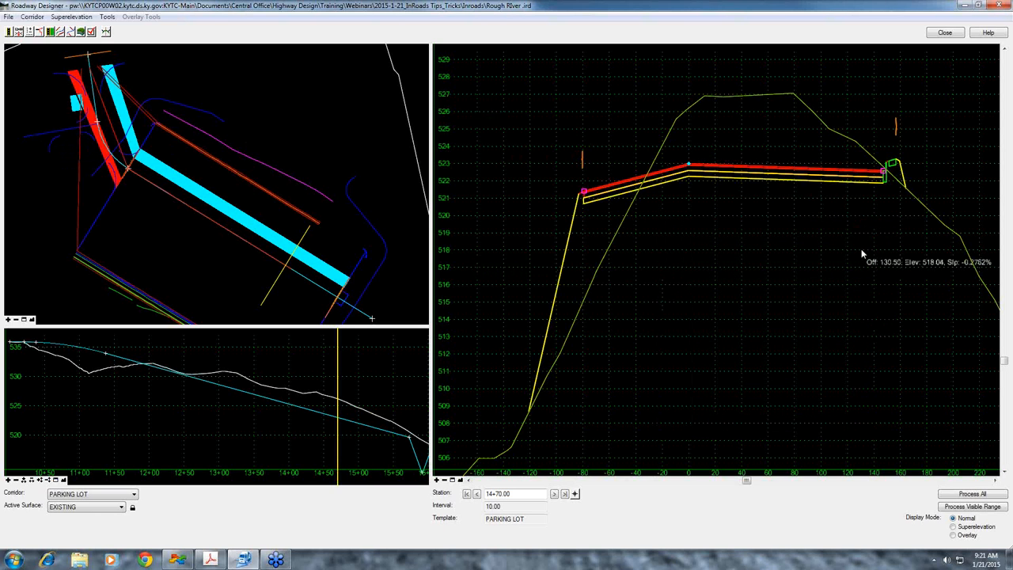
# Open Create Surface, bring up its help topic to view the option descriptions, and close the help
pyautogui.click(81, 31)
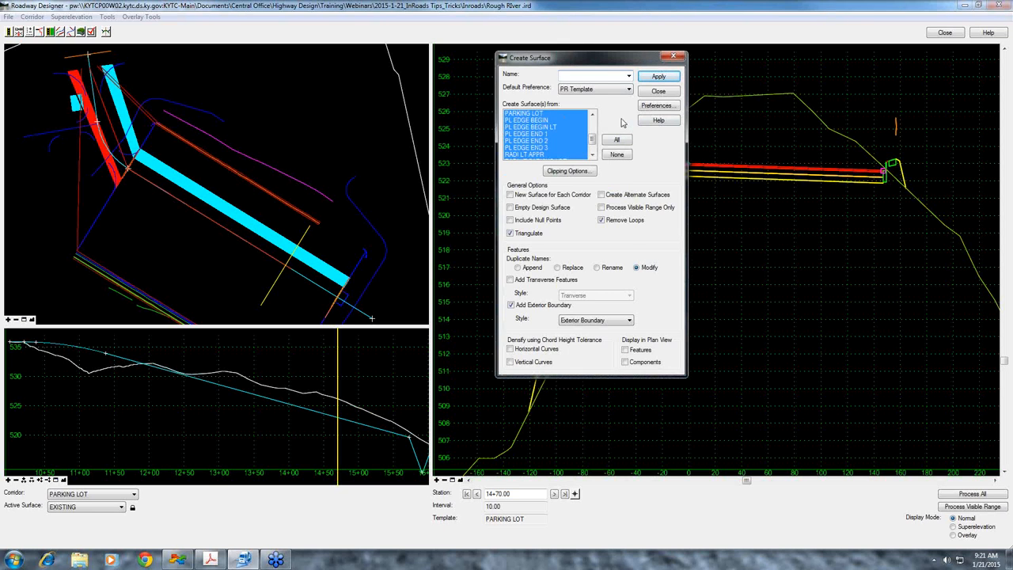
pyautogui.click(659, 120)
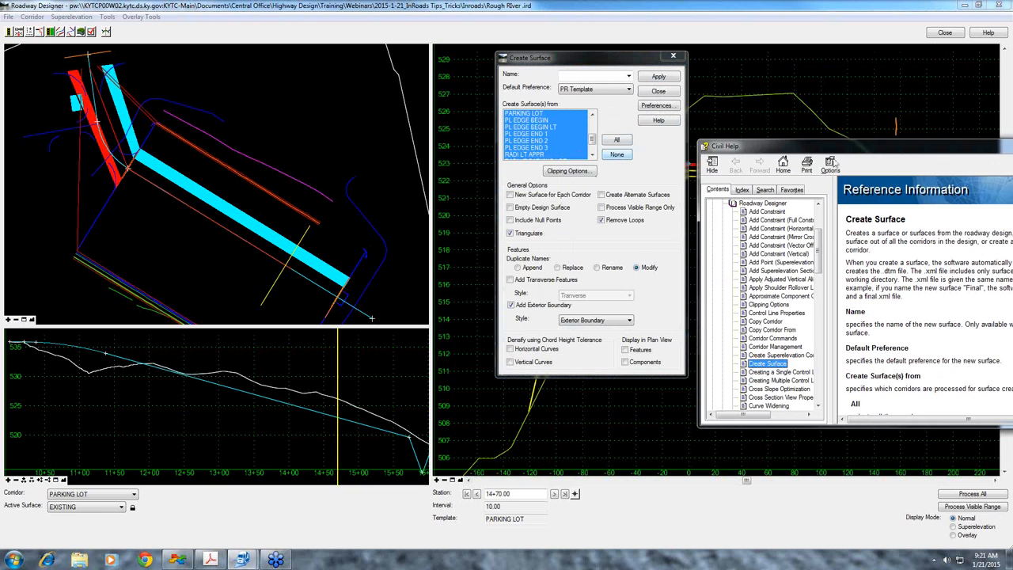
pyautogui.moveTo(835, 149); pyautogui.dragTo(780, 111)
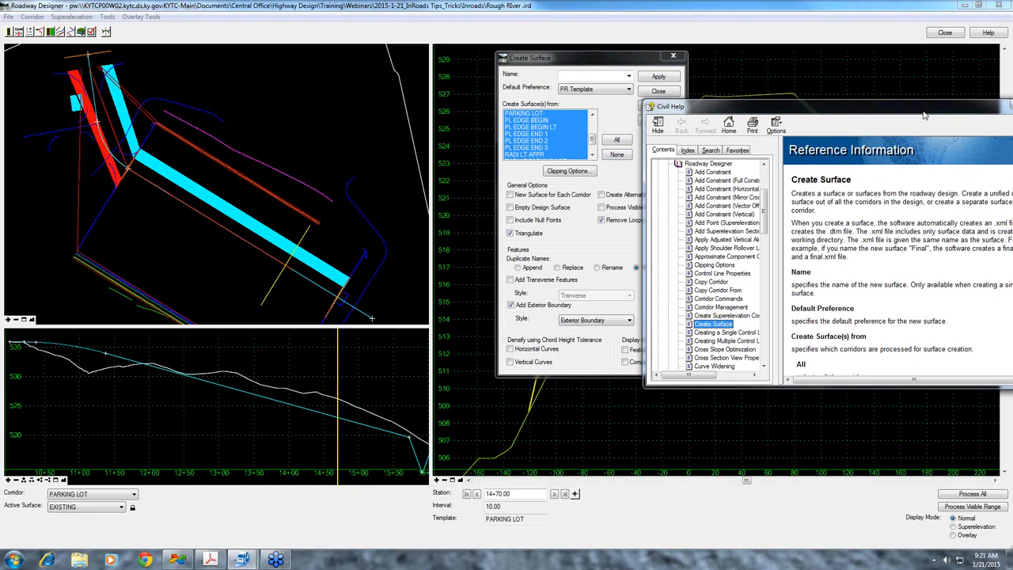
pyautogui.moveTo(926, 111); pyautogui.dragTo(841, 108)
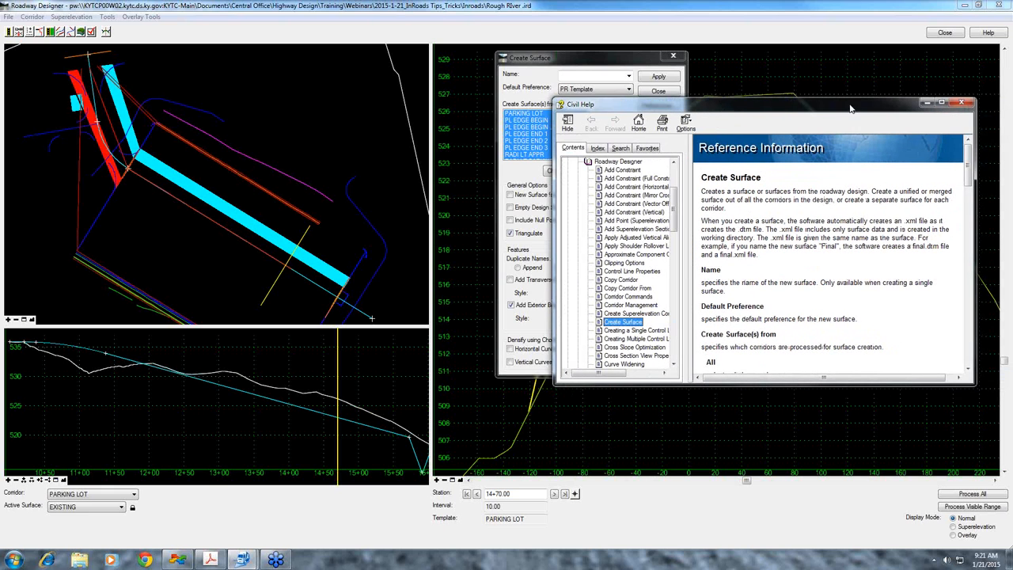
pyautogui.click(965, 104)
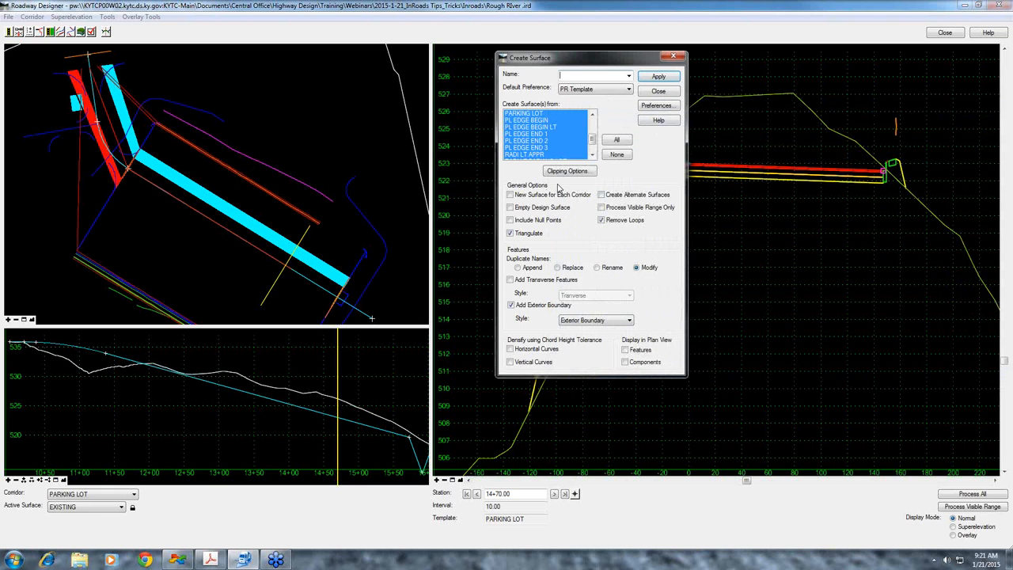
# Bring up the Create Surface help topic again, and close the help, Create Surface and Roadway Designer
pyautogui.press('F1')
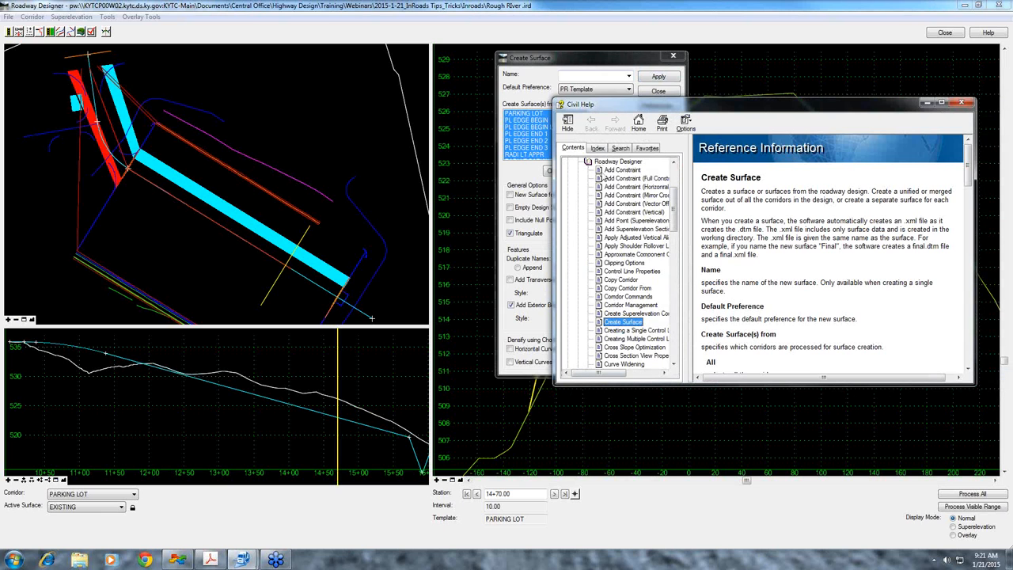
pyautogui.click(962, 103)
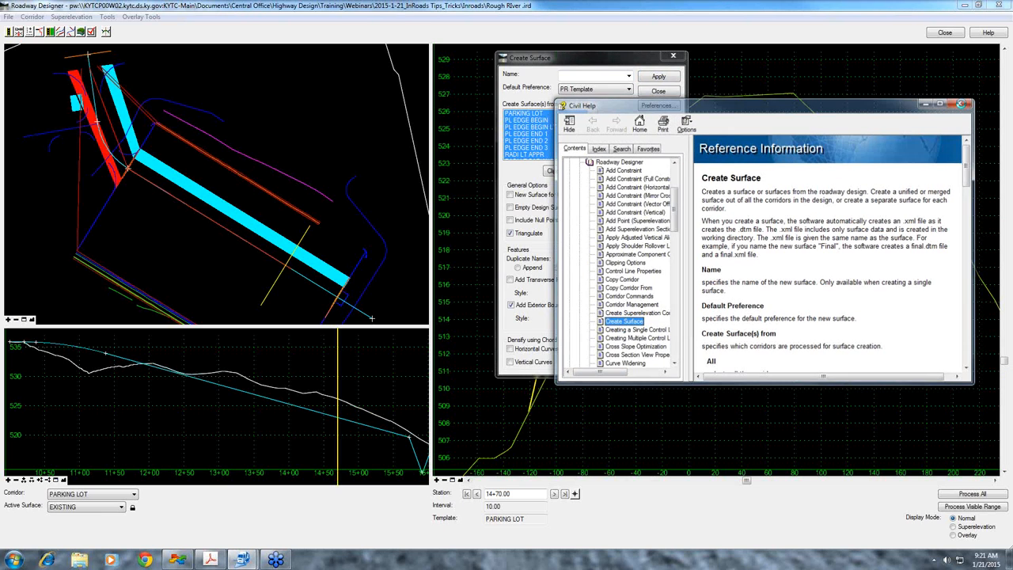
pyautogui.click(658, 90)
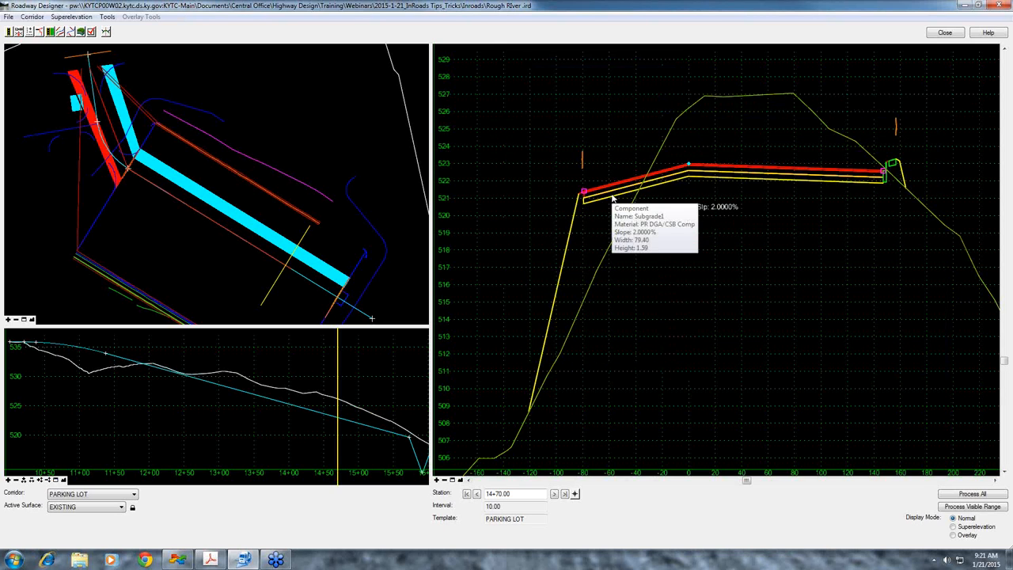
pyautogui.click(958, 33)
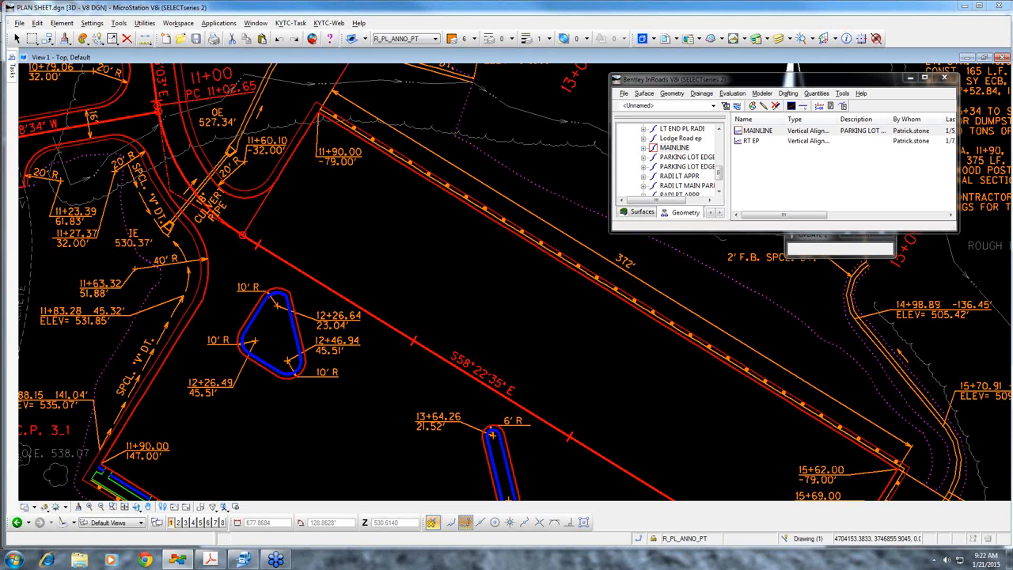
# Check in PLAN SHEET.dgn and open VIEW TRIANGLE.dgn, with the InRoads window moved slightly aside
pyautogui.click(999, 7)
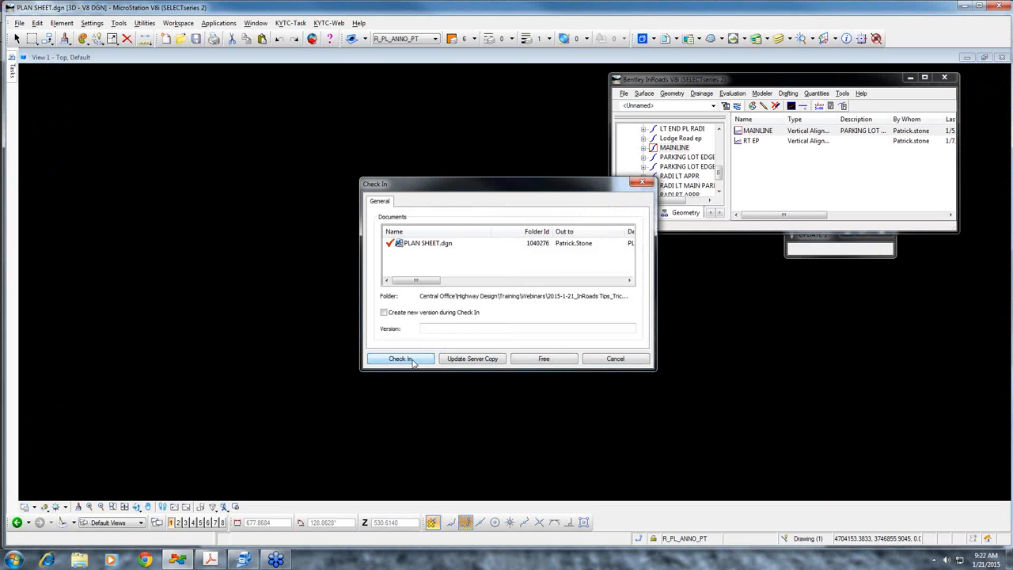
pyautogui.click(410, 360)
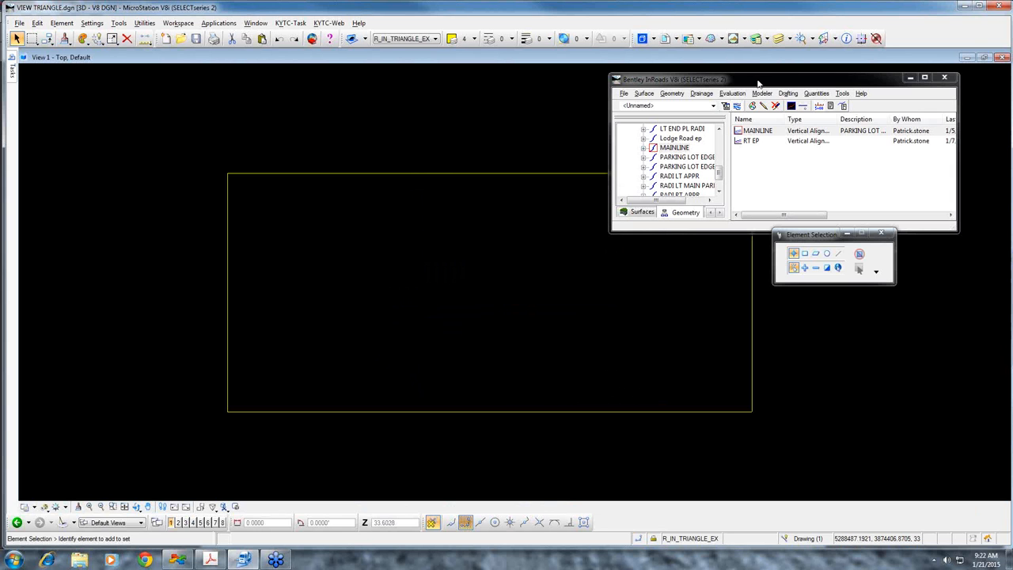
pyautogui.moveTo(748, 80)
pyautogui.mouseDown()
pyautogui.moveTo(834, 84)
pyautogui.moveTo(763, 70)
pyautogui.mouseUp()
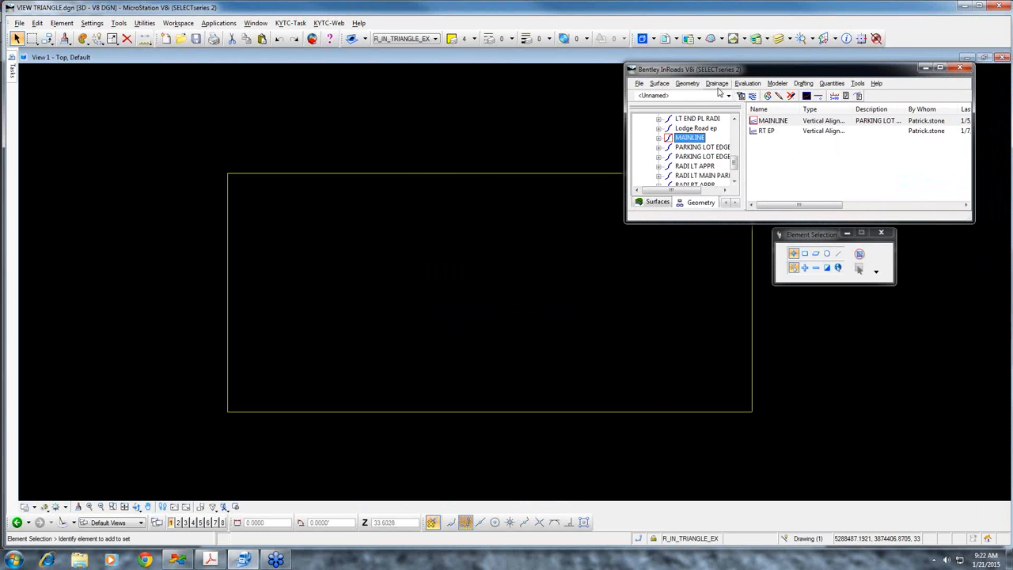
# Open View Triangles for the East Brannon Init surface and load the PR Triangles preference
pyautogui.click(660, 84)
pyautogui.moveTo(666, 97)
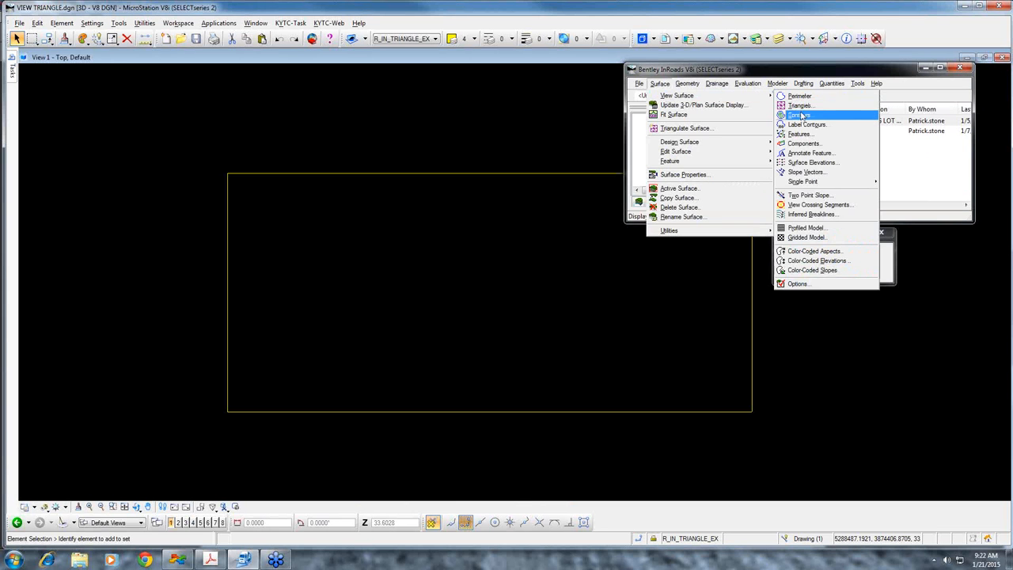
pyautogui.click(800, 106)
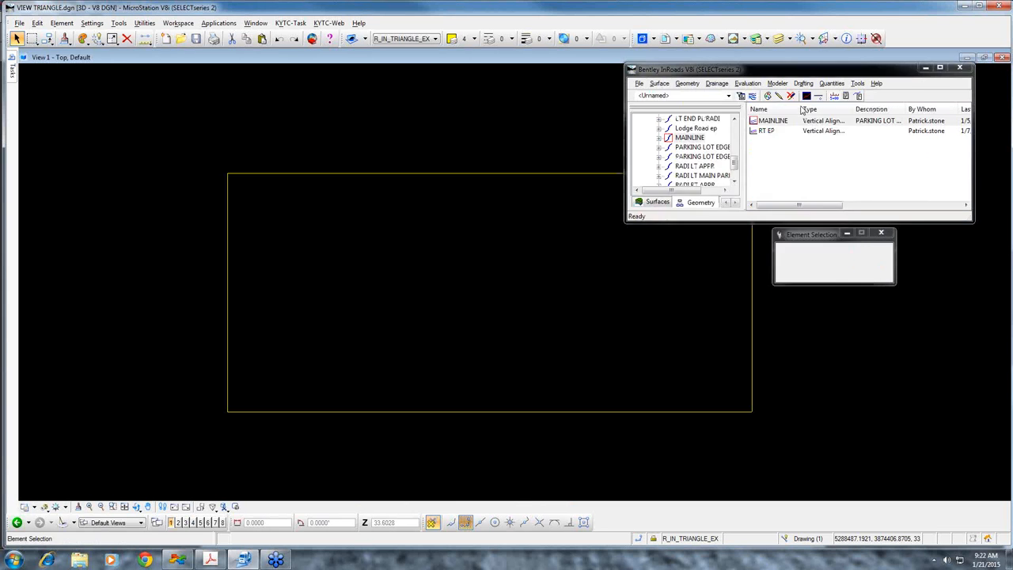
pyautogui.click(586, 155)
pyautogui.click(733, 151)
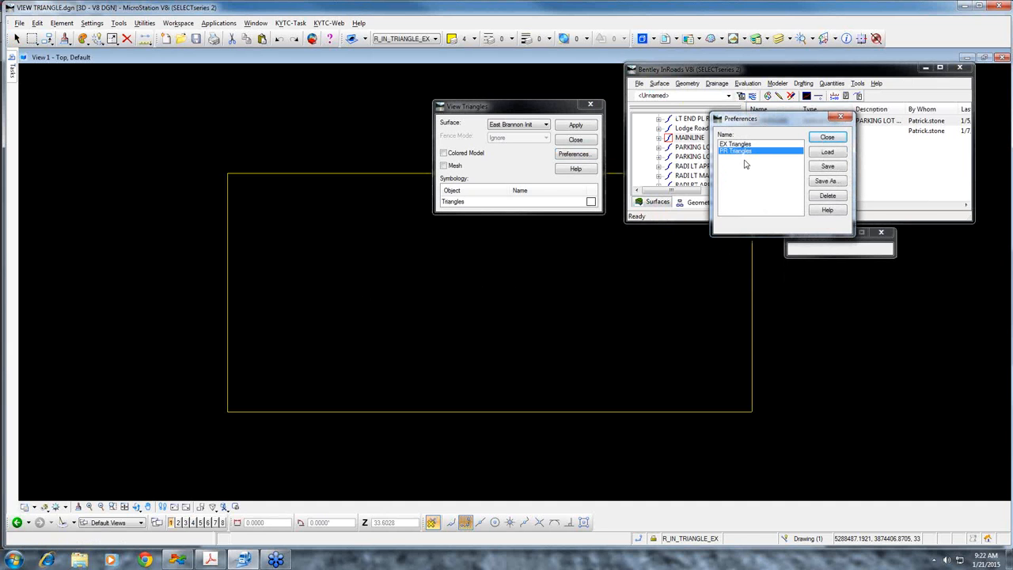
pyautogui.click(837, 153)
pyautogui.click(829, 152)
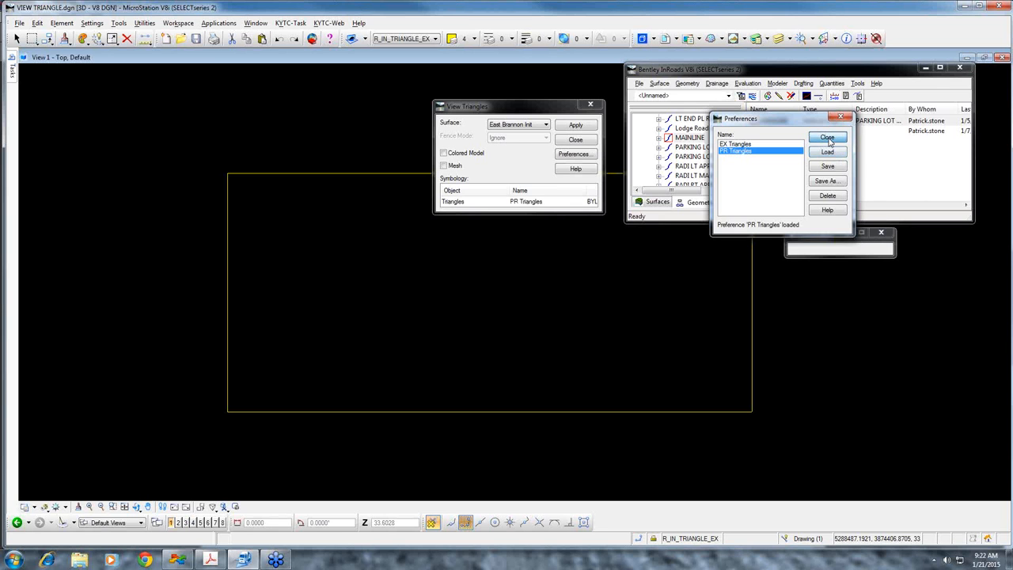
pyautogui.click(828, 137)
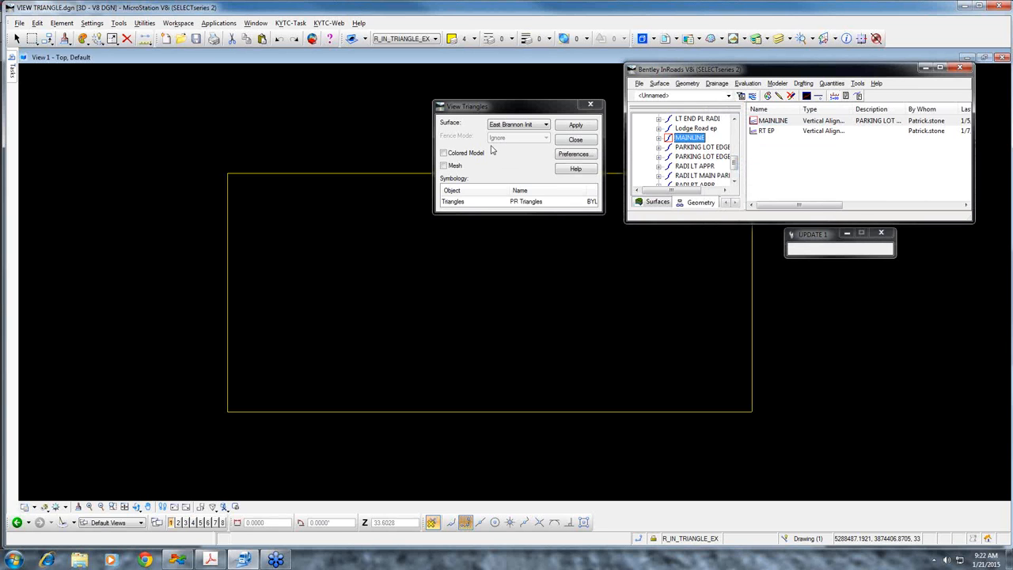
# Display the East Brannon Init surface triangles in the drawing and inspect them along the middle of the corridor
pyautogui.click(578, 126)
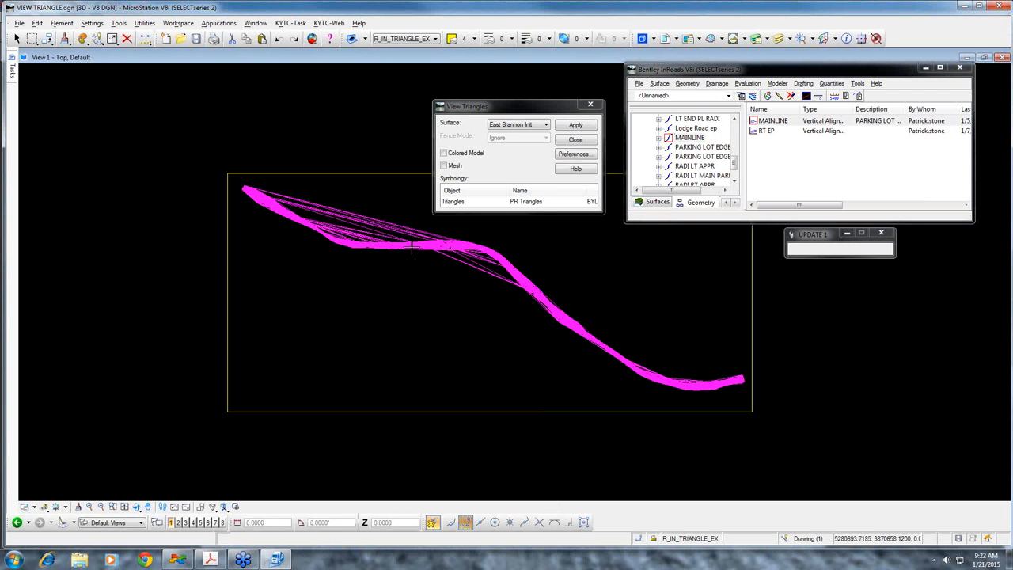
pyautogui.scroll(4, 405, 241)
pyautogui.scroll(4, 403, 238)
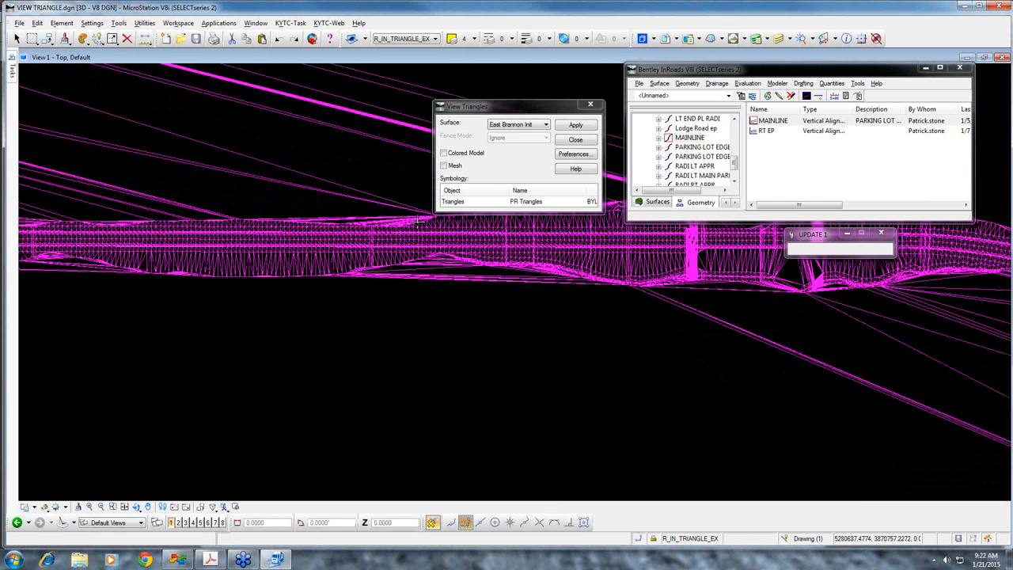
# Check the drawing lock options with Delete Element active, and close View Triangles
pyautogui.moveTo(12, 70)
pyautogui.click(132, 87)
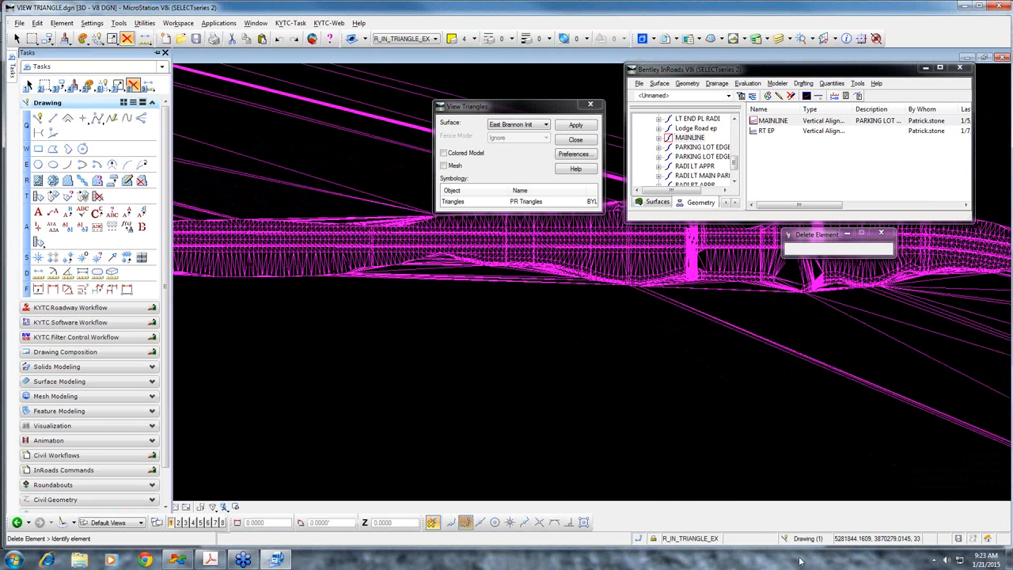
pyautogui.click(654, 540)
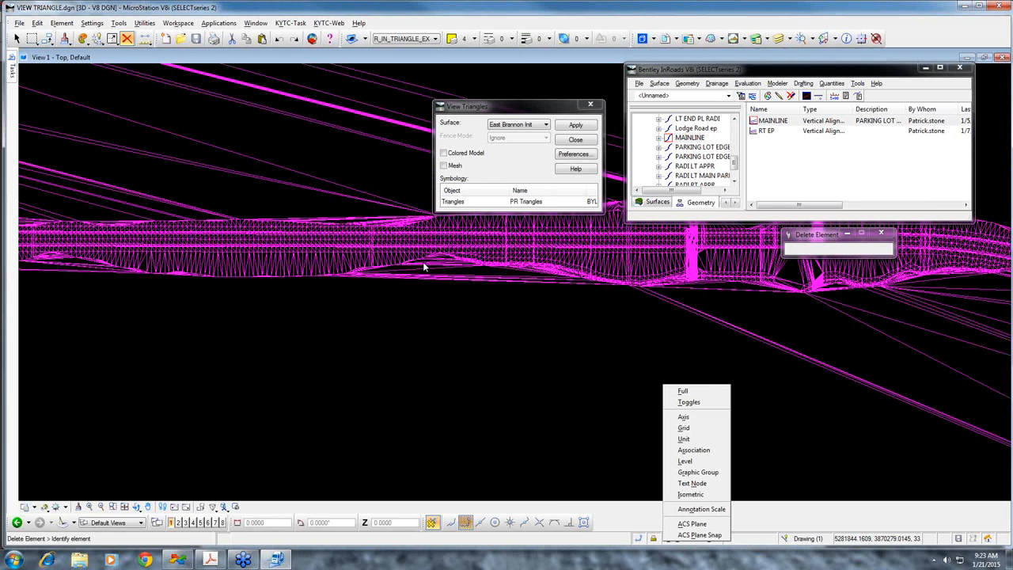
pyautogui.click(365, 209)
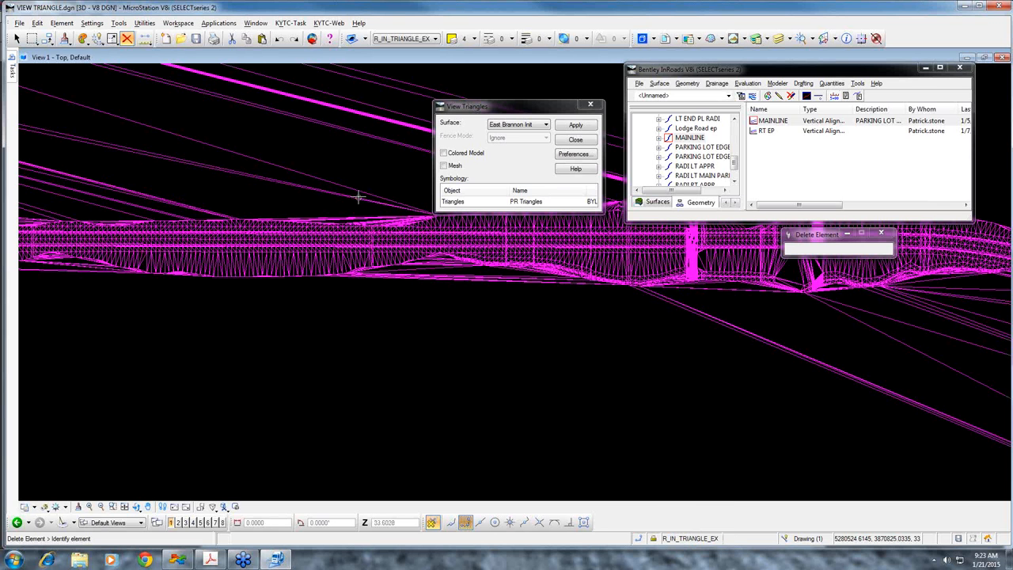
pyautogui.scroll(-3, 355, 178)
pyautogui.scroll(-4, 340, 155)
pyautogui.moveTo(272, 169)
pyautogui.mouseDown(button='middle')
pyautogui.moveTo(303, 217)
pyautogui.moveTo(311, 321)
pyautogui.mouseUp(button='middle')
pyautogui.click(575, 140)
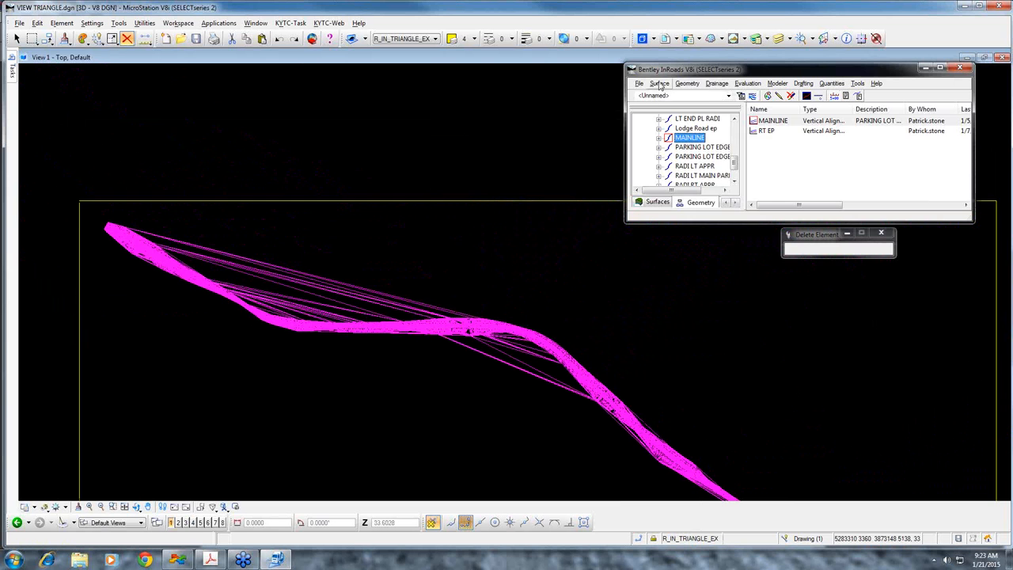
# Try Delete Triangle on the East Brannon Init surface with a line across the long triangles north of the corridor, and close the tool
pyautogui.click(659, 84)
pyautogui.moveTo(681, 155)
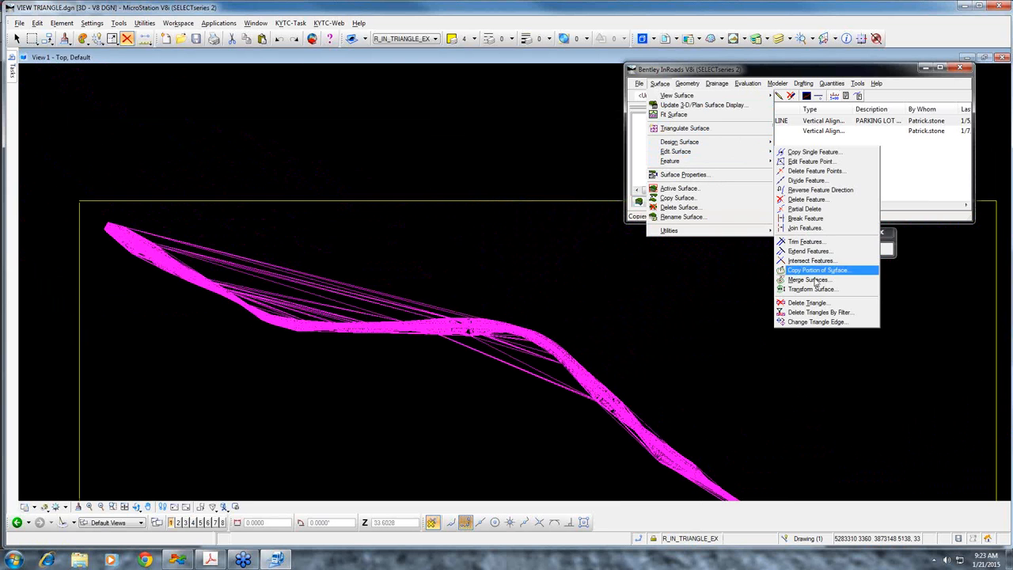
pyautogui.click(820, 304)
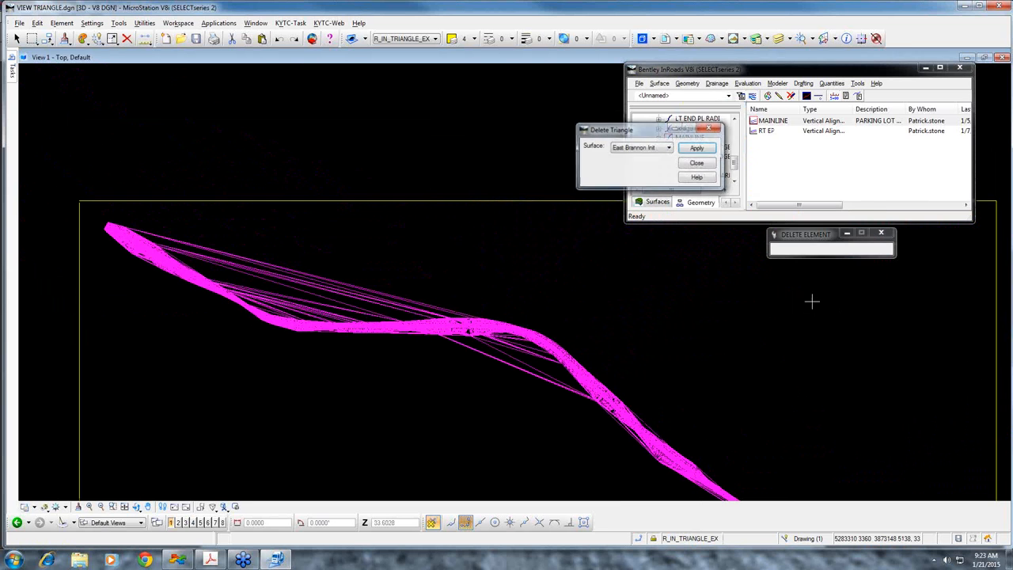
pyautogui.click(697, 148)
pyautogui.click(369, 264)
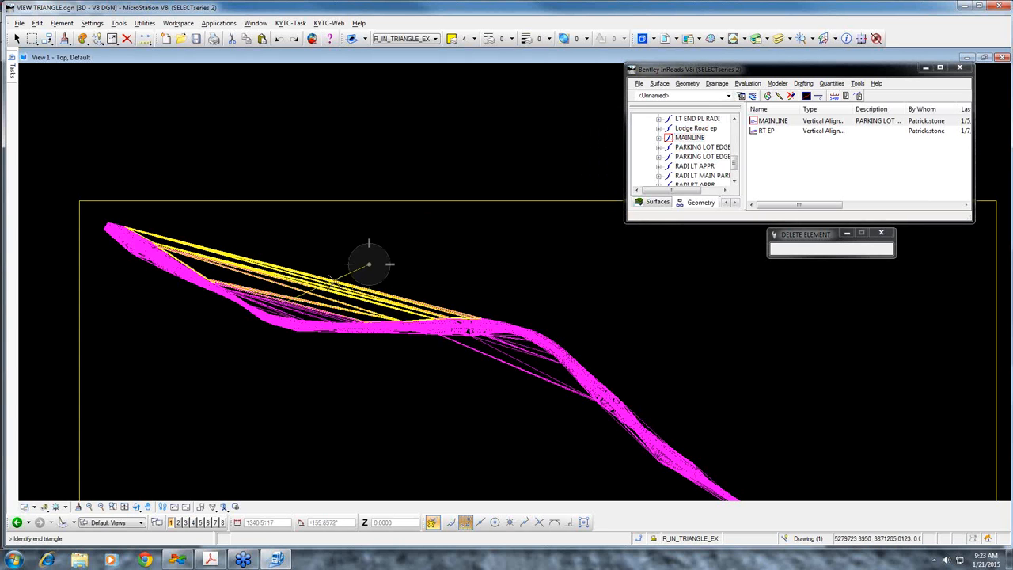
pyautogui.rightClick(417, 250)
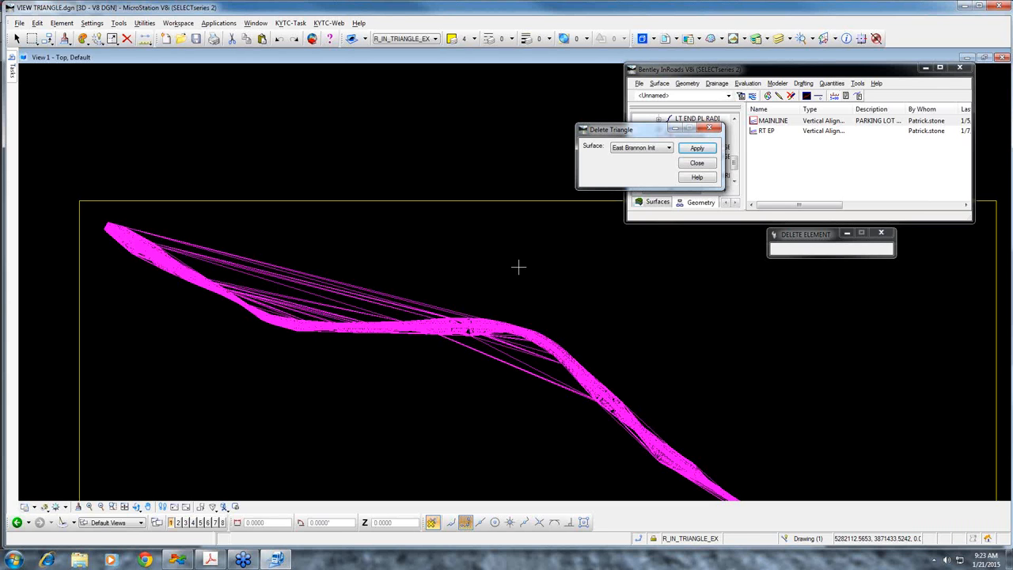
pyautogui.click(708, 165)
# Open Delete Triangles By Filter, set the exterior boundary's feature style to Exterior Boundary and enable Triangulate
pyautogui.click(658, 84)
pyautogui.moveTo(694, 157)
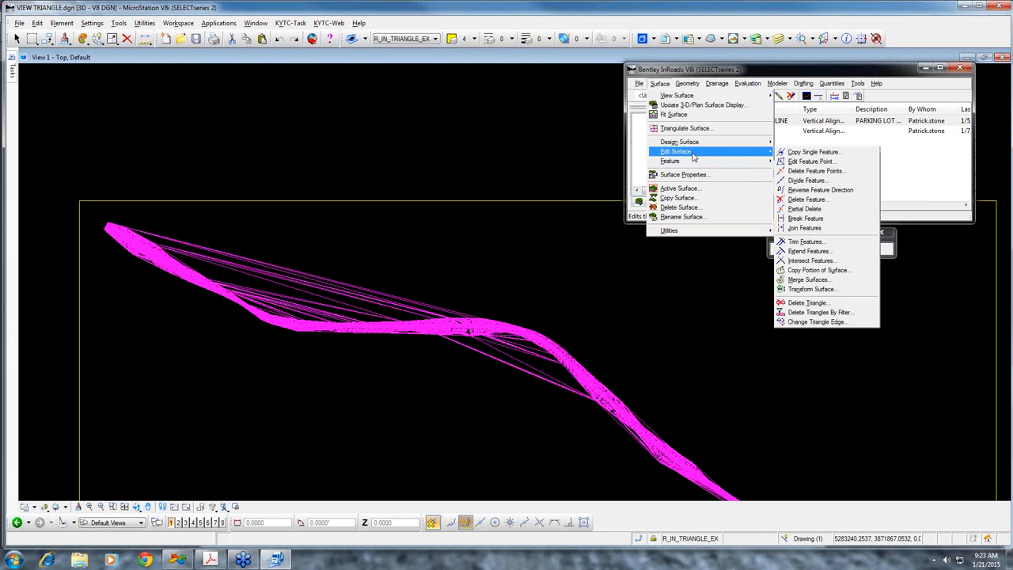
pyautogui.click(839, 314)
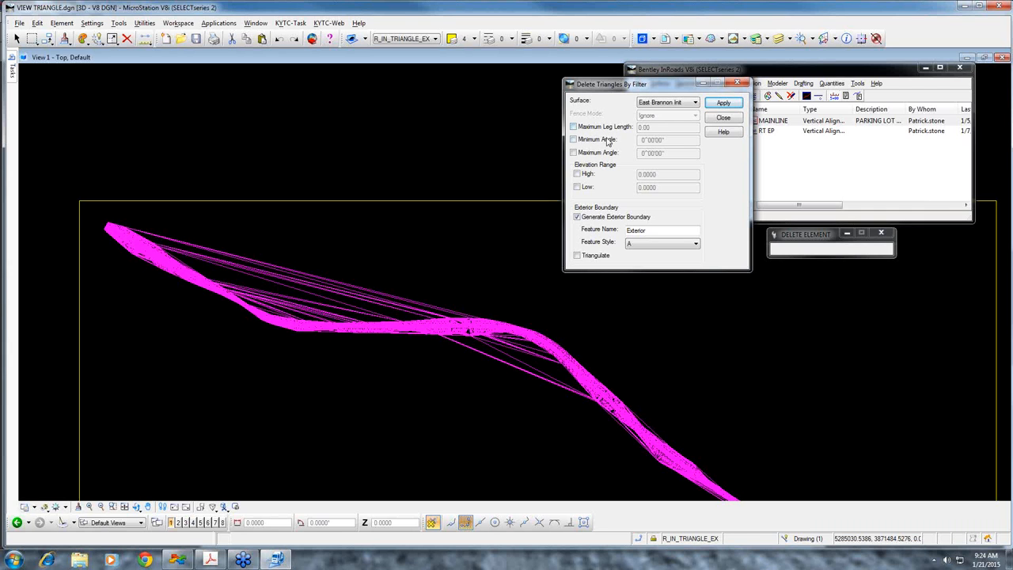
pyautogui.click(608, 140)
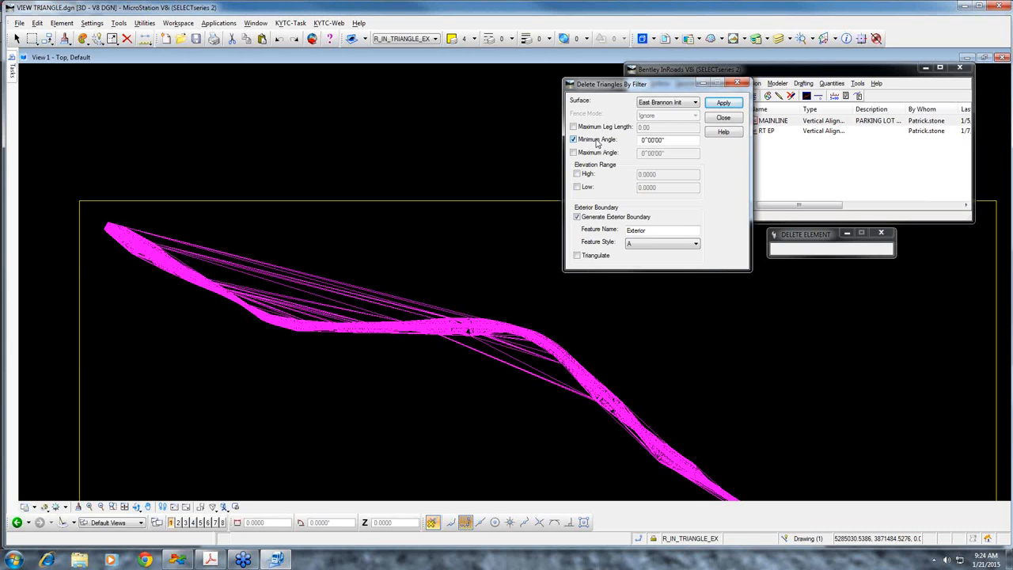
pyautogui.click(574, 139)
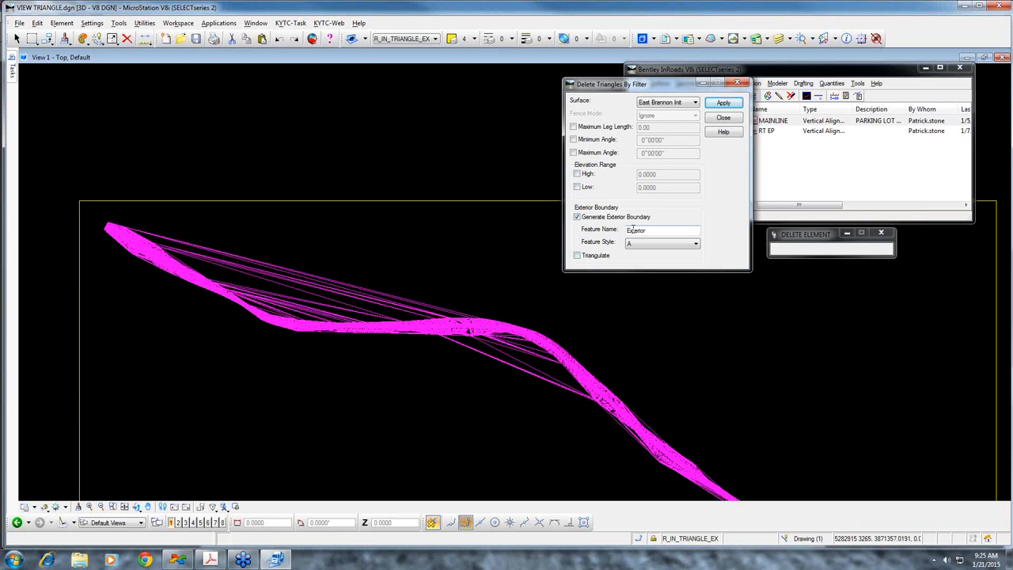
pyautogui.click(679, 247)
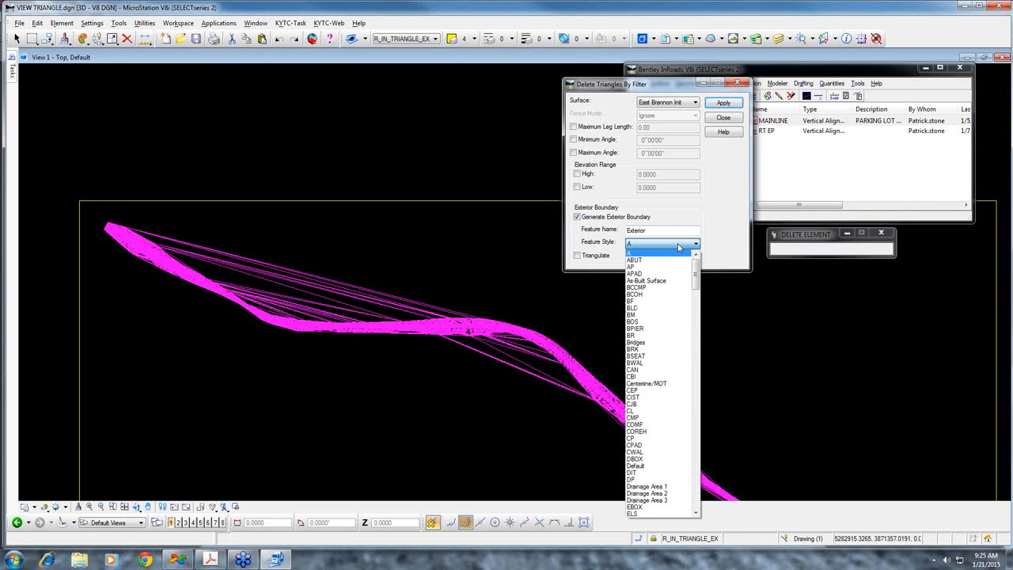
pyautogui.write('ex')
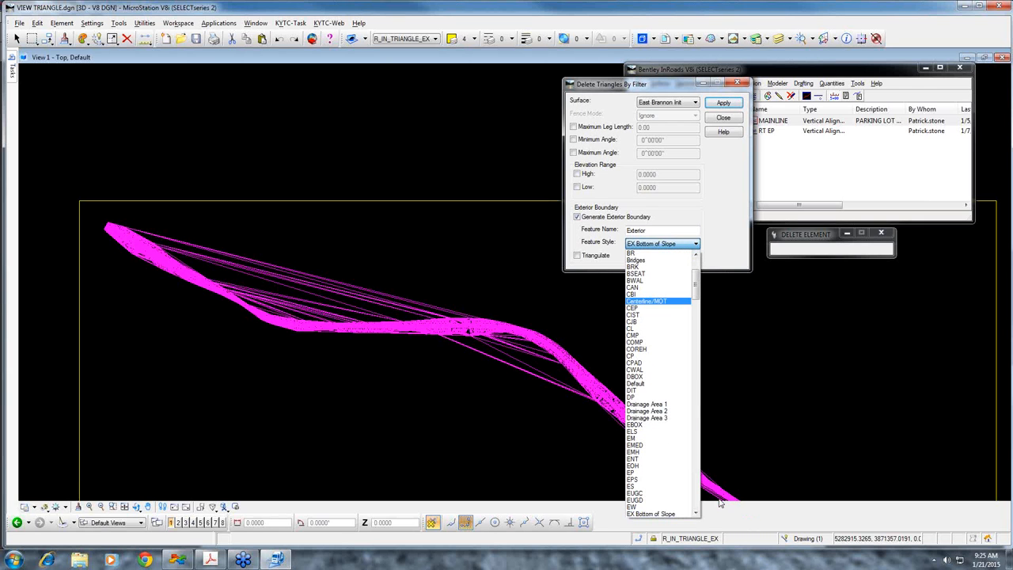
pyautogui.moveTo(697, 296); pyautogui.dragTo(700, 368)
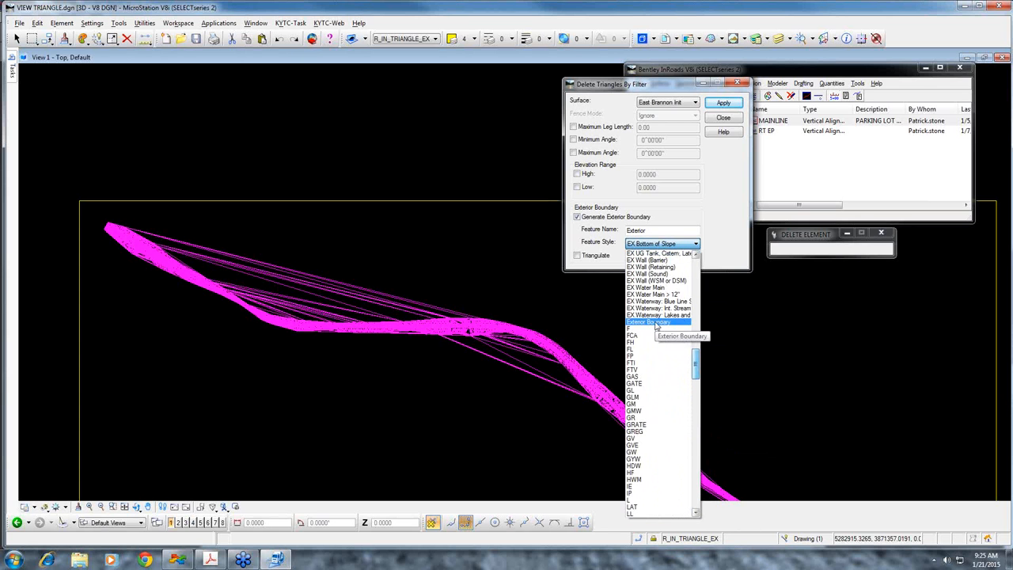
pyautogui.click(656, 323)
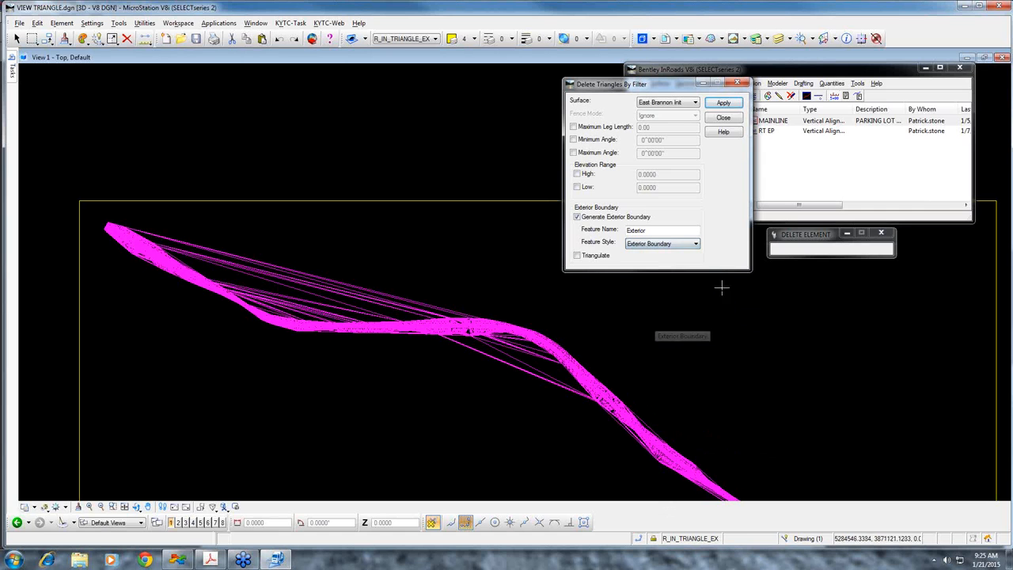
pyautogui.click(578, 255)
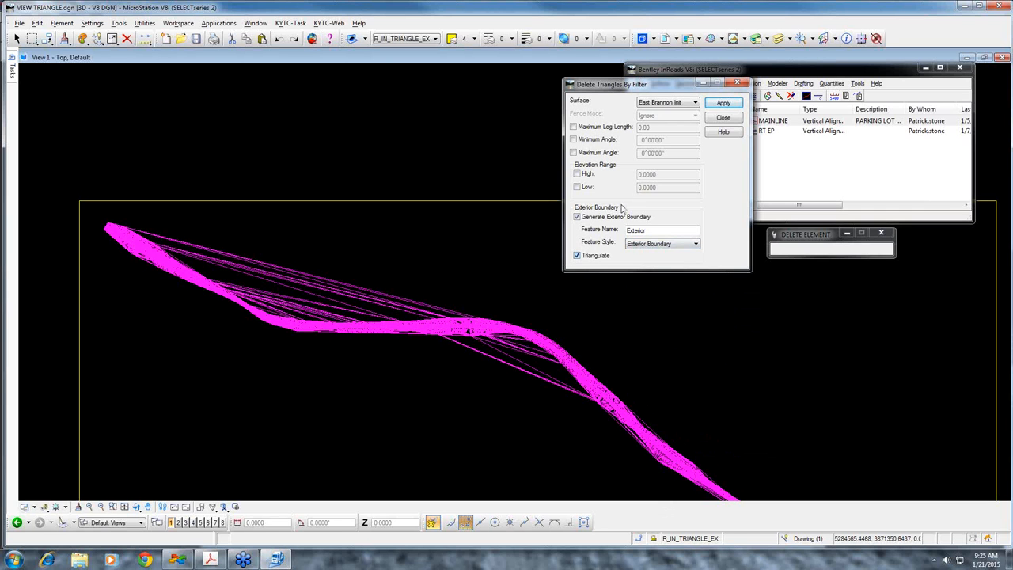
# Filter the East Brannon Init surface by a maximum leg length of 70.00 and accept deleting the highlighted triangles
pyautogui.click(575, 128)
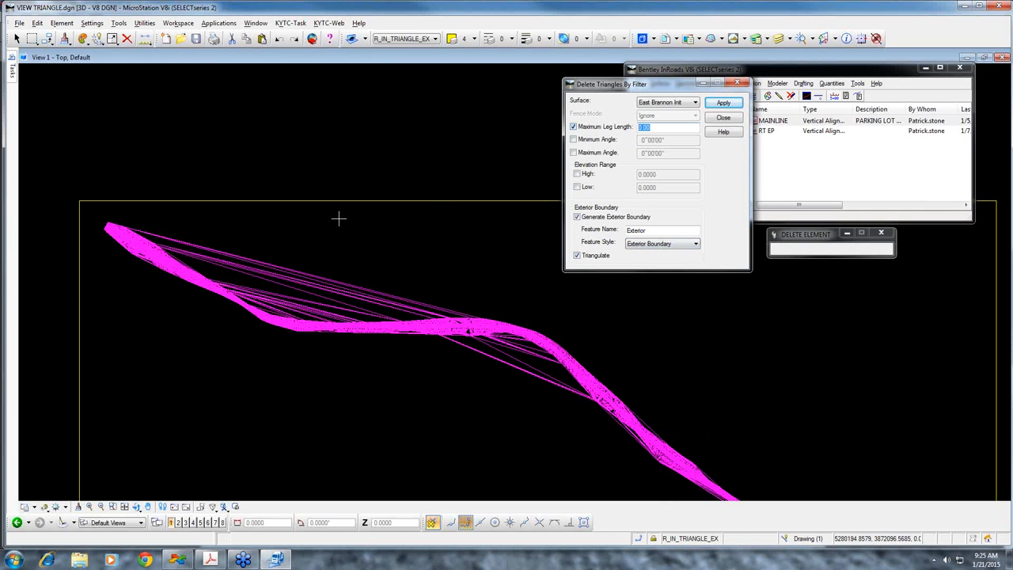
pyautogui.scroll(2, 270, 309)
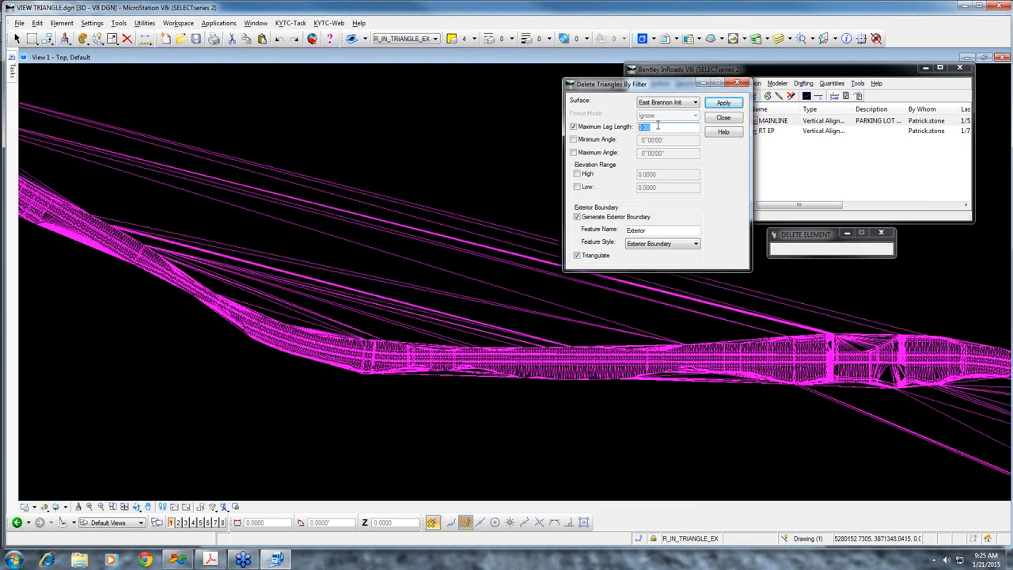
pyautogui.write('7770')
pyautogui.press('BackSpace')
pyautogui.press('BackSpace')
pyautogui.press('BackSpace')
pyautogui.press('BackSpace')
pyautogui.write('7000')
pyautogui.press('BackSpace')
pyautogui.press('BackSpace')
pyautogui.click(735, 105)
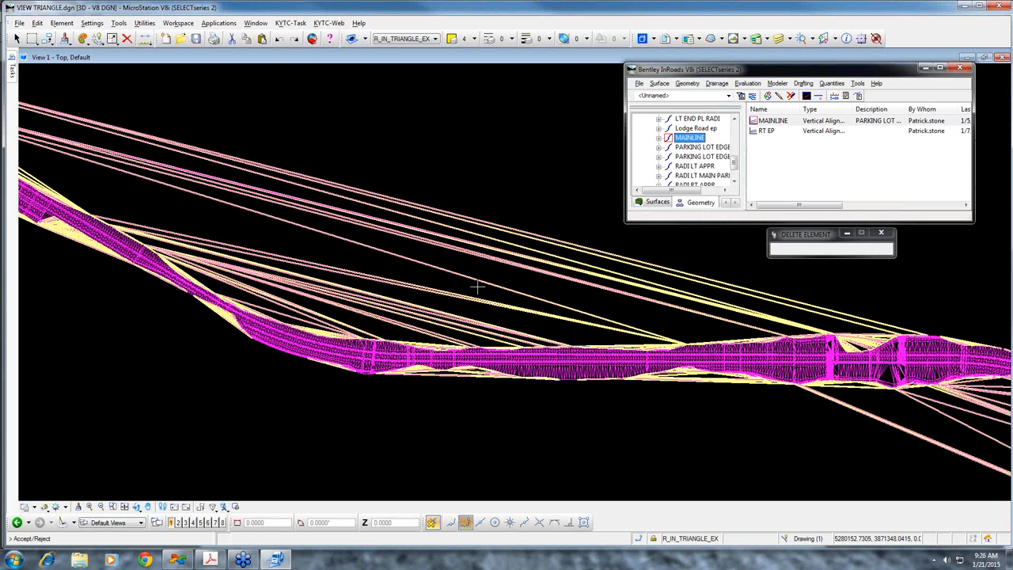
pyautogui.click(534, 388)
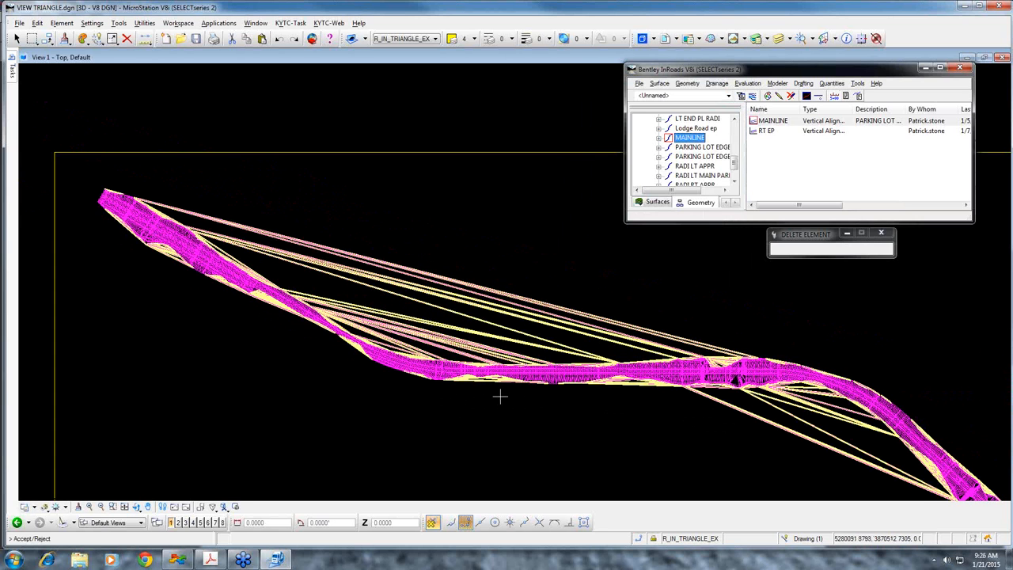
pyautogui.click(252, 378)
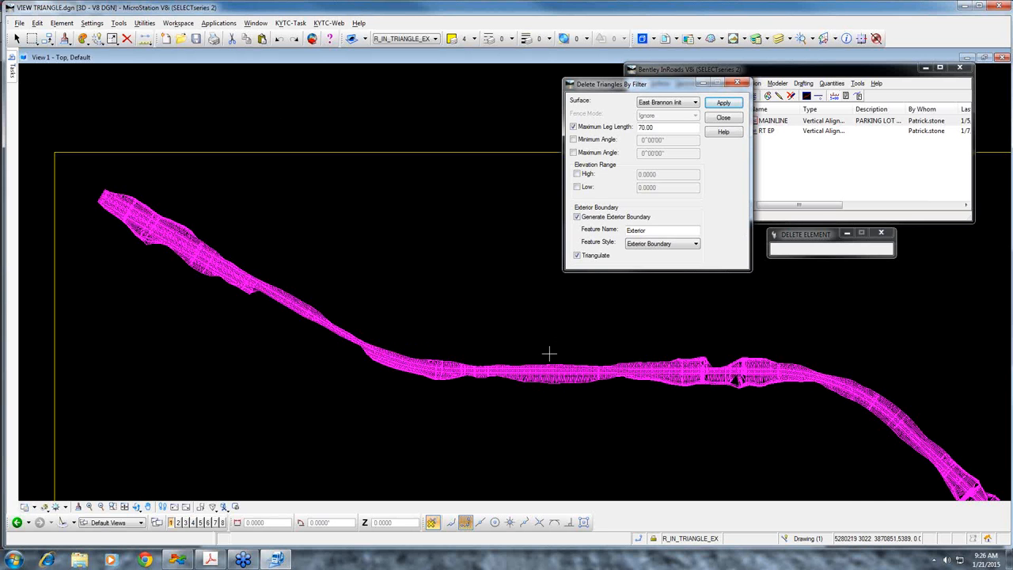
# Place a block fence in Inside mode around the whole corridor and delete the fence contents
pyautogui.scroll(-1, 549, 353)
pyautogui.moveTo(694, 385)
pyautogui.mouseDown(button='middle')
pyautogui.moveTo(509, 328)
pyautogui.moveTo(543, 317)
pyautogui.mouseUp(button='middle')
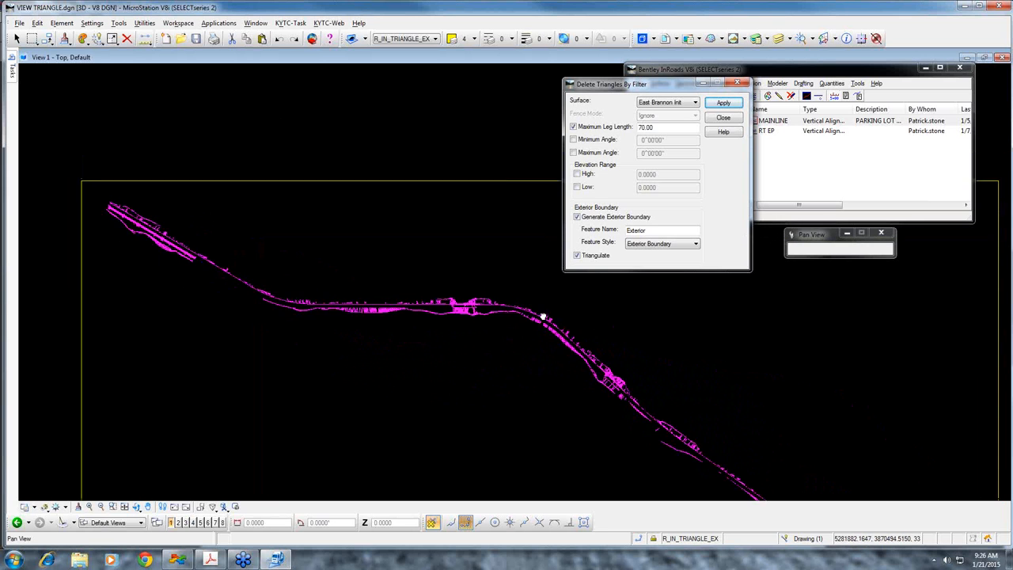
pyautogui.scroll(-1, 509, 332)
pyautogui.moveTo(615, 366); pyautogui.dragTo(203, 233, button='middle')
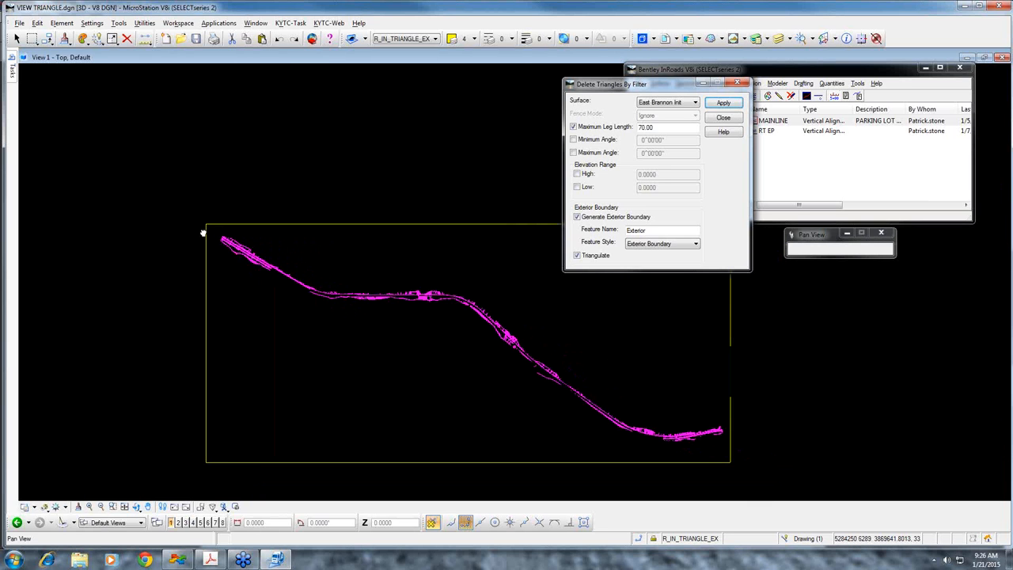
pyautogui.moveTo(13, 72)
pyautogui.click(45, 86)
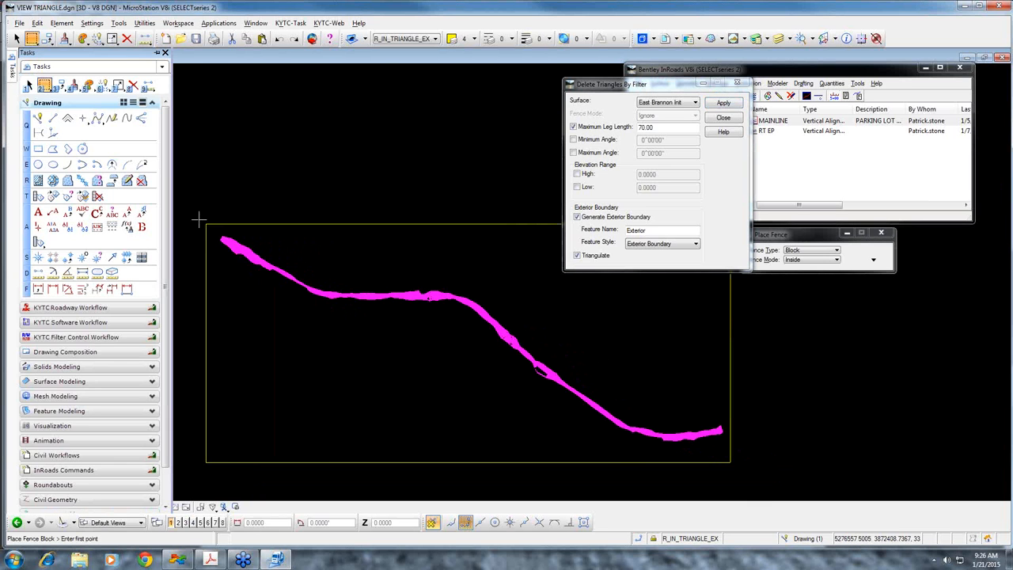
pyautogui.click(211, 226)
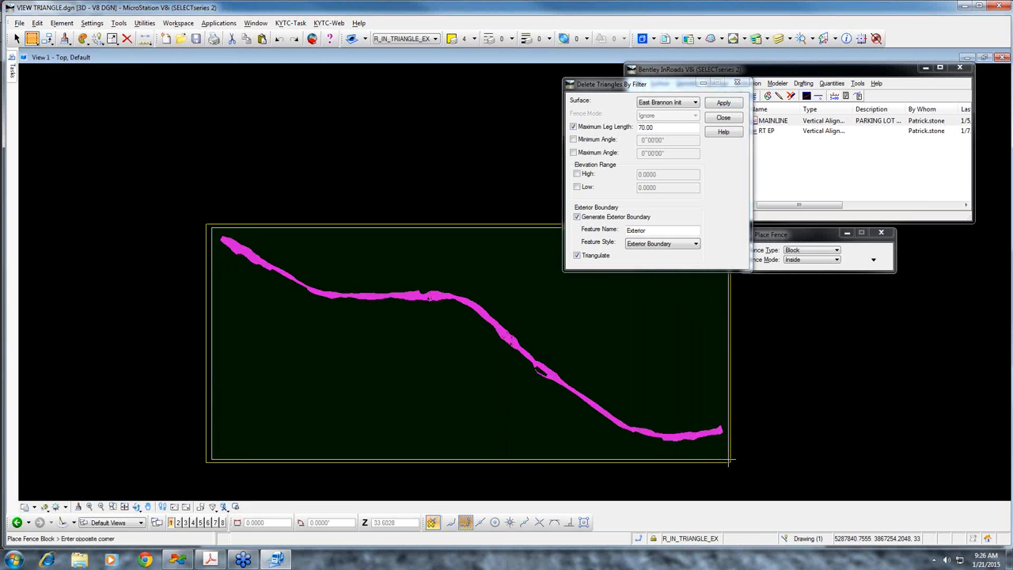
pyautogui.click(730, 461)
pyautogui.moveTo(13, 71)
pyautogui.click(45, 86)
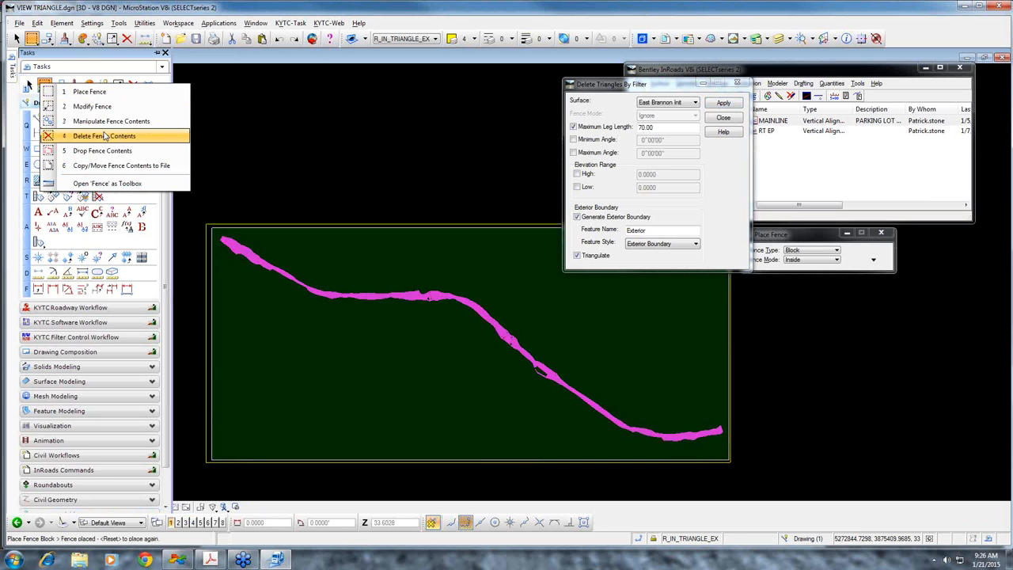
pyautogui.click(105, 136)
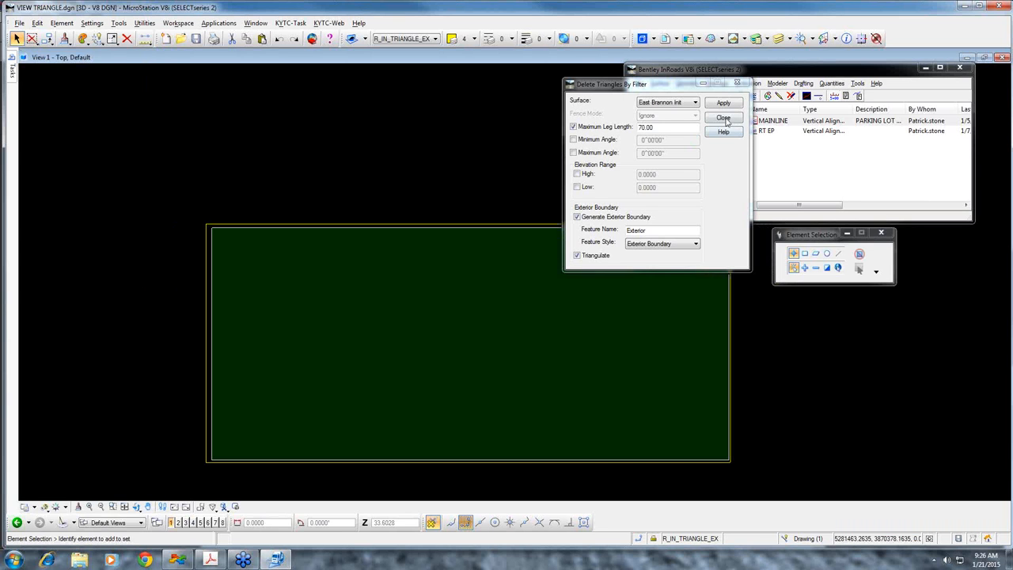
# Close Delete Triangles By Filter and display the East Brannon Init surface triangles as a mesh
pyautogui.click(724, 117)
pyautogui.click(659, 83)
pyautogui.moveTo(681, 101)
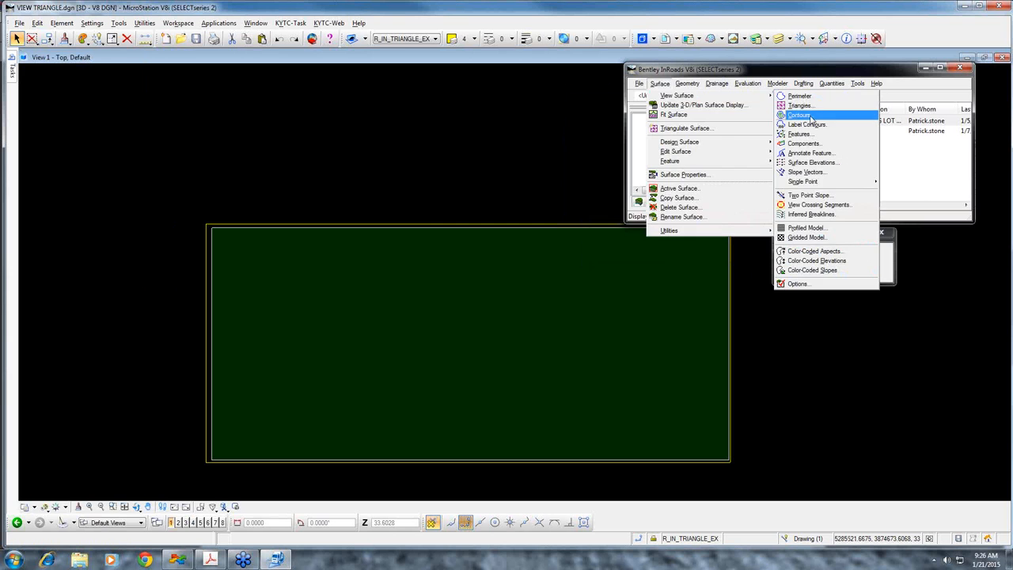
pyautogui.click(803, 102)
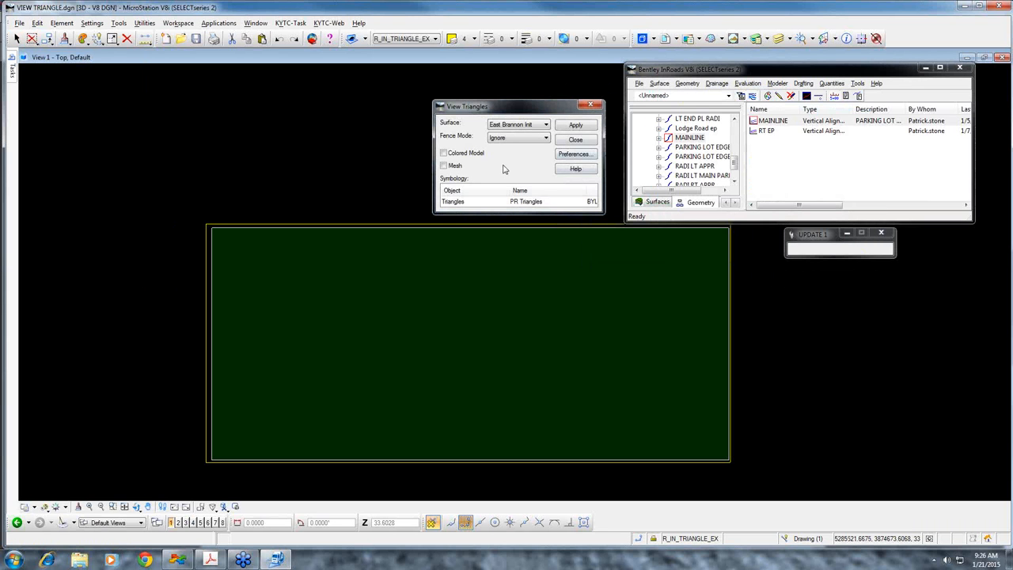
pyautogui.click(444, 166)
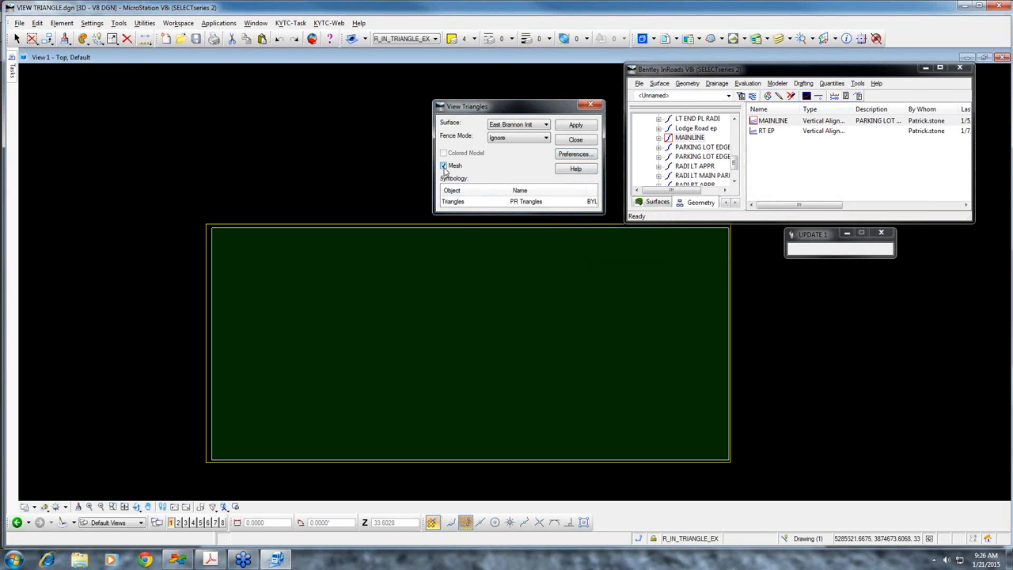
pyautogui.click(576, 126)
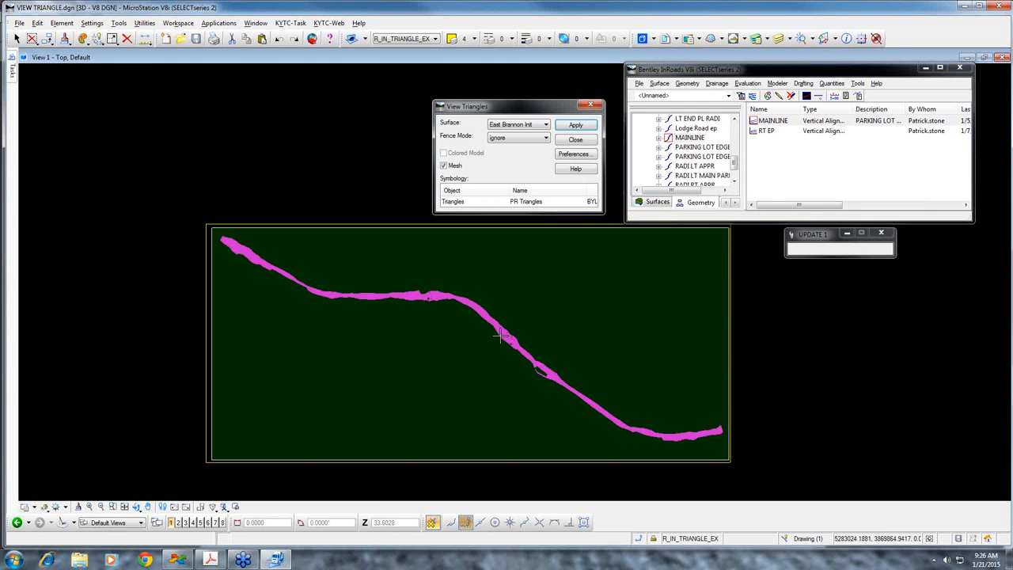
pyautogui.scroll(2, 339, 307)
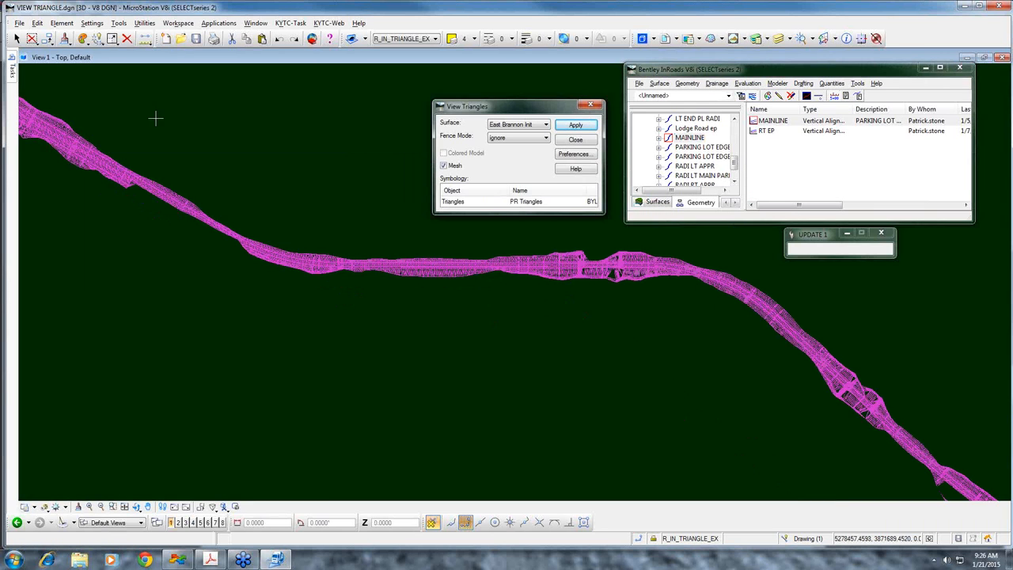
pyautogui.click(653, 538)
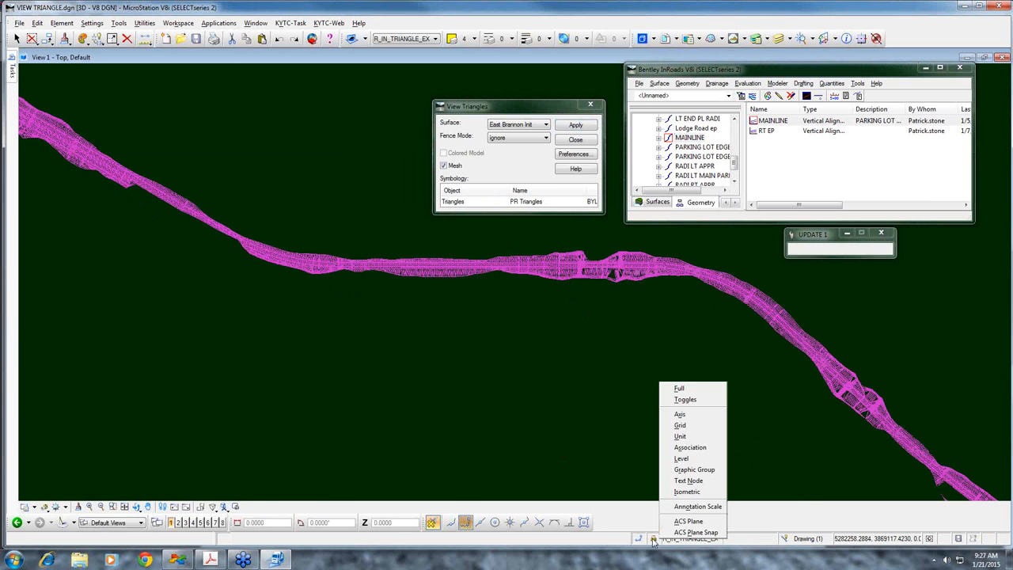
pyautogui.click(272, 282)
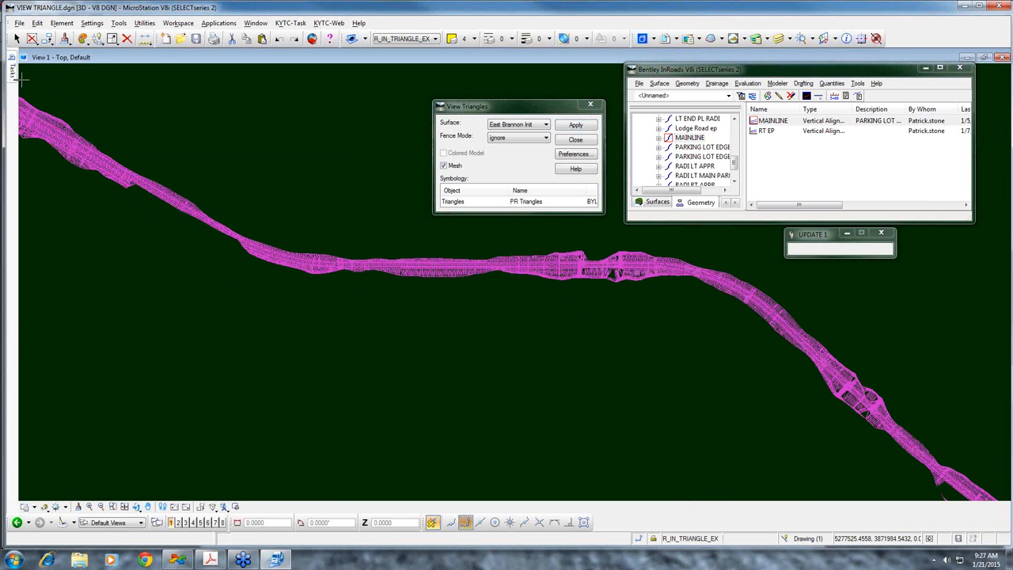
pyautogui.moveTo(12, 73)
pyautogui.click(127, 38)
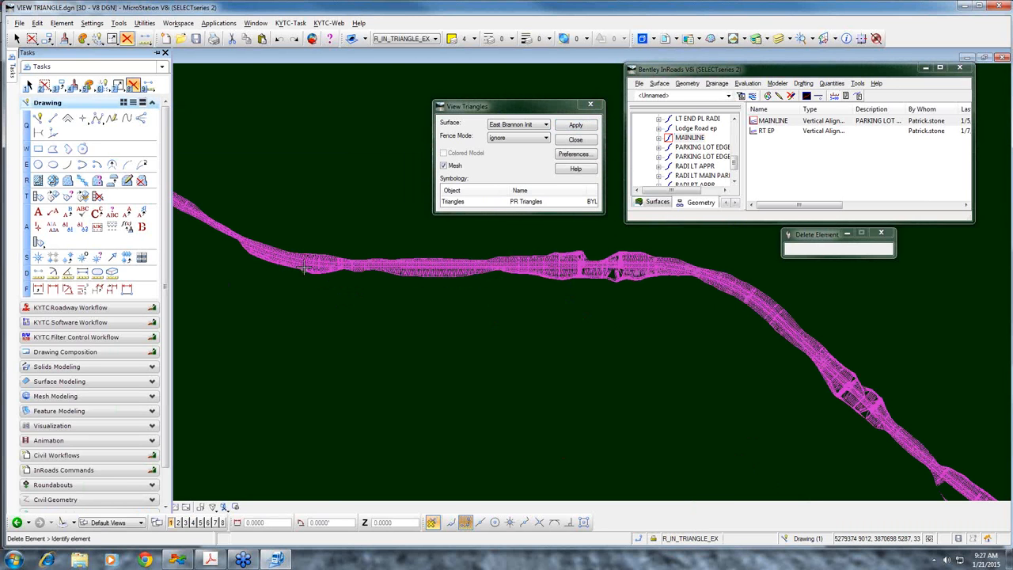
# Run Delete Triangle on the East Brannon Init surface, marking a few triangles along the corridor's outer edge
pyautogui.scroll(5, 208, 210)
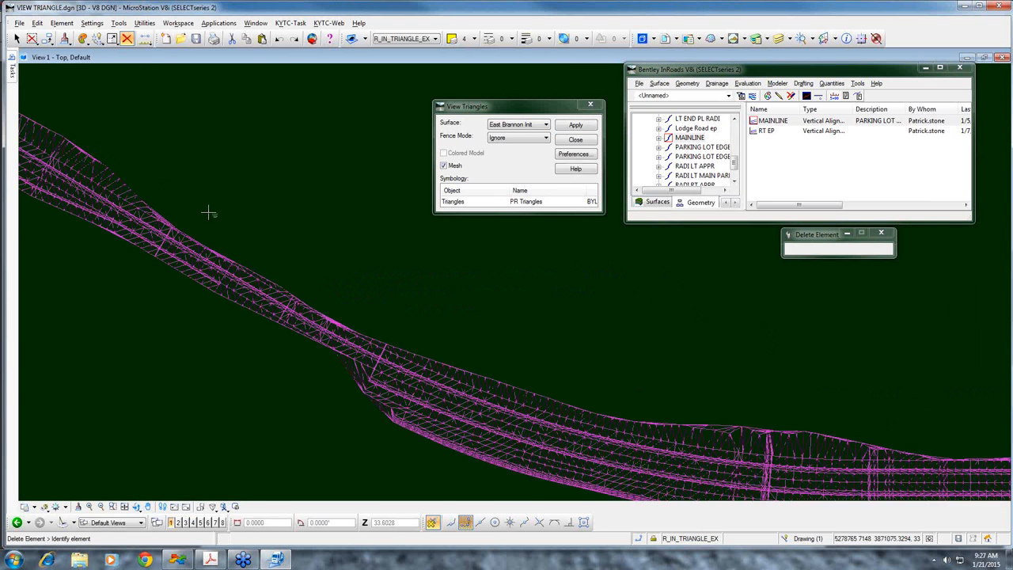
pyautogui.moveTo(173, 179); pyautogui.dragTo(493, 273, button='middle')
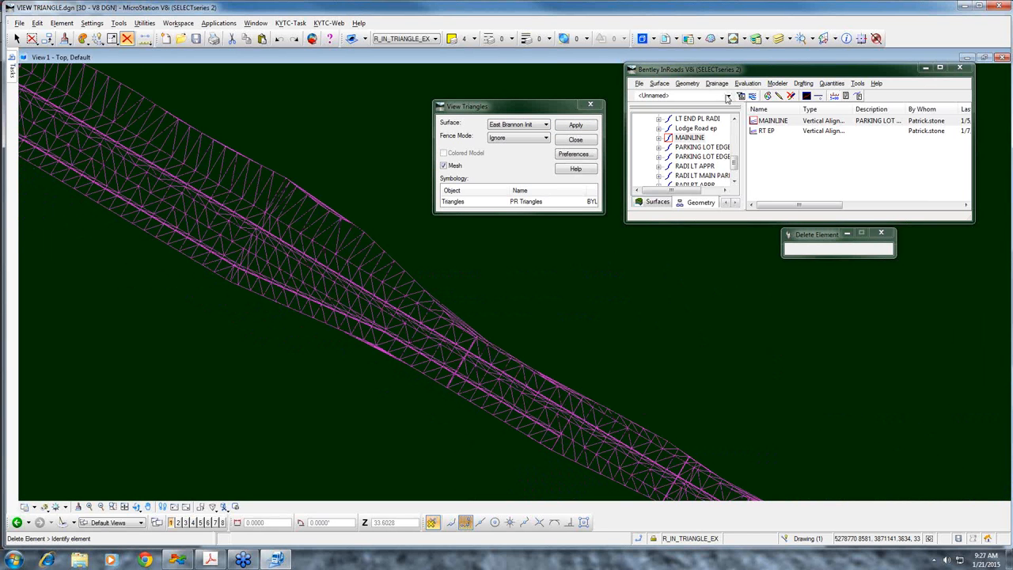
pyautogui.click(661, 84)
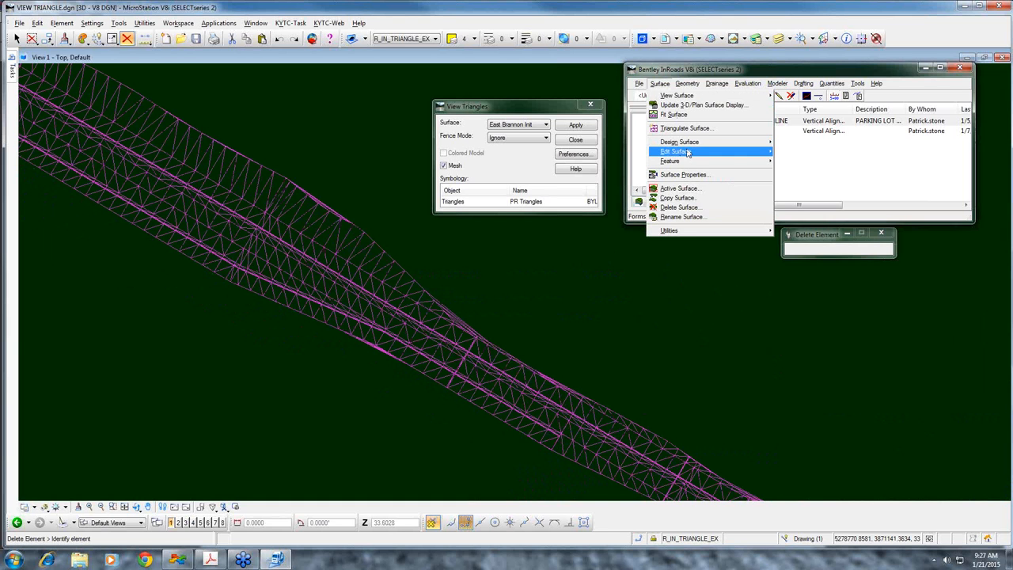
pyautogui.moveTo(687, 152)
pyautogui.click(807, 302)
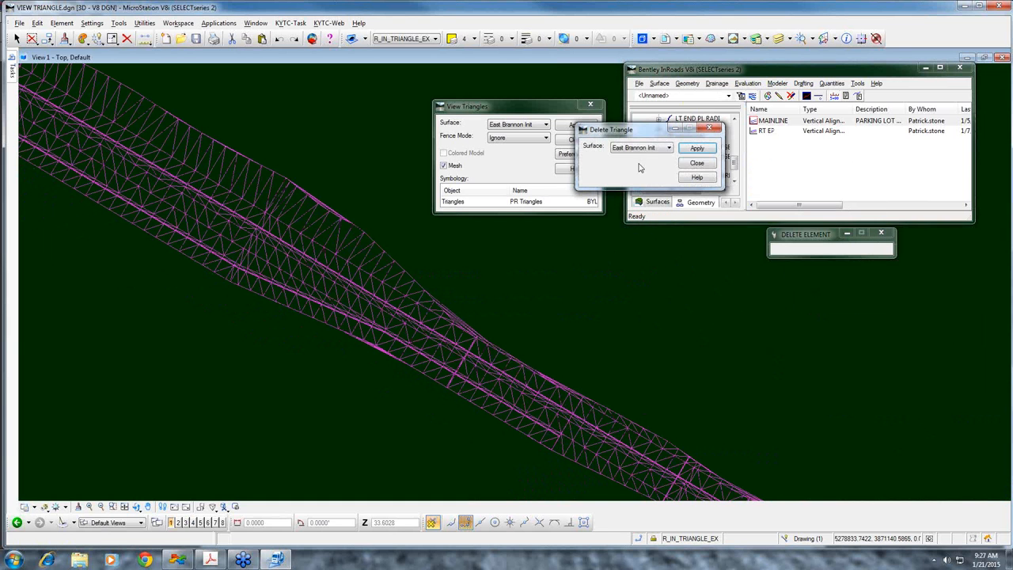
pyautogui.click(457, 265)
pyautogui.click(366, 253)
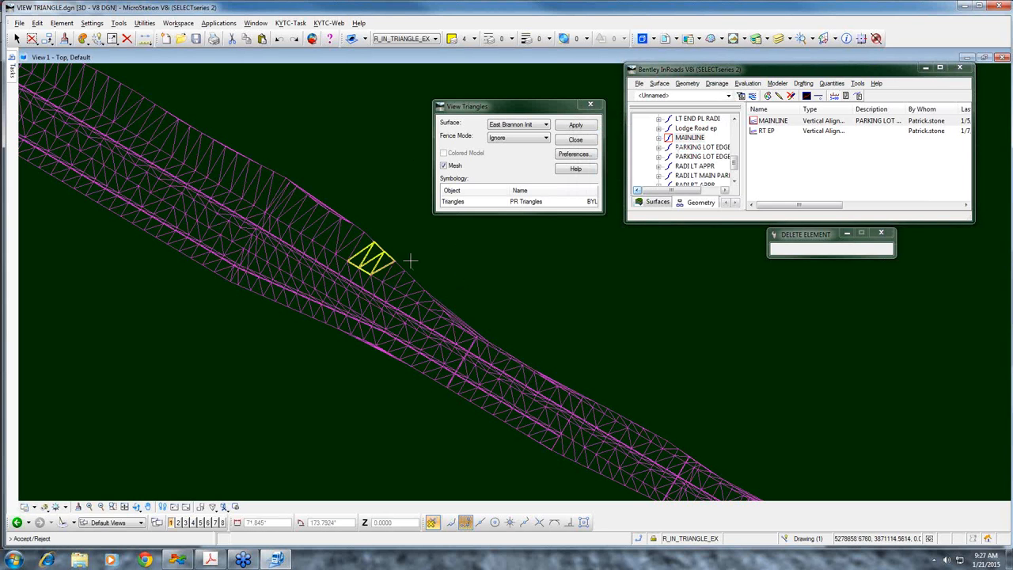
pyautogui.click(414, 255)
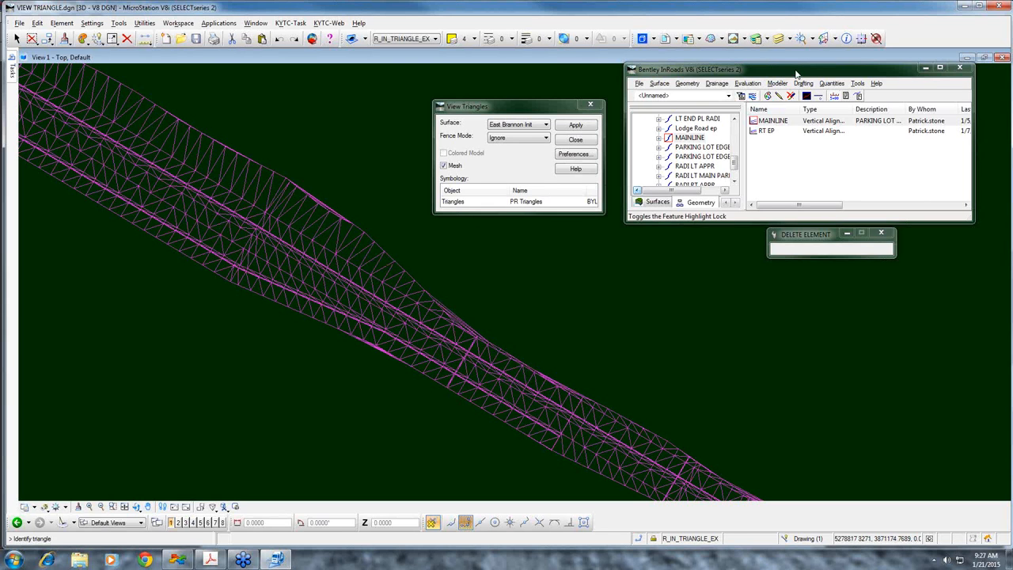
# Open Roadway Designer and launch Create Template from it
pyautogui.moveTo(787, 72); pyautogui.dragTo(765, 71)
pyautogui.click(757, 82)
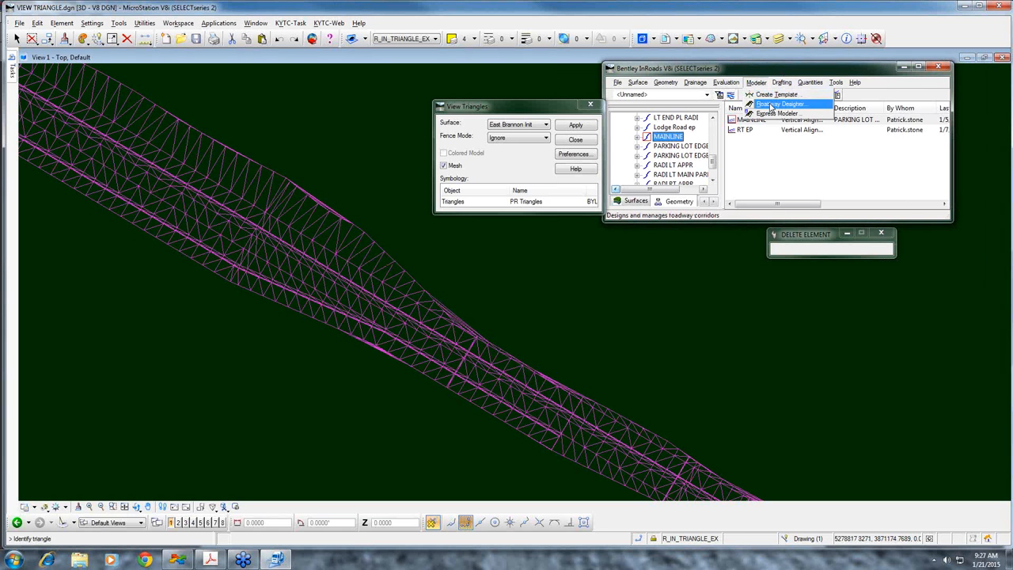
pyautogui.click(774, 104)
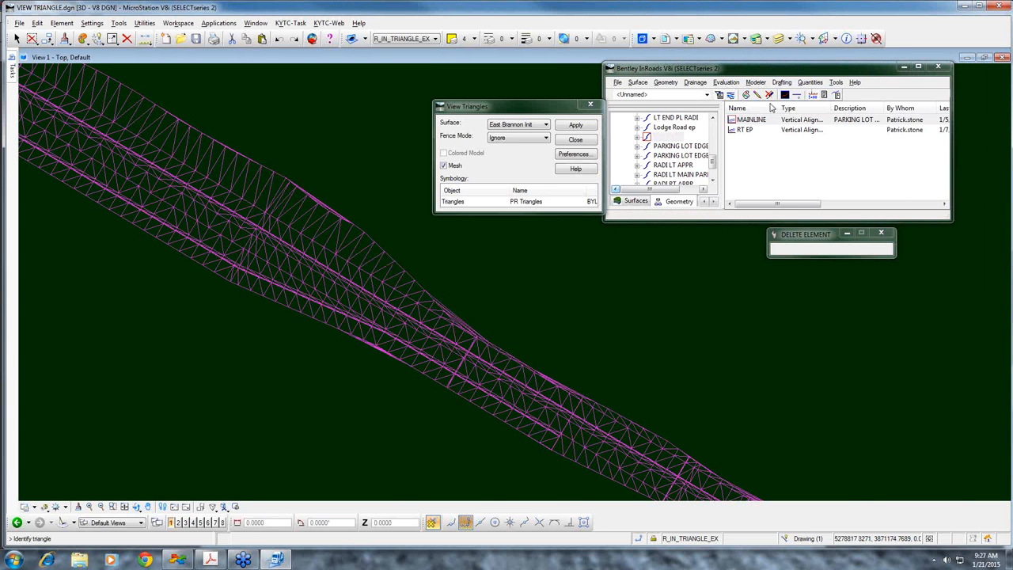
pyautogui.click(106, 32)
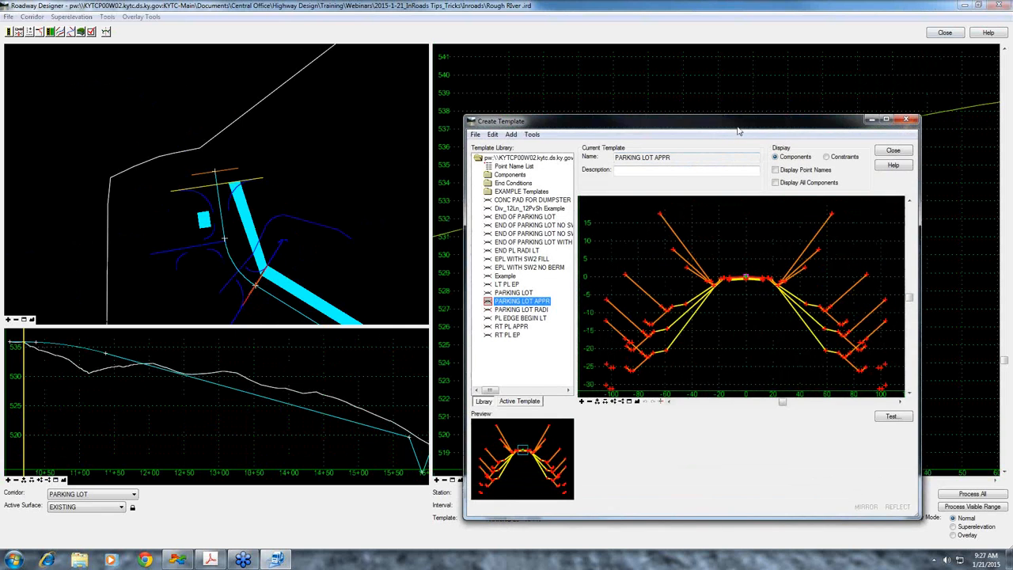
# Make Div_12Ln_12PvSh Example the current template and maximize the Create Template window
pyautogui.moveTo(739, 122); pyautogui.dragTo(718, 76)
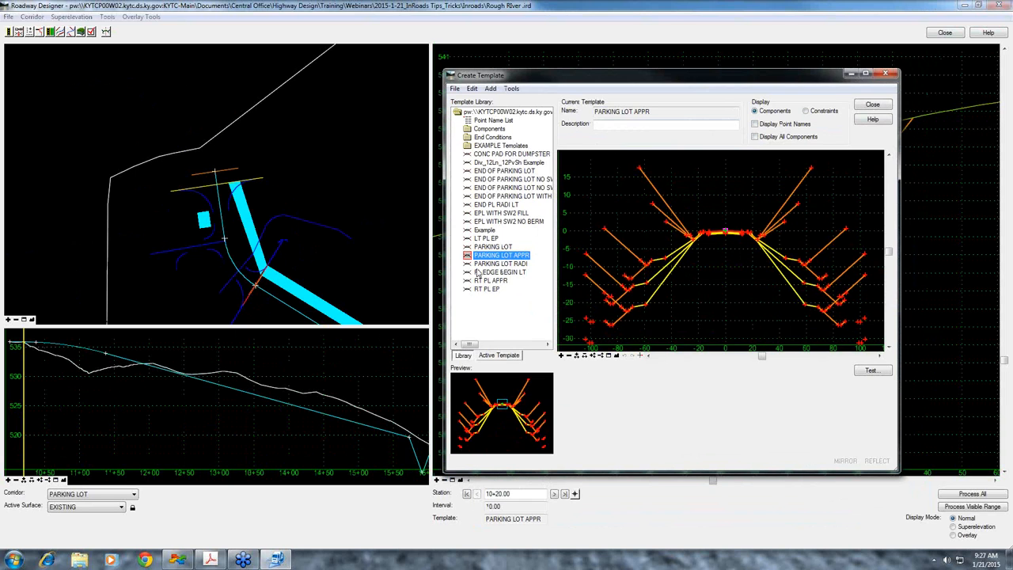
pyautogui.click(499, 163)
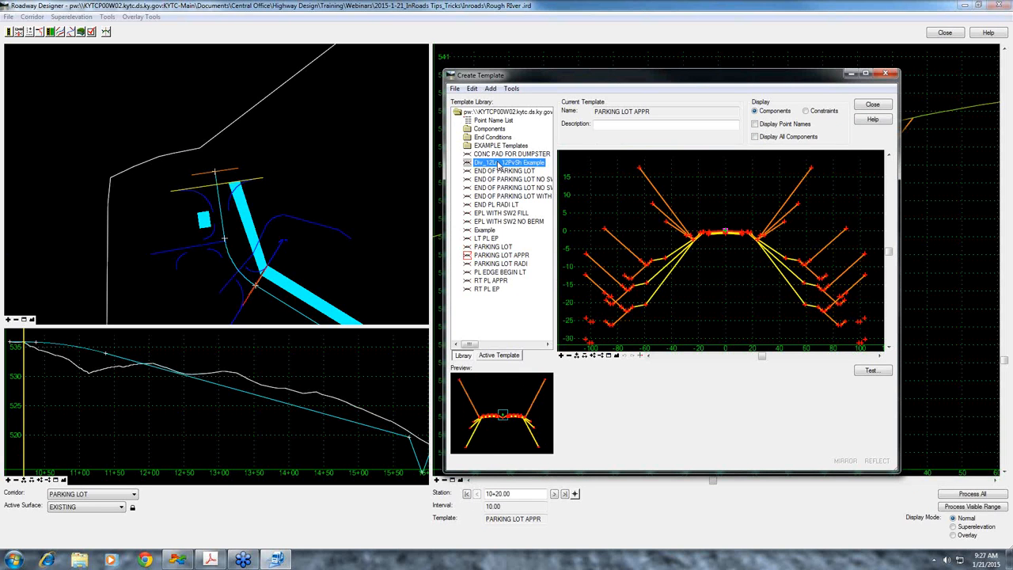
pyautogui.doubleClick(499, 163)
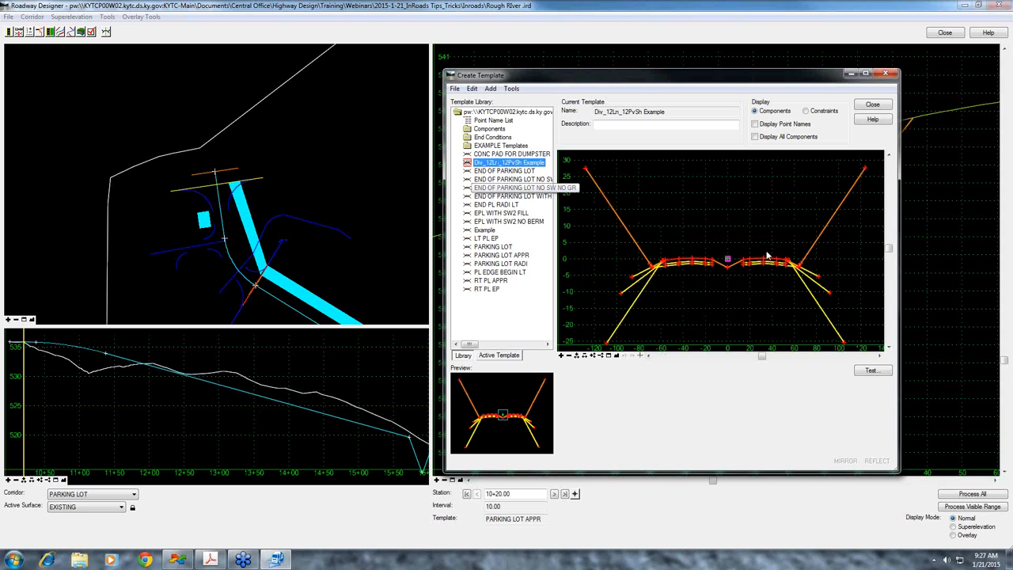
pyautogui.scroll(3, 784, 269)
pyautogui.scroll(2, 784, 269)
pyautogui.rightClick(829, 264)
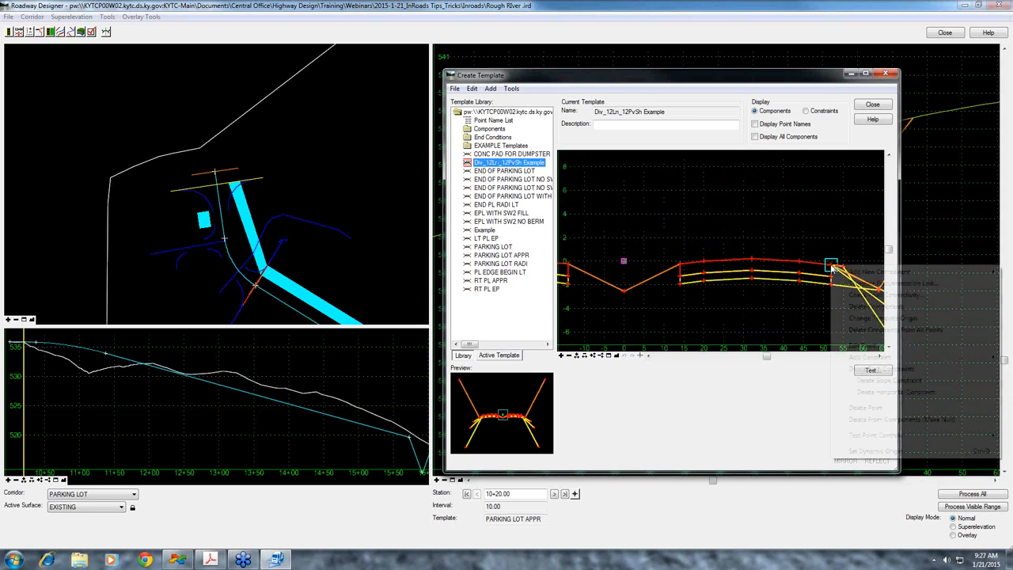
pyautogui.click(867, 74)
pyautogui.click(867, 73)
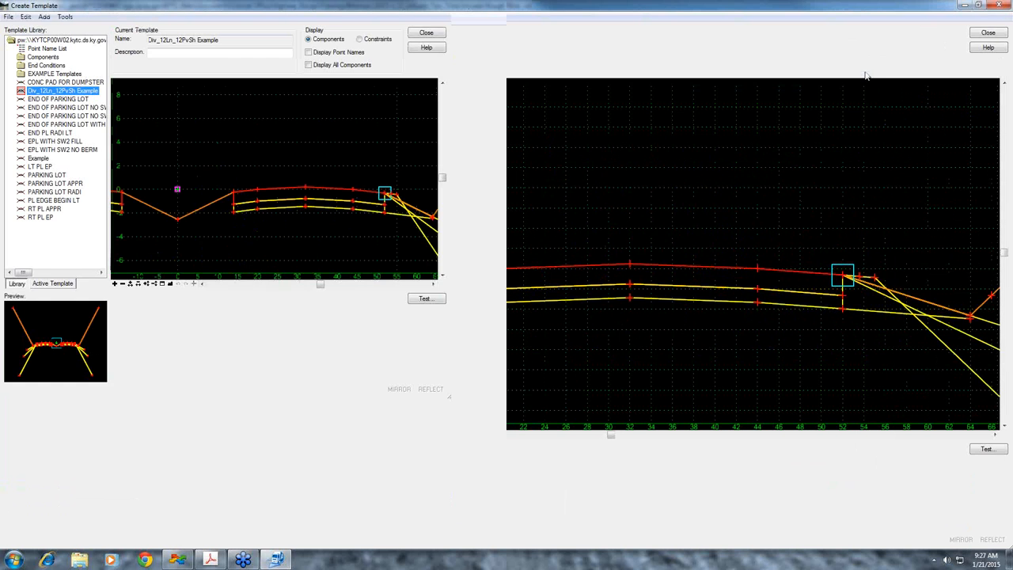
# Test the horizontal point control on the template's outer pavement edge point
pyautogui.rightClick(842, 276)
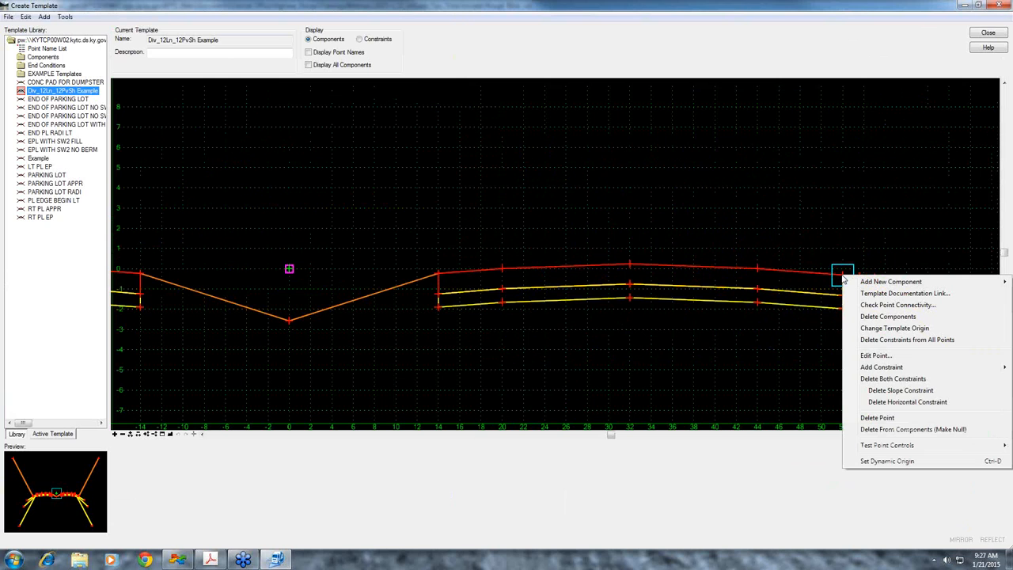
pyautogui.moveTo(900, 451)
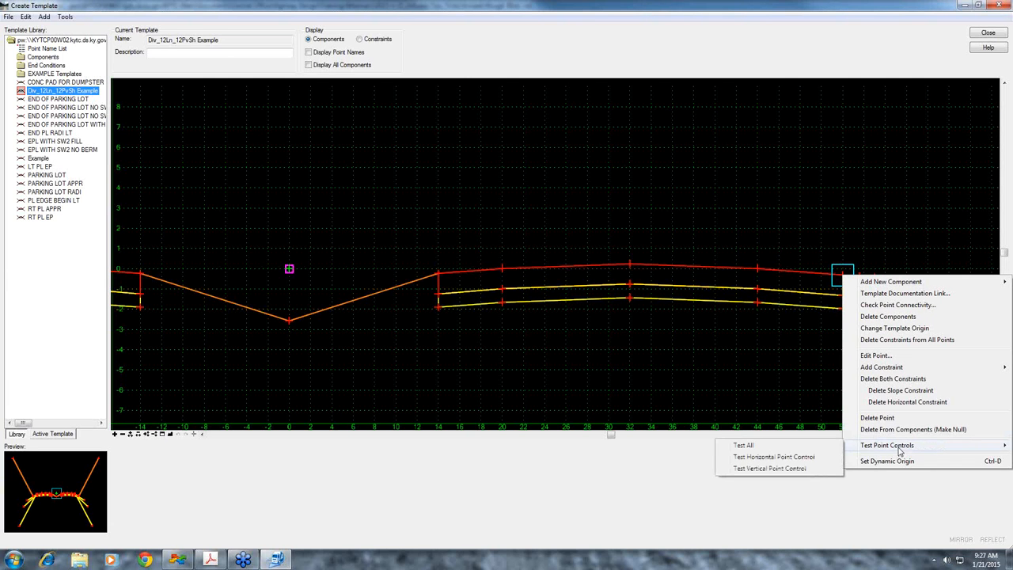
pyautogui.click(788, 459)
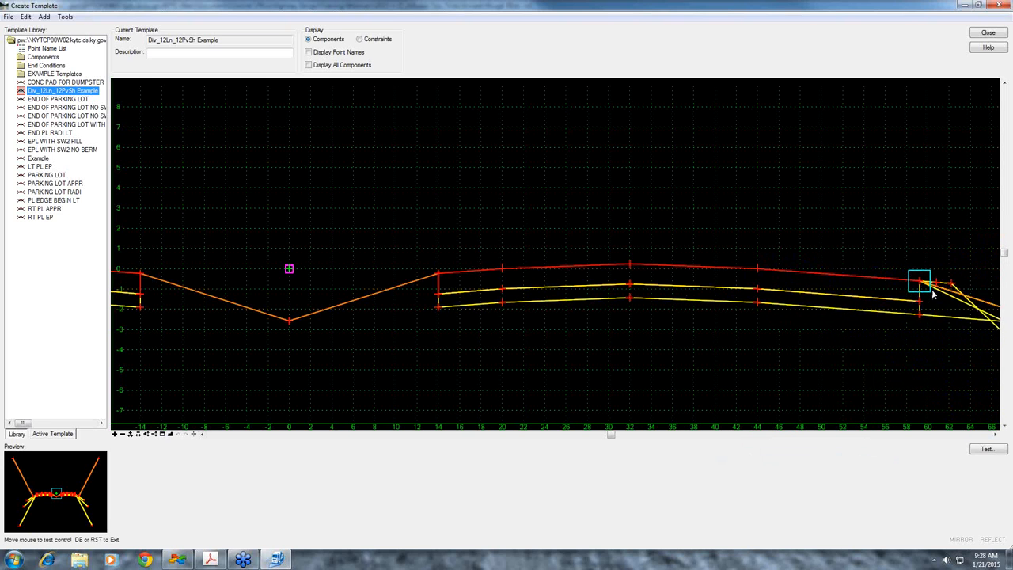
pyautogui.scroll(-1, 850, 283)
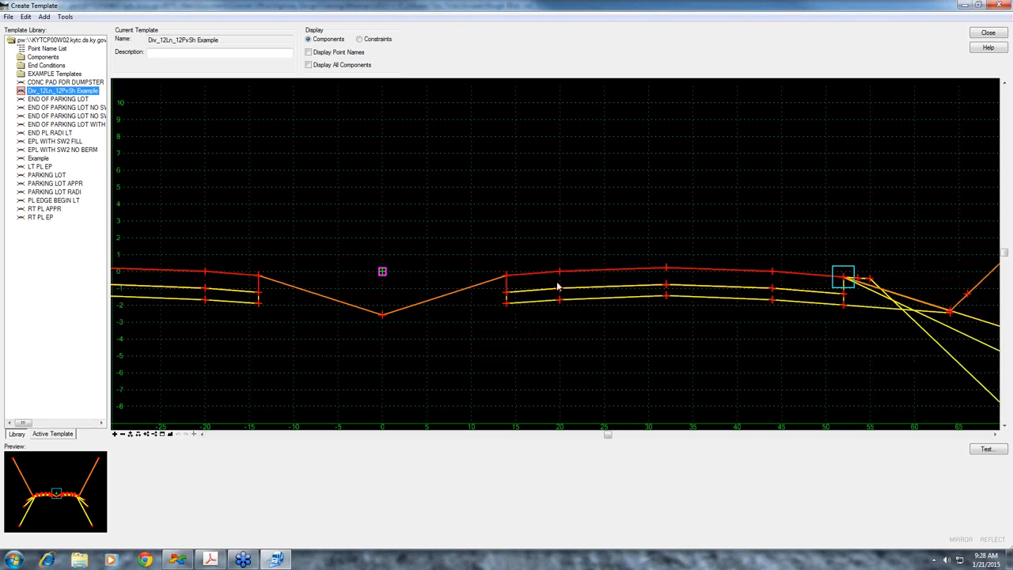
pyautogui.moveTo(557, 289)
# Check in VIEW TRIANGLE.dgn while switching to APPROVED CULVERT.dgn, and close Create Template
pyautogui.moveTo(180, 566)
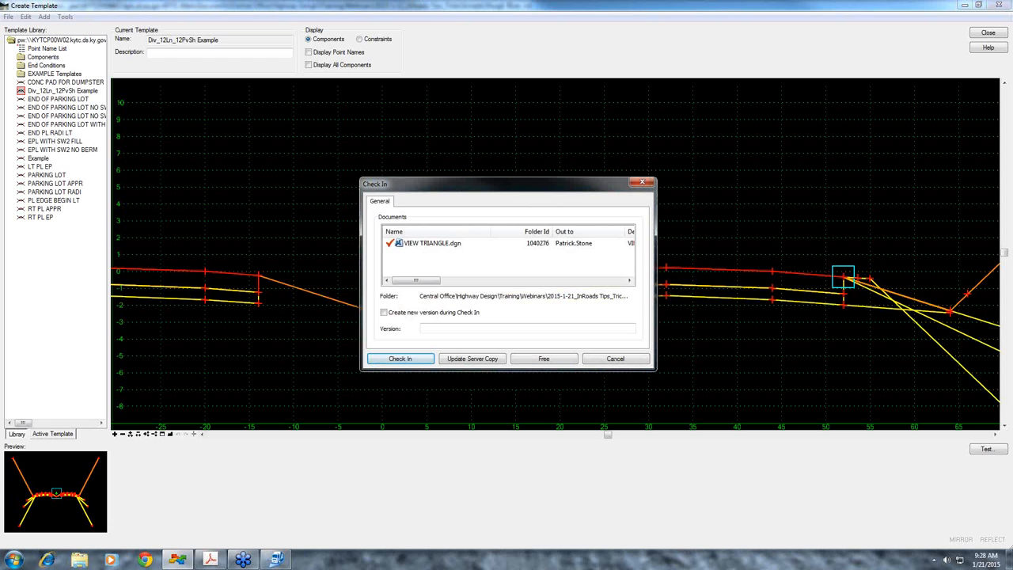
pyautogui.click(400, 360)
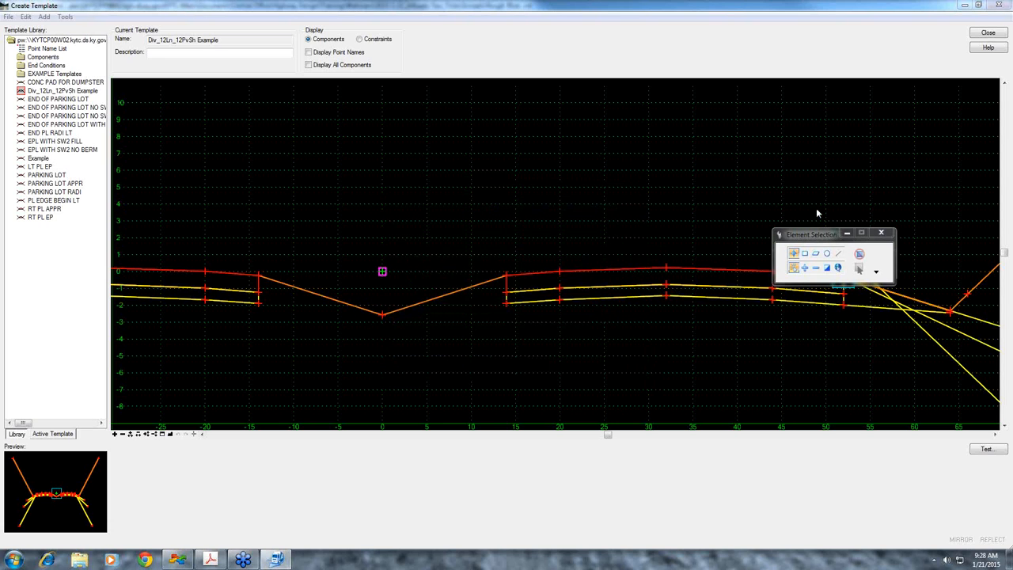
pyautogui.click(994, 35)
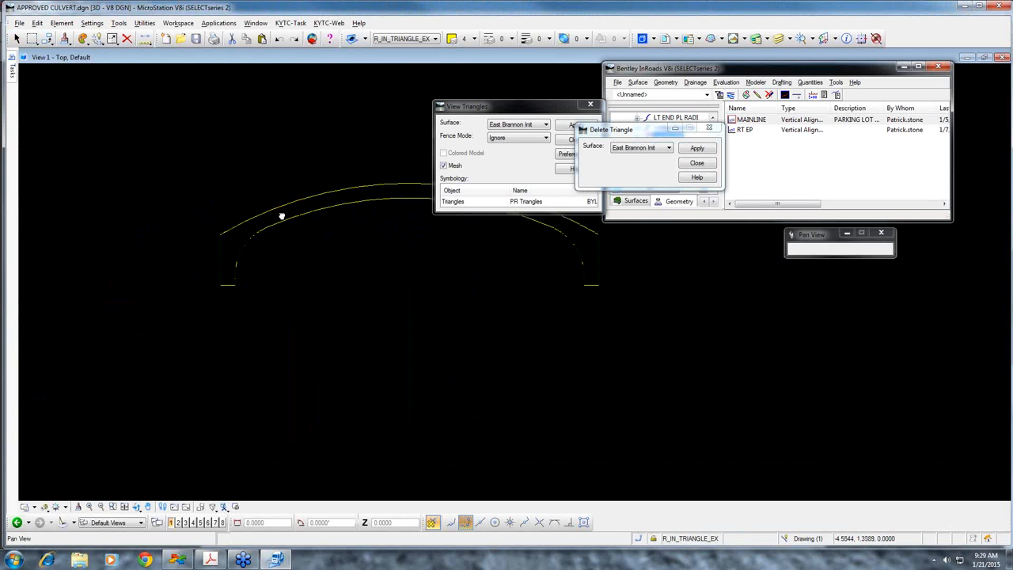
# Examine the culvert section and the Aqua-Arch sheet of KYTC_Approved_Culverts.pdf in Adobe Acrobat, and close the PDF
pyautogui.moveTo(282, 215); pyautogui.dragTo(285, 215, button='middle')
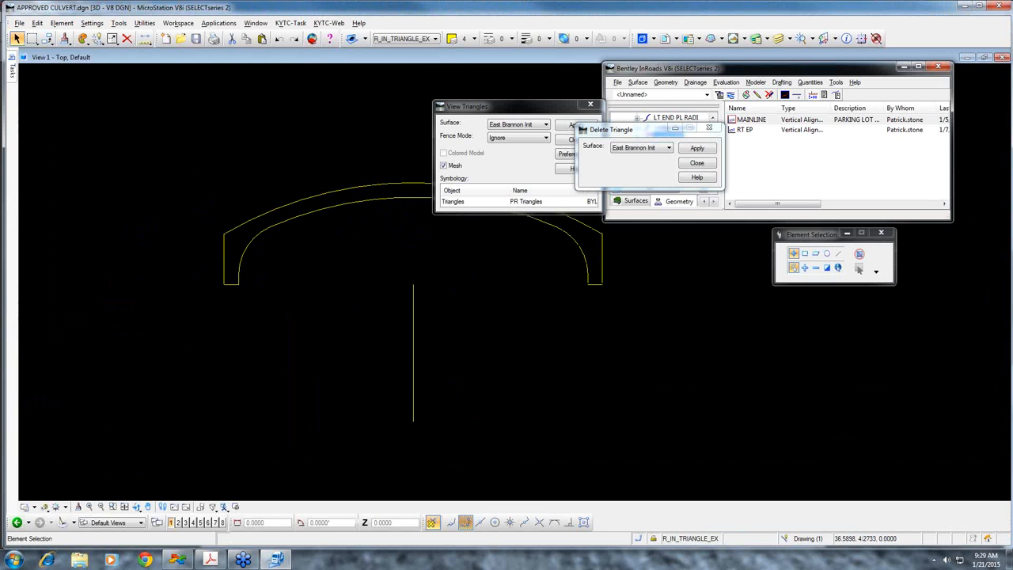
pyautogui.hotkey('alt', 'Tab')
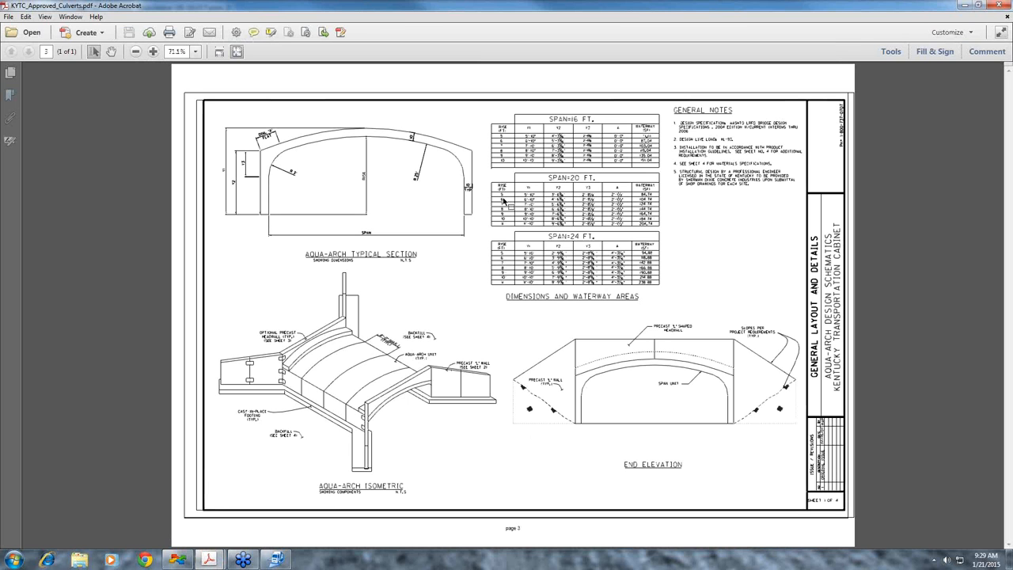
pyautogui.click(998, 6)
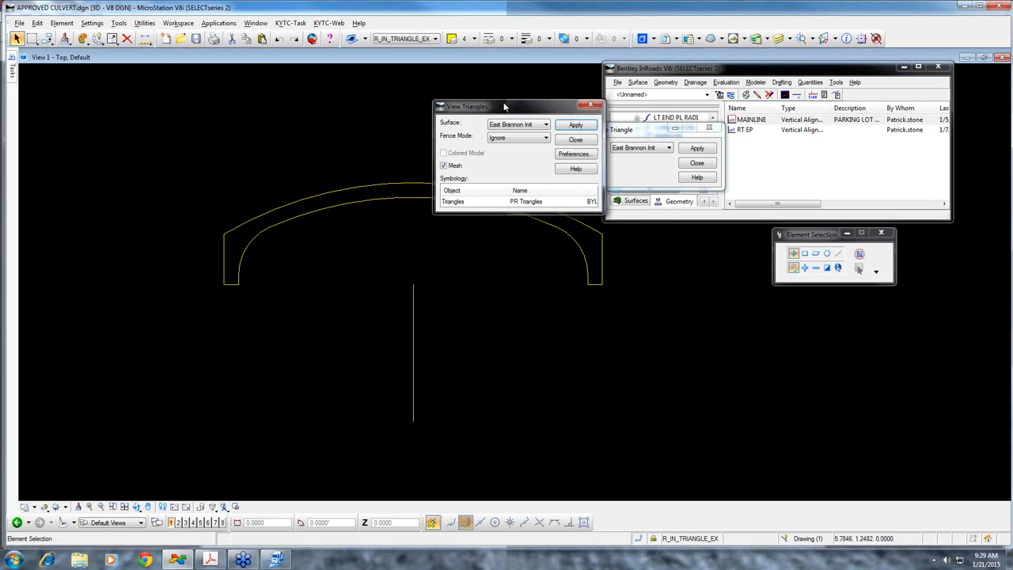
# Close the Delete Triangle and View Triangles dialogs covering the culvert drawing
pyautogui.click(697, 163)
pyautogui.moveTo(481, 93); pyautogui.dragTo(485, 77)
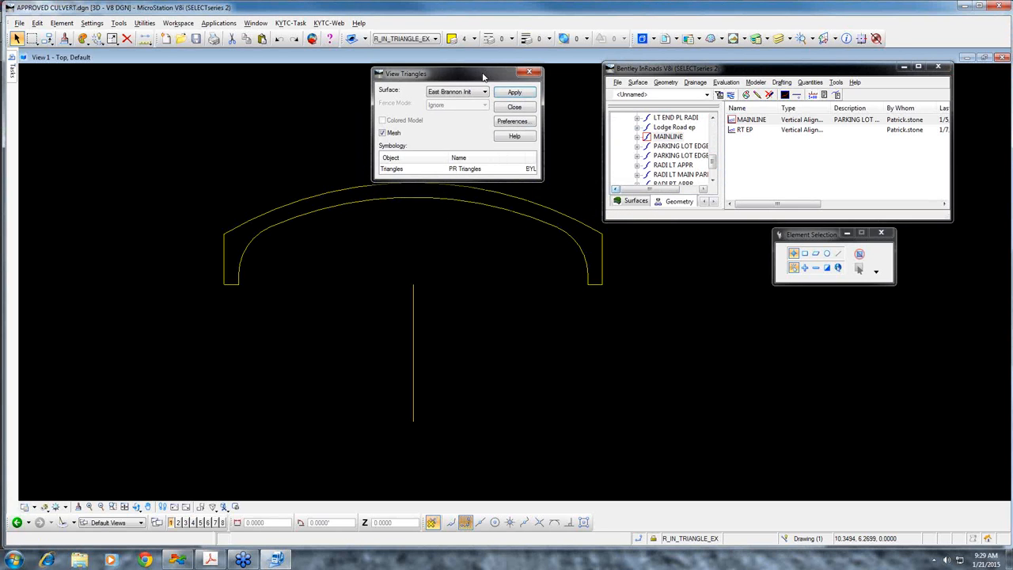
pyautogui.click(515, 109)
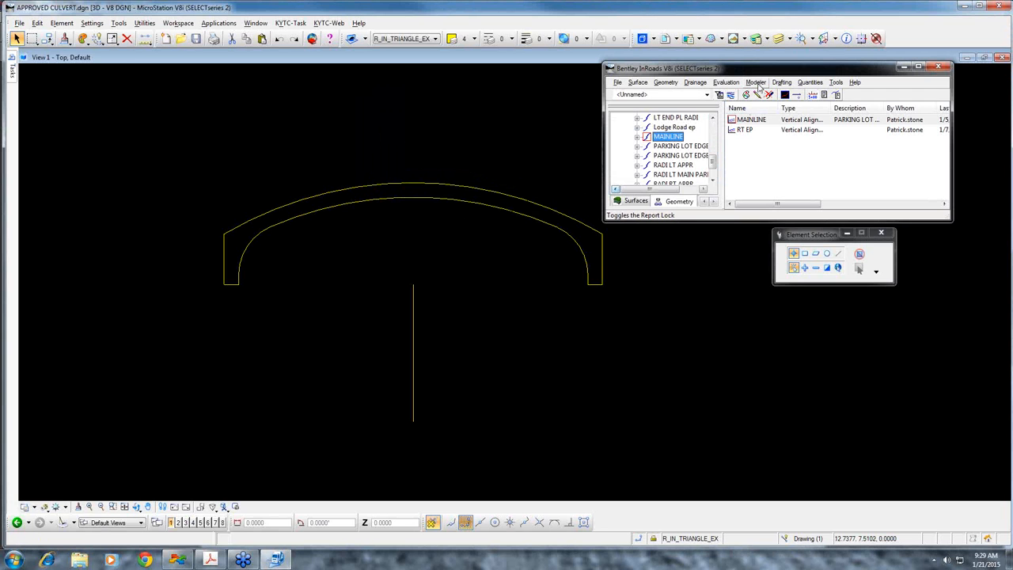
# Reopen Create Template from Roadway Designer and arrange both windows clear of the culvert section
pyautogui.click(757, 83)
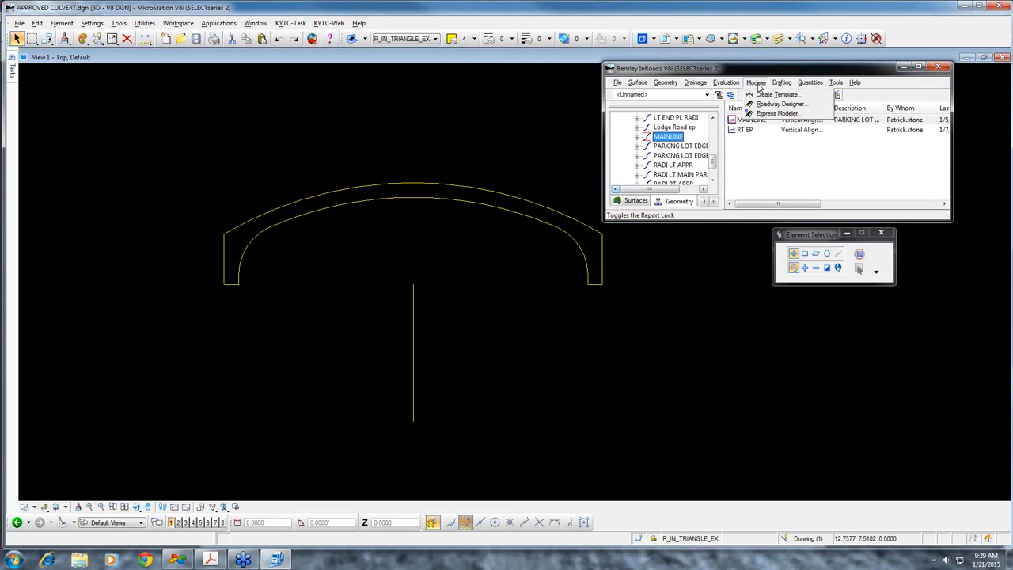
pyautogui.click(765, 105)
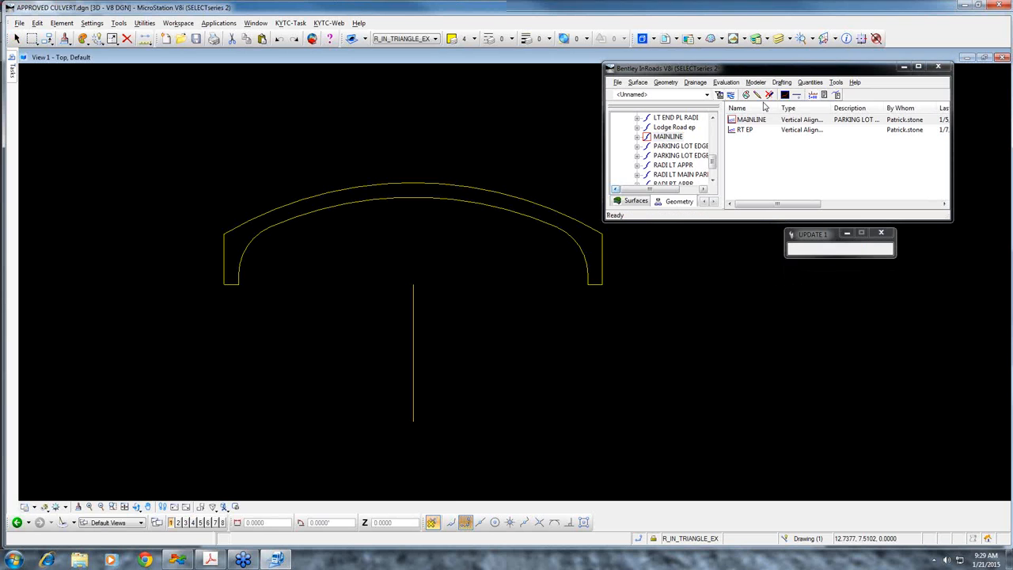
pyautogui.click(106, 31)
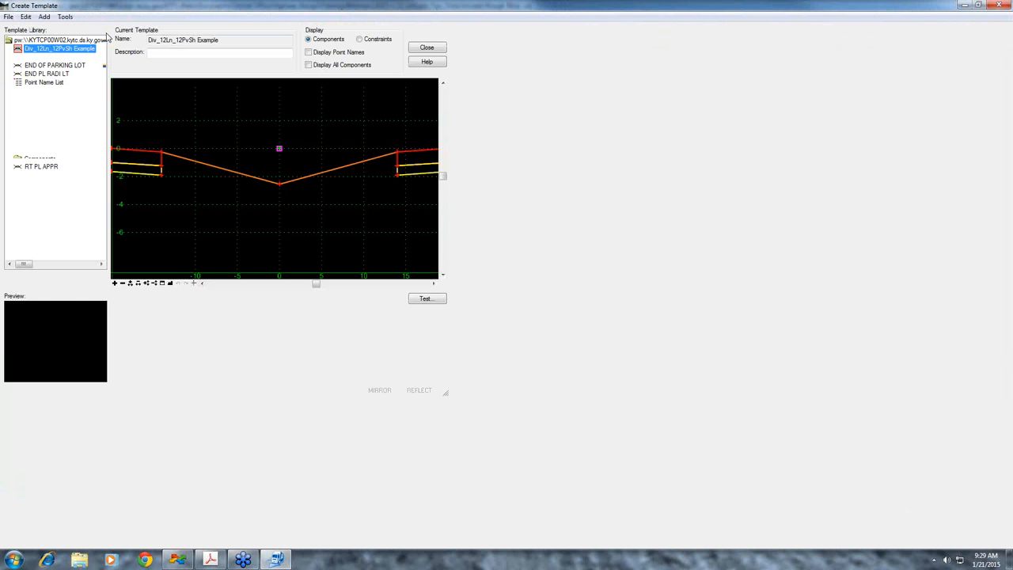
pyautogui.doubleClick(424, 8)
pyautogui.click(964, 6)
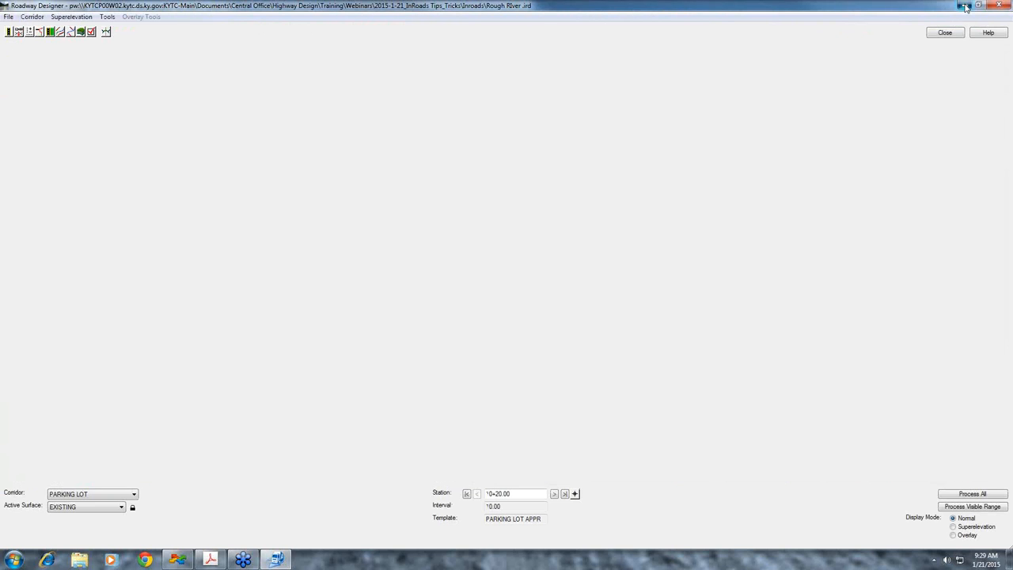
pyautogui.moveTo(695, 68); pyautogui.dragTo(994, 75)
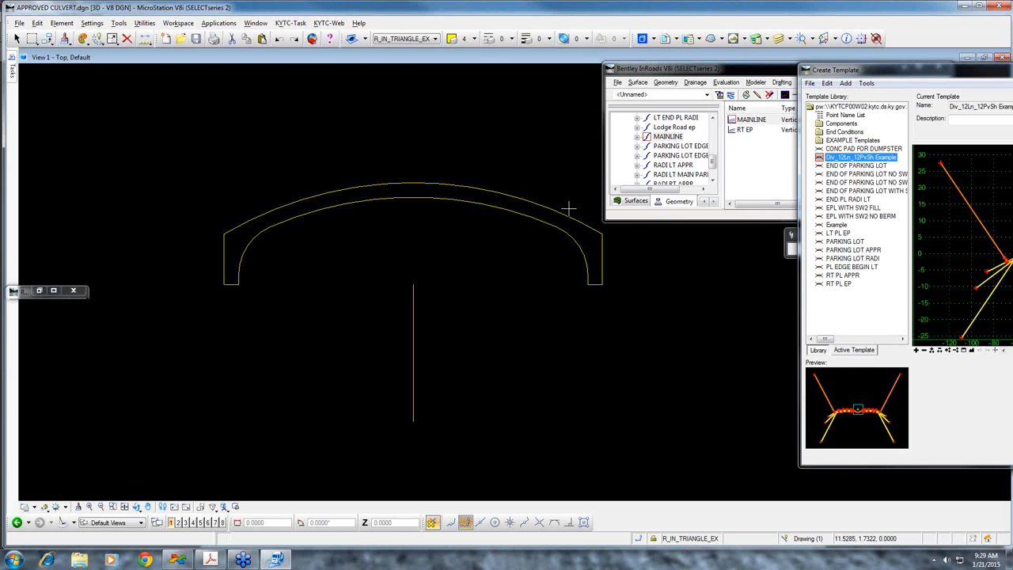
# Select the whole culvert outline in the drawing, and move the Create Template window fully into view
pyautogui.click(12, 74)
pyautogui.click(32, 84)
pyautogui.moveTo(206, 301); pyautogui.dragTo(657, 147)
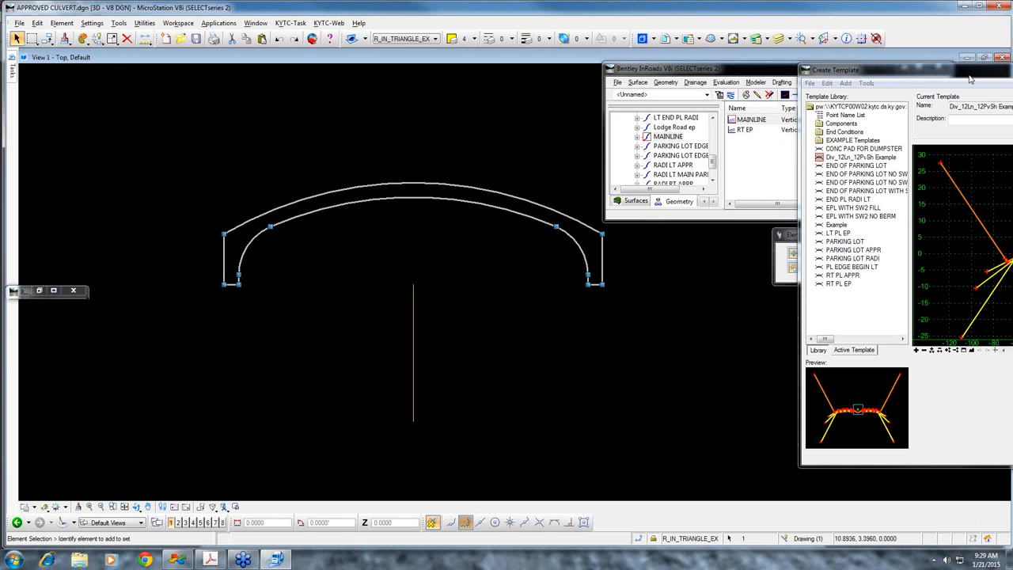
pyautogui.moveTo(972, 76); pyautogui.dragTo(718, 66)
pyautogui.moveTo(989, 456); pyautogui.dragTo(989, 419)
pyautogui.moveTo(787, 67); pyautogui.dragTo(704, 71)
# Import the selected culvert outline from graphics as type Template with the "V-Ditch" style, placing the origin at the vertical line's upper end
pyautogui.click(470, 81)
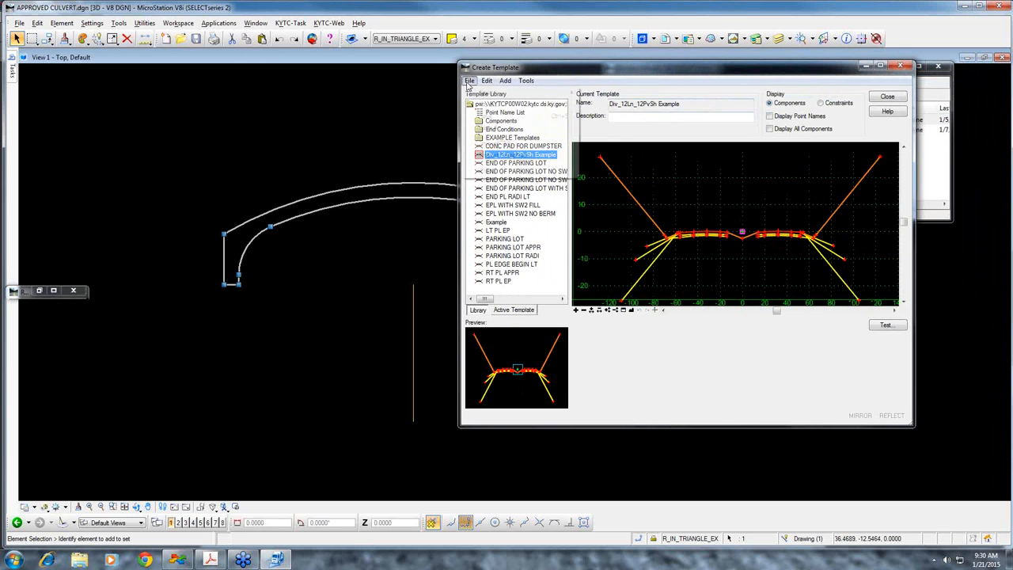
pyautogui.click(496, 155)
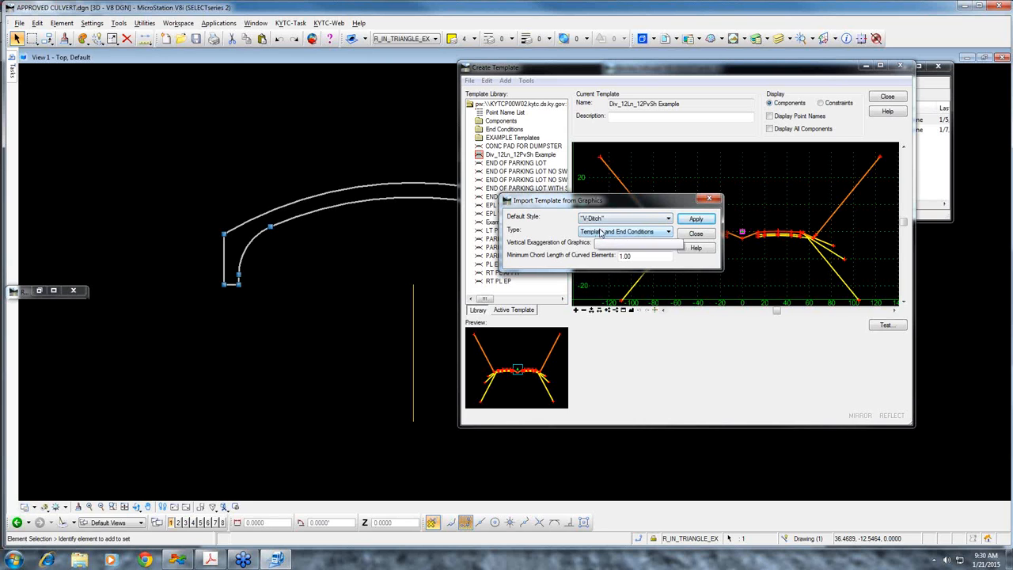
pyautogui.click(669, 233)
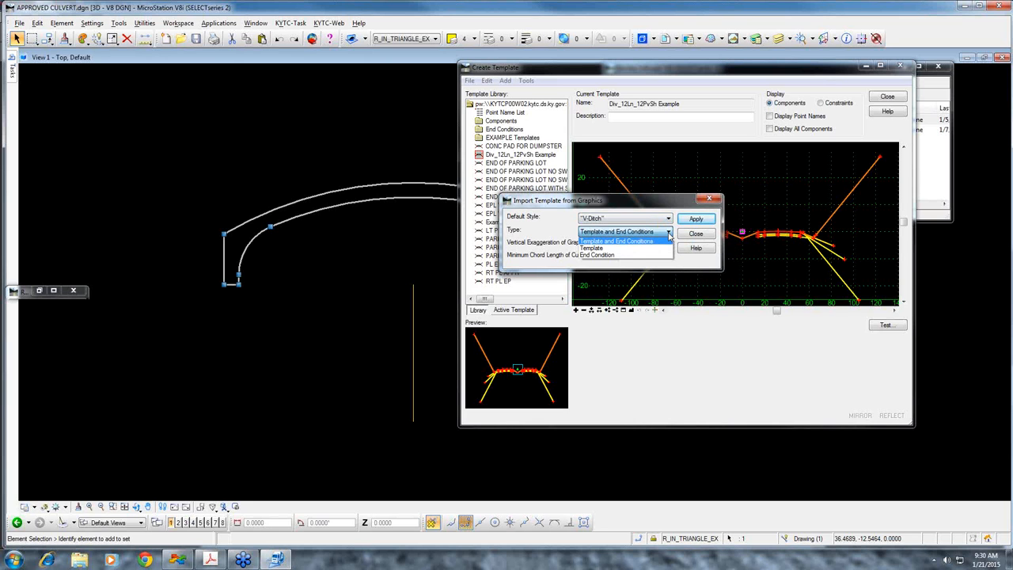
pyautogui.click(602, 248)
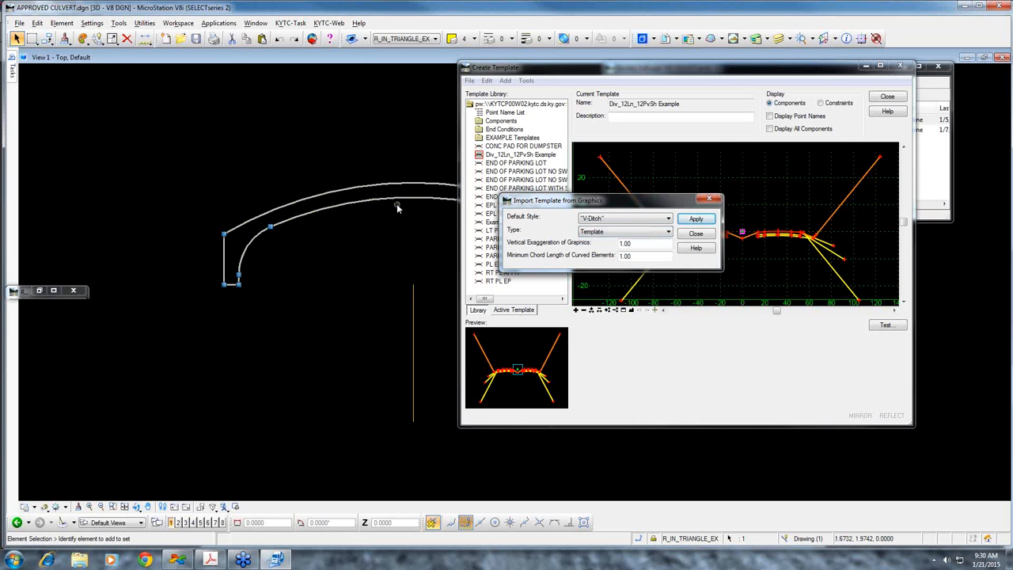
pyautogui.moveTo(605, 207); pyautogui.dragTo(796, 156)
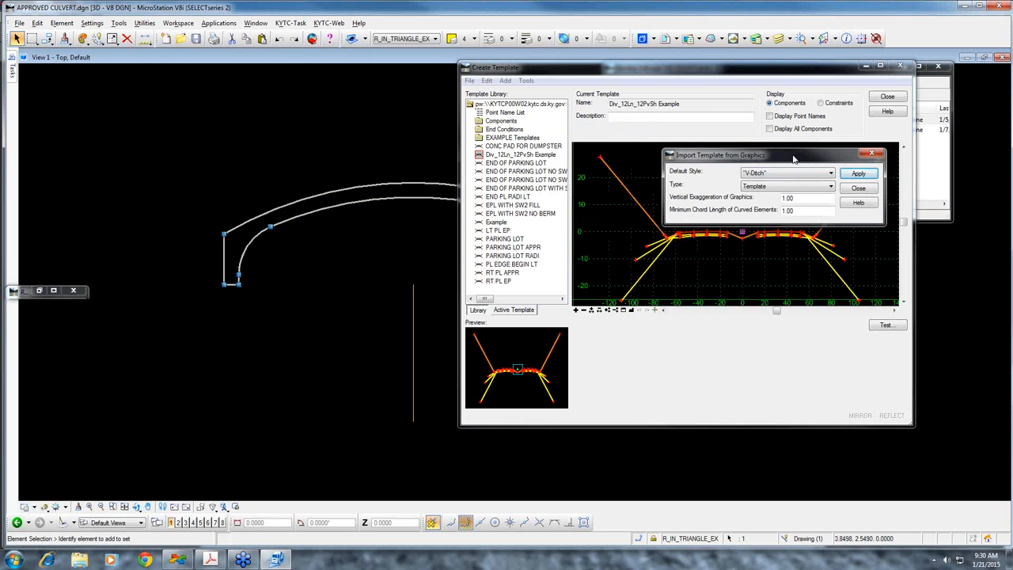
pyautogui.click(859, 173)
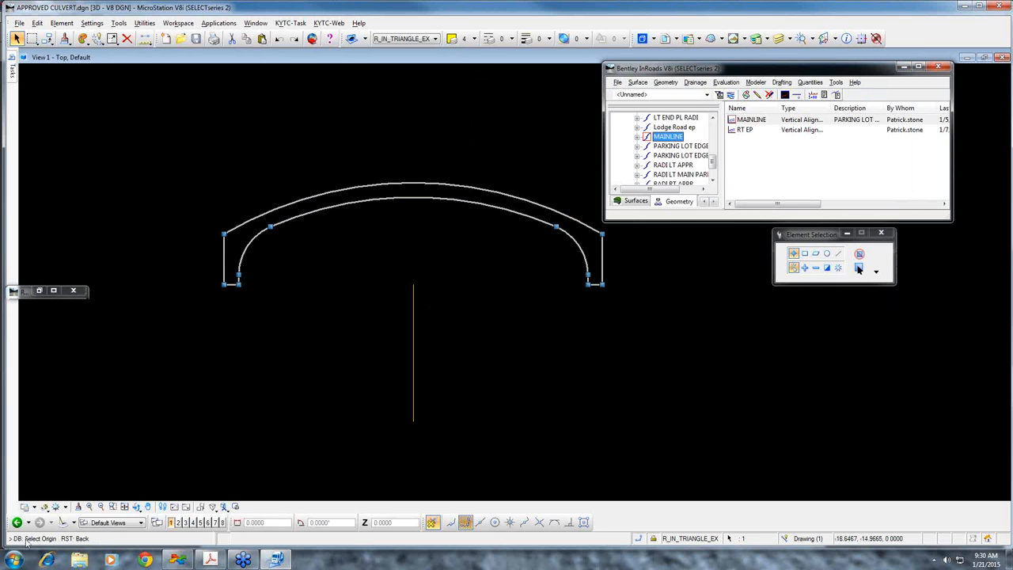
pyautogui.click(412, 308)
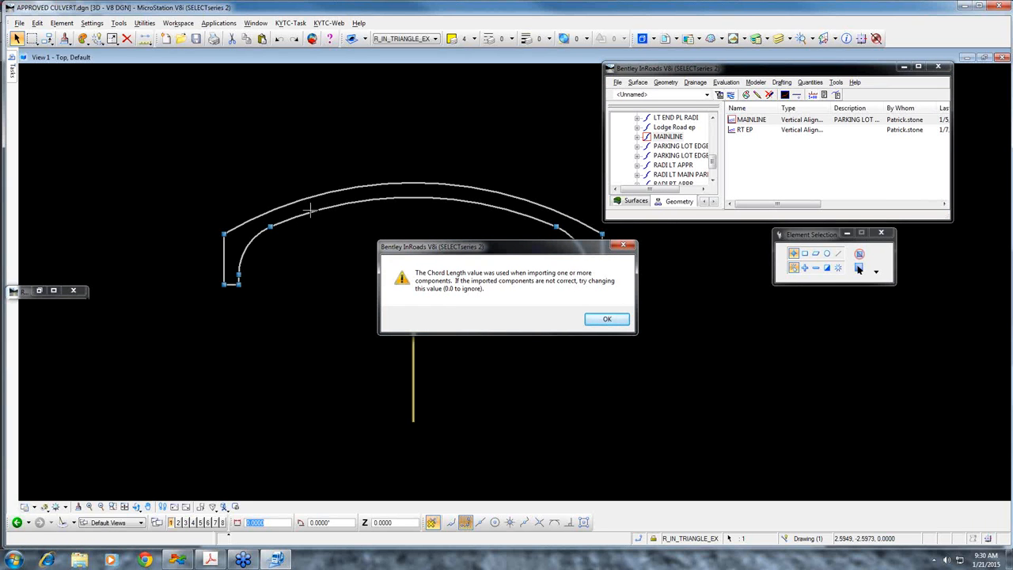
pyautogui.click(607, 321)
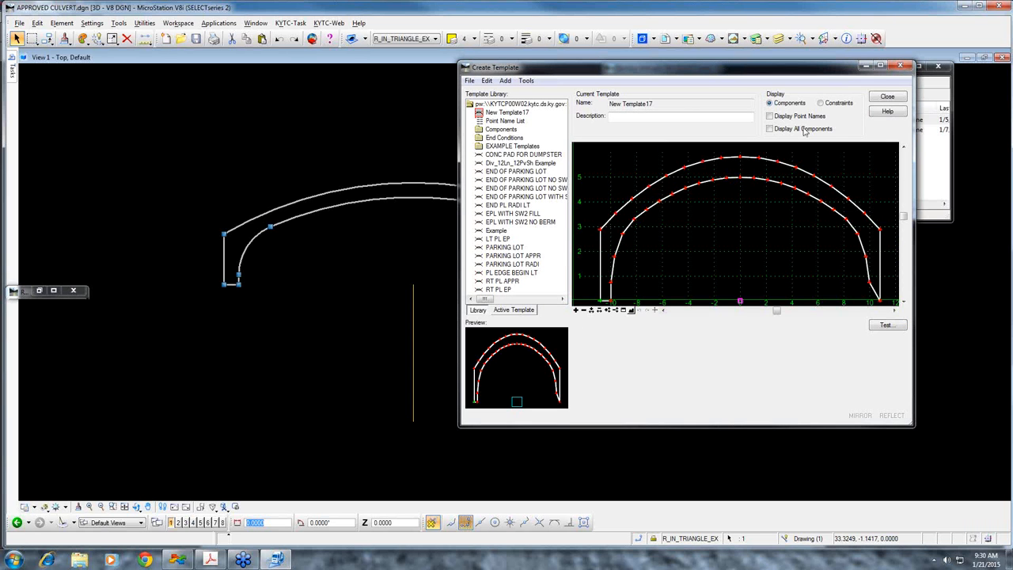
# Maximize Create Template and insert the missing inner corner point at the base of the culvert's right leg, at offset about 10, elevation about 0.03
pyautogui.click(882, 68)
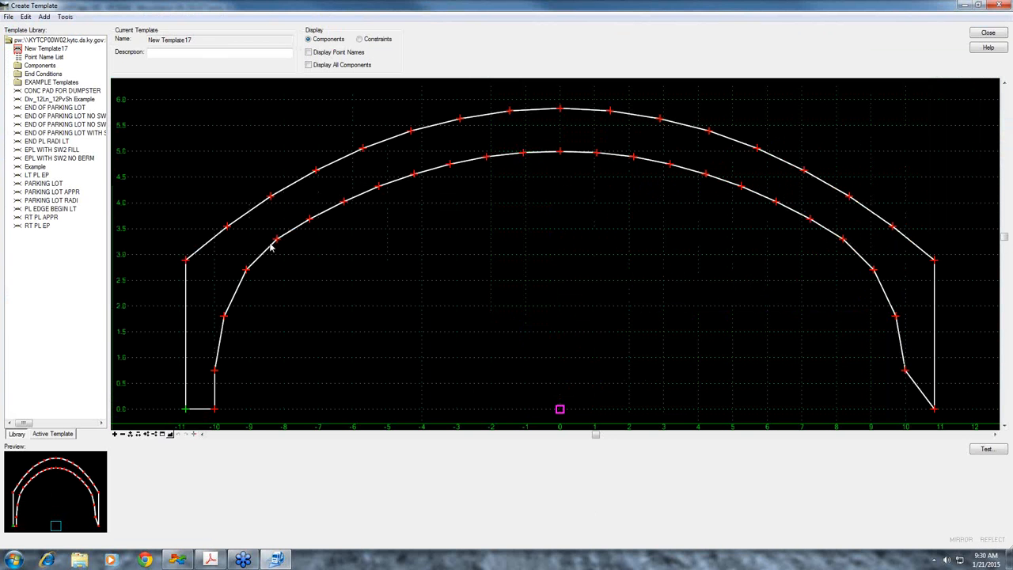
pyautogui.rightClick(278, 237)
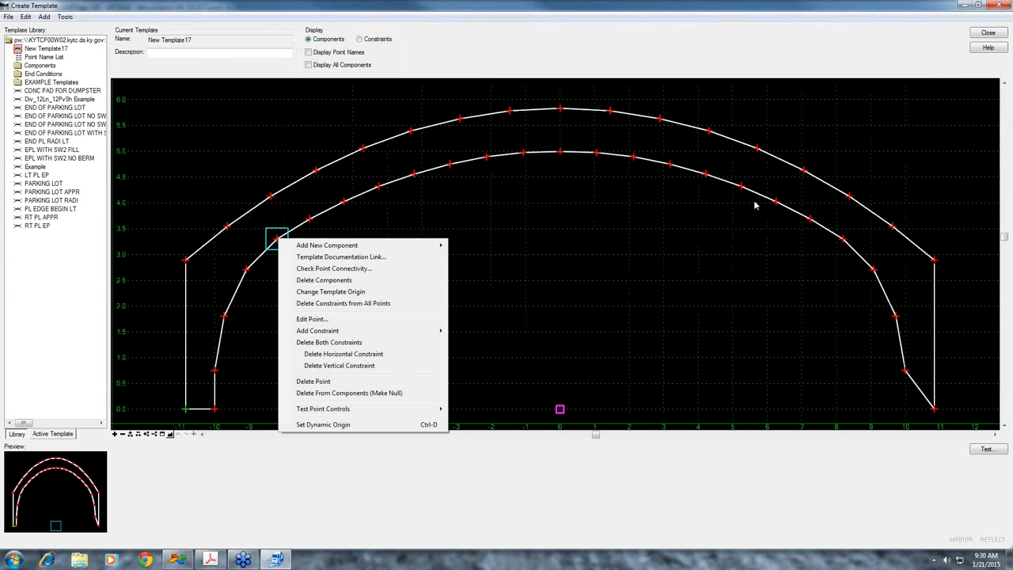
pyautogui.rightClick(599, 304)
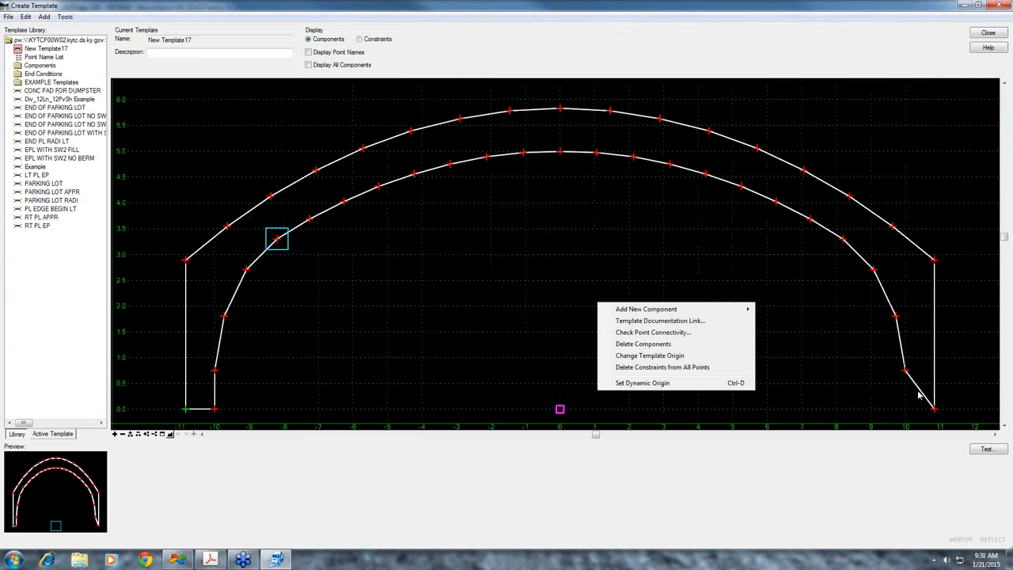
pyautogui.click(920, 396)
pyautogui.rightClick(915, 384)
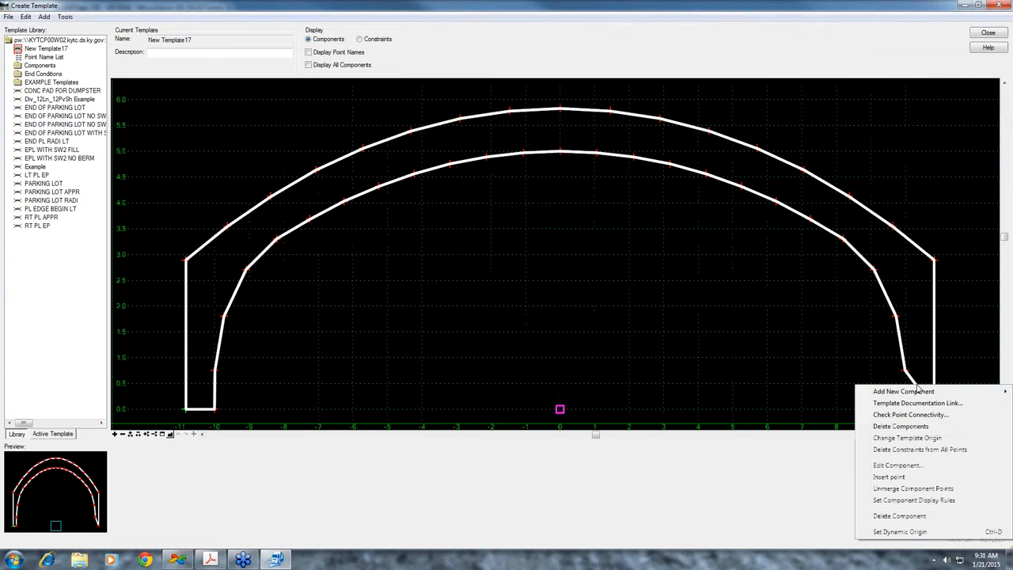
pyautogui.click(889, 477)
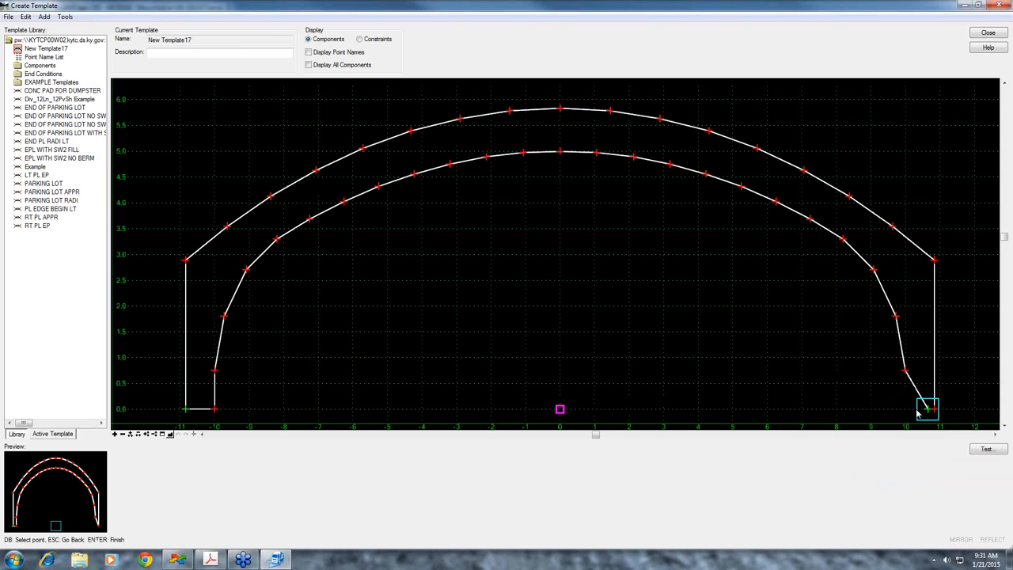
pyautogui.rightClick(857, 400)
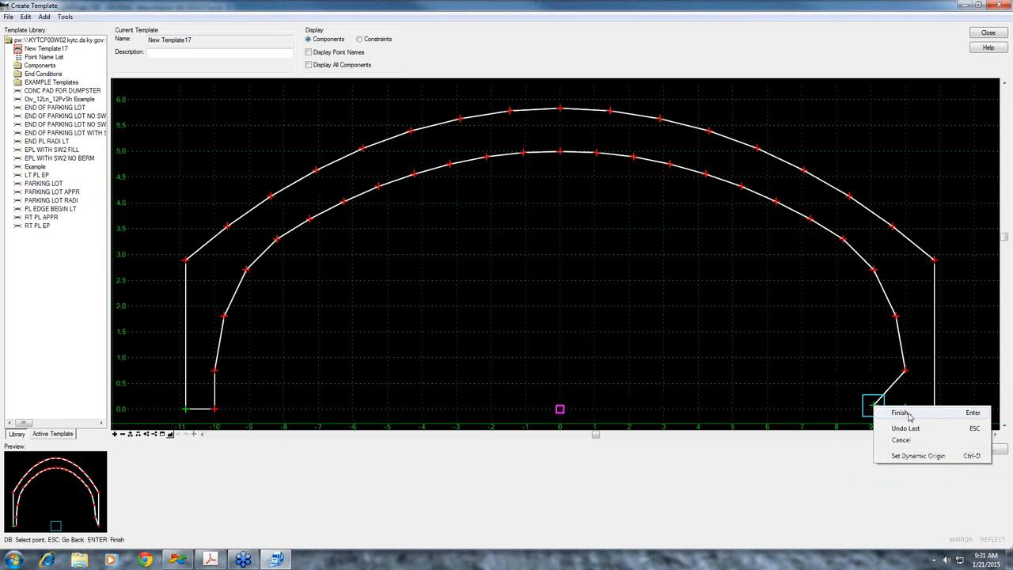
pyautogui.click(882, 411)
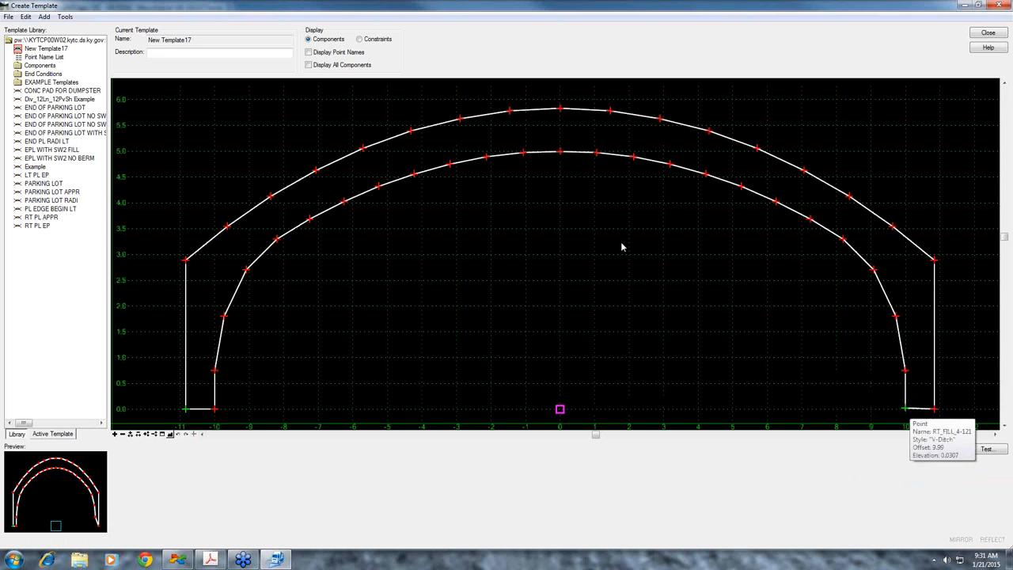
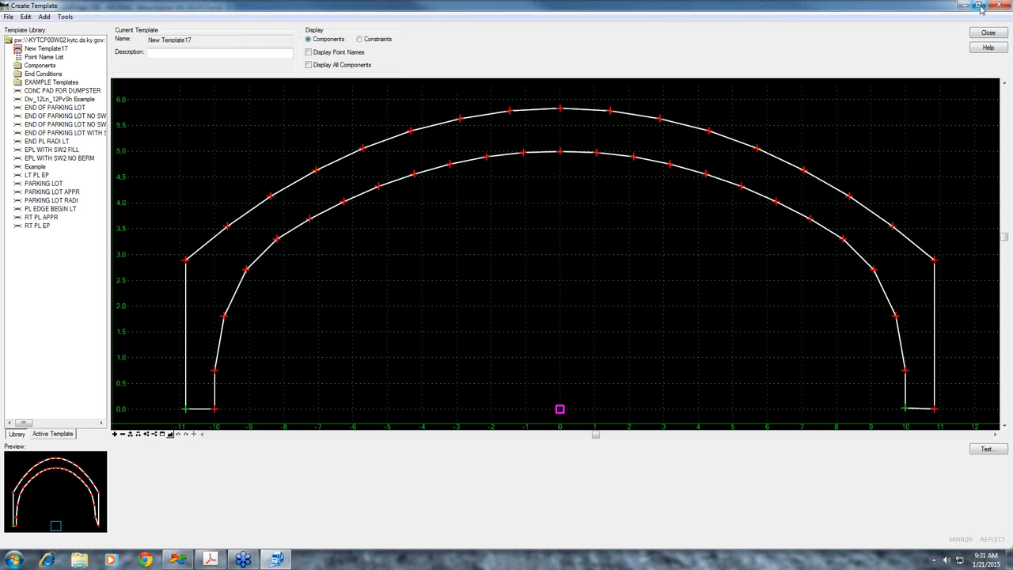
# Restore the Create Template window, clear the culvert outline selection, and close Import Template from Graphics
pyautogui.click(980, 6)
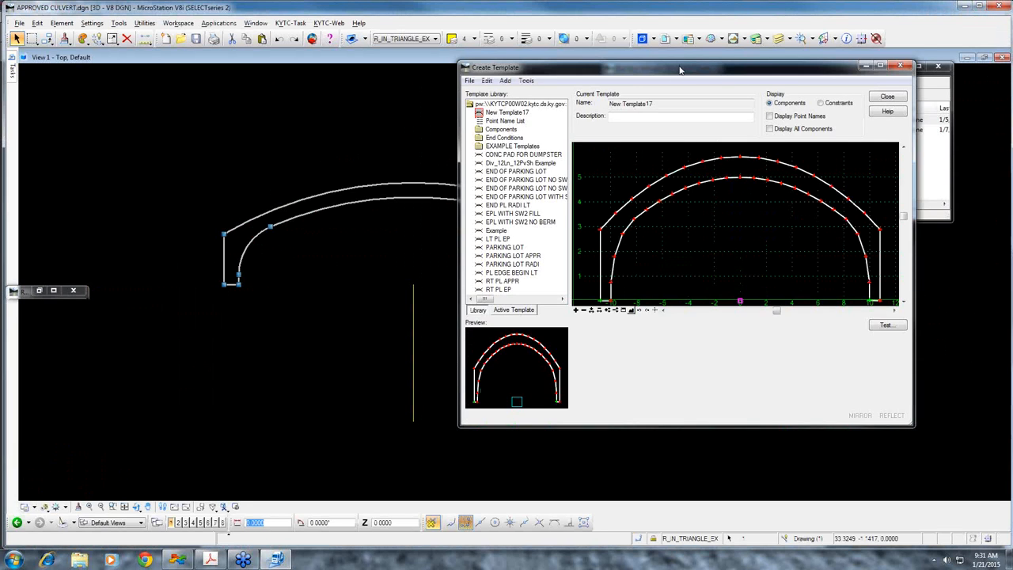
pyautogui.moveTo(680, 63); pyautogui.dragTo(851, 121)
pyautogui.scroll(-6, 502, 260)
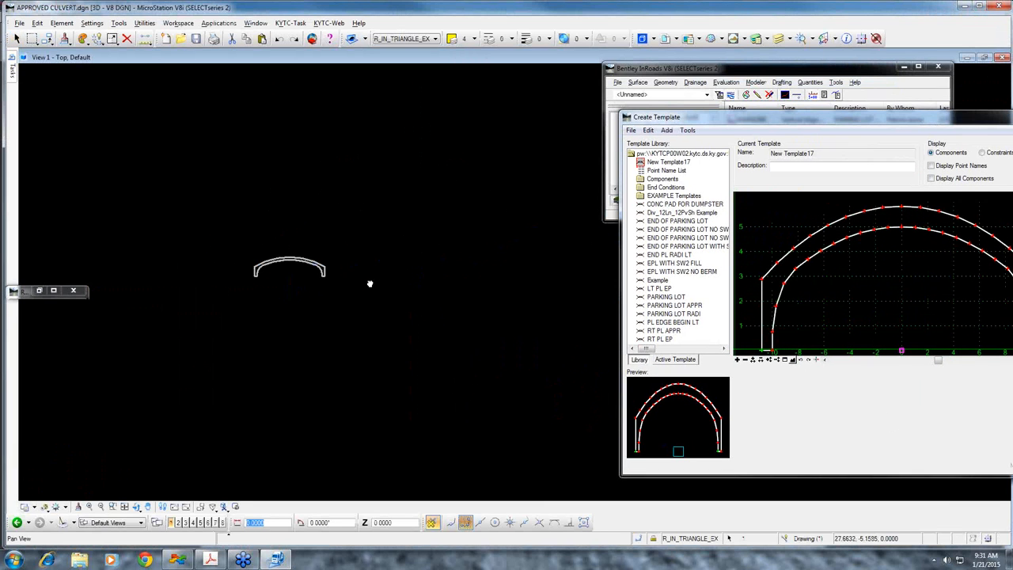
pyautogui.click(332, 243)
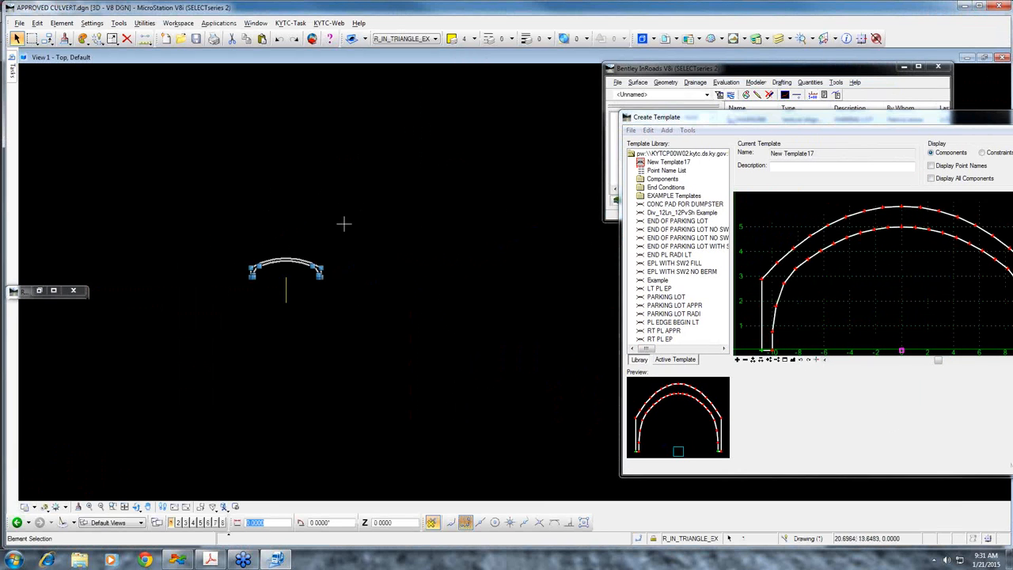
pyautogui.click(389, 215)
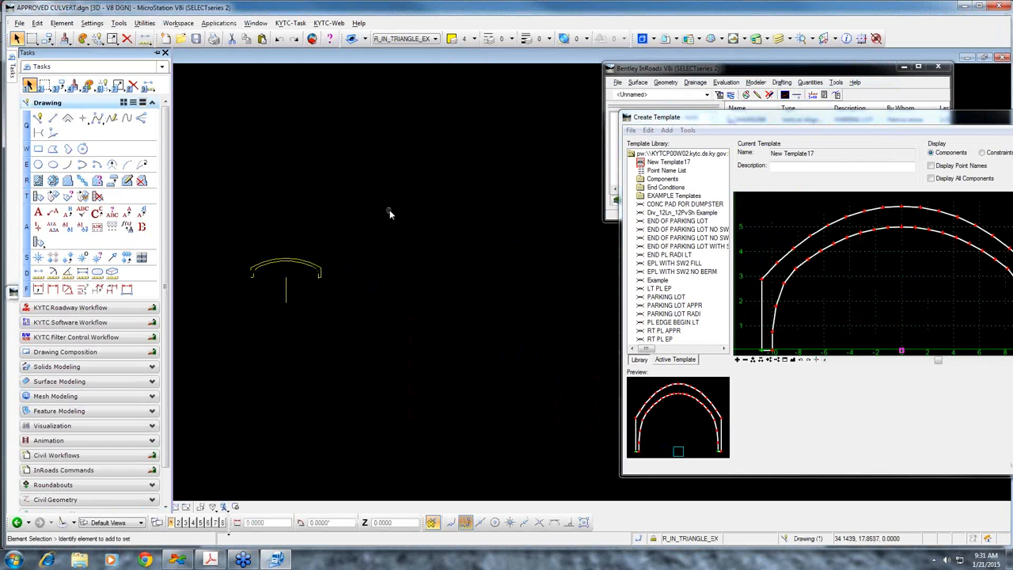
pyautogui.moveTo(843, 120); pyautogui.dragTo(785, 86)
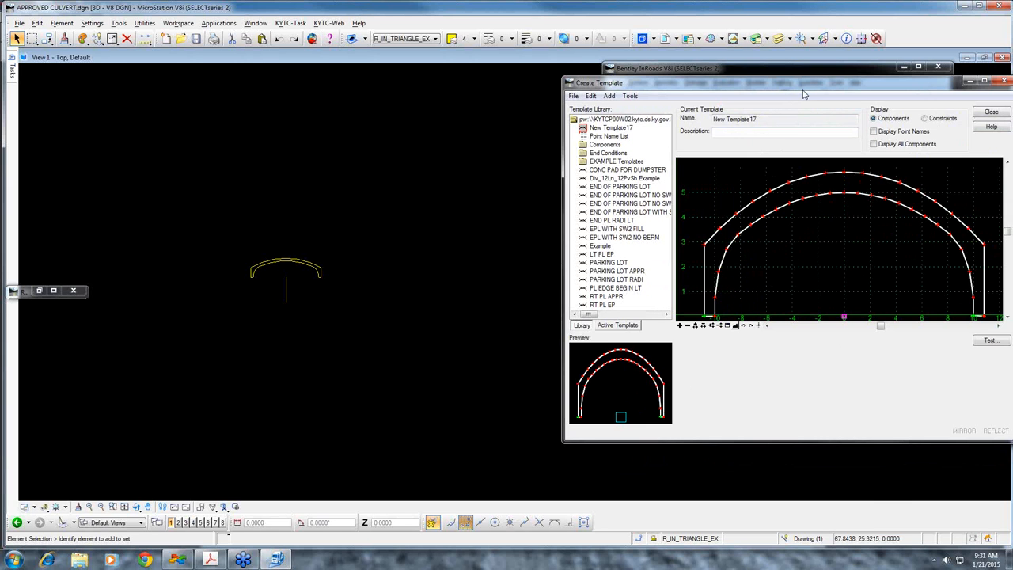
pyautogui.moveTo(809, 88); pyautogui.dragTo(677, 253)
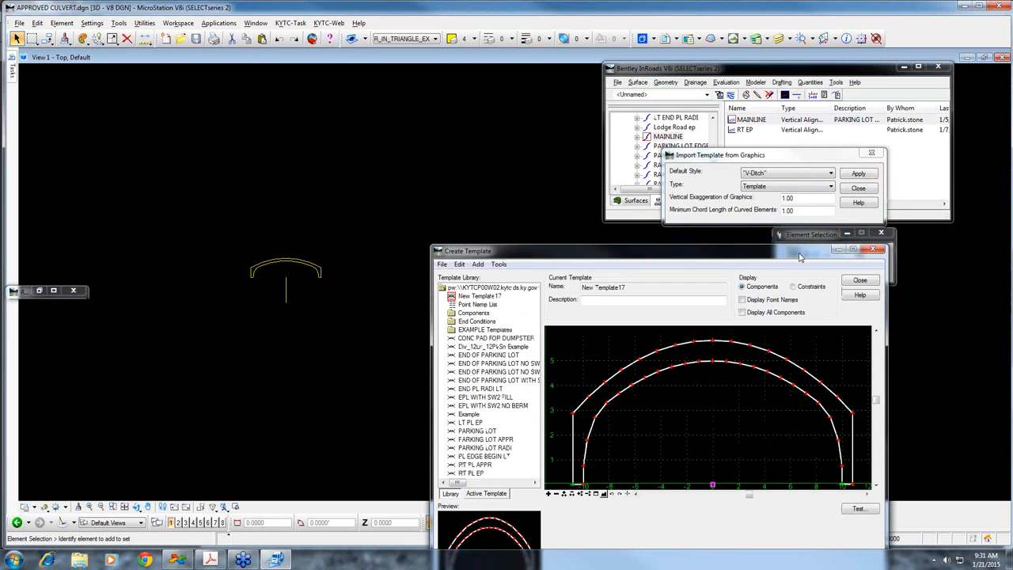
pyautogui.click(865, 190)
# Set the global scale factors to 5 for text and 1 for cell and line style
pyautogui.click(837, 82)
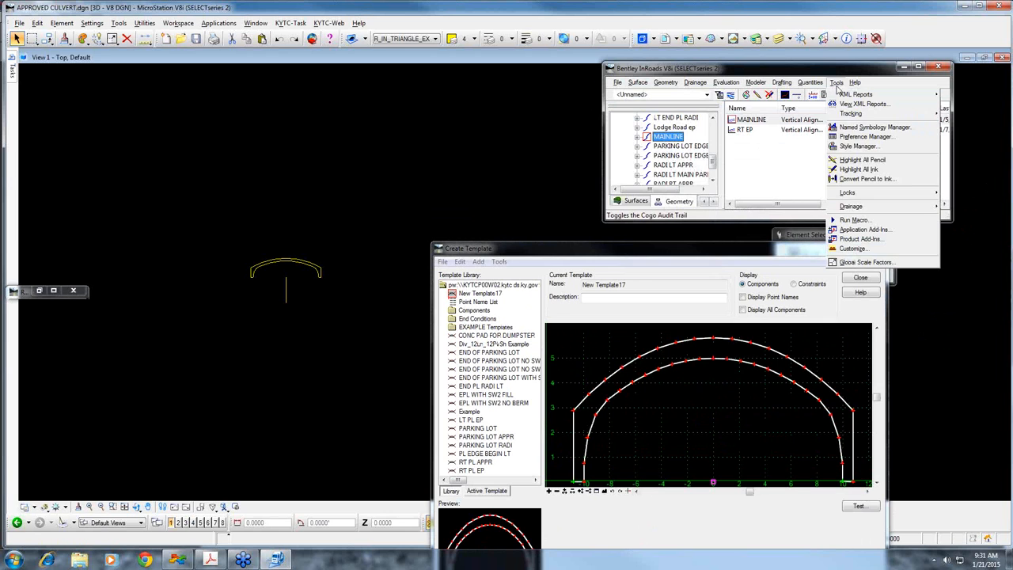
pyautogui.click(866, 262)
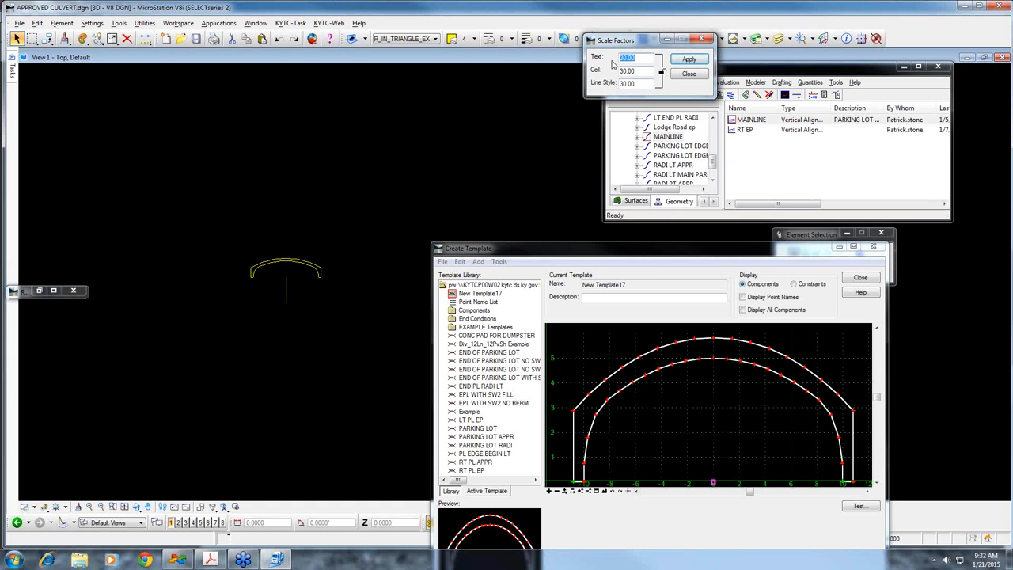
pyautogui.write('5')
pyautogui.press('Tab')
pyautogui.write('111')
pyautogui.press('Tab')
pyautogui.write('1')
pyautogui.hotkey('shift', 'Tab')
pyautogui.write('1')
pyautogui.click(689, 73)
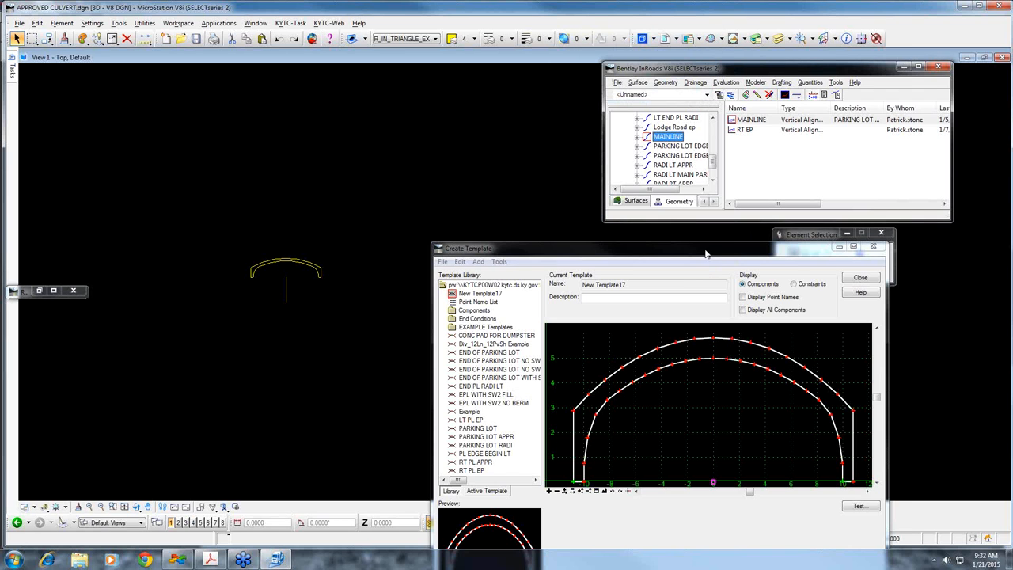
# Open the display settings for the "Div_12Ln_12PvSh Example" template and load the Typical Sections preference
pyautogui.moveTo(707, 253); pyautogui.dragTo(832, 206)
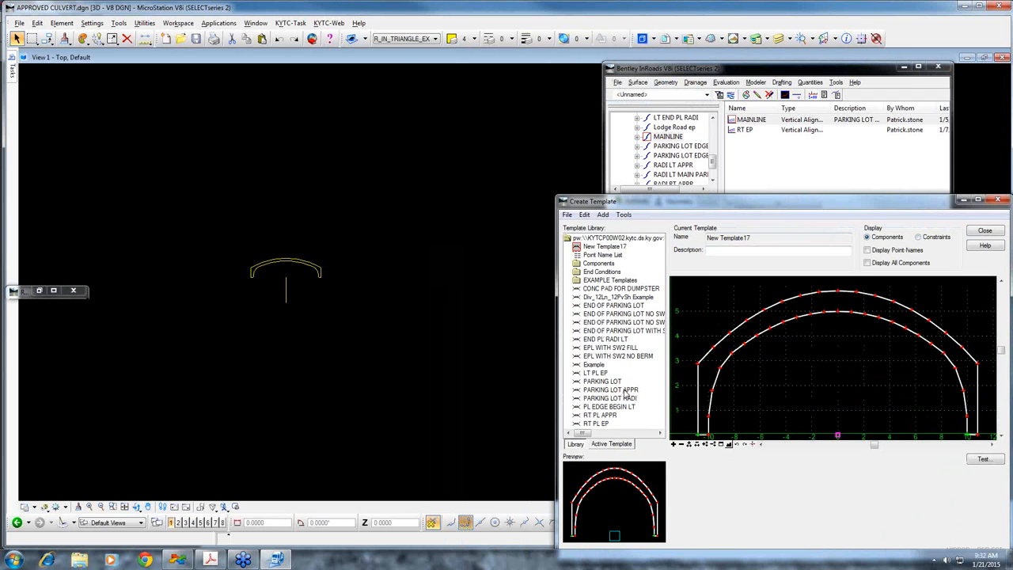
pyautogui.click(617, 298)
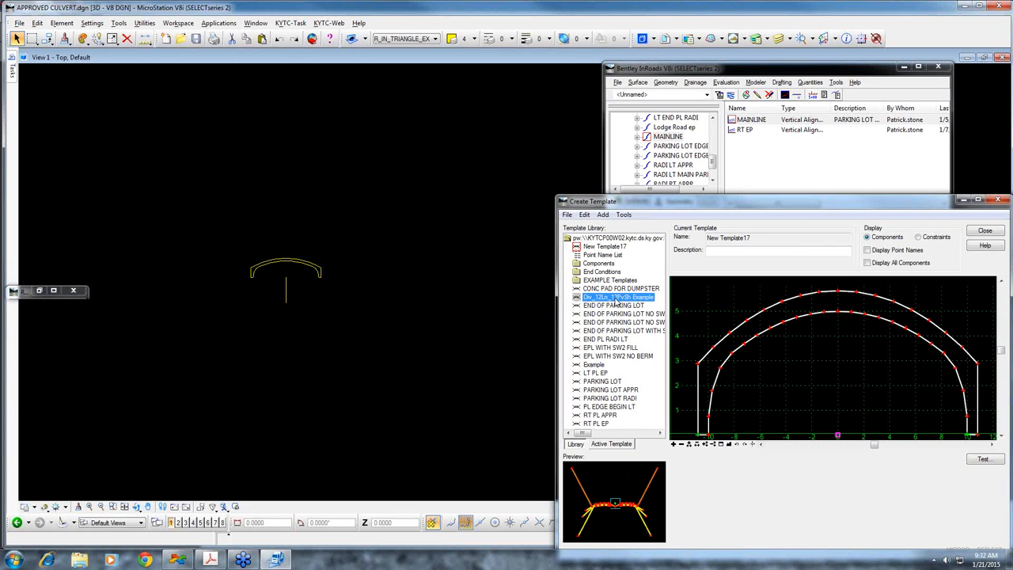
pyautogui.rightClick(625, 300)
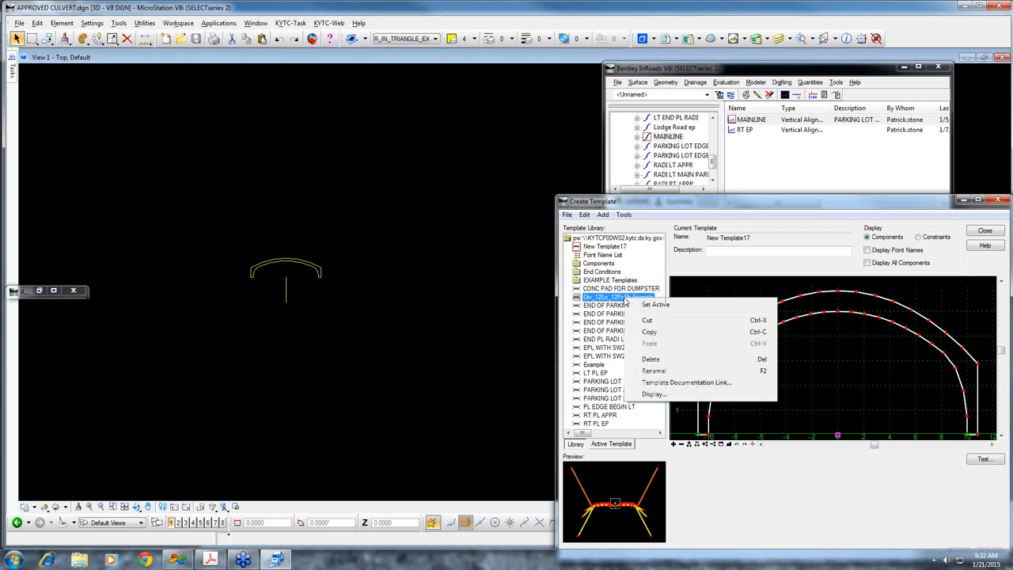
pyautogui.click(654, 394)
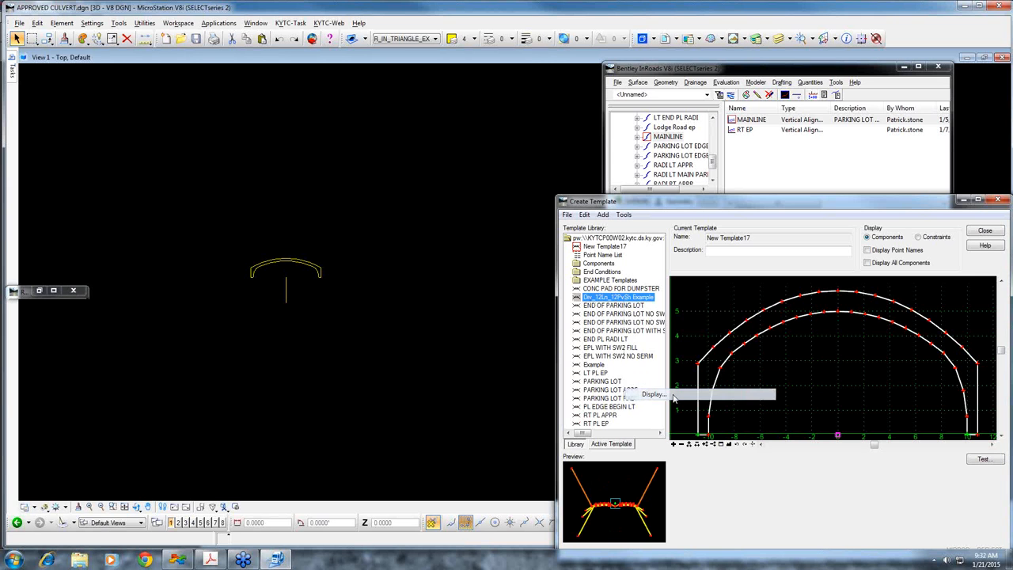
pyautogui.moveTo(795, 233); pyautogui.dragTo(709, 130)
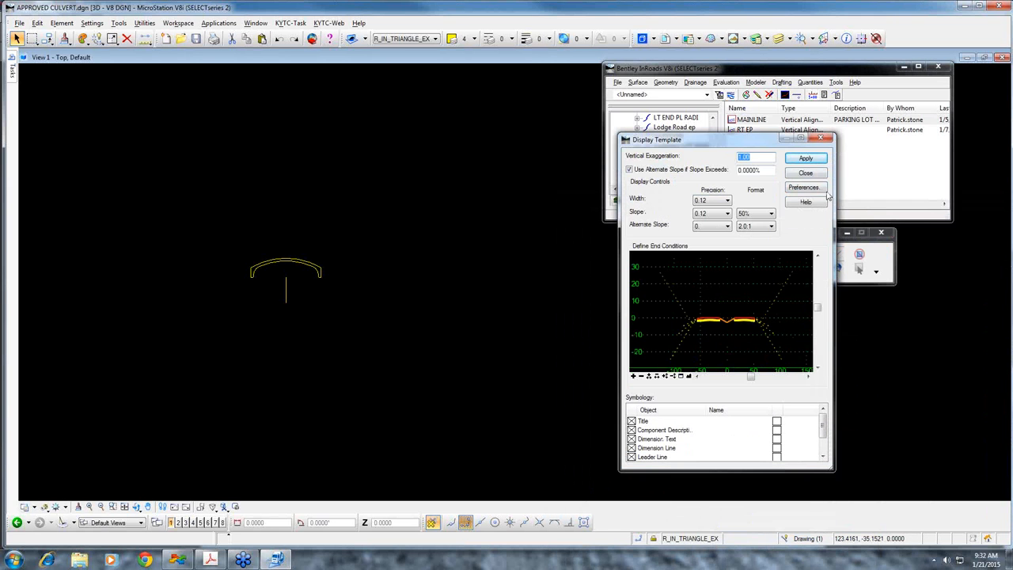
pyautogui.click(804, 188)
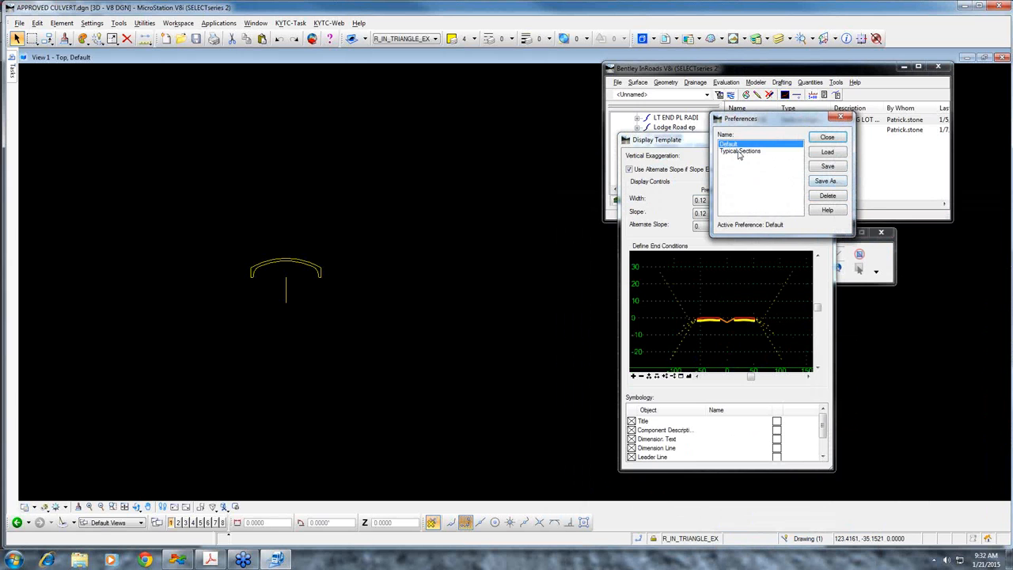
pyautogui.click(741, 150)
pyautogui.click(827, 151)
pyautogui.click(827, 137)
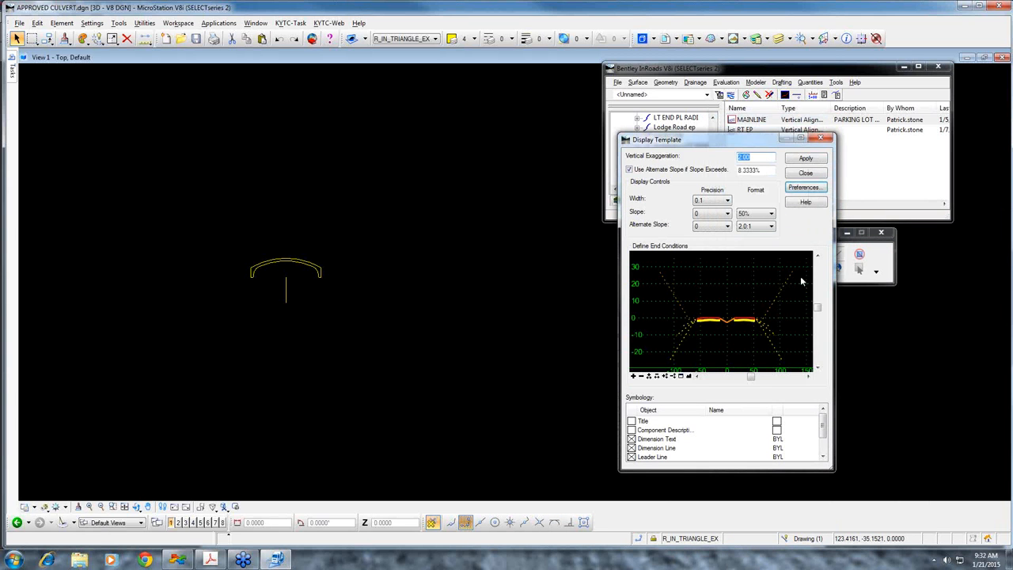
# Choose the left fill and right cut end conditions, and place the template display in the drawing near the culvert section
pyautogui.click(688, 376)
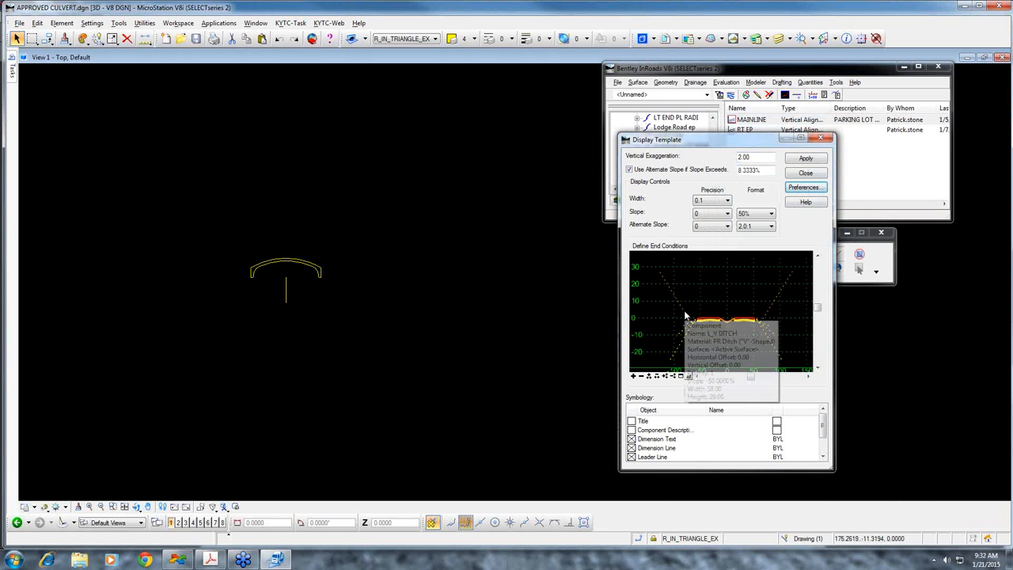
pyautogui.moveTo(683, 345)
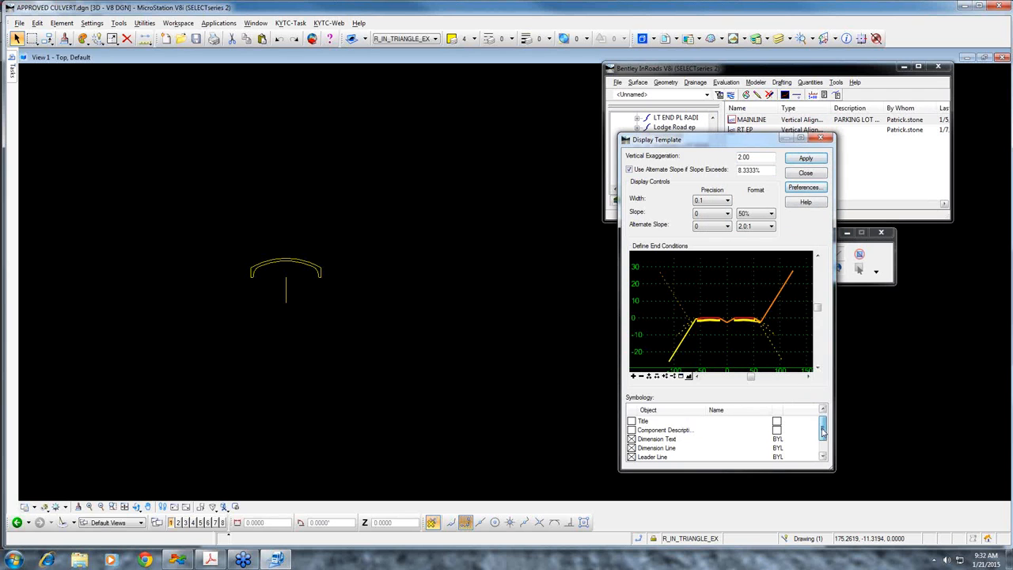
pyautogui.moveTo(823, 431); pyautogui.dragTo(645, 436)
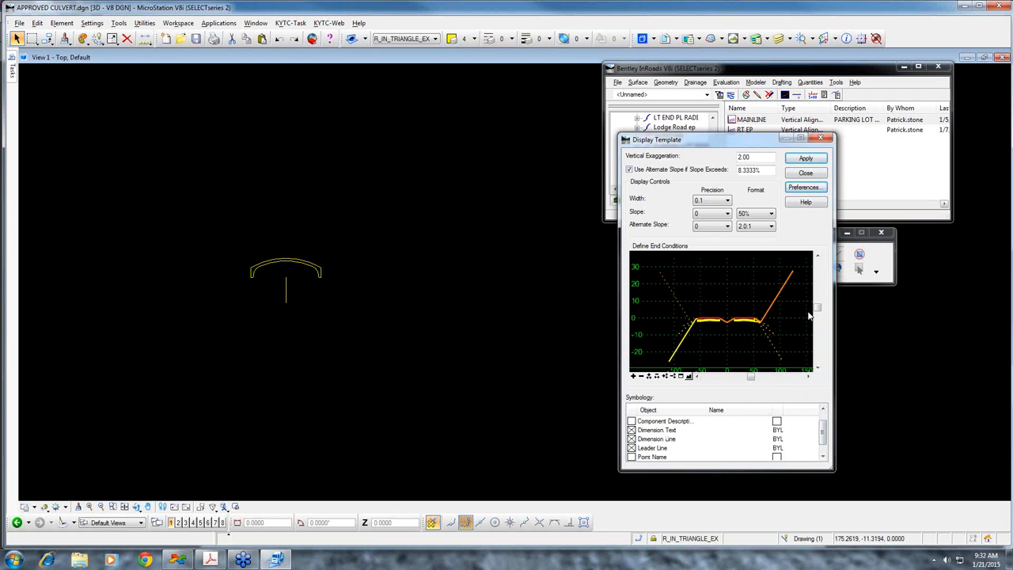
pyautogui.click(805, 173)
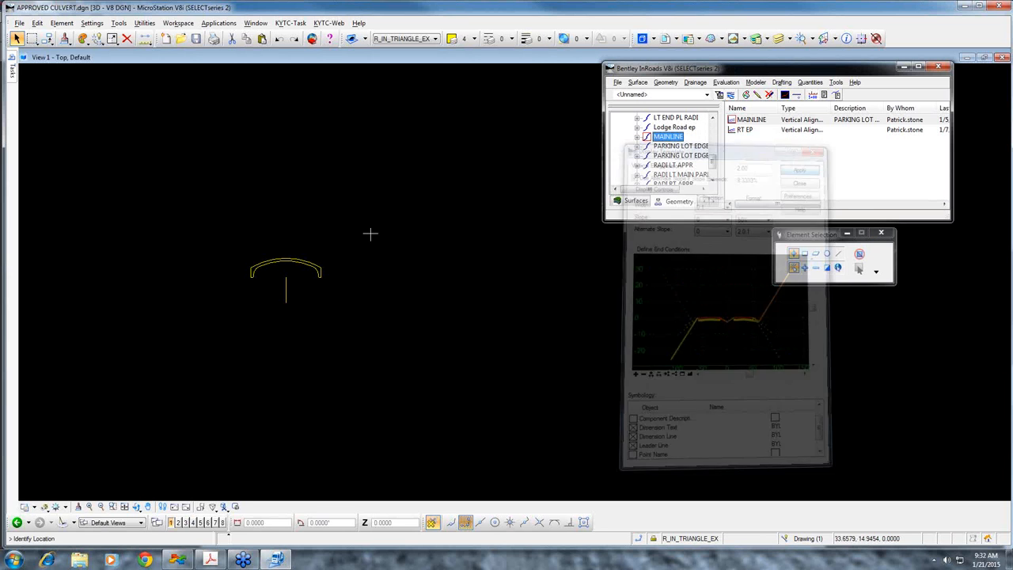
pyautogui.click(361, 248)
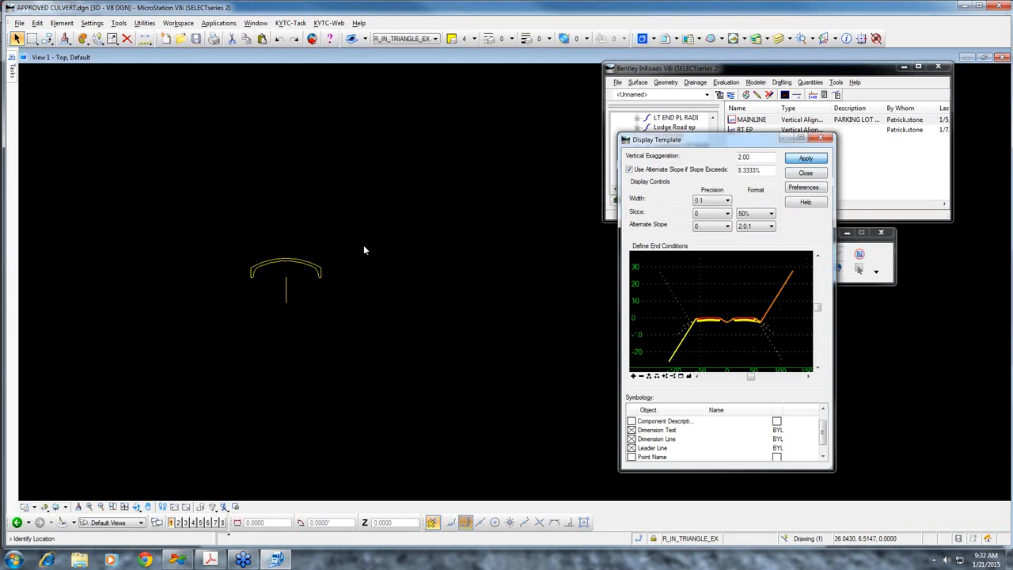
# Examine the placed typical section's lane and shoulder widths, slope labels and end conditions
pyautogui.scroll(7, 269, 228)
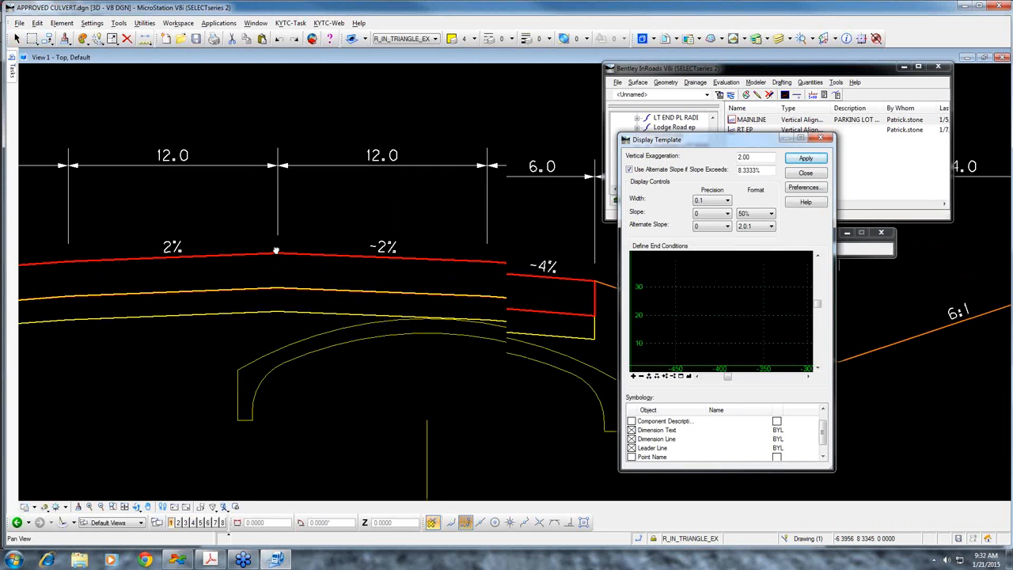
pyautogui.scroll(-6, 400, 321)
pyautogui.scroll(-5, 380, 341)
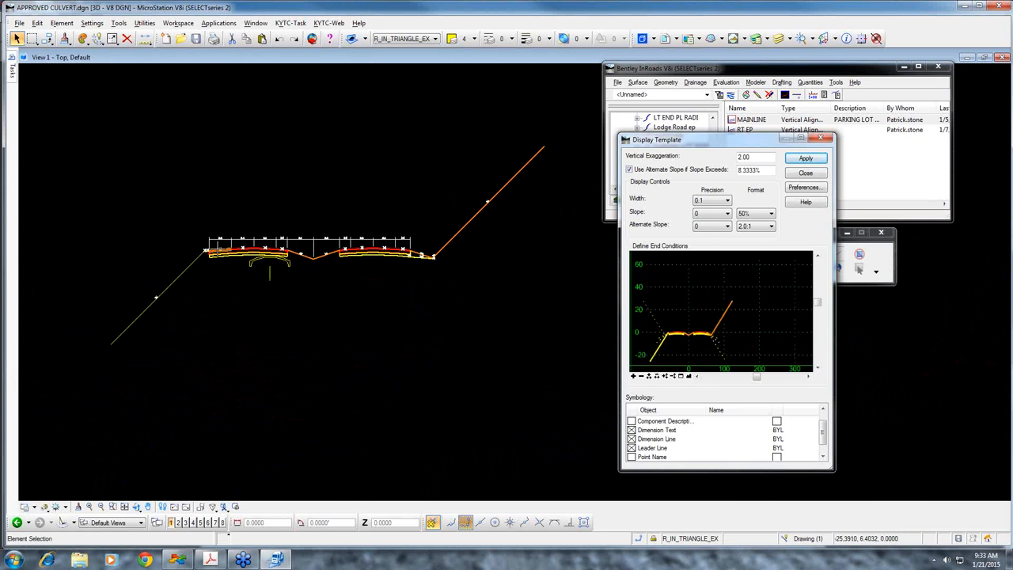
pyautogui.scroll(4, 218, 250)
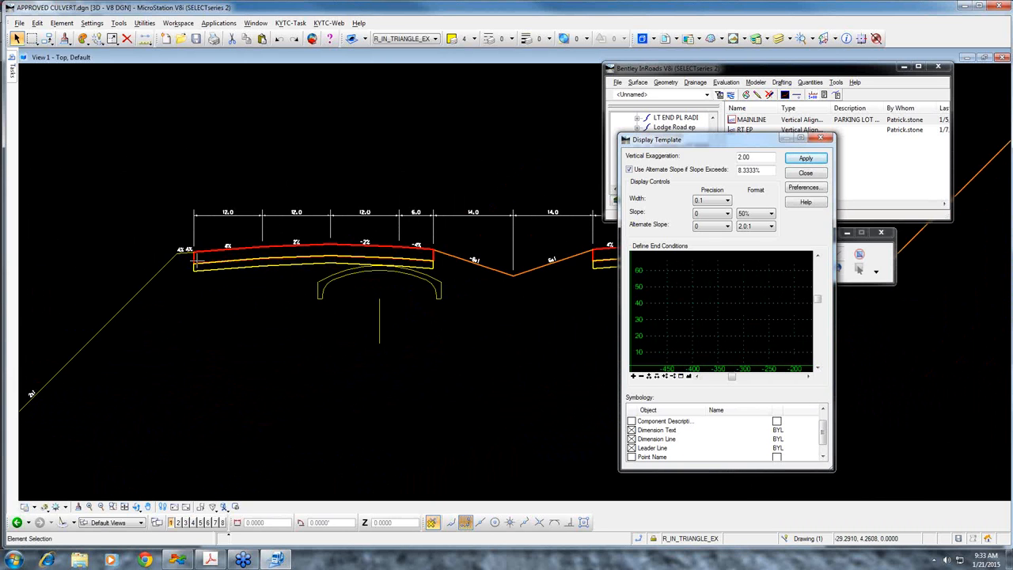
pyautogui.moveTo(186, 262); pyautogui.dragTo(322, 283, button='middle')
pyautogui.scroll(4, 310, 268)
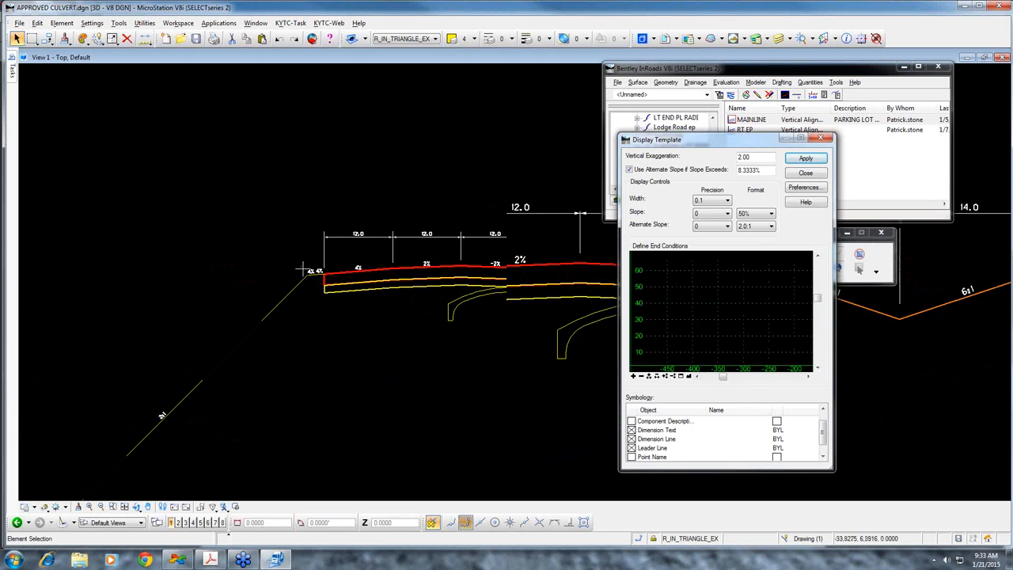
pyautogui.scroll(-4, 328, 267)
pyautogui.moveTo(432, 342); pyautogui.dragTo(224, 240, button='middle')
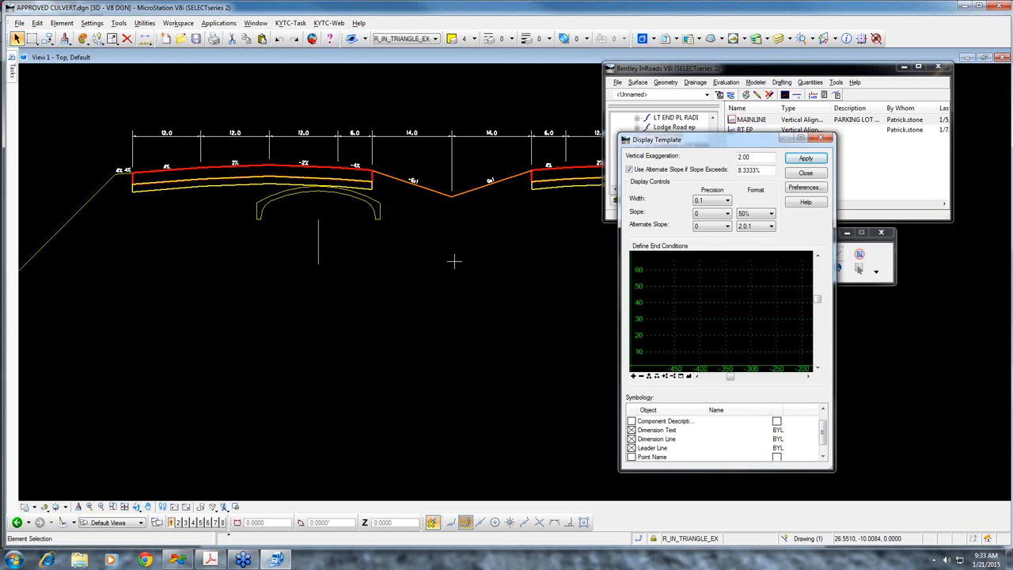
# Close Display Template, make the "Example" template active, and maximize Create Template around its left end conditions
pyautogui.click(806, 172)
pyautogui.moveTo(793, 203); pyautogui.dragTo(664, 146)
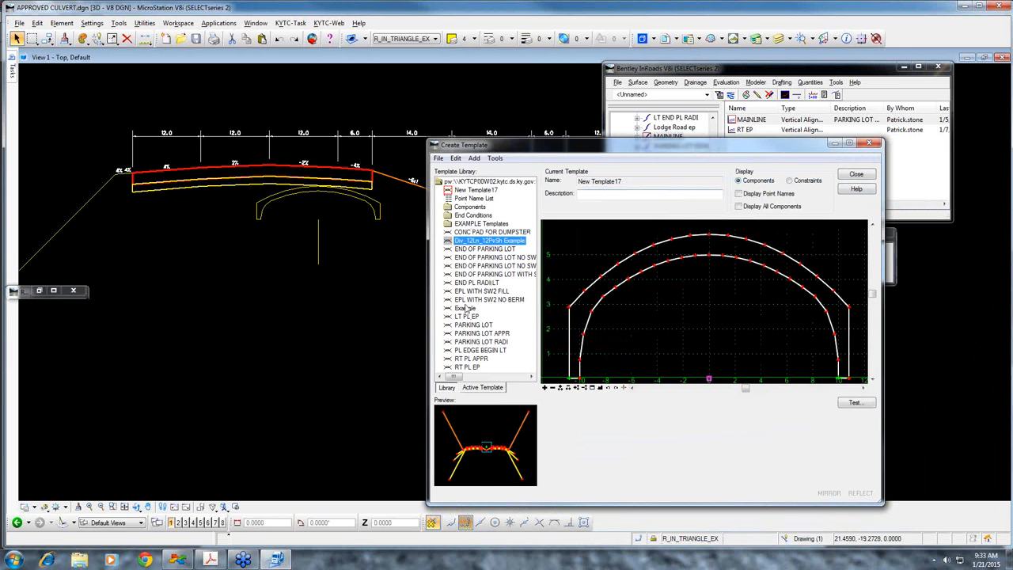
pyautogui.click(467, 309)
pyautogui.doubleClick(467, 309)
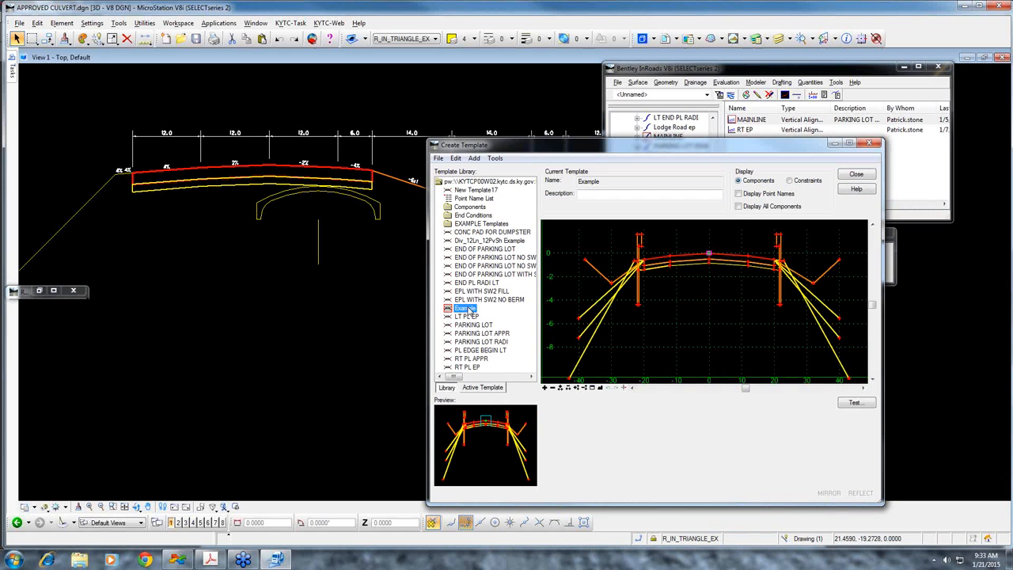
pyautogui.scroll(2, 619, 289)
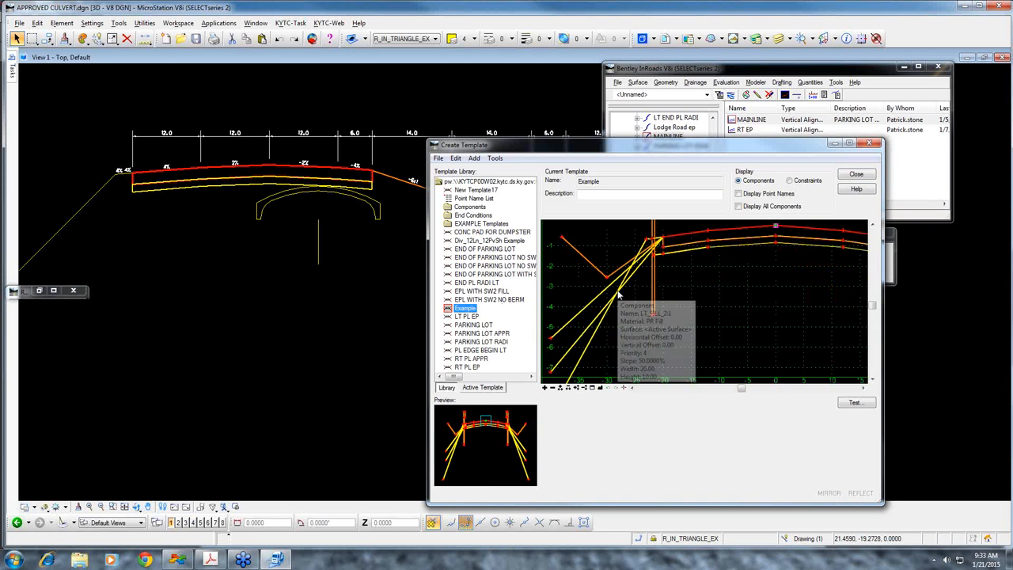
pyautogui.click(849, 143)
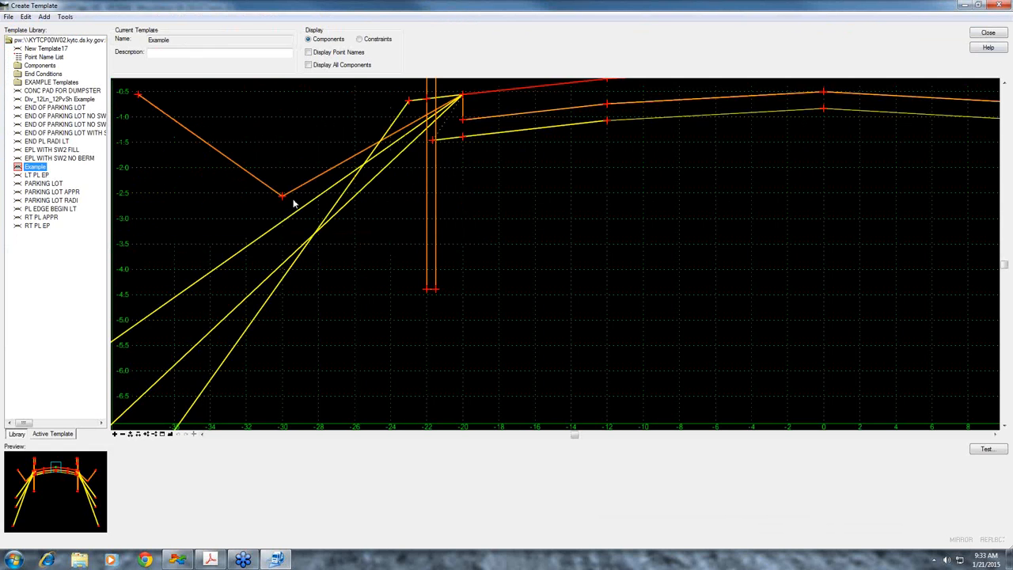
# Set the slope constraint of the left ditch point LT_DV to 50% and apply it
pyautogui.moveTo(283, 196)
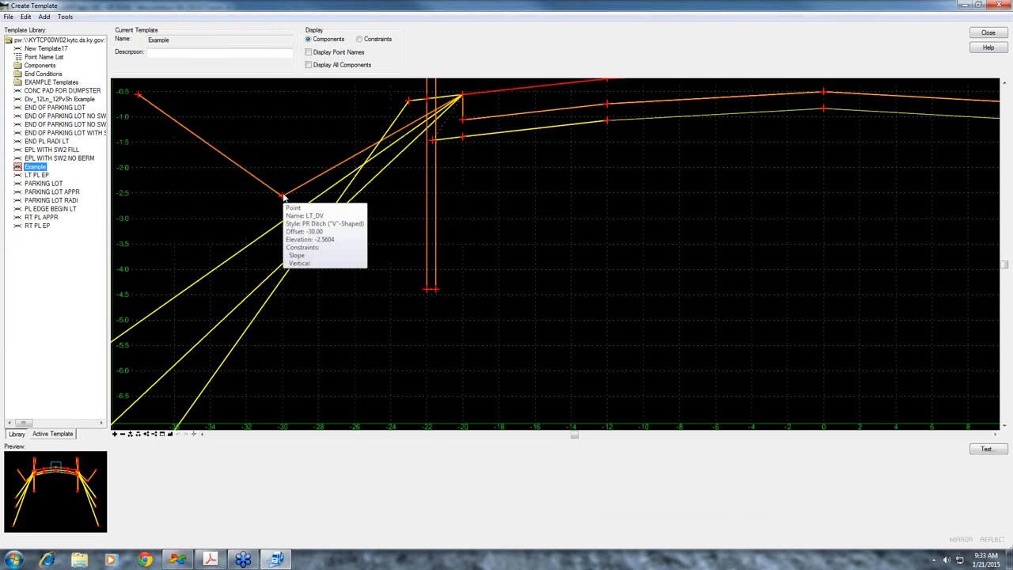
pyautogui.doubleClick(283, 197)
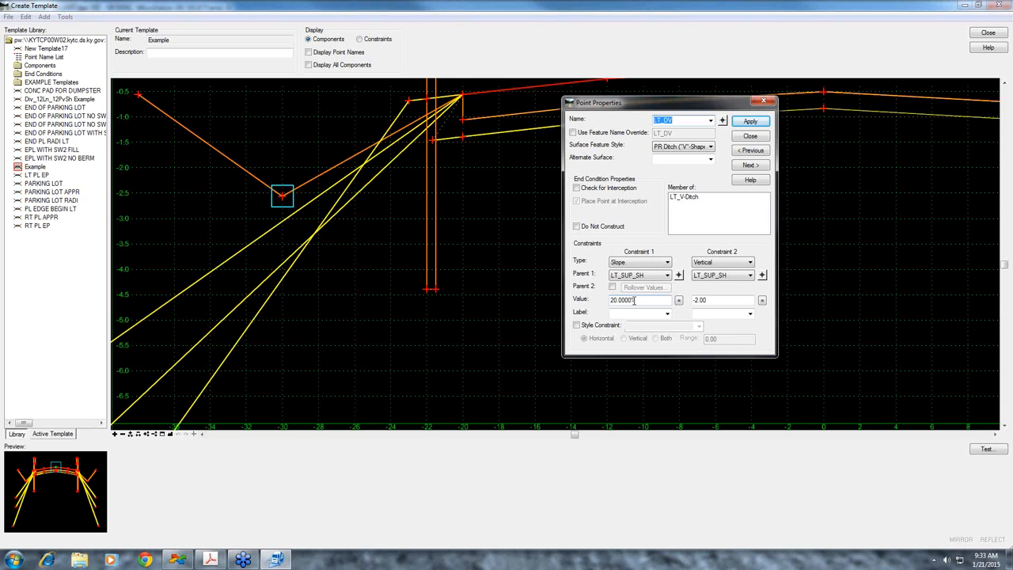
pyautogui.moveTo(634, 300); pyautogui.dragTo(596, 301)
pyautogui.write('1:2')
pyautogui.press('Tab')
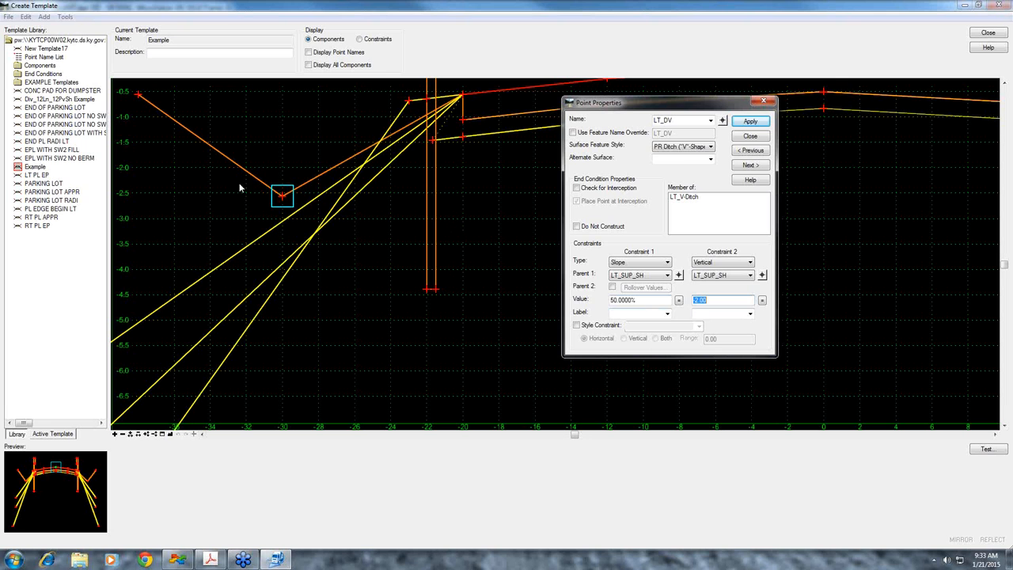
pyautogui.click(750, 121)
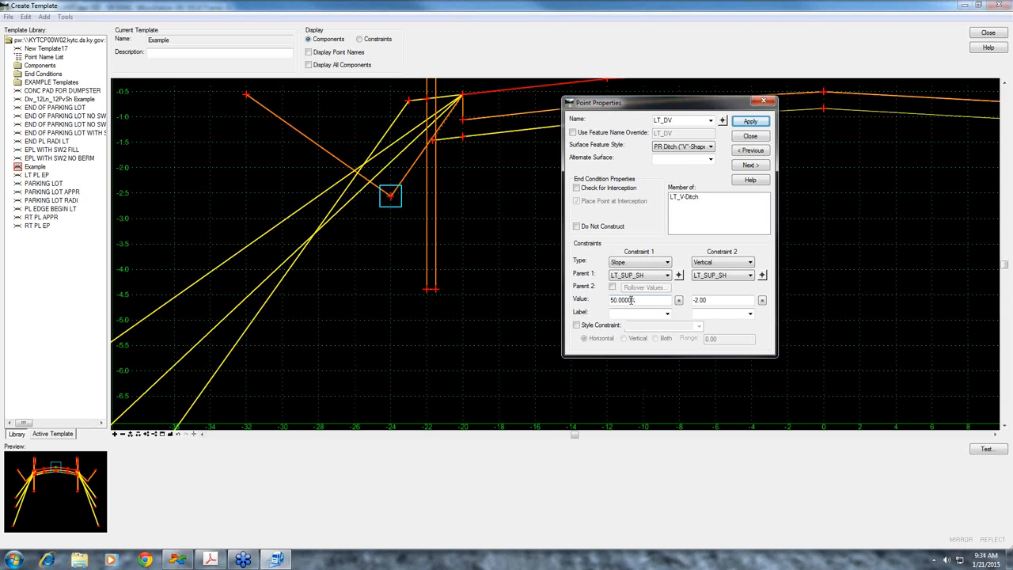
# Set the slope constraint of point LT_DV to 33% and apply it
pyautogui.moveTo(633, 300); pyautogui.dragTo(550, 306)
pyautogui.write('33')
pyautogui.press('Tab')
pyautogui.click(748, 121)
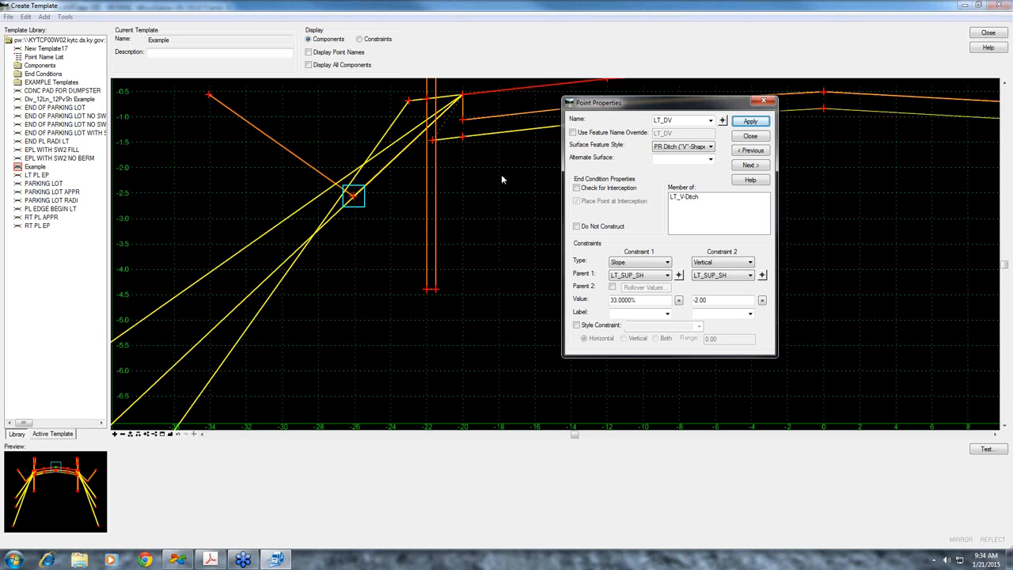
# Close Point Properties and Create Template without saving the changes to the KYTC Components.itl template library
pyautogui.click(177, 560)
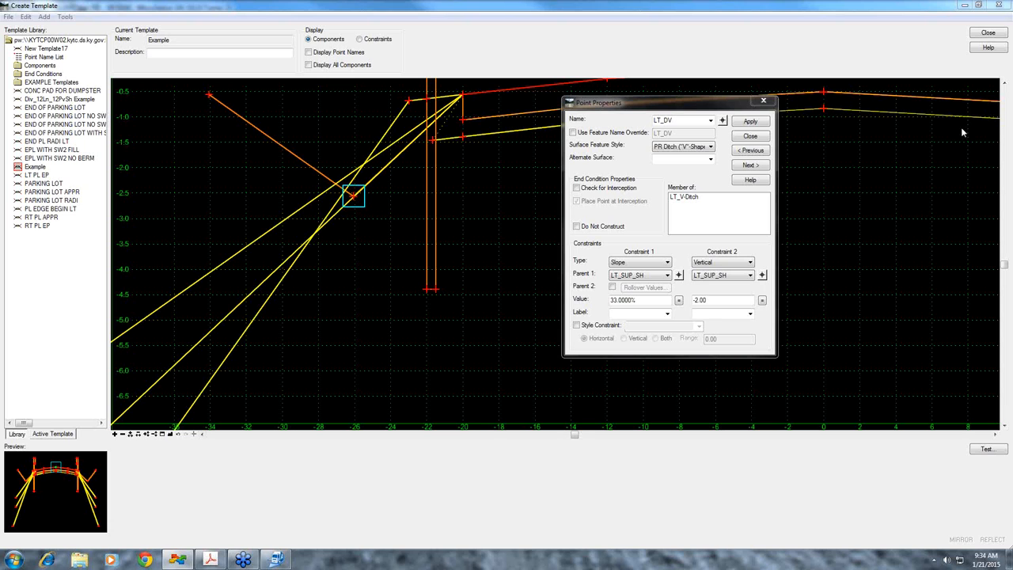
pyautogui.click(990, 33)
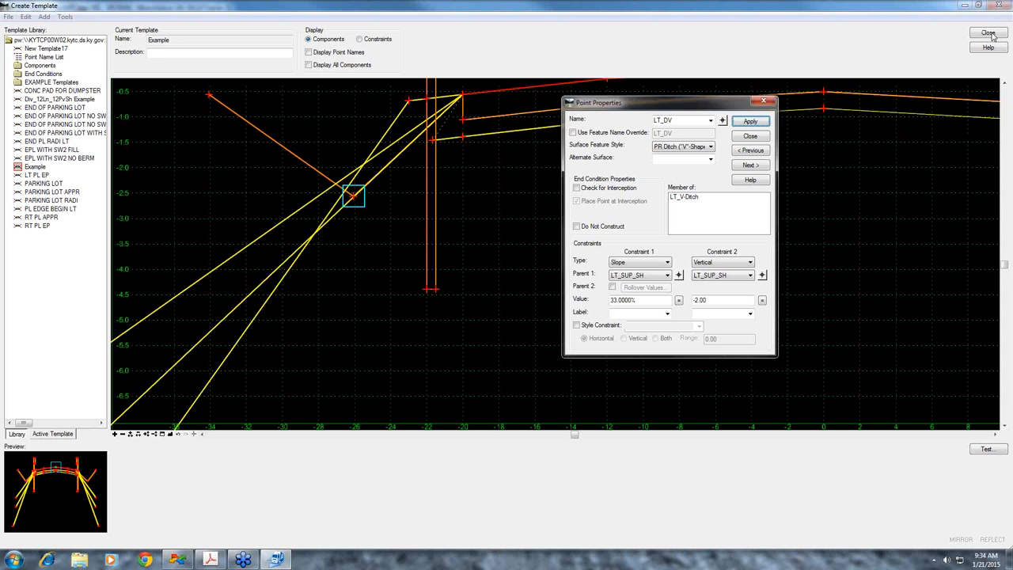
pyautogui.click(751, 137)
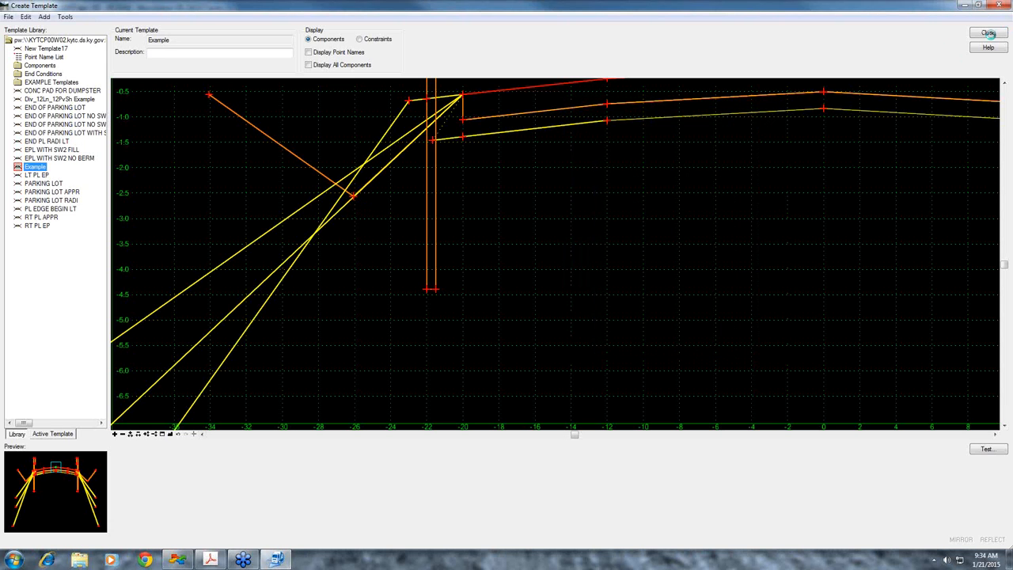
pyautogui.click(990, 34)
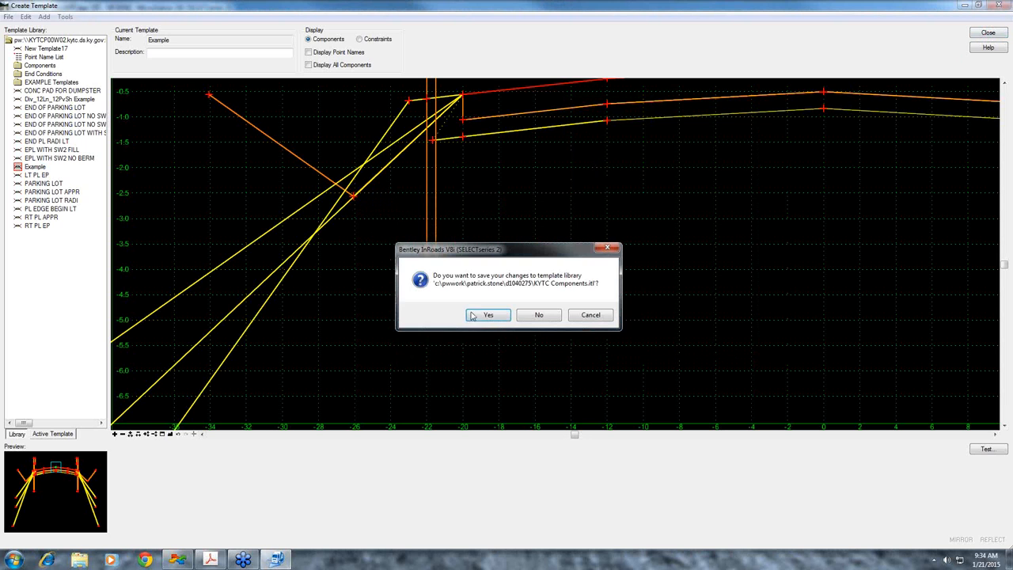
pyautogui.click(541, 315)
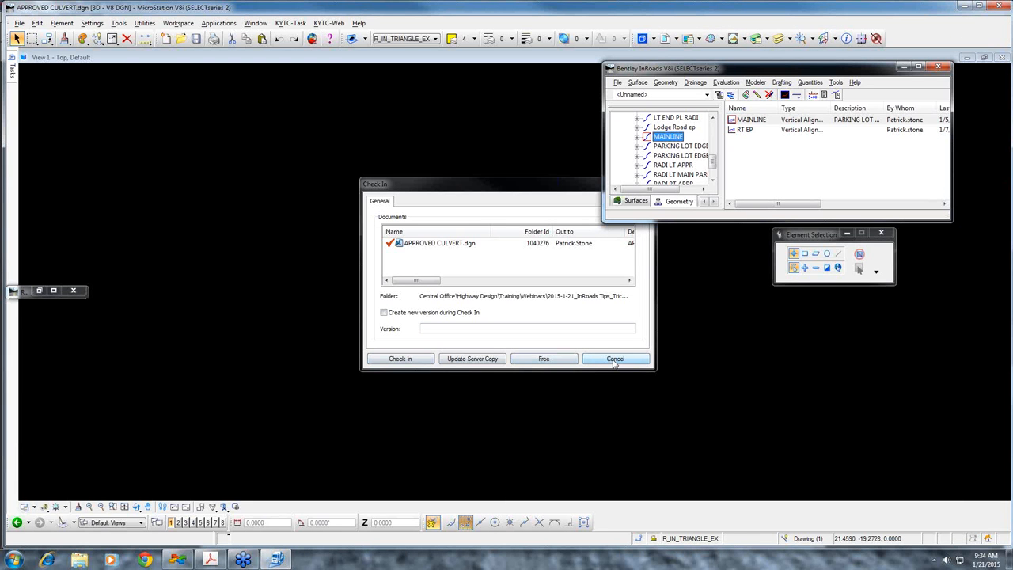
# Switch to CROSS SECTIONS.DGN, cancelling the check-in of APPROVED CULVERT.dgn and checking in the raster document KYTC_Approved_Culverts.pdf
pyautogui.click(615, 361)
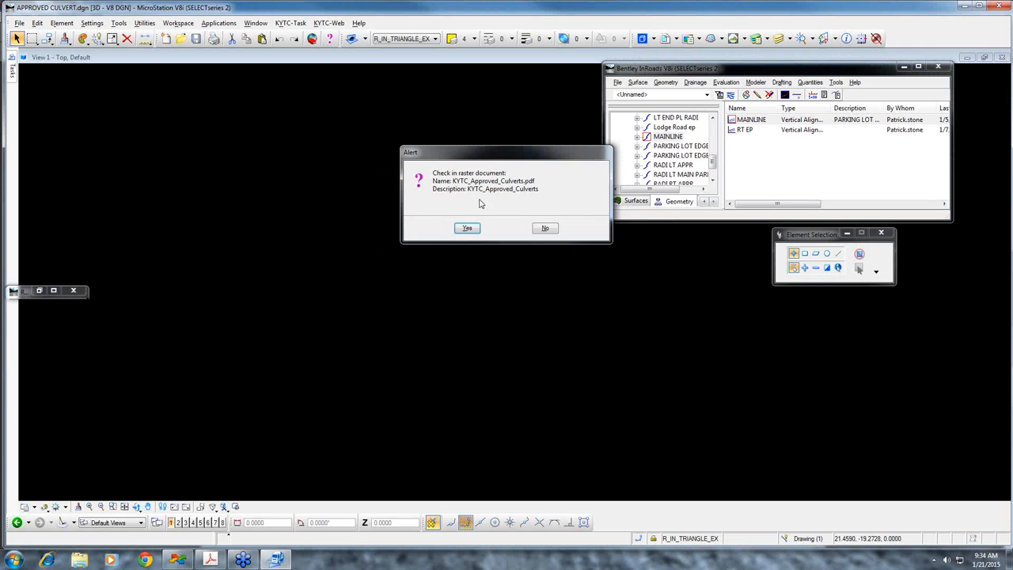
pyautogui.click(467, 229)
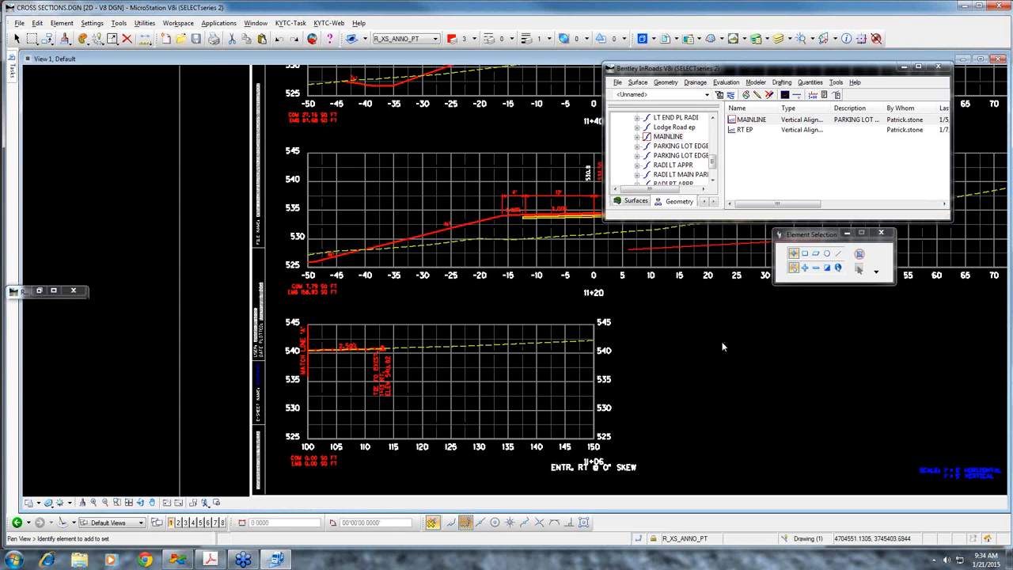
pyautogui.moveTo(724, 345); pyautogui.dragTo(671, 343, button='middle')
pyautogui.scroll(-6, 671, 344)
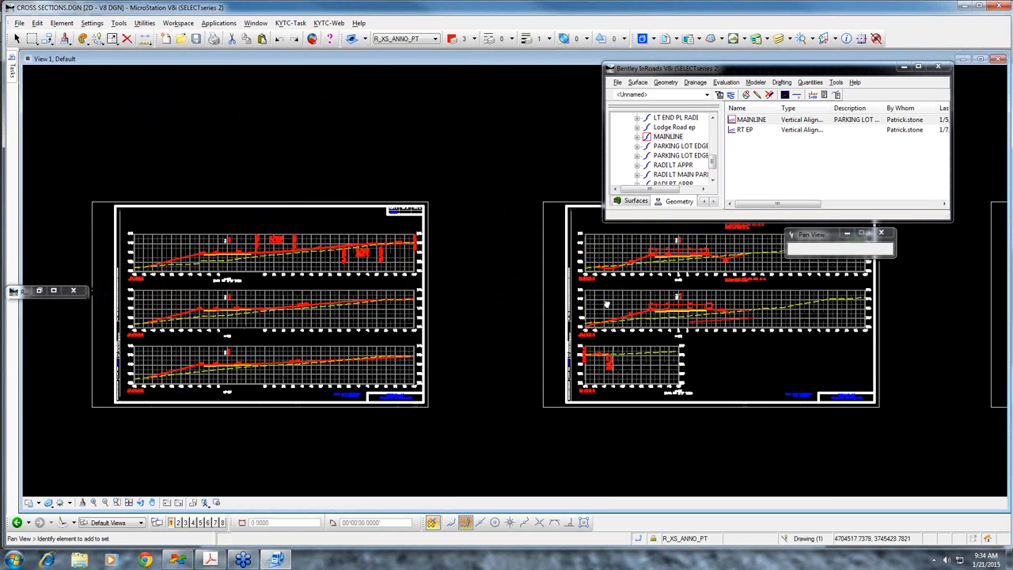
pyautogui.press('Escape')
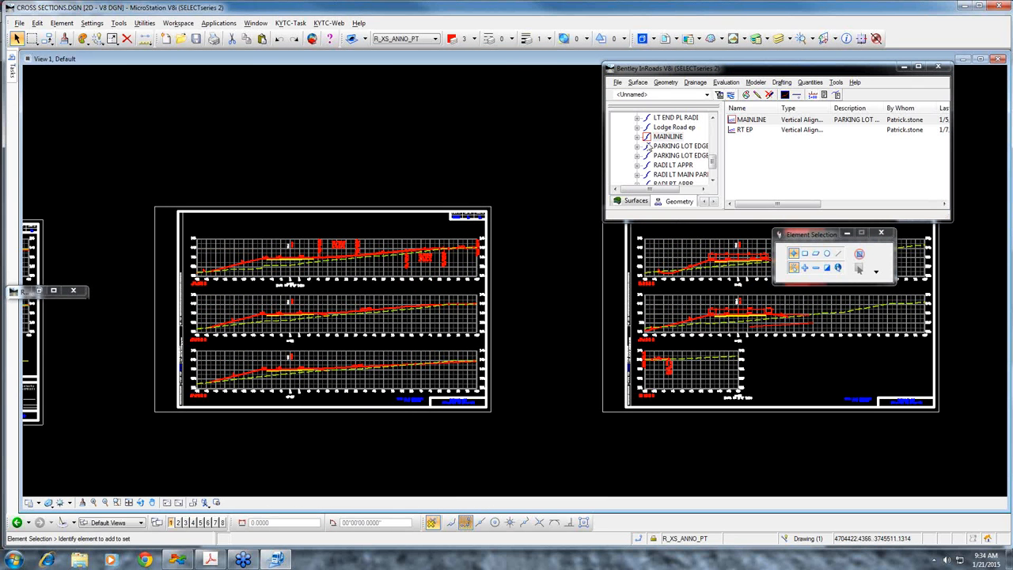
# Check the advanced cross section and profile properties of the PARKING LOT REV surface
pyautogui.click(636, 201)
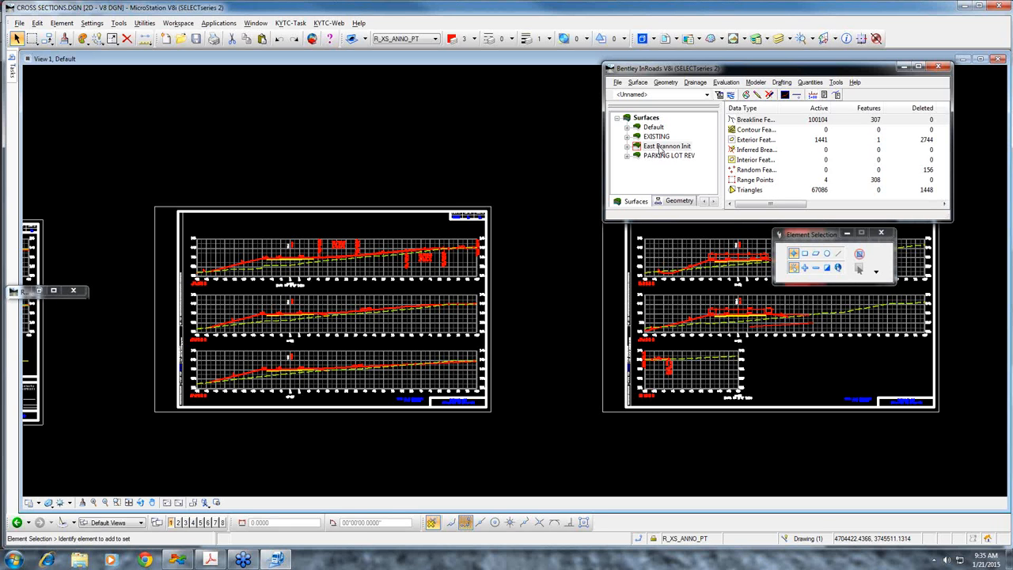
pyautogui.click(660, 138)
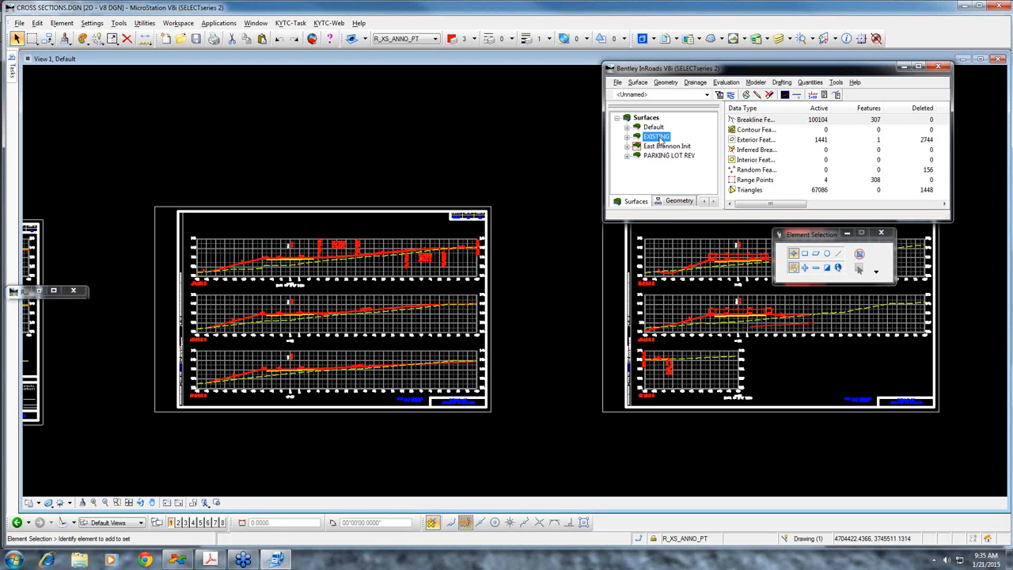
pyautogui.rightClick(662, 156)
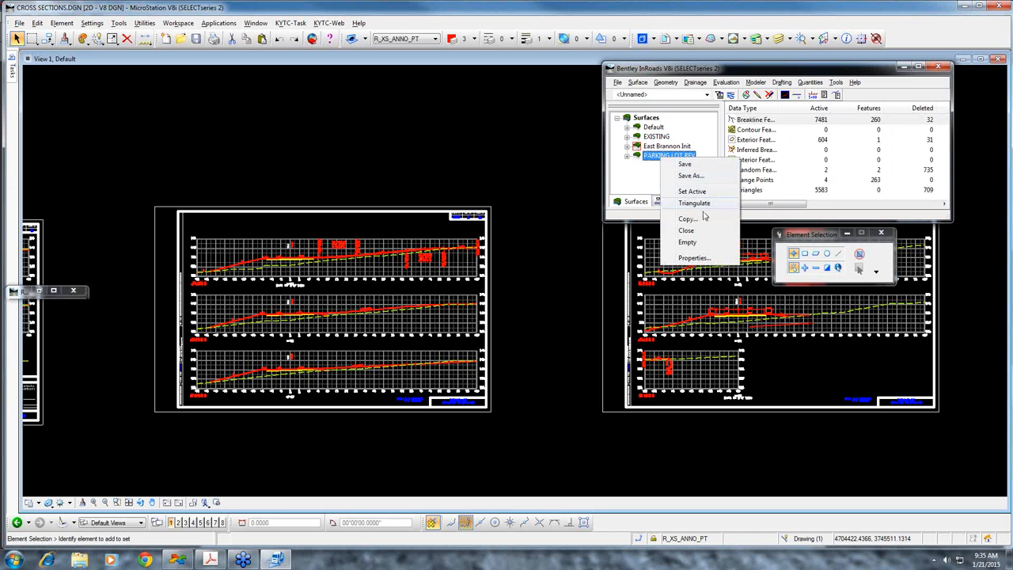
pyautogui.click(695, 258)
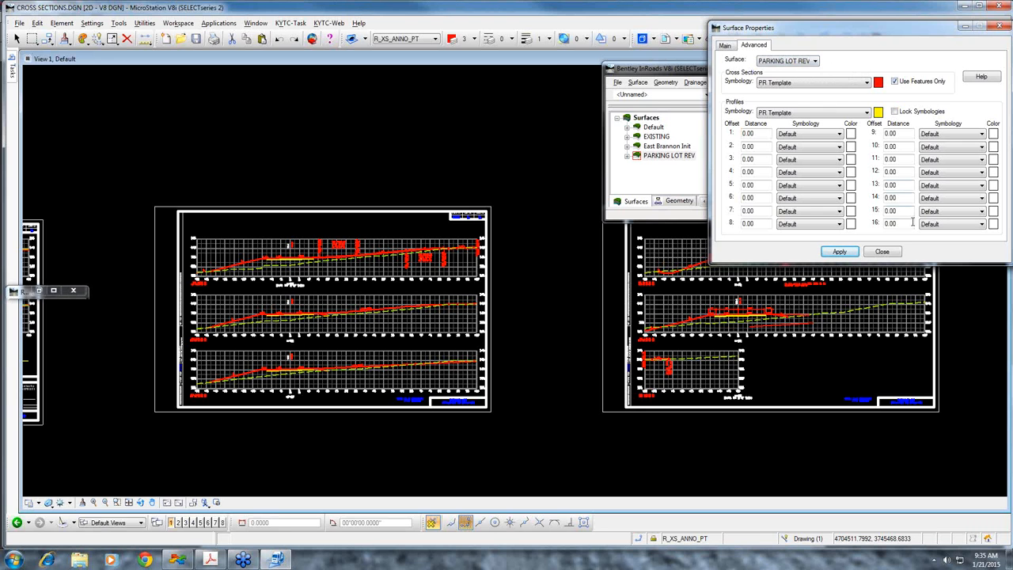
pyautogui.click(882, 252)
# Turn on Use Features Only for the EXISTING surface's cross sections and apply it
pyautogui.click(660, 137)
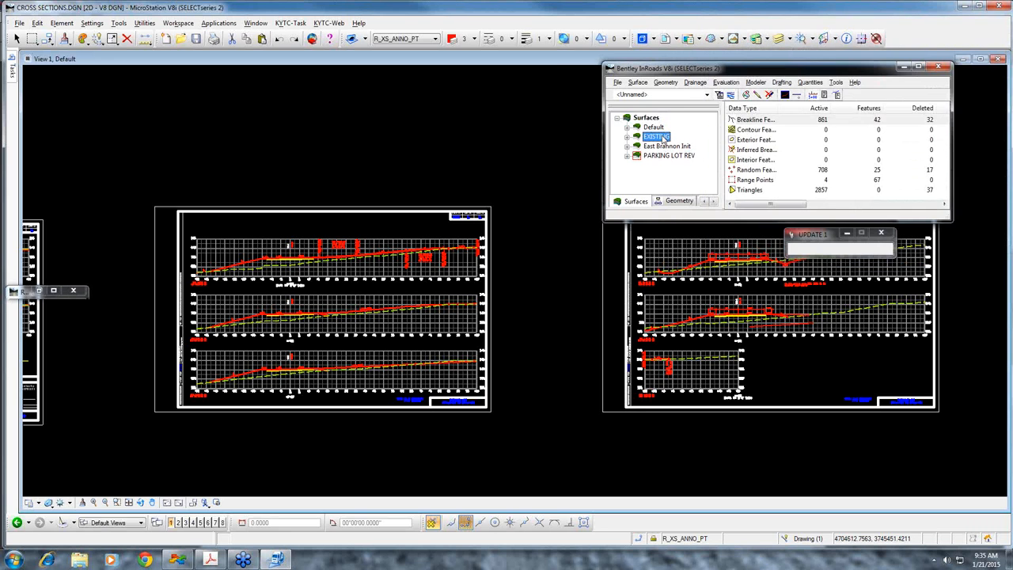
pyautogui.rightClick(663, 137)
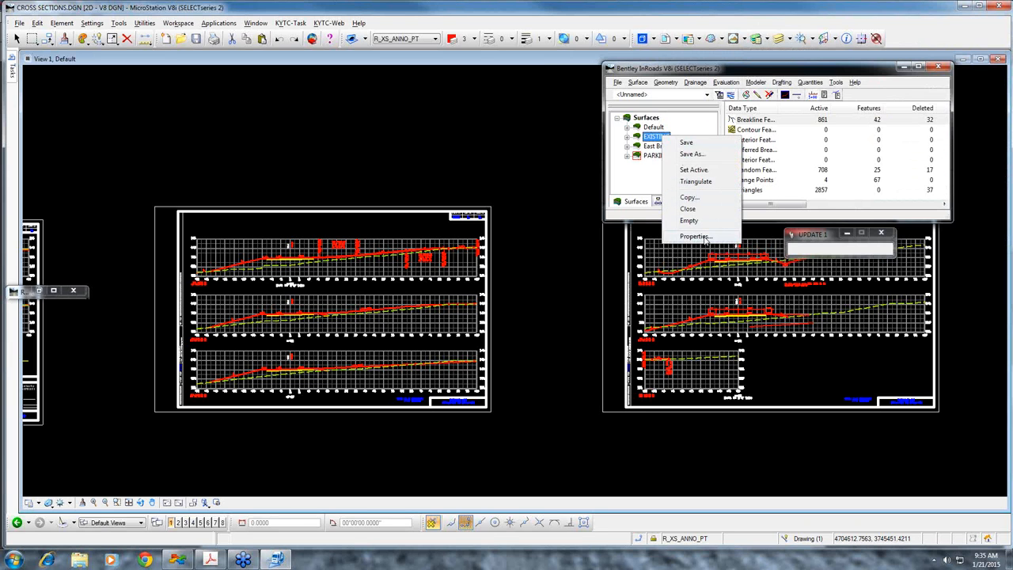
pyautogui.click(694, 236)
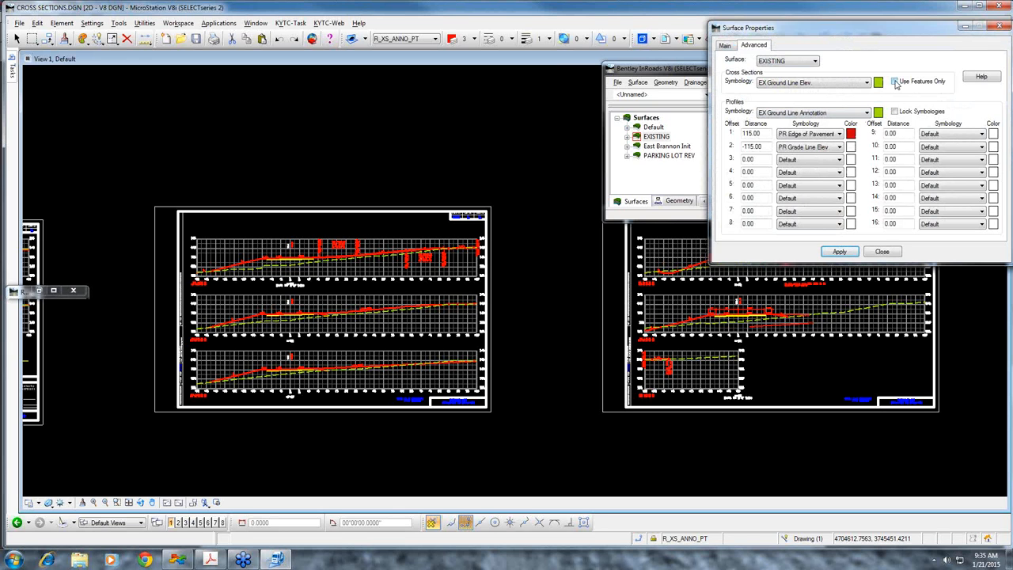
pyautogui.click(895, 83)
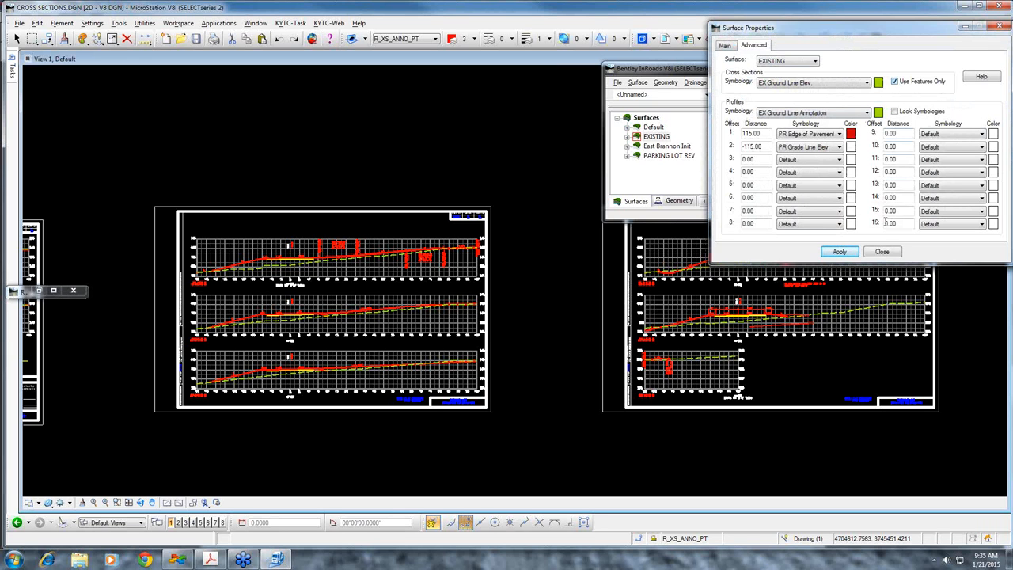
pyautogui.click(841, 251)
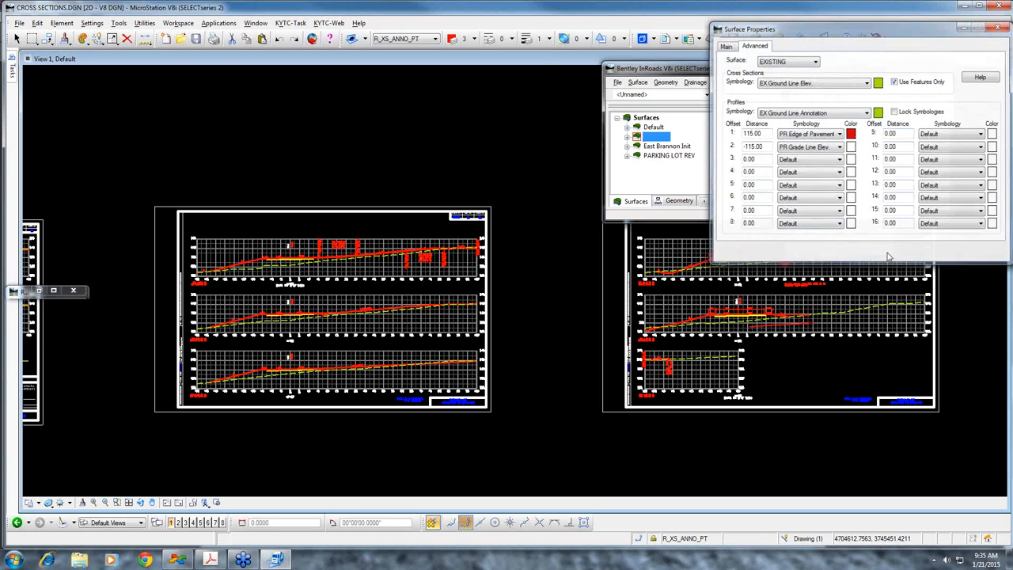
pyautogui.click(882, 252)
# Open the surface settings for updating cross sections in the Cross Sections command
pyautogui.click(726, 82)
pyautogui.moveTo(748, 104)
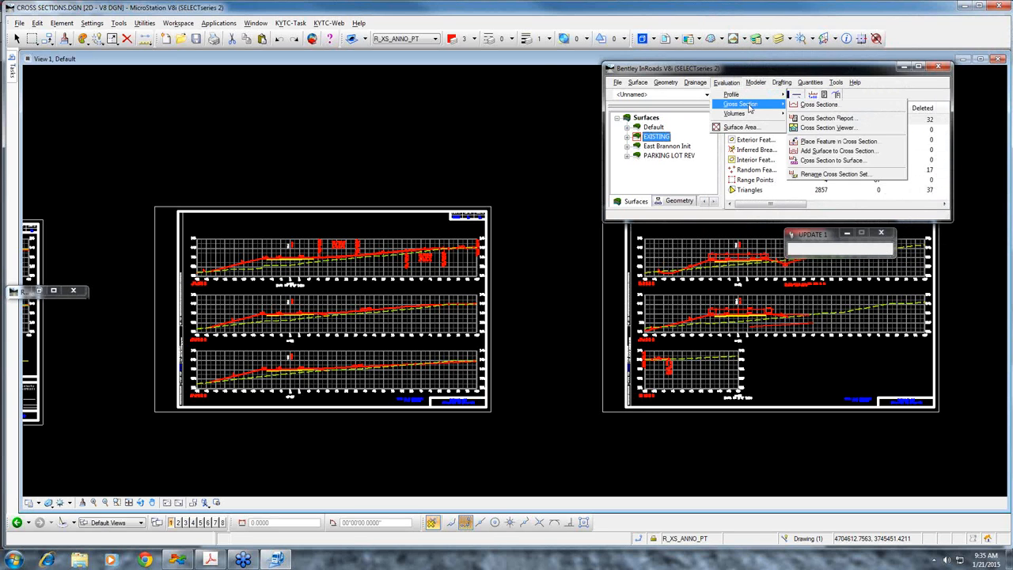
pyautogui.click(850, 107)
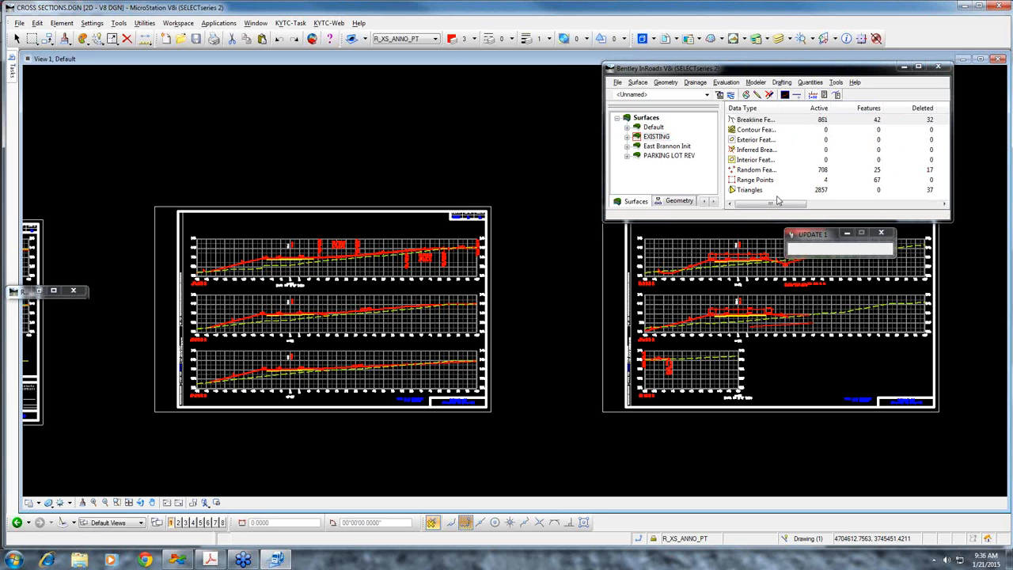
pyautogui.moveTo(272, 42); pyautogui.dragTo(767, 56)
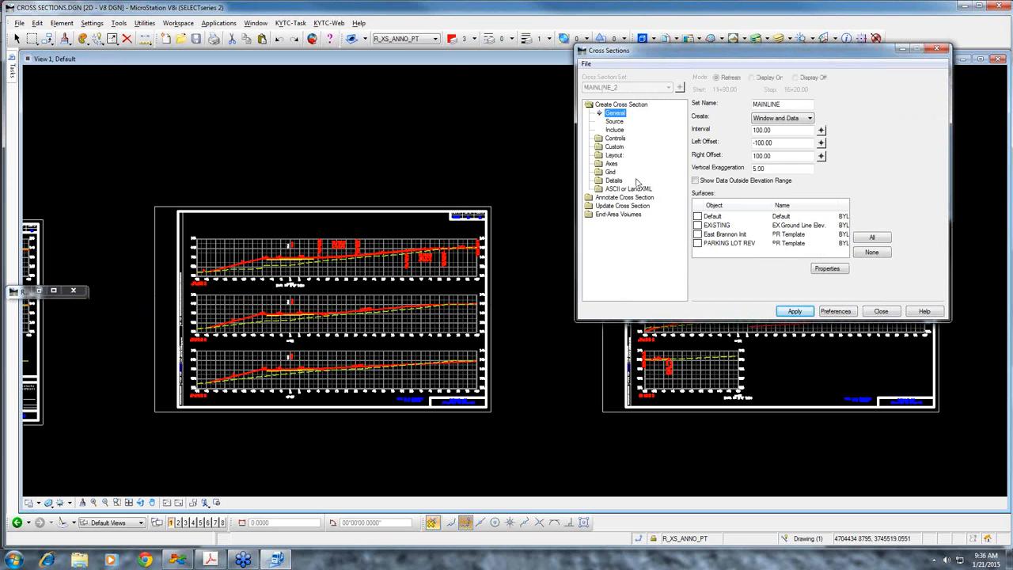
pyautogui.click(619, 207)
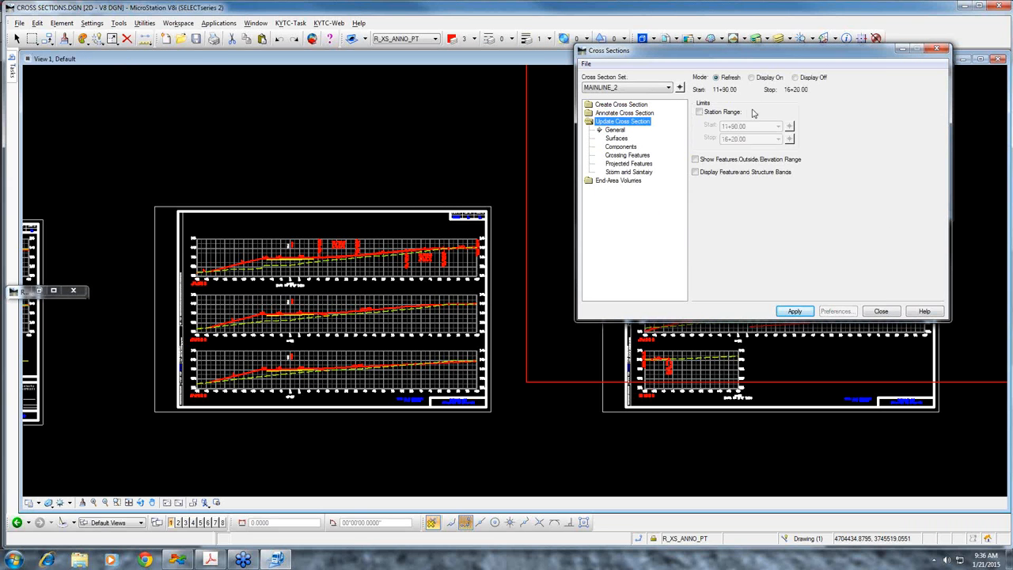
pyautogui.click(617, 139)
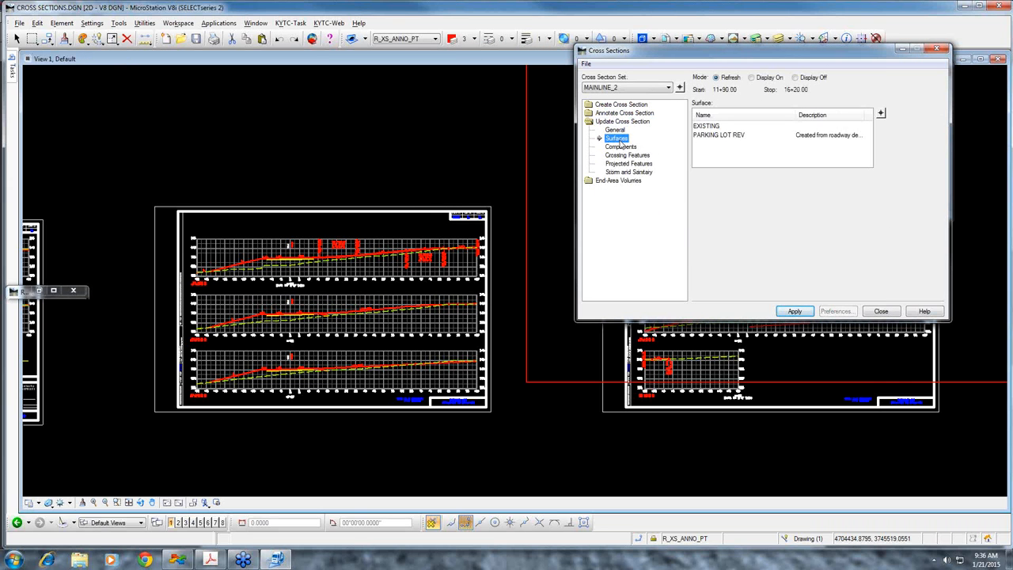
# Refresh the EXISTING surface in cross section set MAINLINE_6 and inspect its ground lines on the sheets
pyautogui.click(721, 127)
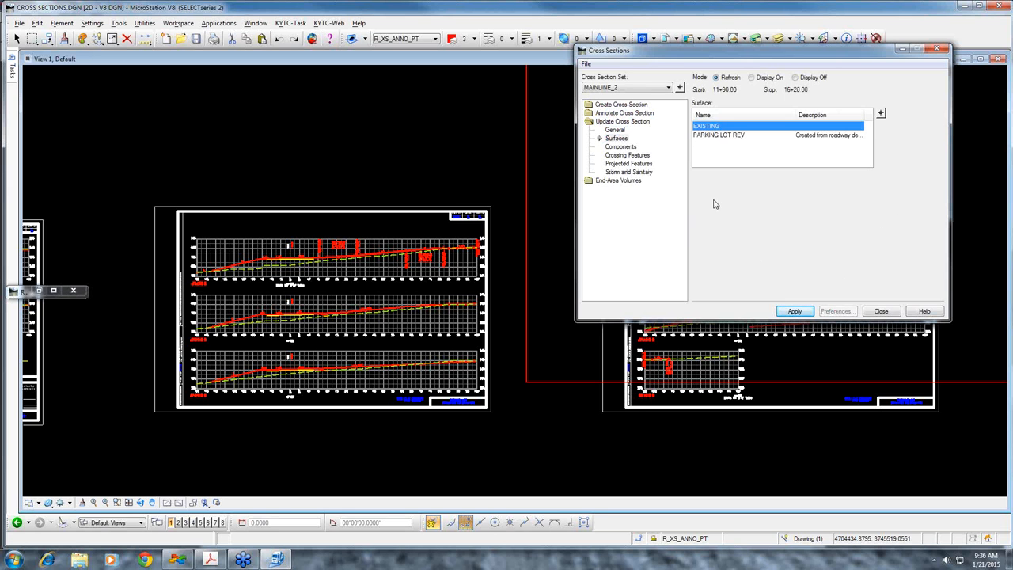
pyautogui.click(681, 88)
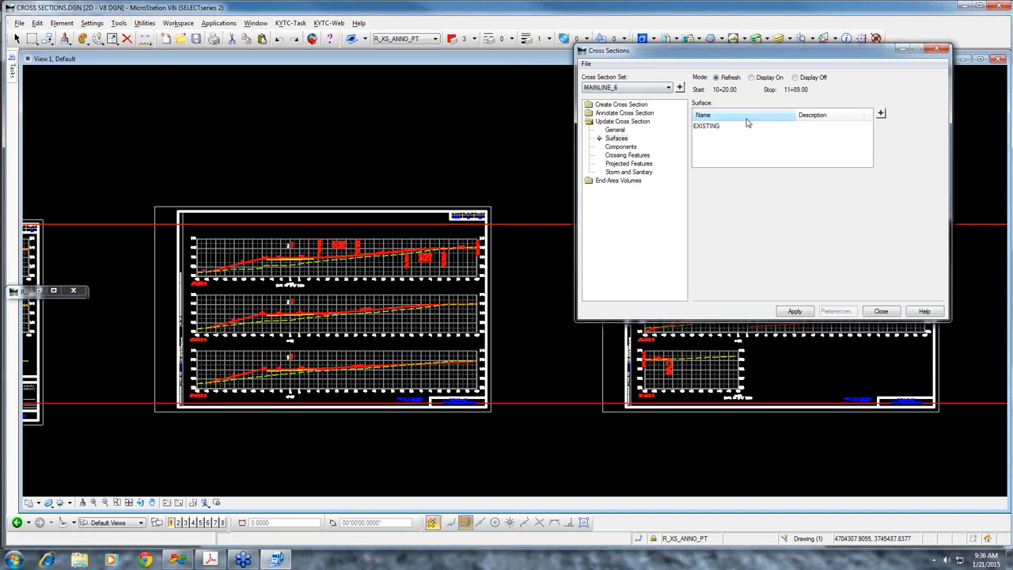
pyautogui.click(714, 126)
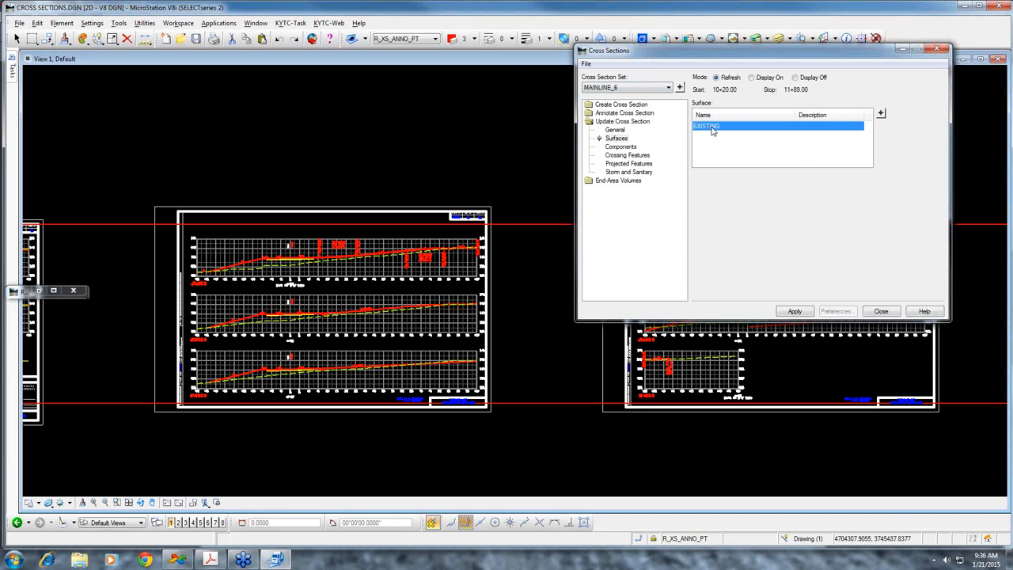
pyautogui.click(794, 311)
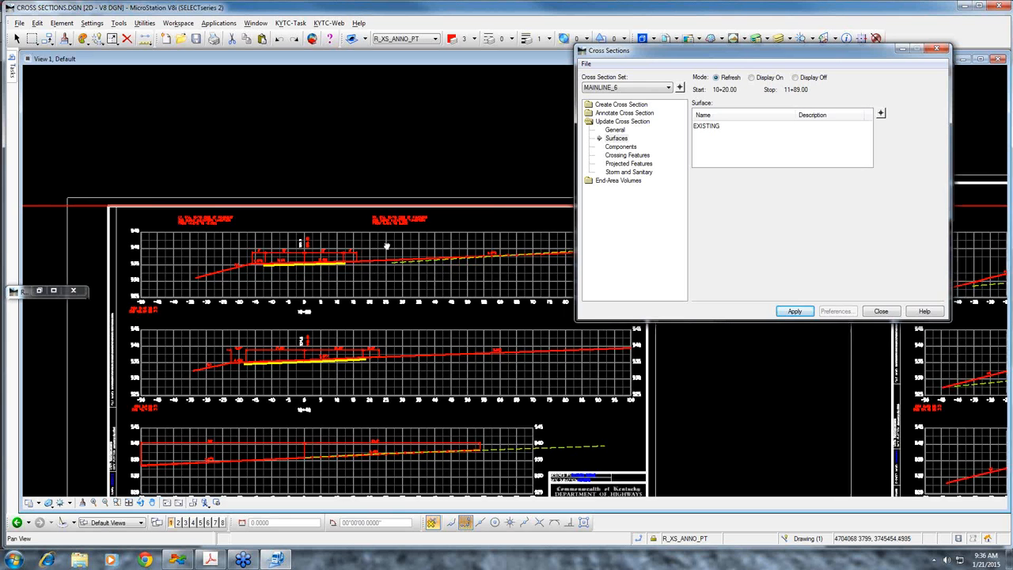
pyautogui.scroll(-3, 409, 283)
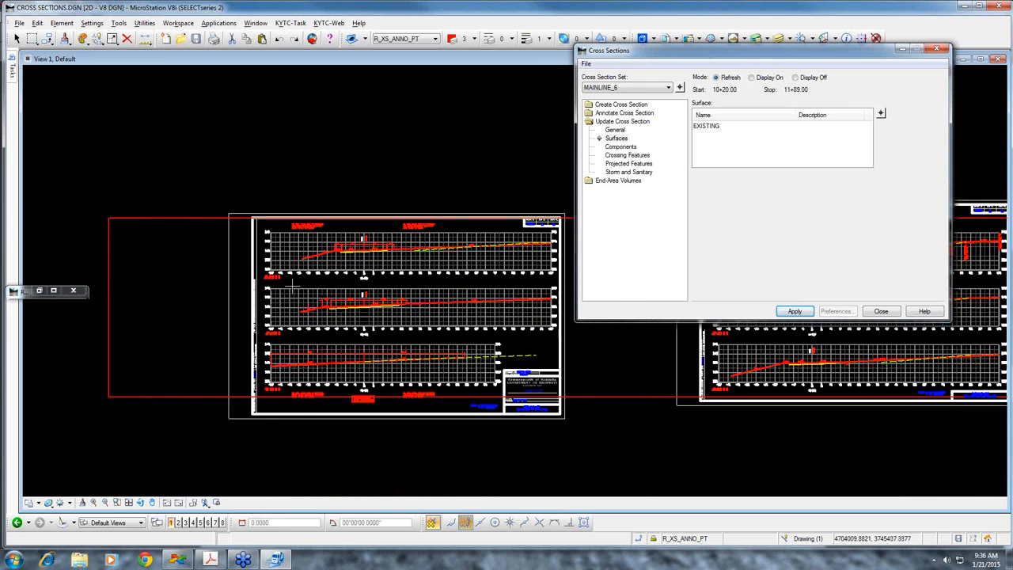
pyautogui.moveTo(342, 289); pyautogui.dragTo(432, 296, button='middle')
pyautogui.moveTo(495, 363); pyautogui.dragTo(378, 364, button='middle')
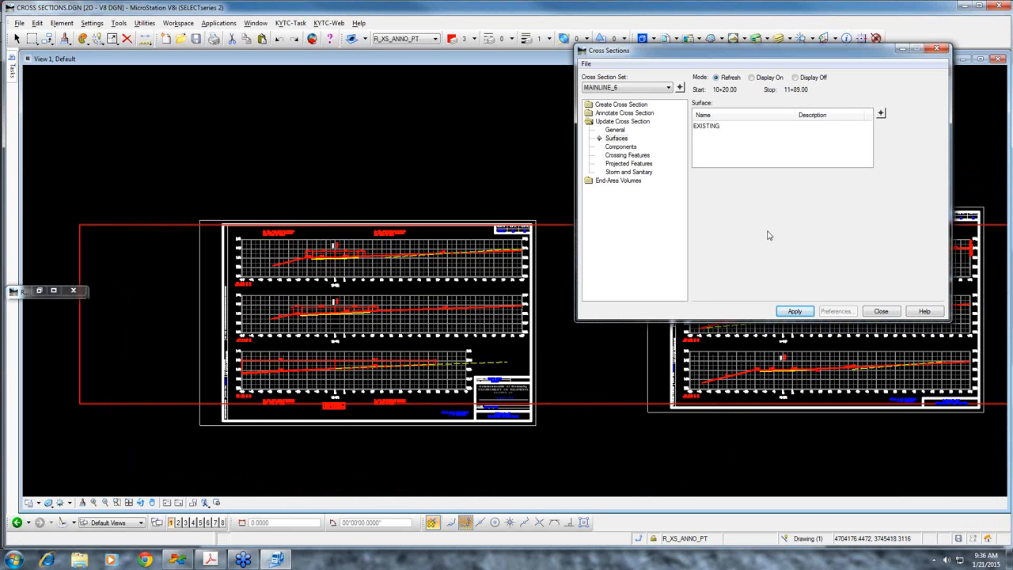
# Close Cross Sections and turn off Use Features Only for the EXISTING surface
pyautogui.click(884, 315)
pyautogui.rightClick(656, 136)
pyautogui.click(683, 239)
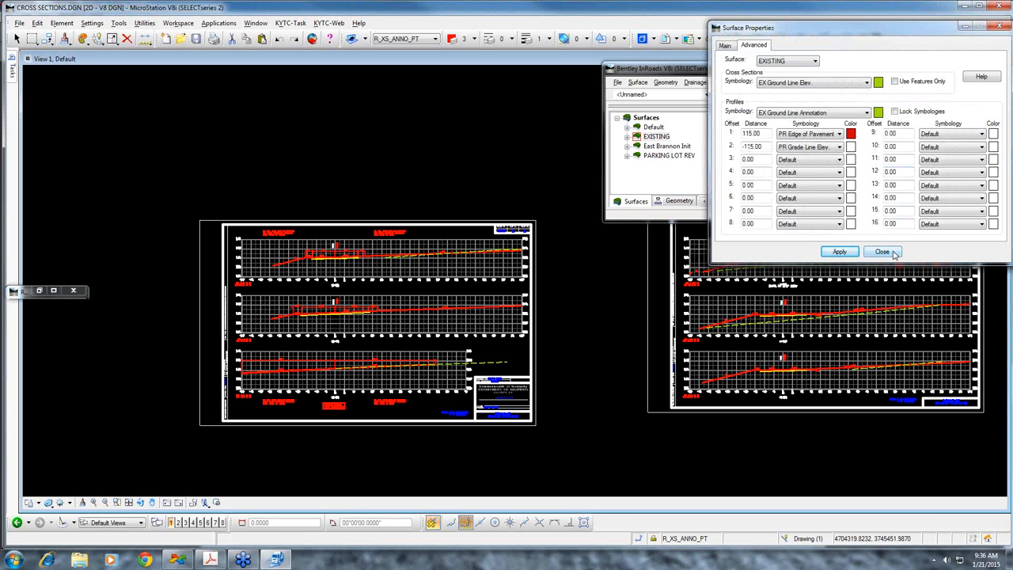
pyautogui.click(882, 252)
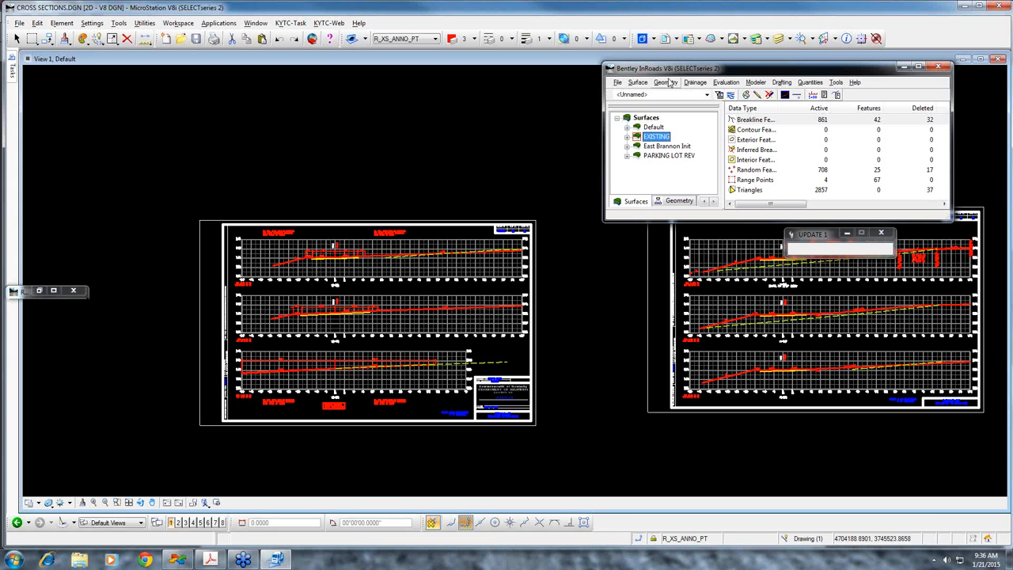
# Refresh the EXISTING surface in cross section set MAINLINE_2 with the Cross Sections command
pyautogui.click(637, 83)
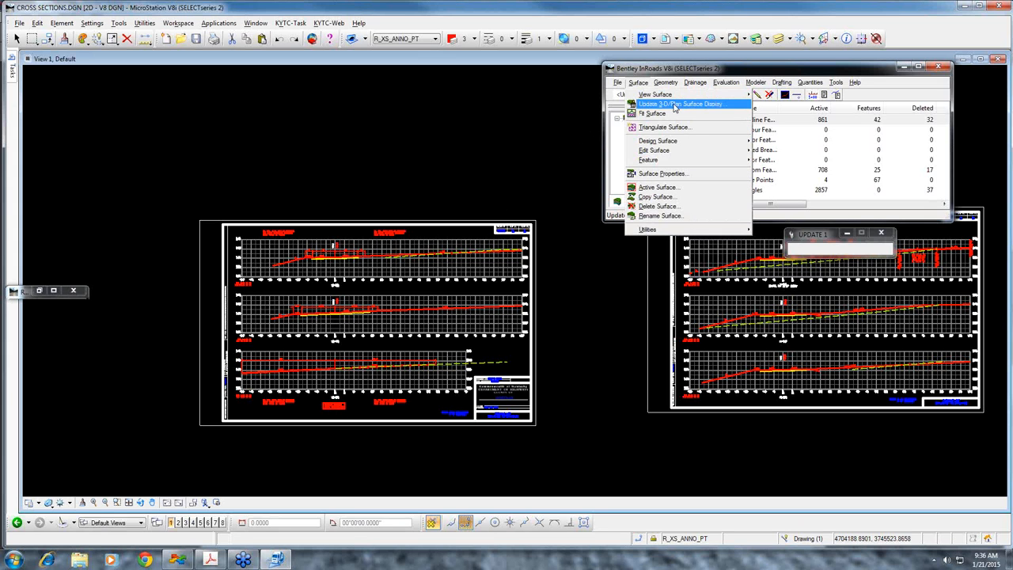
pyautogui.click(675, 104)
pyautogui.click(636, 83)
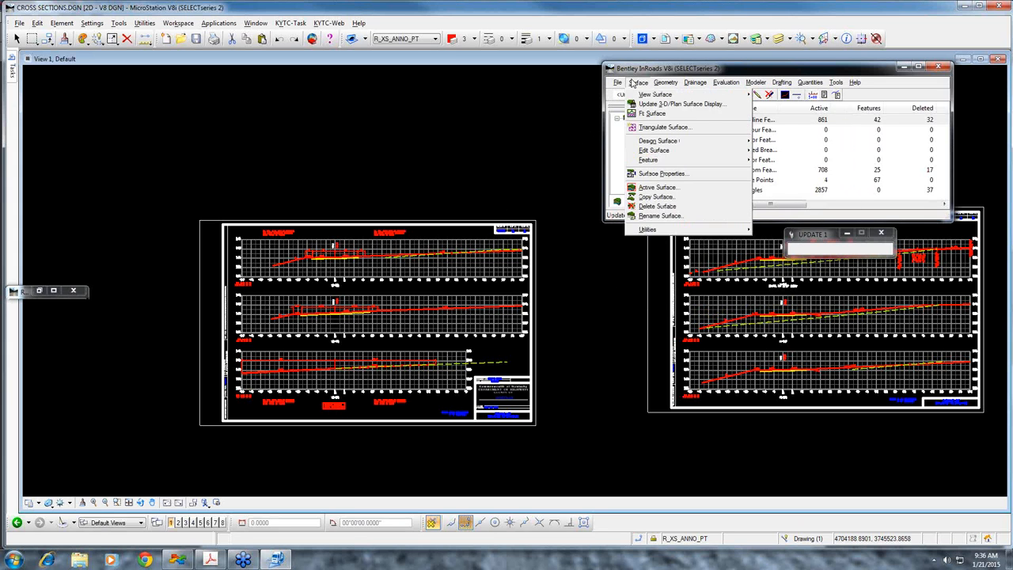
pyautogui.moveTo(726, 82)
pyautogui.moveTo(740, 104)
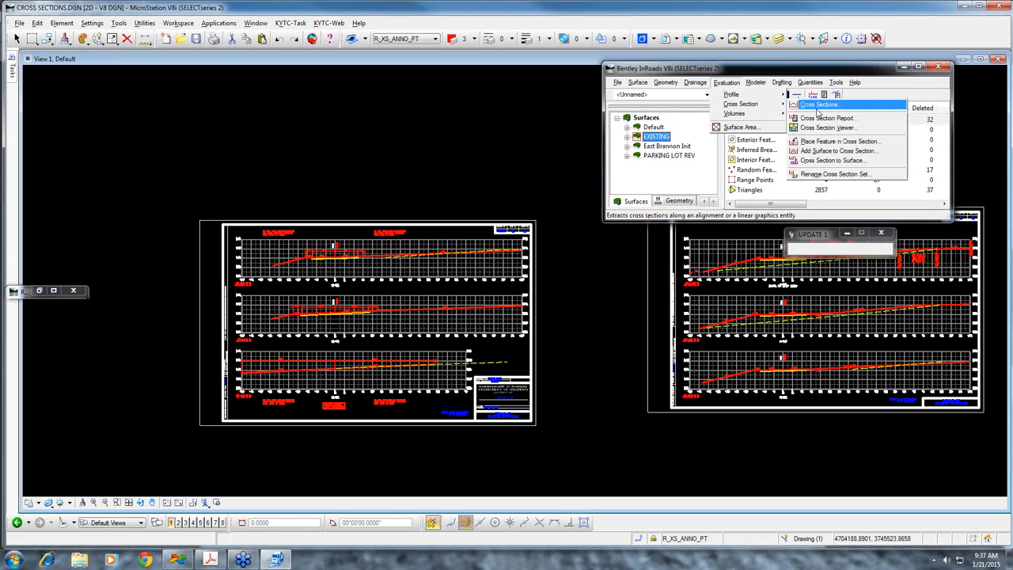
pyautogui.click(821, 108)
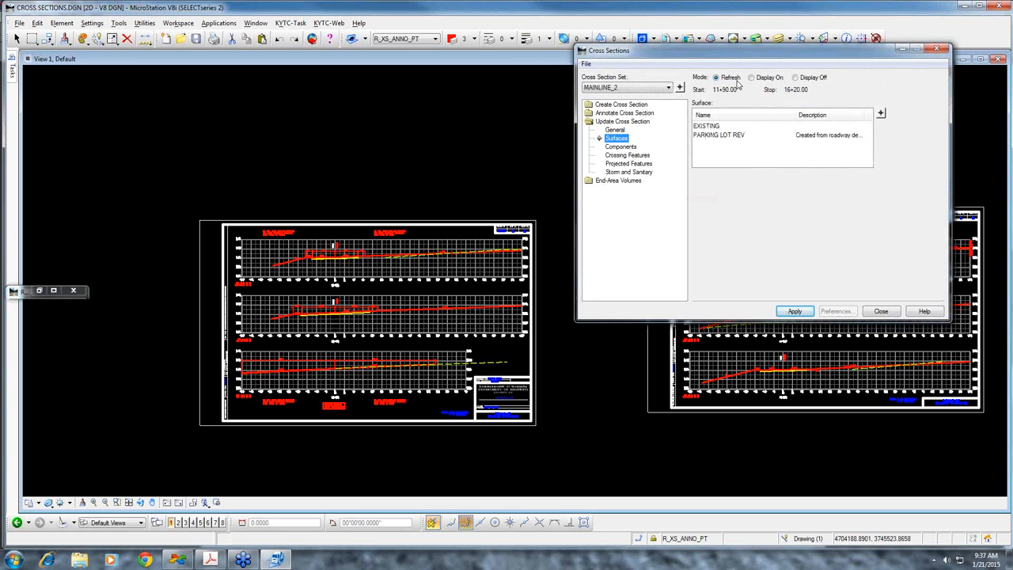
pyautogui.click(725, 126)
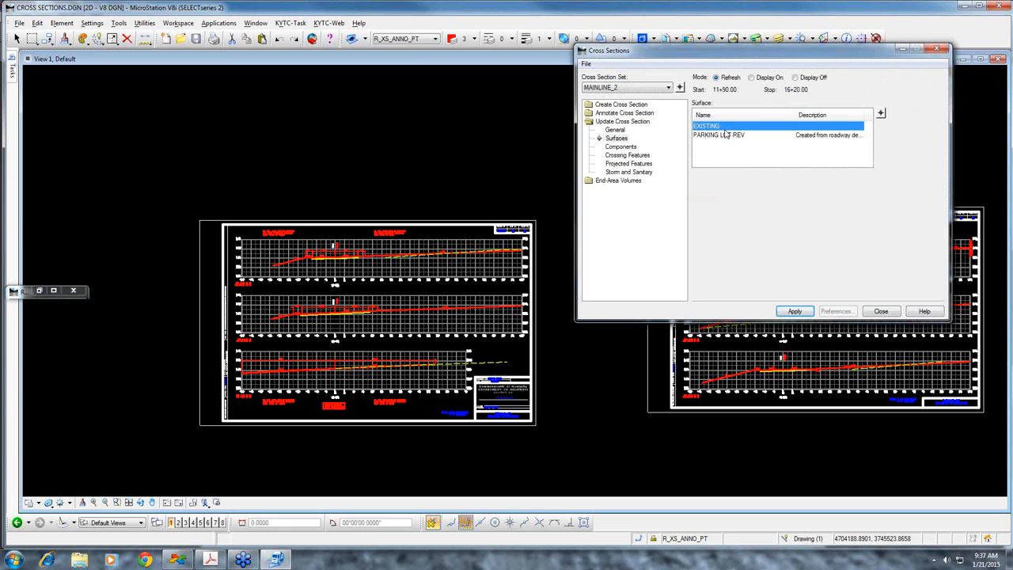
pyautogui.click(795, 313)
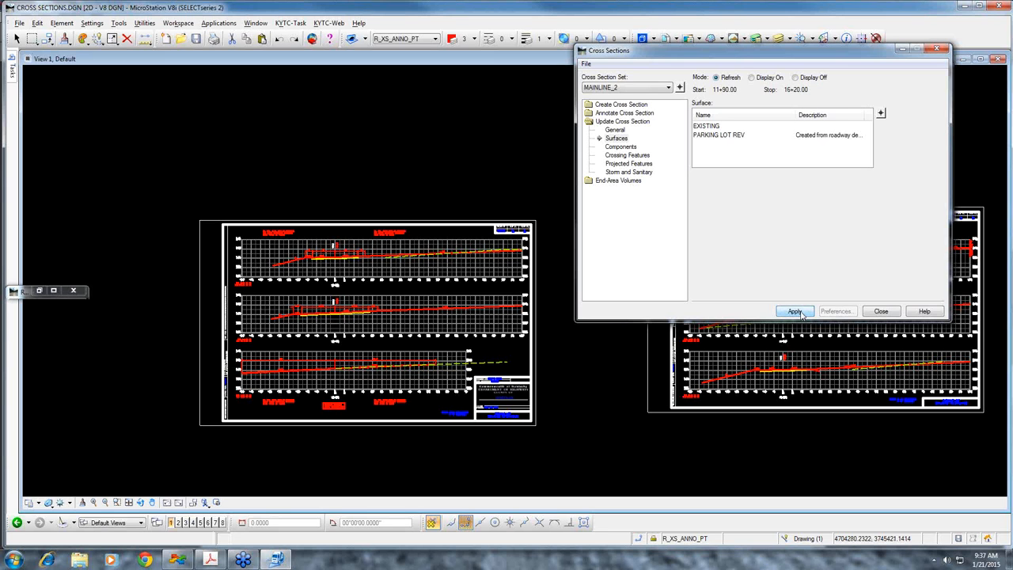
# Refresh the EXISTING surface in cross section set MAINLINE_6, check its ground lines on the sheets, and close Cross Sections
pyautogui.click(712, 127)
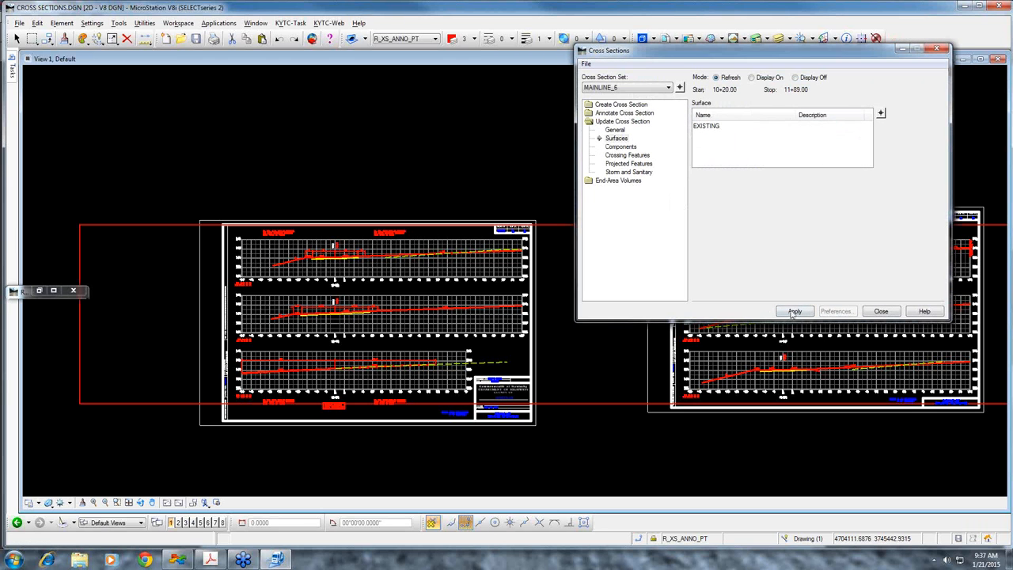
pyautogui.click(715, 127)
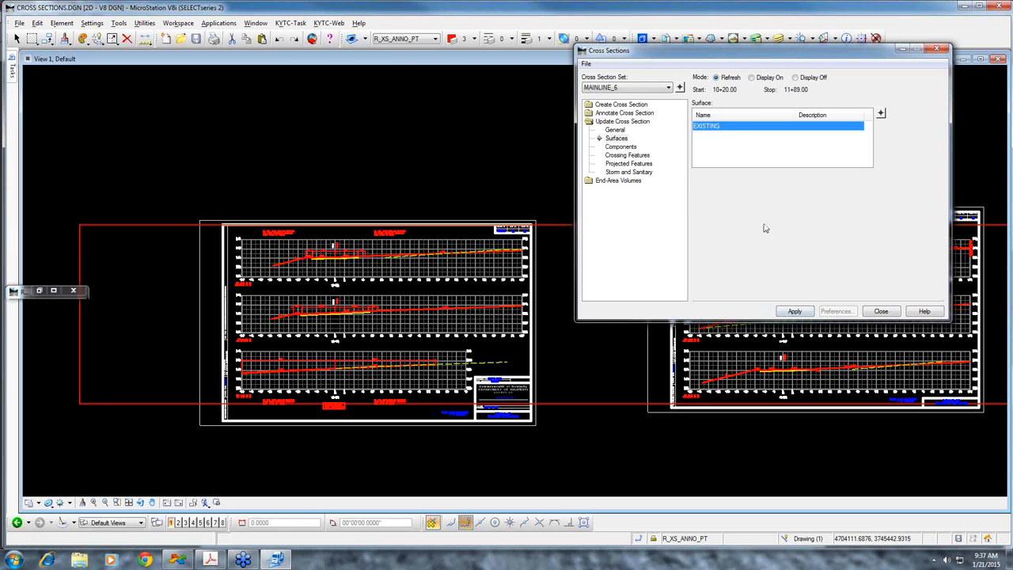
pyautogui.click(795, 312)
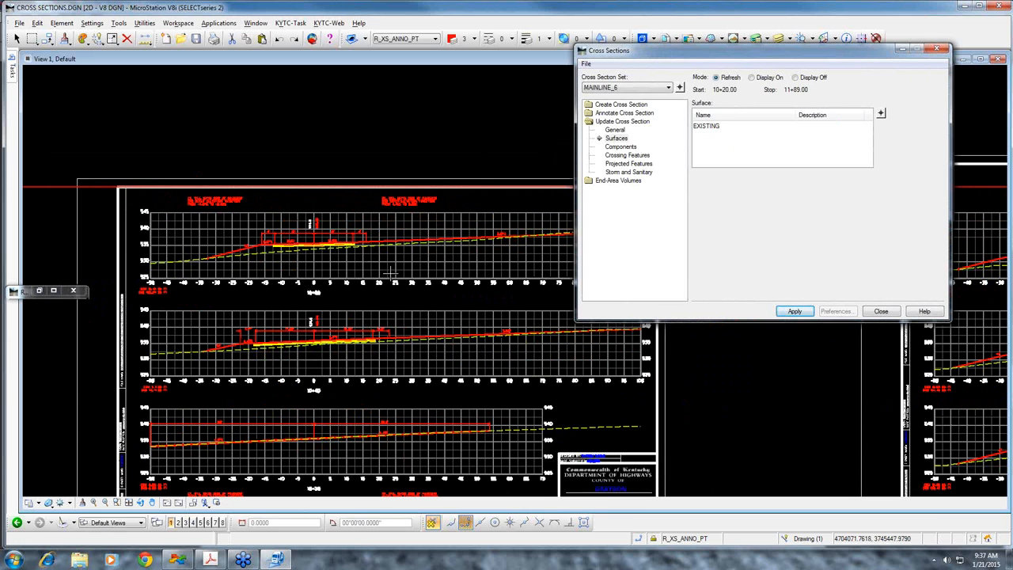
pyautogui.click(881, 313)
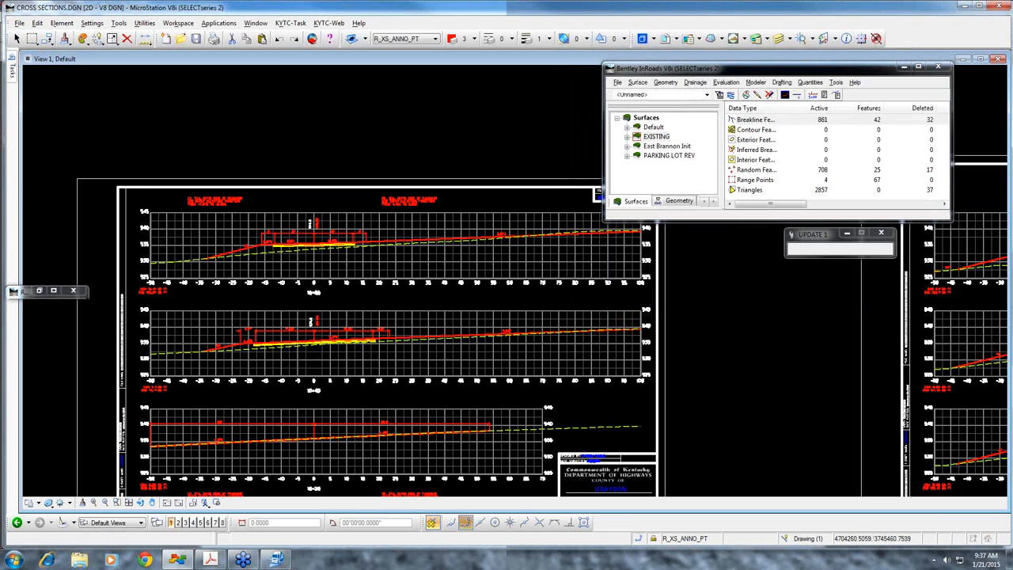
# Switch to PLAN SHEET.dgn and open the Edit Feature Point command
pyautogui.click(399, 358)
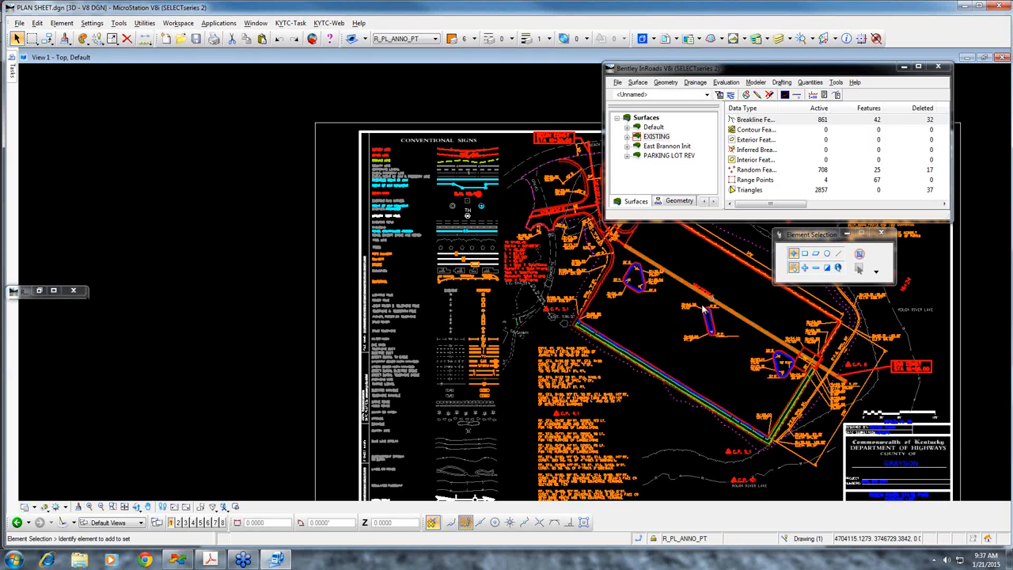
pyautogui.moveTo(704, 68); pyautogui.dragTo(581, 65)
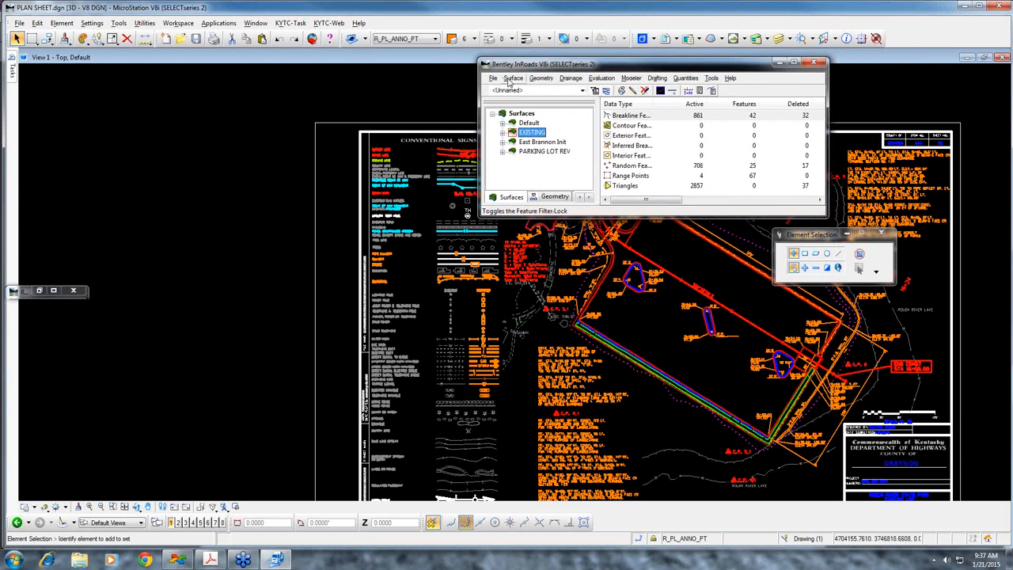
pyautogui.click(513, 78)
pyautogui.moveTo(539, 152)
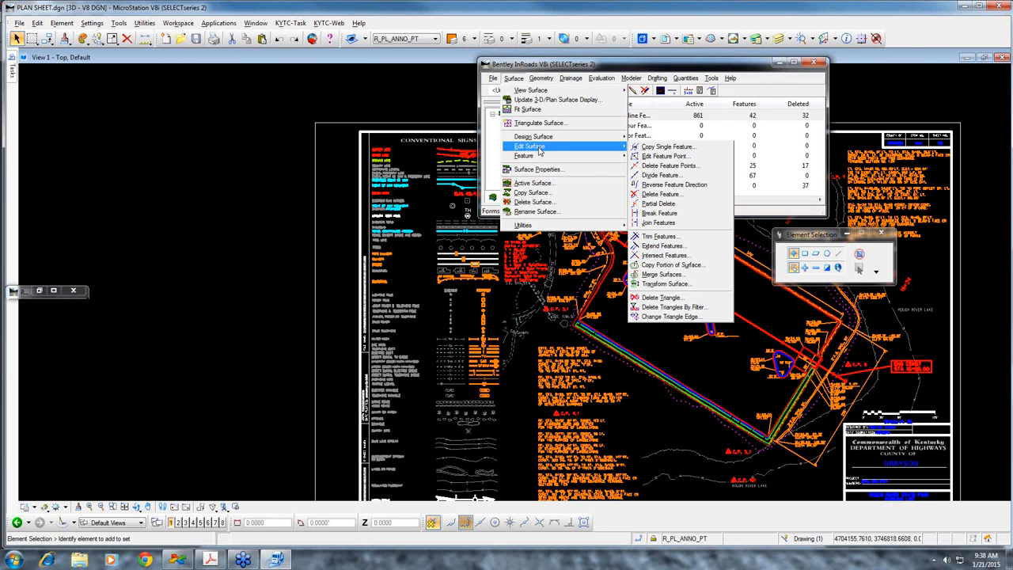
pyautogui.click(664, 156)
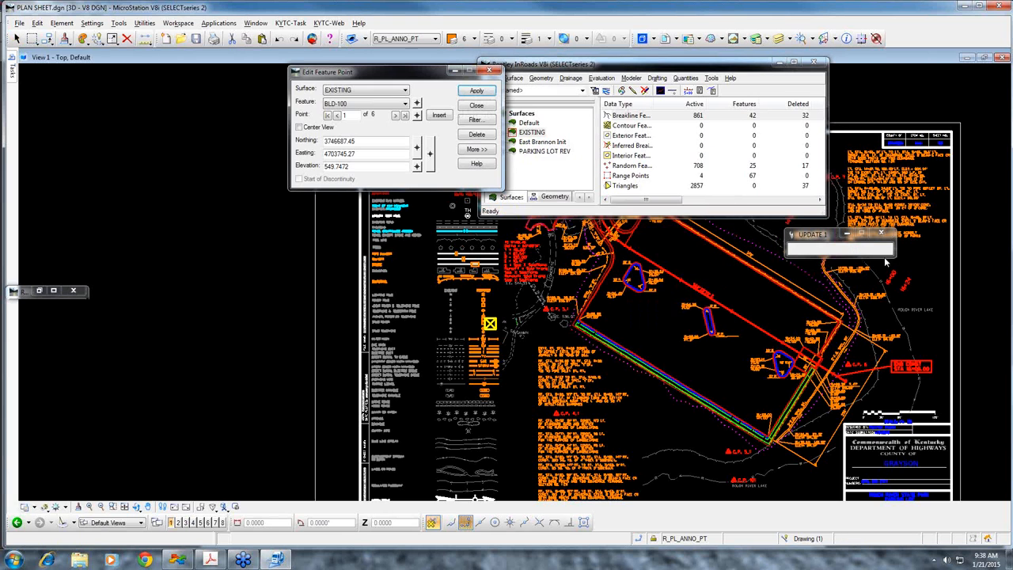
# Choose the PARKING LOT REV surface and pick its END PL DT-LT_CUT ditch feature beside the parking lot for point editing
pyautogui.click(404, 91)
pyautogui.click(386, 120)
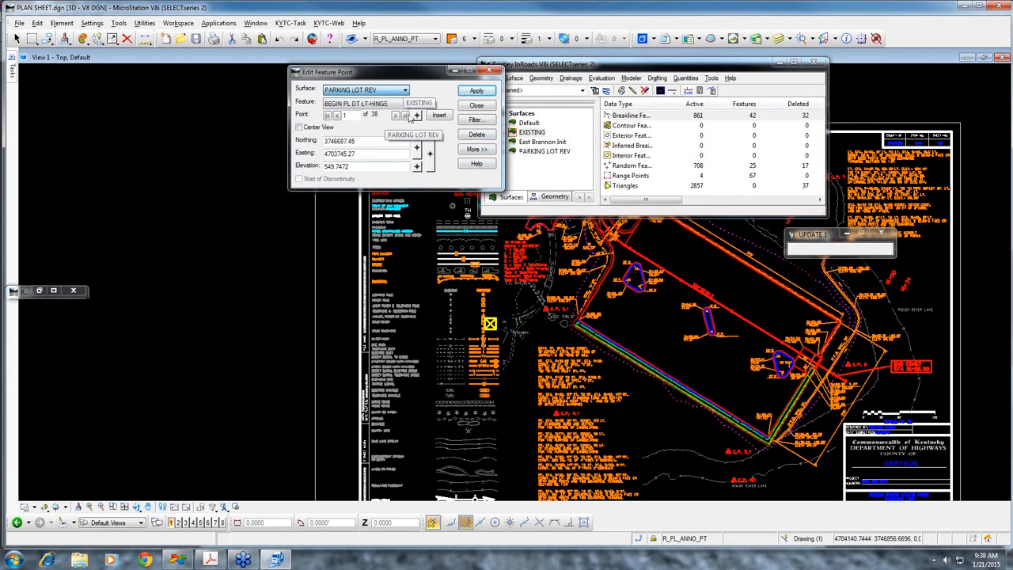
pyautogui.click(416, 103)
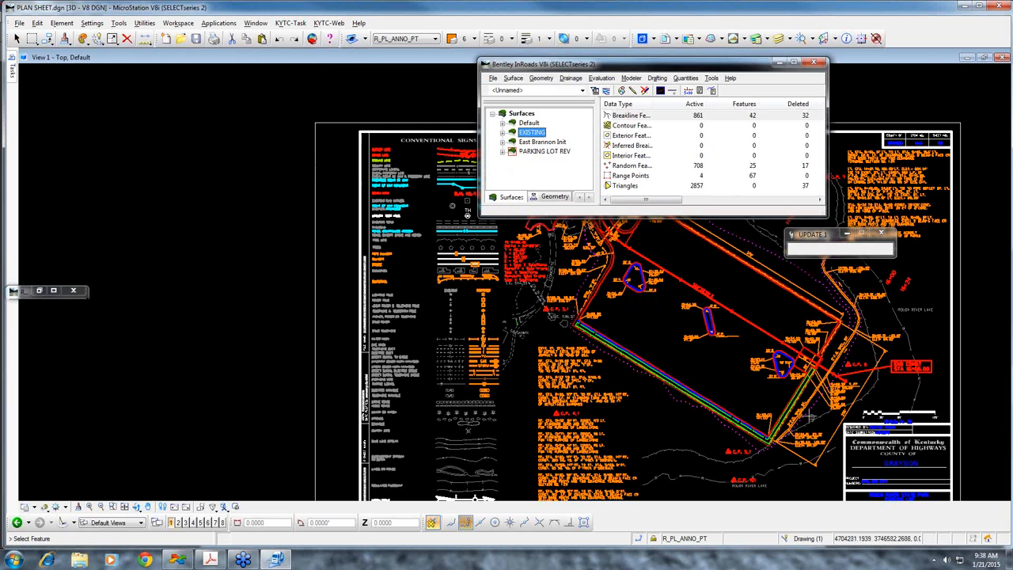
pyautogui.scroll(5, 795, 405)
pyautogui.click(795, 405)
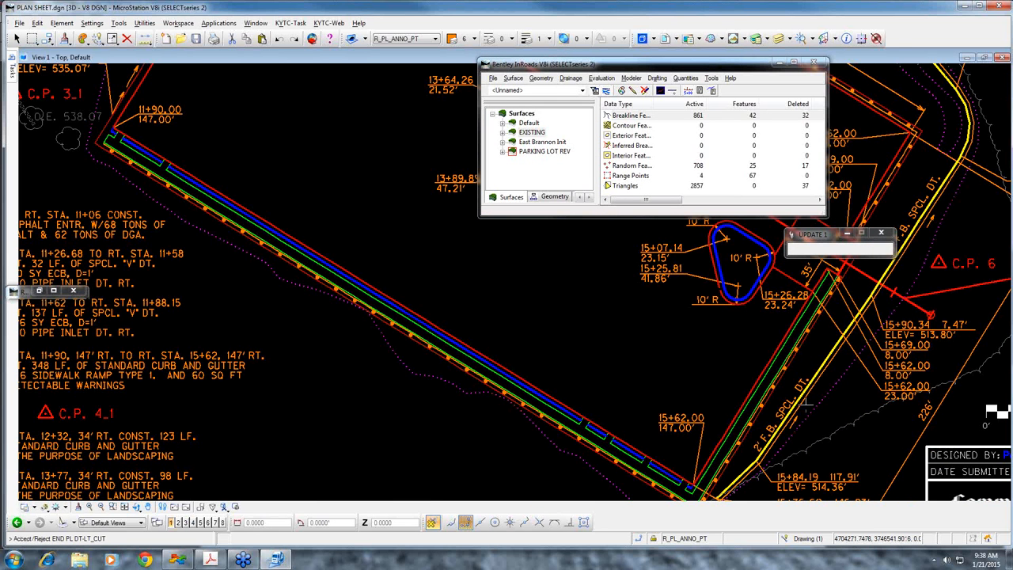
pyautogui.click(795, 405)
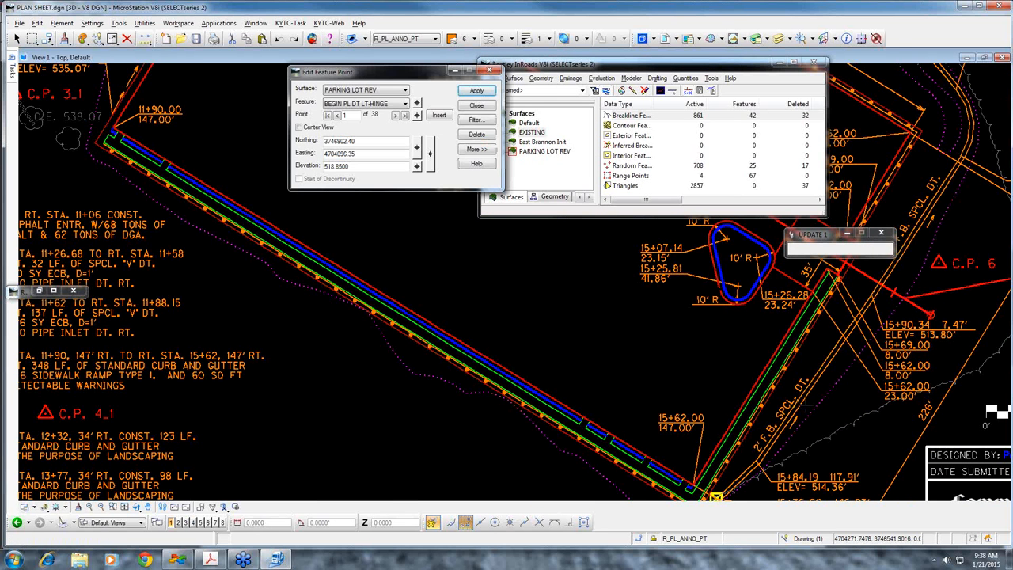
# Show the back and ahead details, review the ditch feature's slopes through point 3, and close Edit Feature Point
pyautogui.click(490, 149)
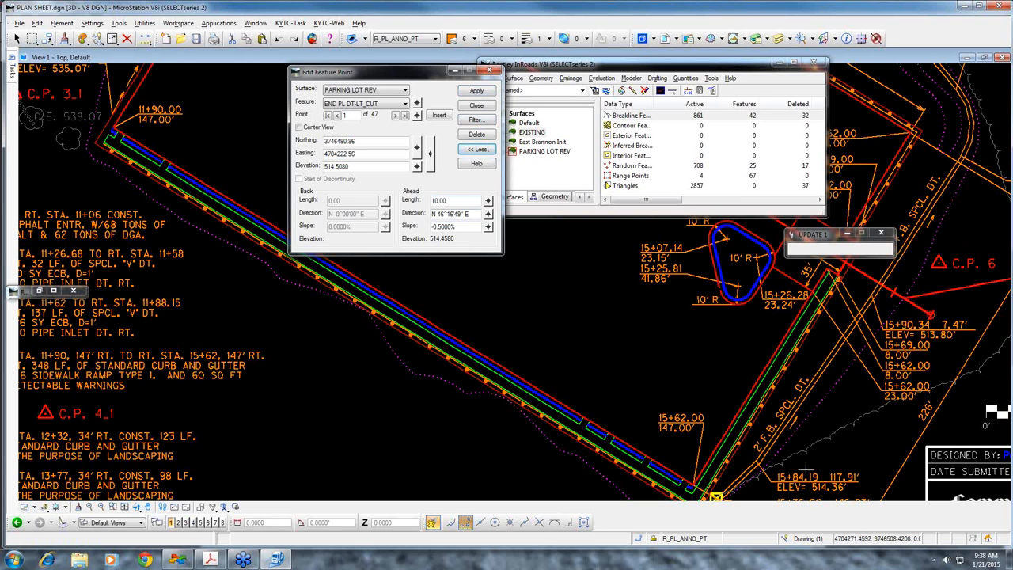
pyautogui.click(395, 115)
pyautogui.click(395, 114)
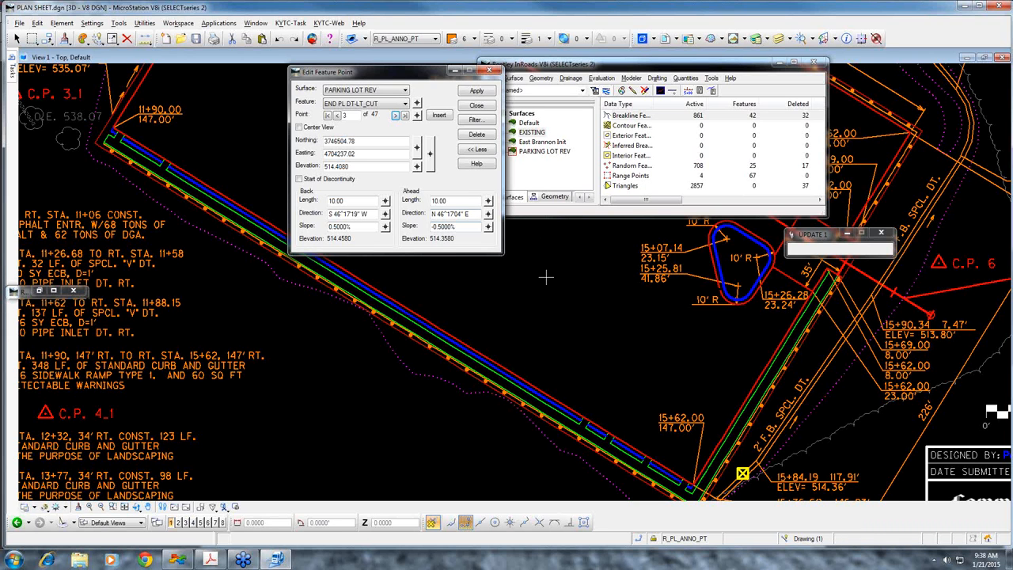
pyautogui.click(477, 106)
pyautogui.click(530, 132)
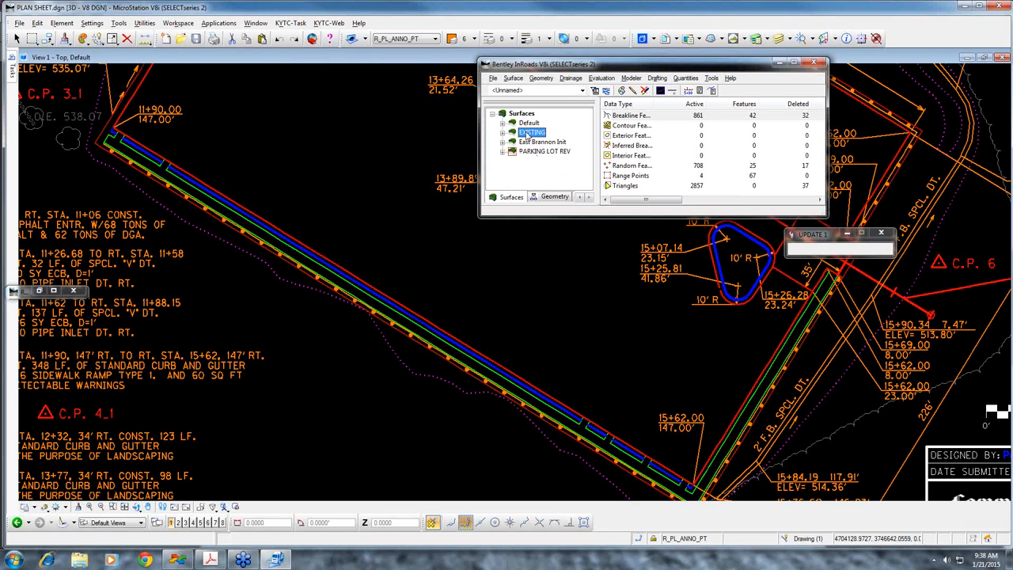
pyautogui.rightClick(528, 135)
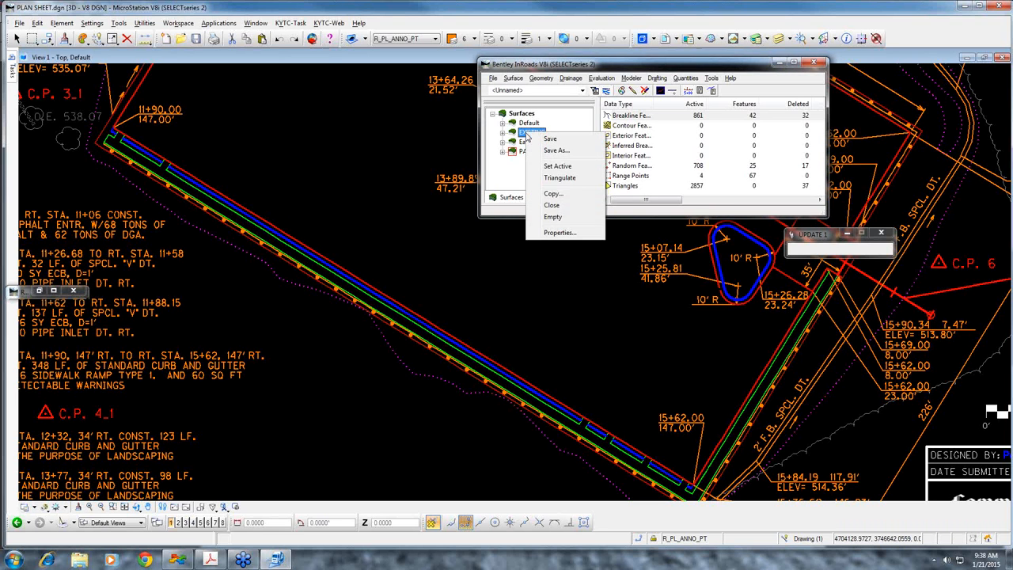
pyautogui.click(541, 286)
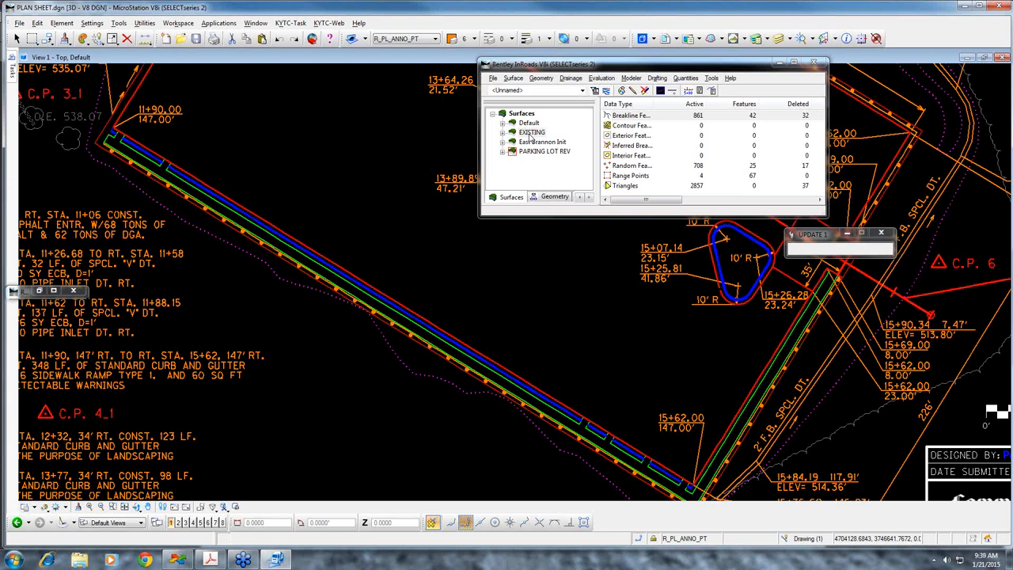
# Close the EXISTING surface and release EXISTING.dtm from the checked-out documents in the Local Document Organizer
pyautogui.rightClick(530, 134)
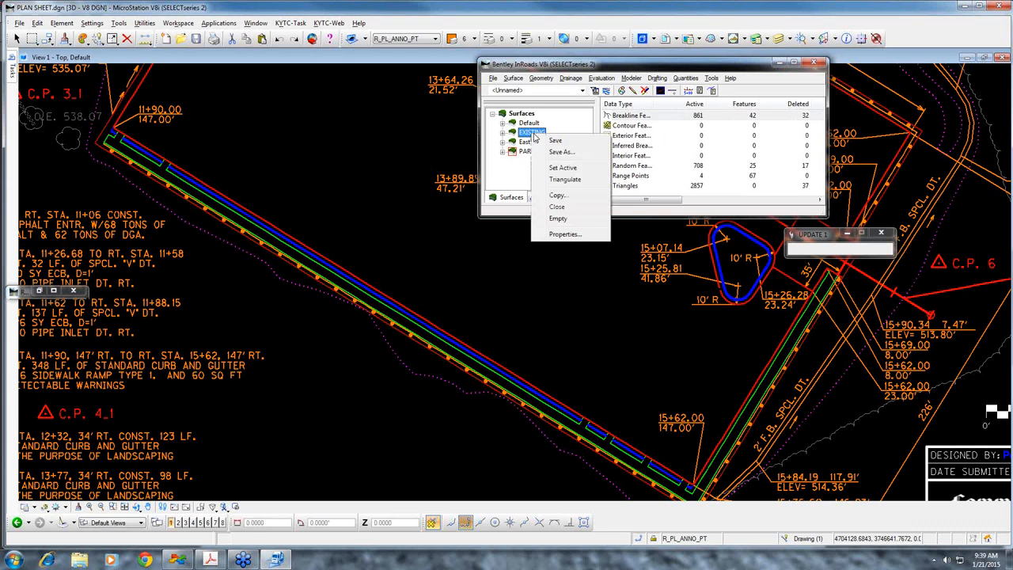
pyautogui.click(558, 208)
pyautogui.click(514, 315)
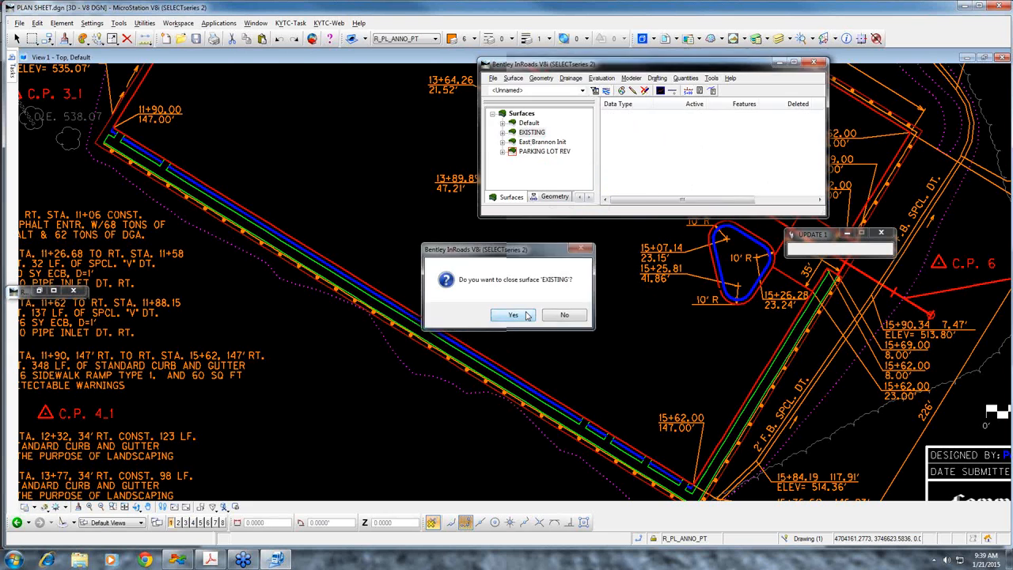
pyautogui.click(628, 138)
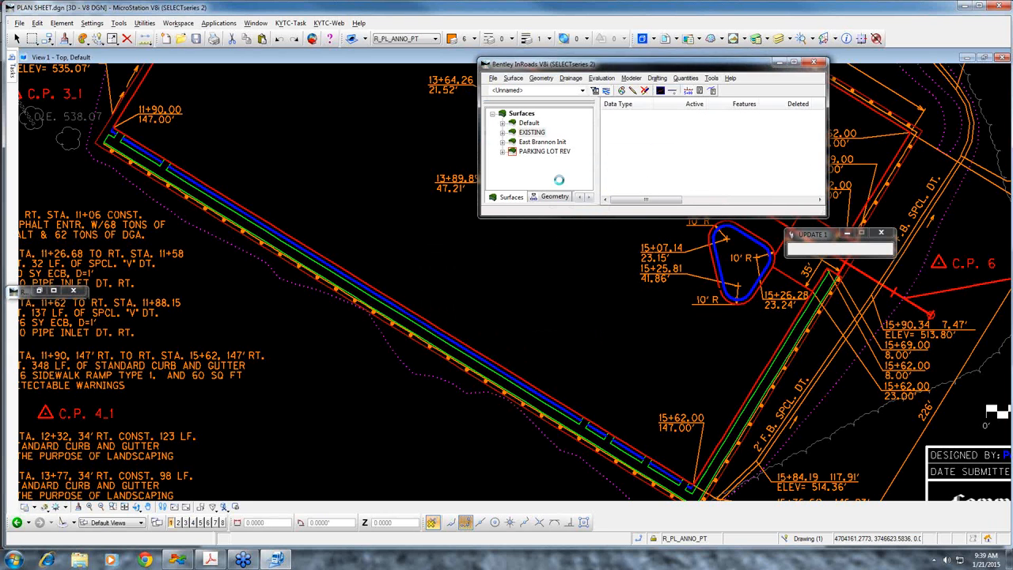
pyautogui.rightClick(380, 305)
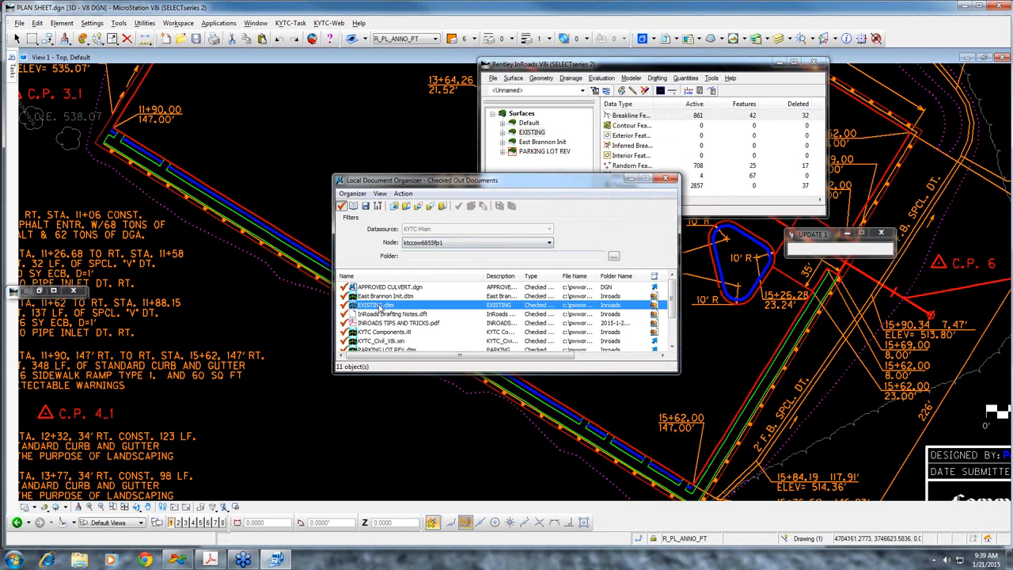
pyautogui.click(418, 363)
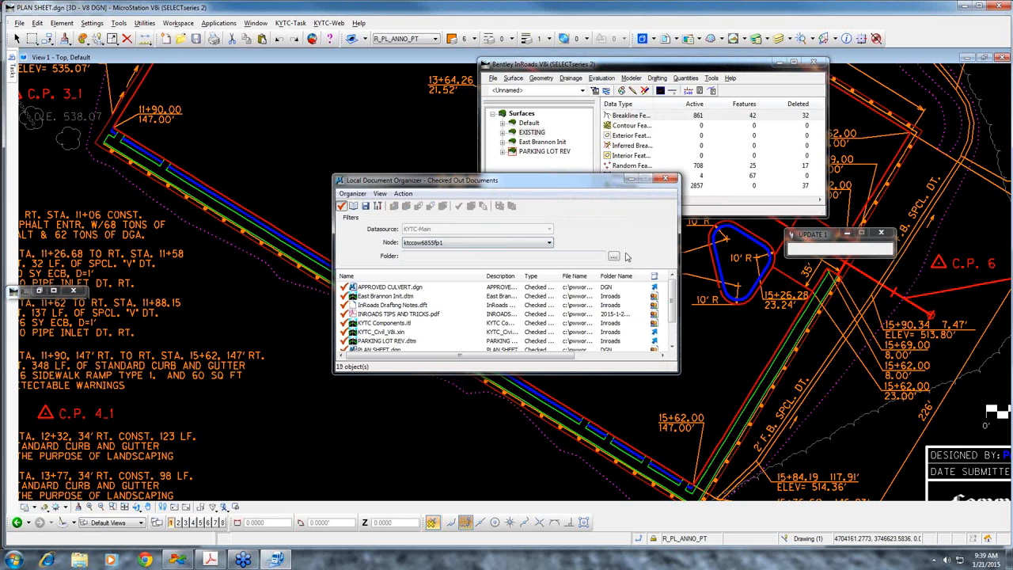
pyautogui.click(666, 181)
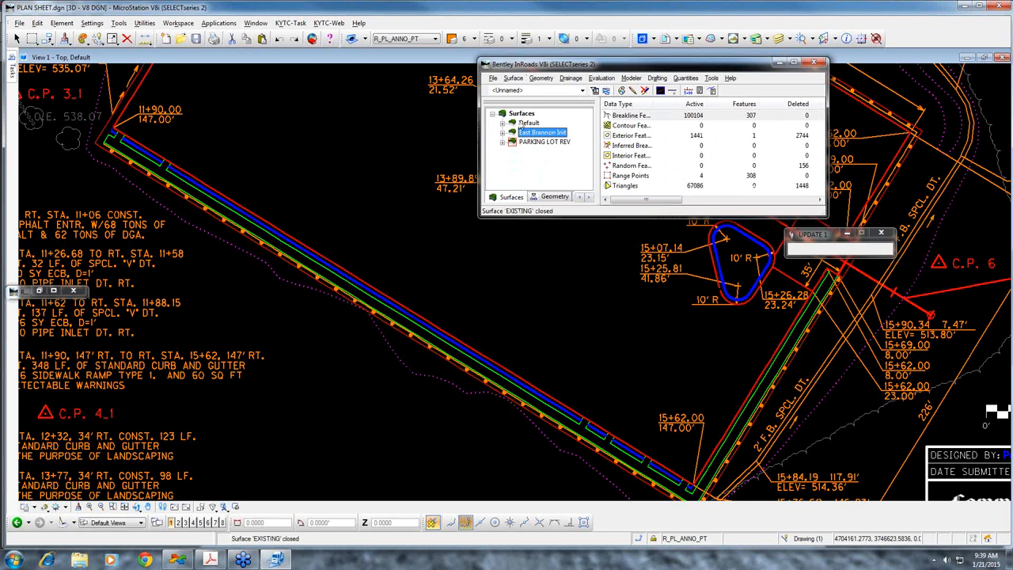
# Open EXISTING.dtm from the Inroads folder as a surface again
pyautogui.click(521, 114)
pyautogui.rightClick(521, 115)
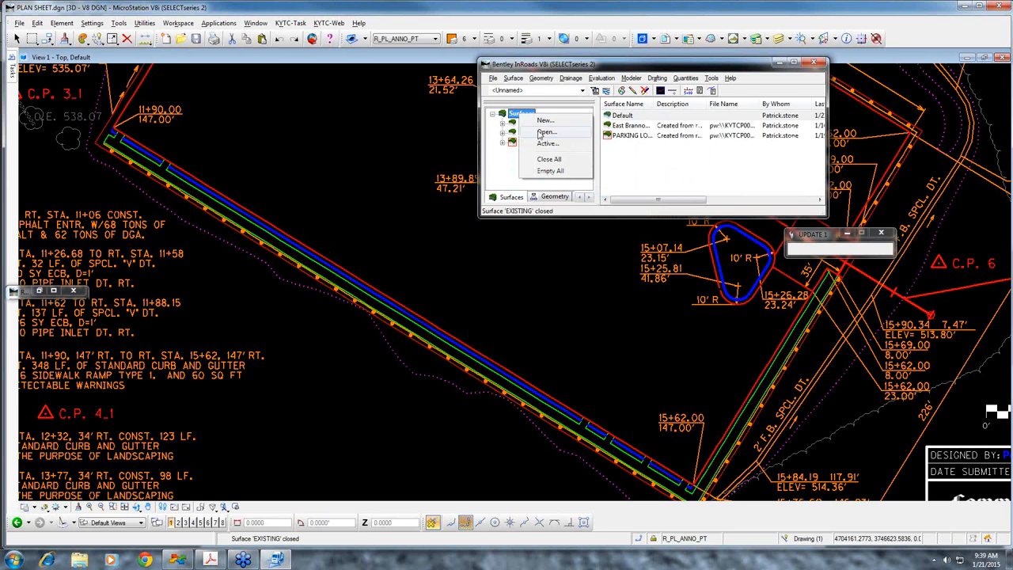
pyautogui.click(543, 133)
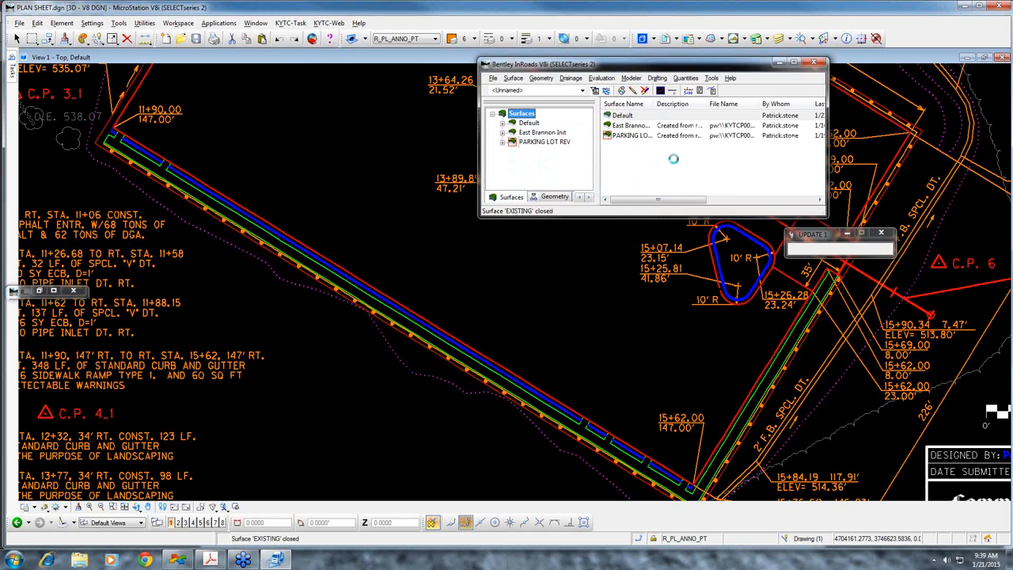
pyautogui.click(567, 168)
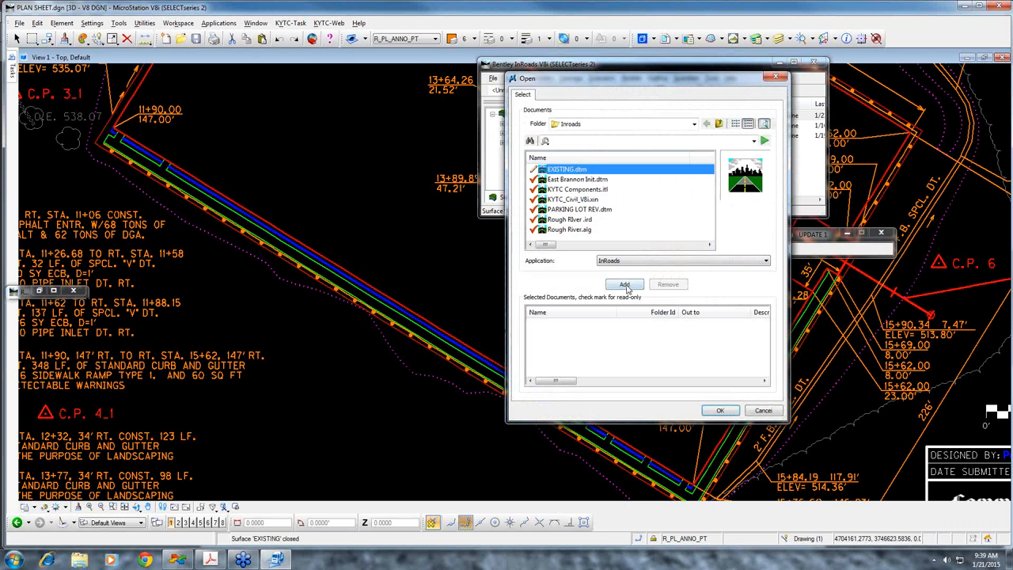
pyautogui.click(626, 284)
pyautogui.click(729, 413)
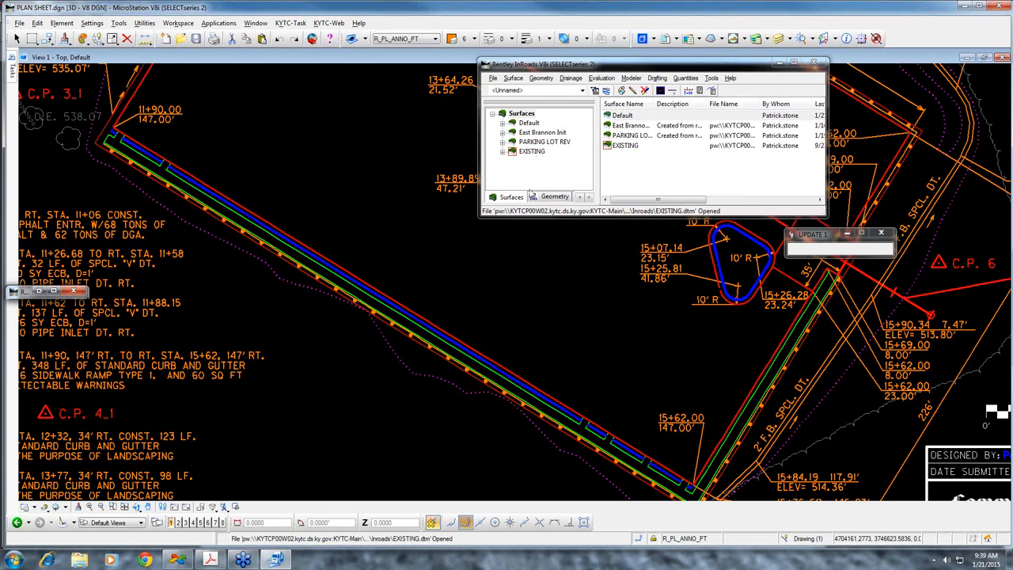
pyautogui.hotkey('alt', 'Tab')
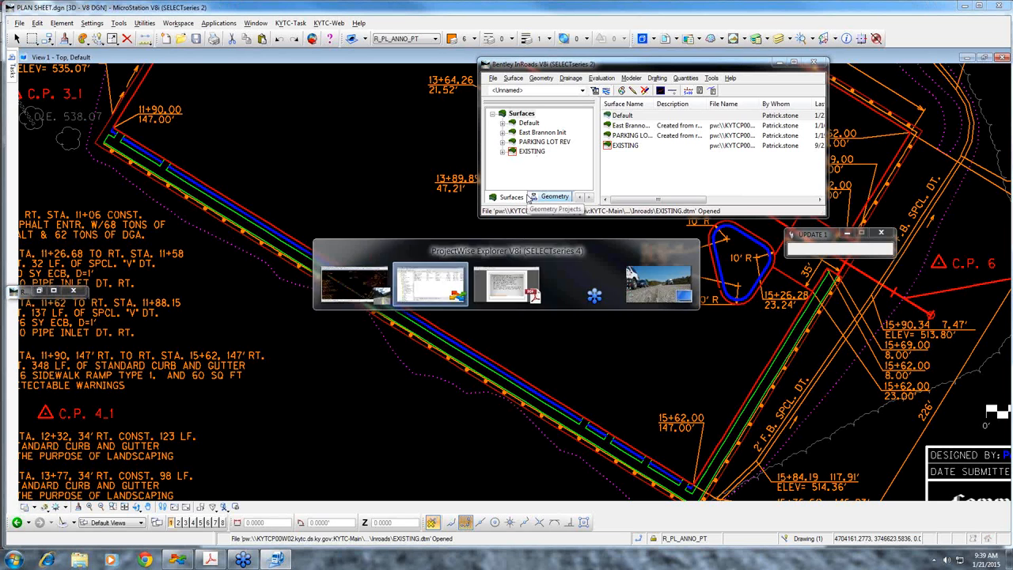
pyautogui.hotkey('alt', 'Tab')
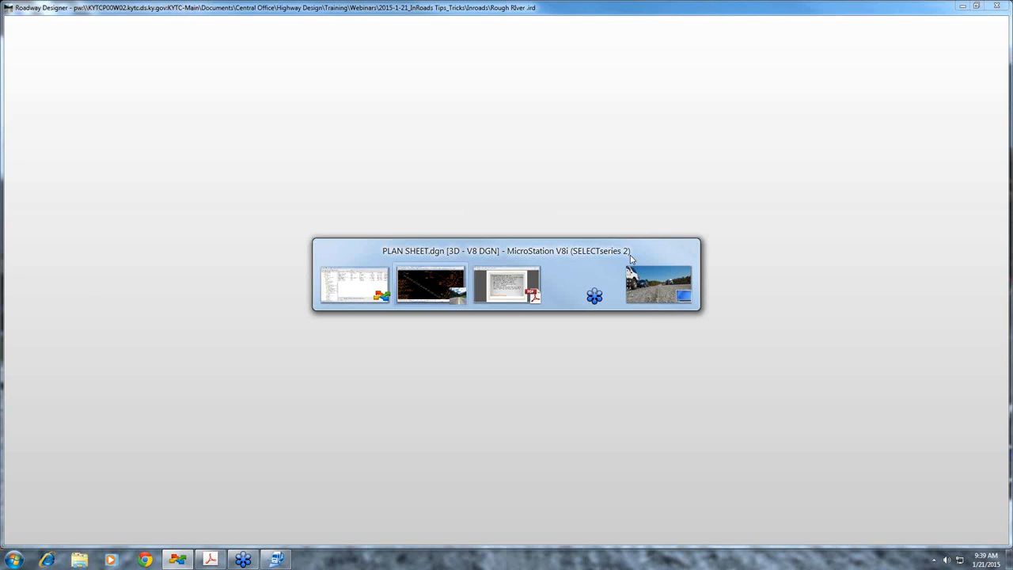
# Switch to INROADS TIPS AND TRICKS.pdf in Adobe Acrobat and read the page 4 slide on MicroStation key-ins for InRoads commands
pyautogui.hotkey('alt', 'Tab')
pyautogui.click(515, 378)
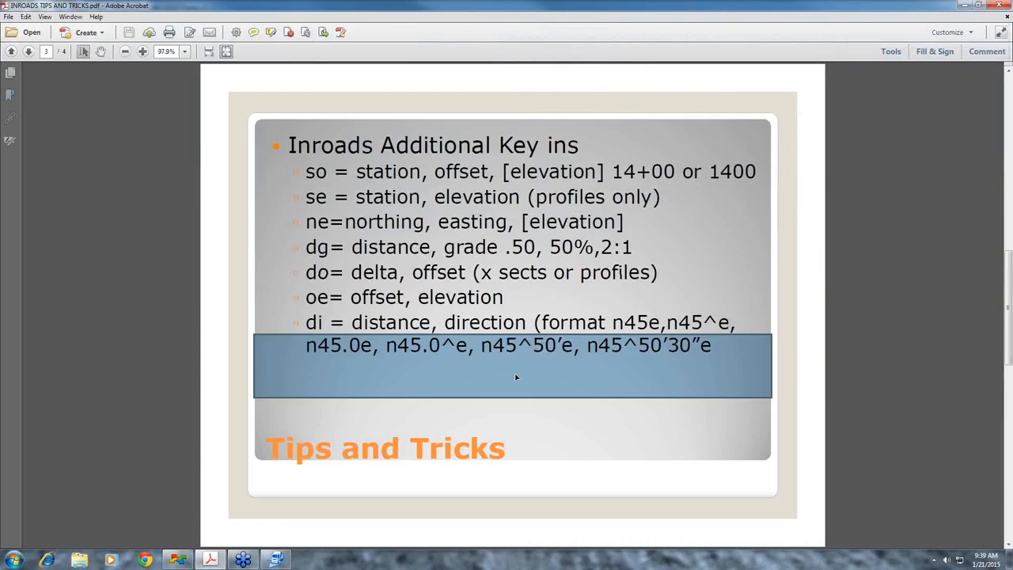
pyautogui.click(875, 412)
pyautogui.scroll(-1, 876, 413)
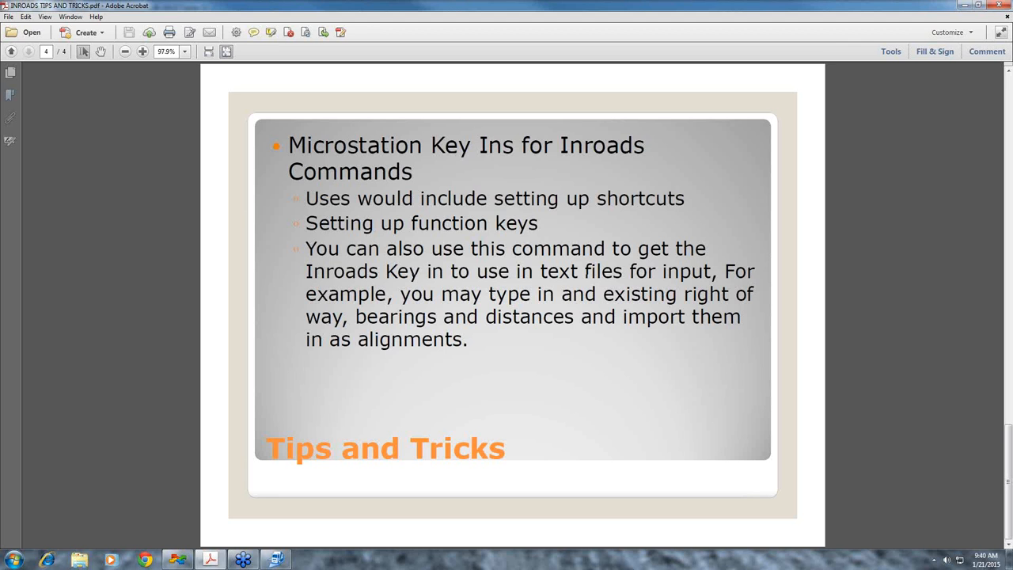
# Return to MicroStation, close Roadway Designer, and look up the key-in commands that start with INRO in the key-in browser
pyautogui.click(275, 561)
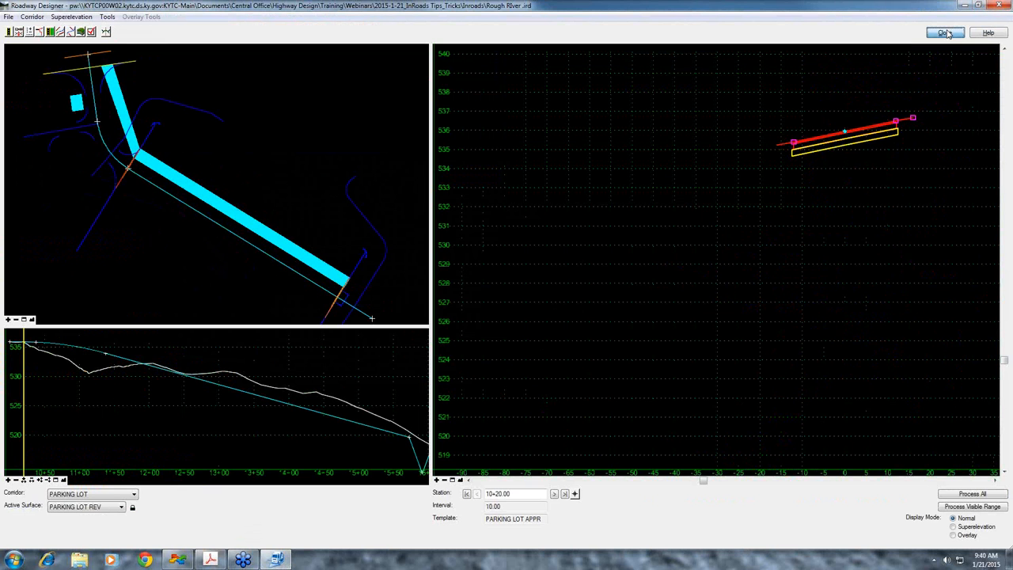
pyautogui.click(946, 33)
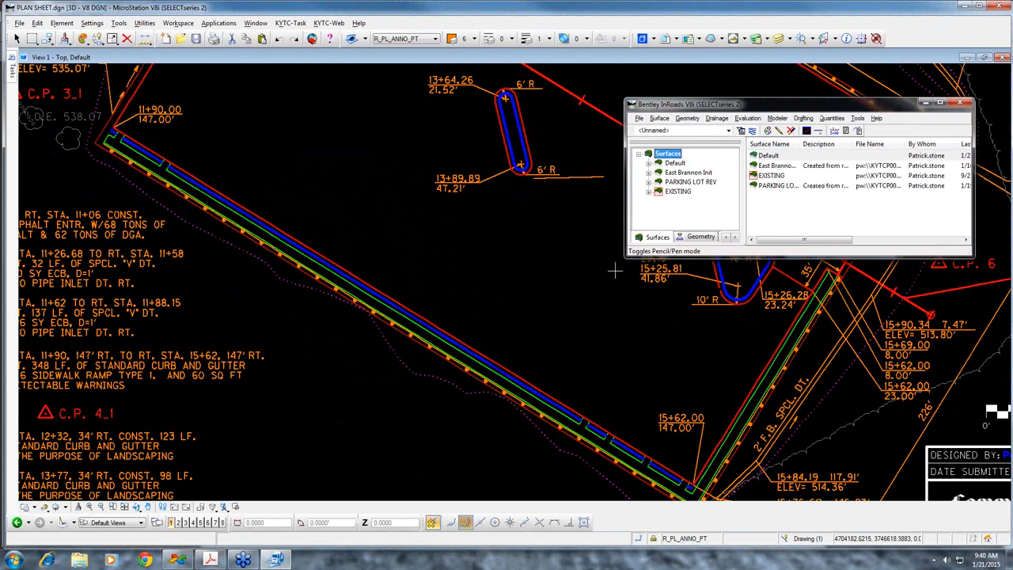
pyautogui.click(309, 145)
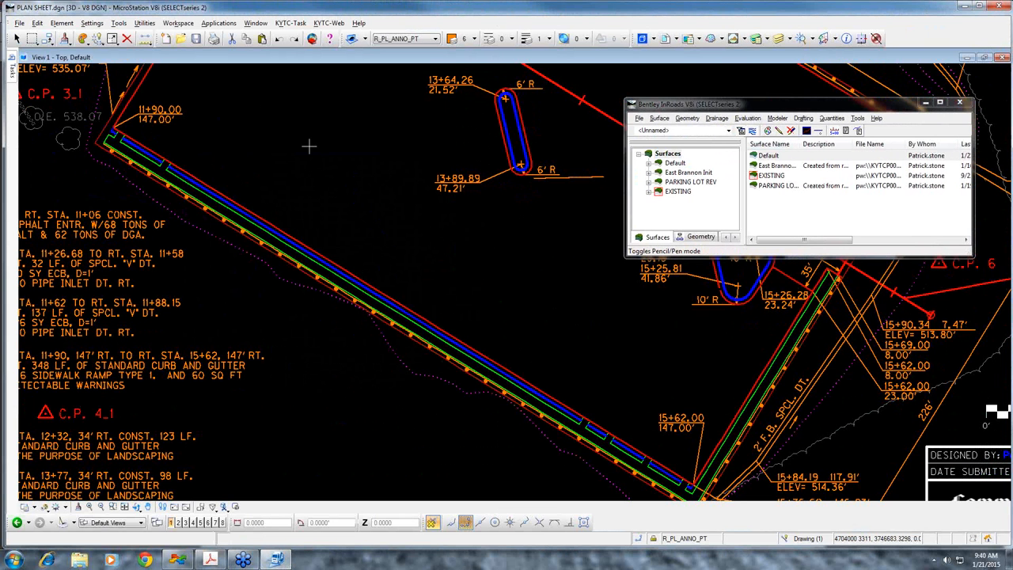
pyautogui.press('Return')
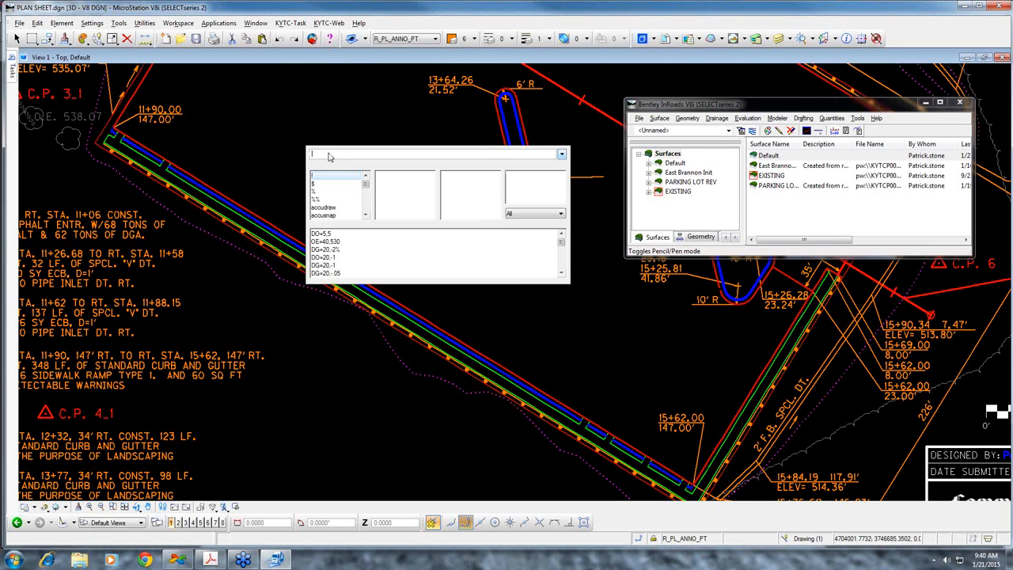
pyautogui.write('INROadsactivate')
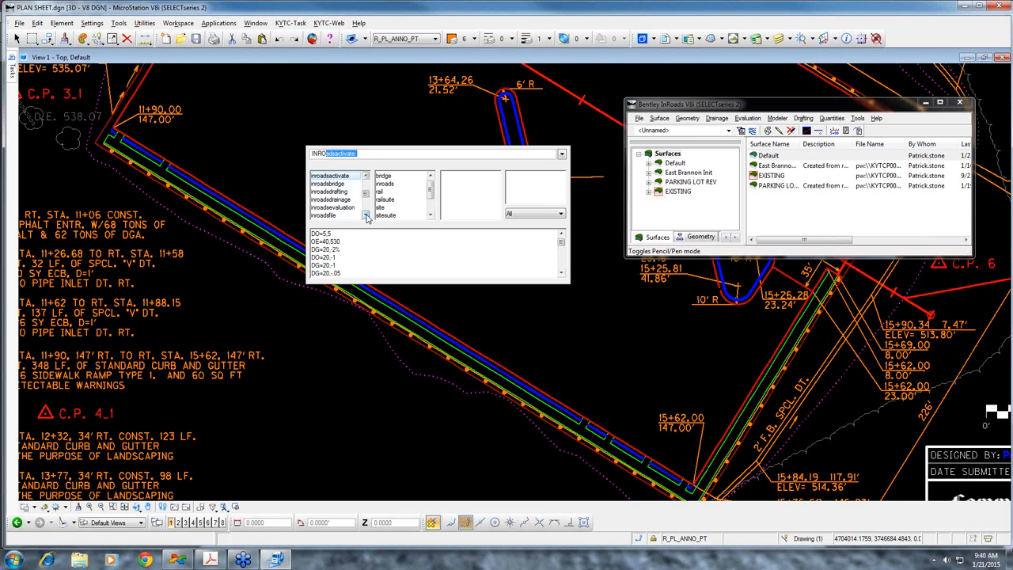
pyautogui.click(365, 176)
pyautogui.click(365, 176)
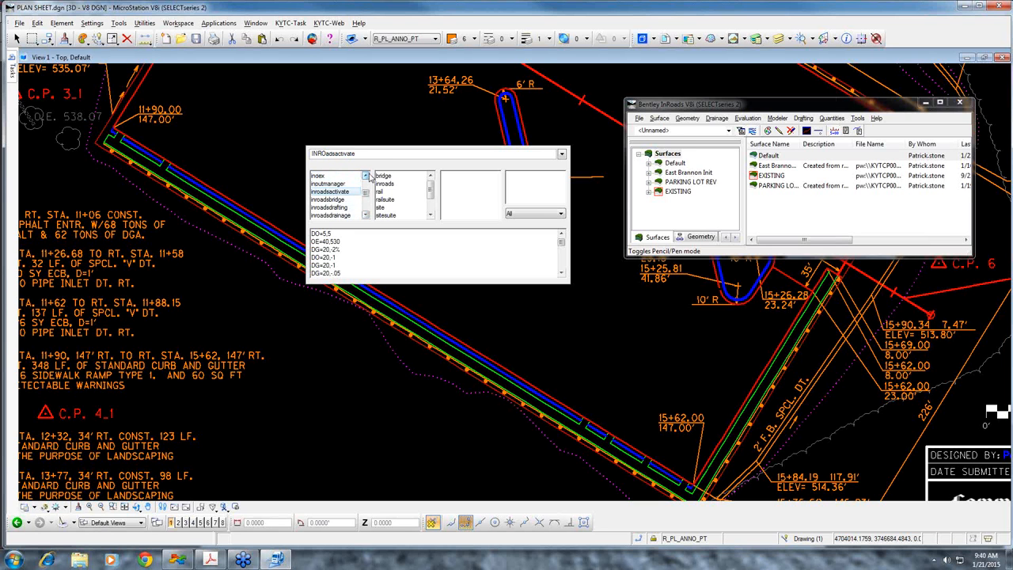
# Build the key-in "inroadsgeometry cogopoints edit" from the key-in browser's command lists
pyautogui.moveTo(370, 157); pyautogui.dragTo(326, 162)
pyautogui.write('ADS')
pyautogui.press('space')
pyautogui.press('BackSpace')
pyautogui.press('BackSpace')
pyautogui.press('BackSpace')
pyautogui.write('Geometry')
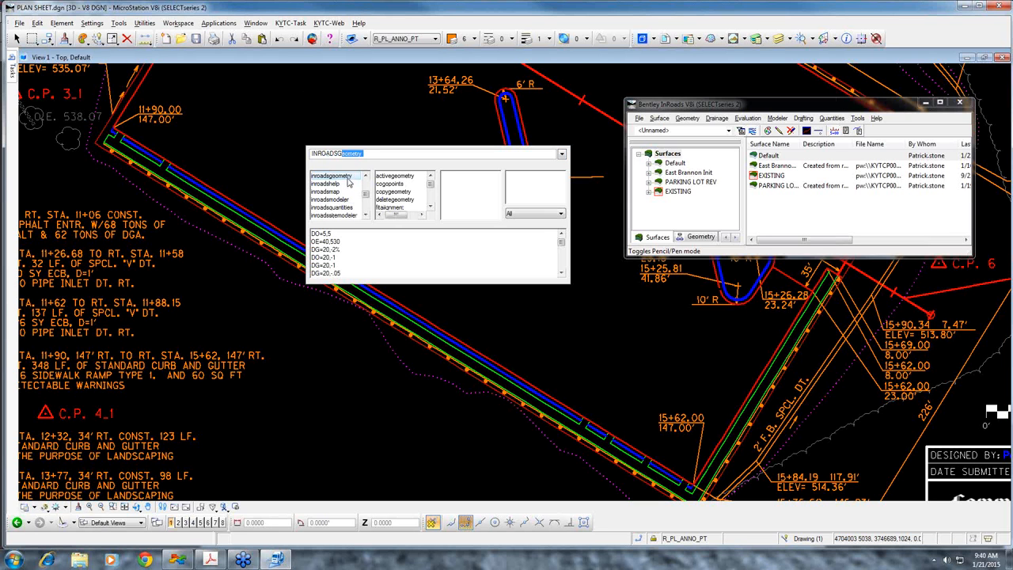
pyautogui.click(348, 176)
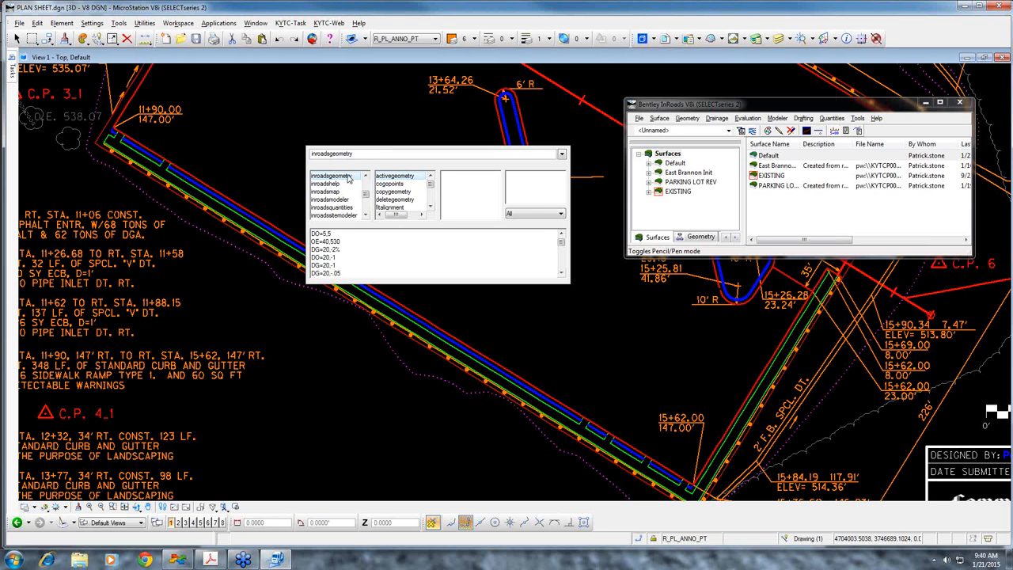
pyautogui.click(405, 185)
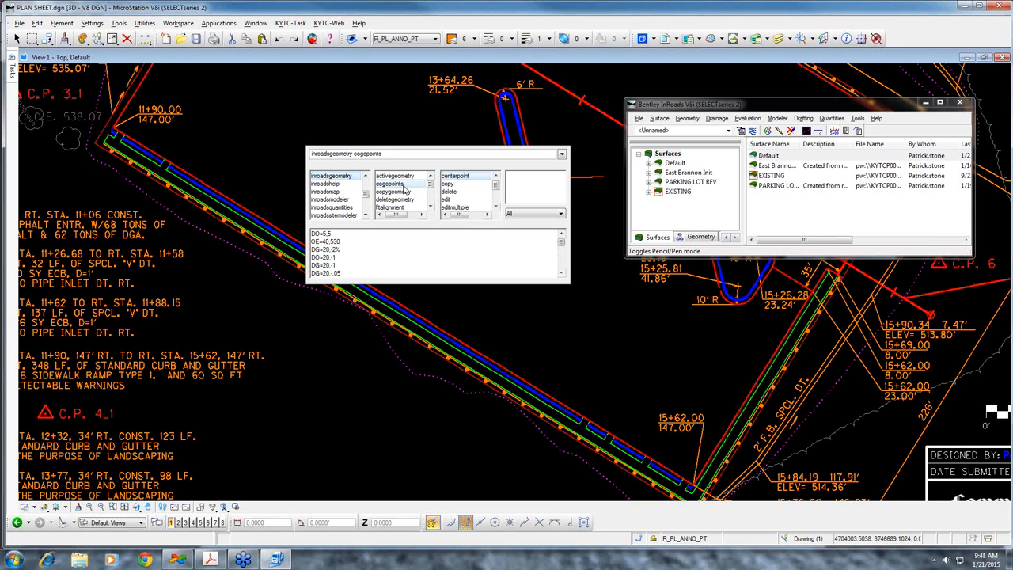
pyautogui.click(452, 200)
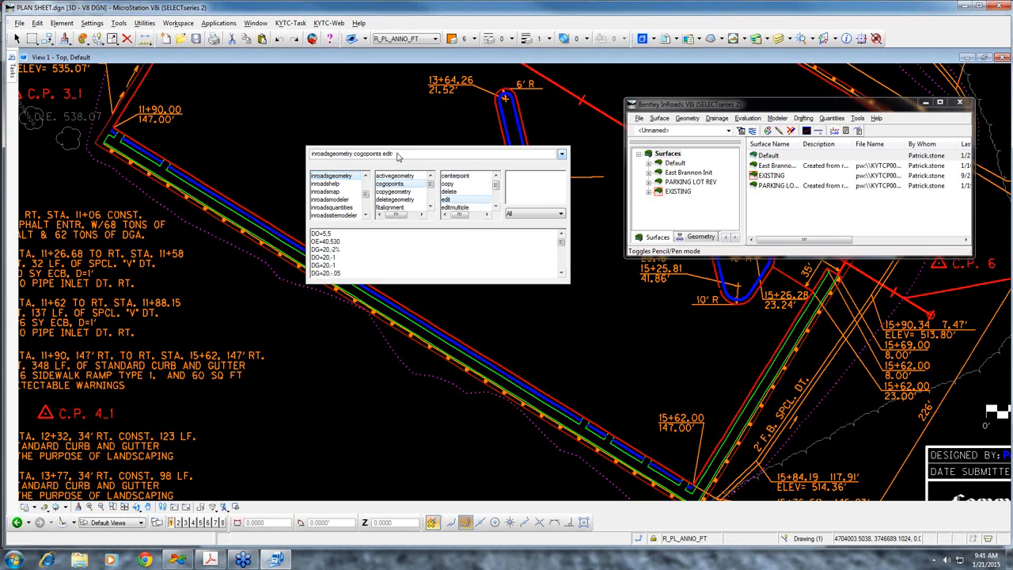
# Copy the whole key-in, paste it into a newly opened key-in browser, and run it to open Edit Cogo Point
pyautogui.moveTo(398, 156); pyautogui.dragTo(309, 156)
pyautogui.rightClick(342, 157)
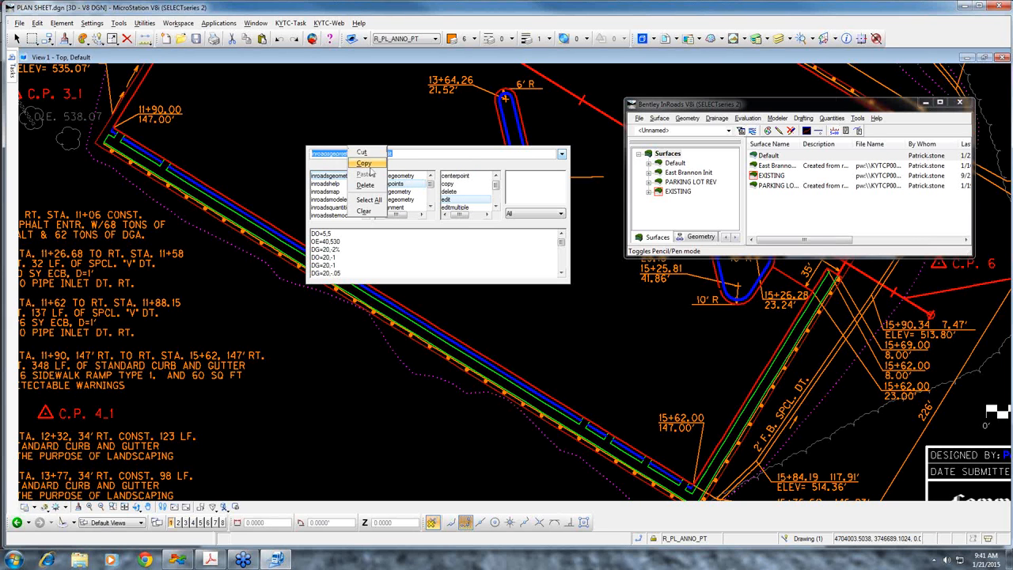
pyautogui.click(364, 163)
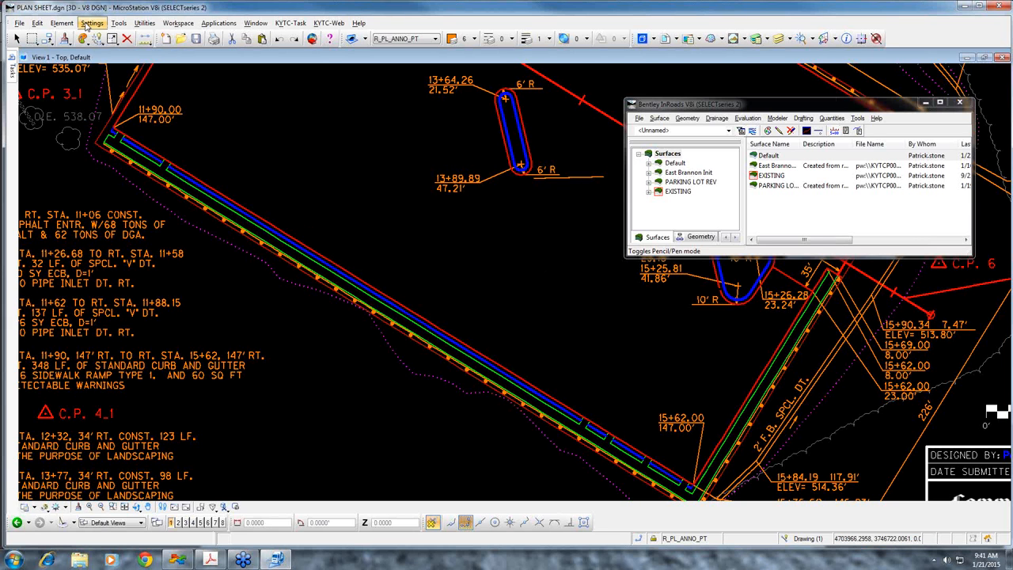
pyautogui.click(119, 22)
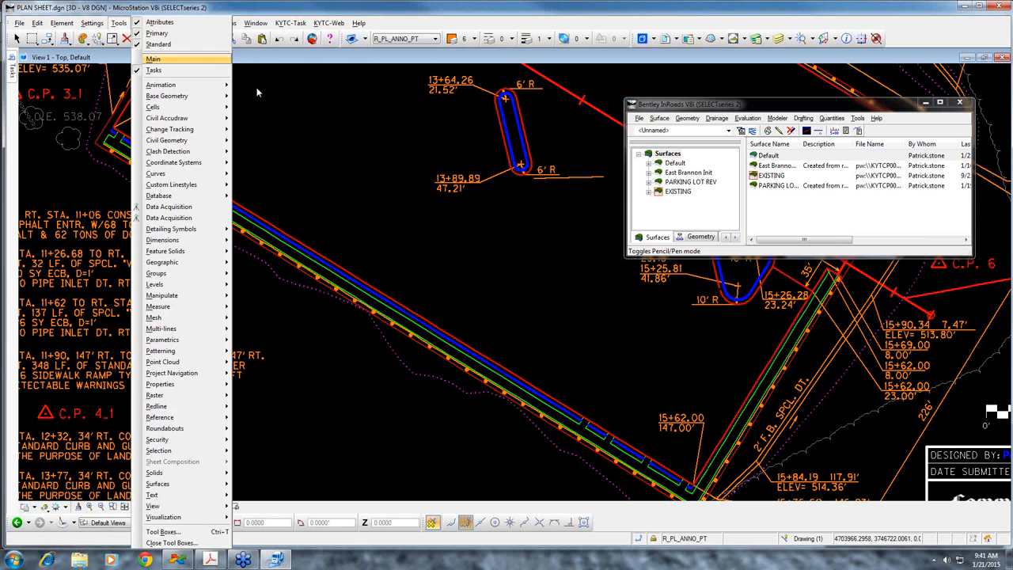
pyautogui.click(305, 105)
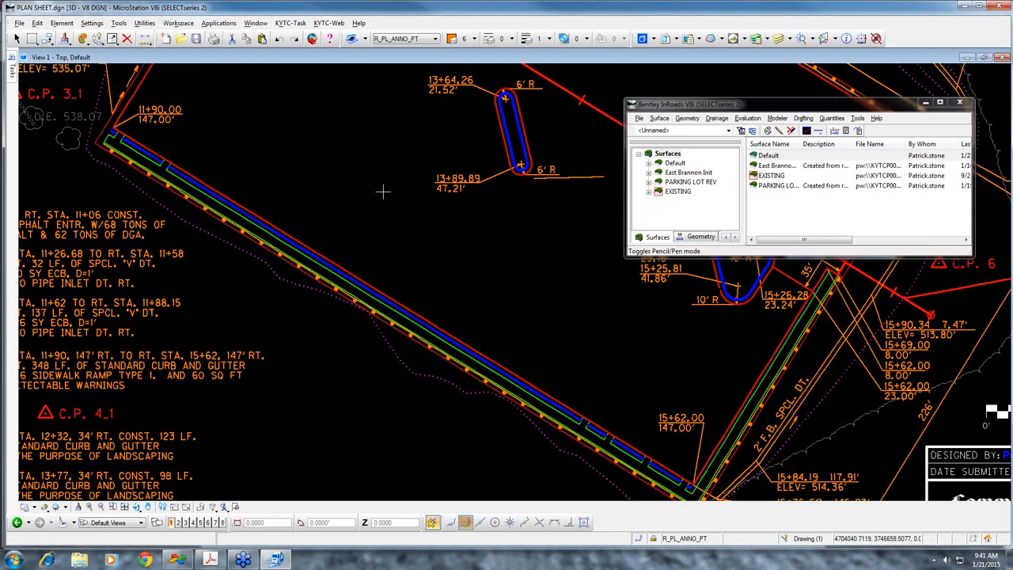
pyautogui.press('Return')
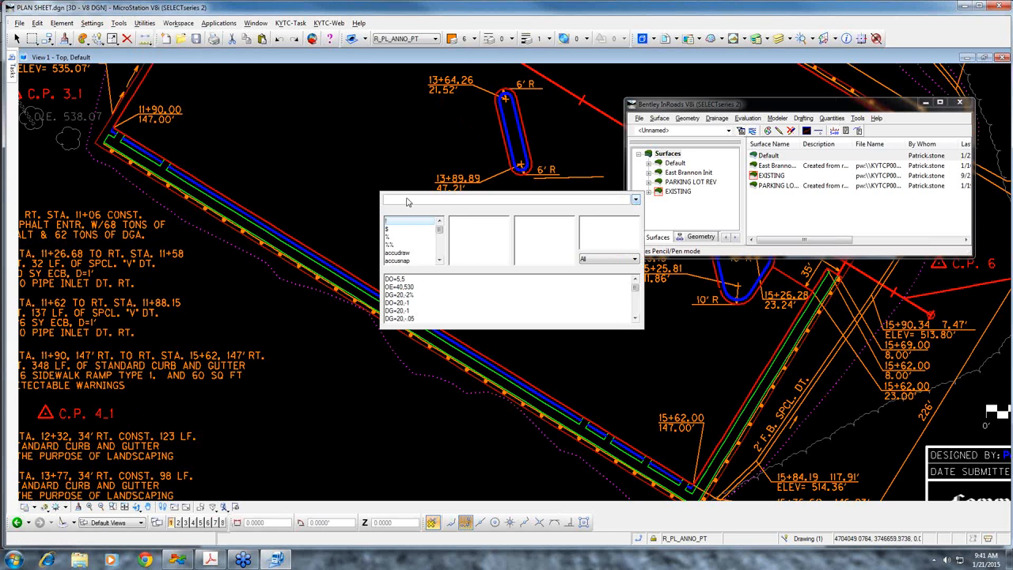
pyautogui.rightClick(409, 200)
pyautogui.click(432, 219)
pyautogui.press('Return')
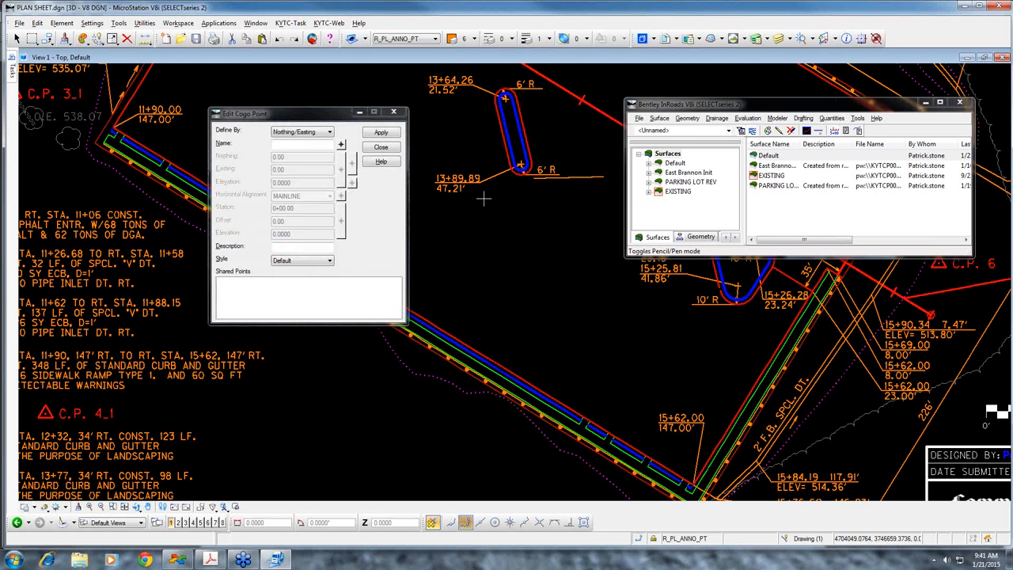
# Close Edit Cogo Point and bring the whole plan sheet into view, with the InRoads window moved off the parking lot
pyautogui.moveTo(296, 114); pyautogui.dragTo(751, 140)
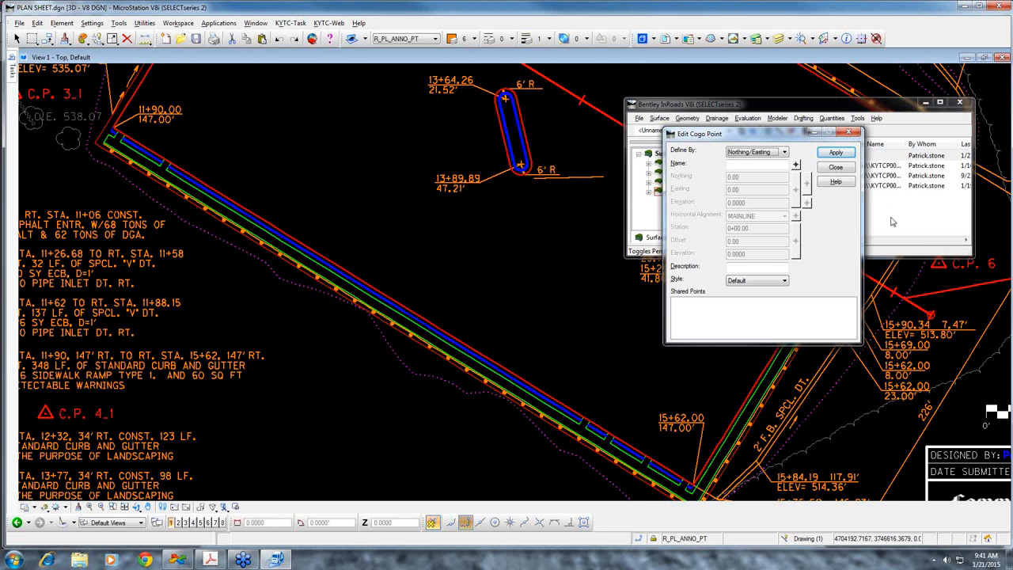
pyautogui.click(836, 168)
pyautogui.moveTo(823, 108); pyautogui.dragTo(498, 114)
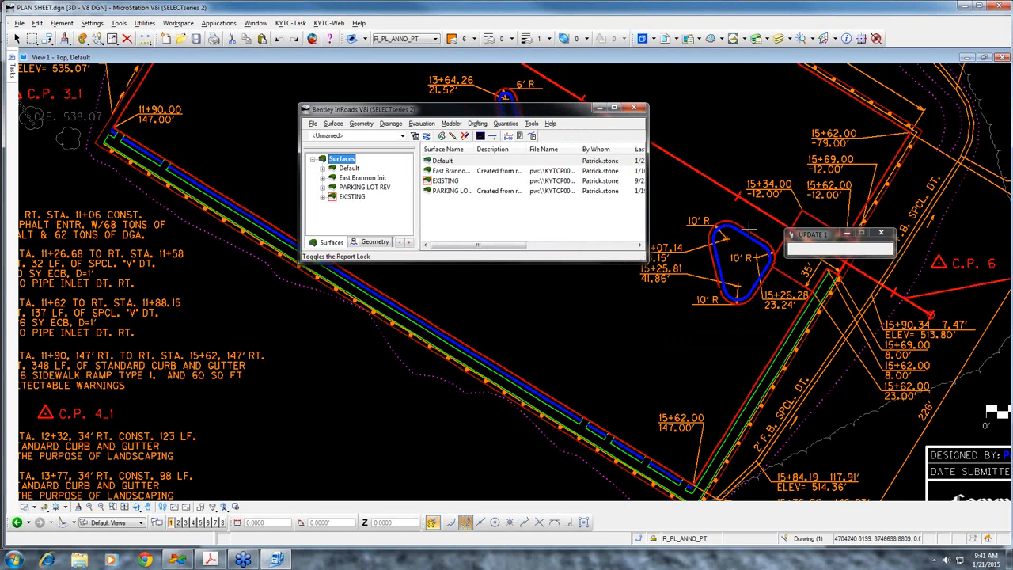
pyautogui.scroll(-5, 772, 274)
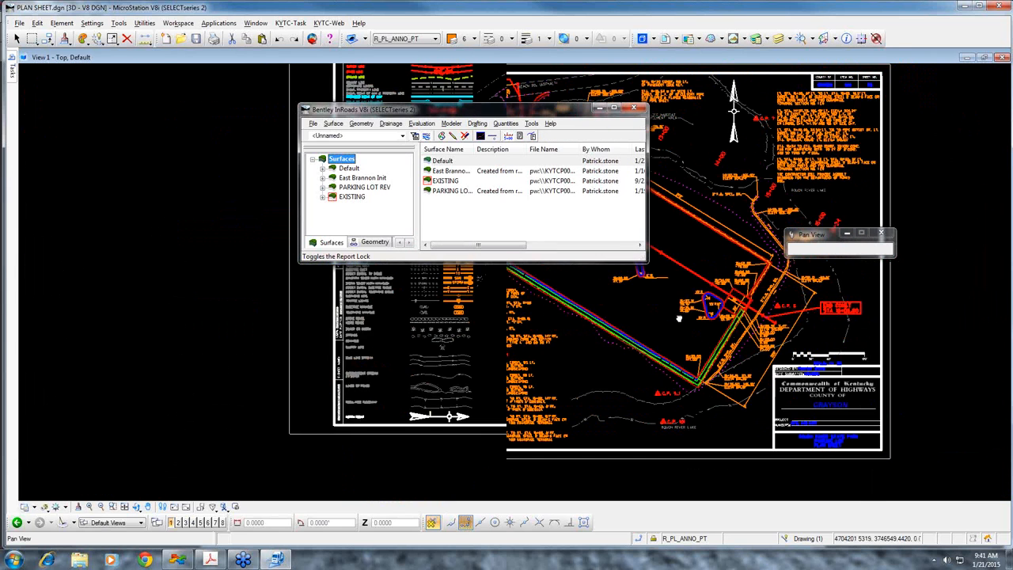
pyautogui.moveTo(493, 112); pyautogui.dragTo(280, 77)
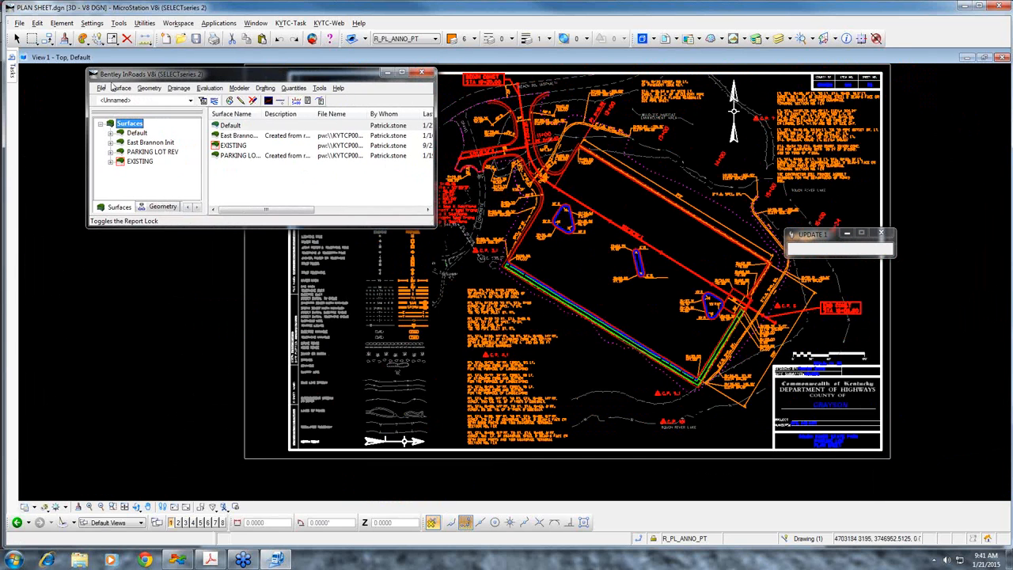
# Close the boring-location e-mail picture and set the linked text, cell and line style scale factors to 30
pyautogui.click(101, 88)
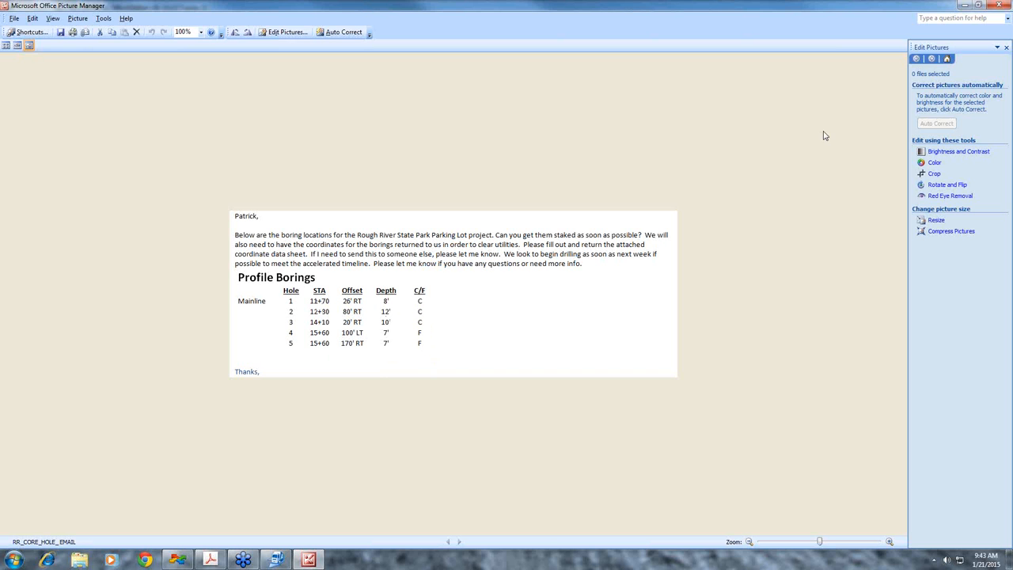
pyautogui.click(999, 6)
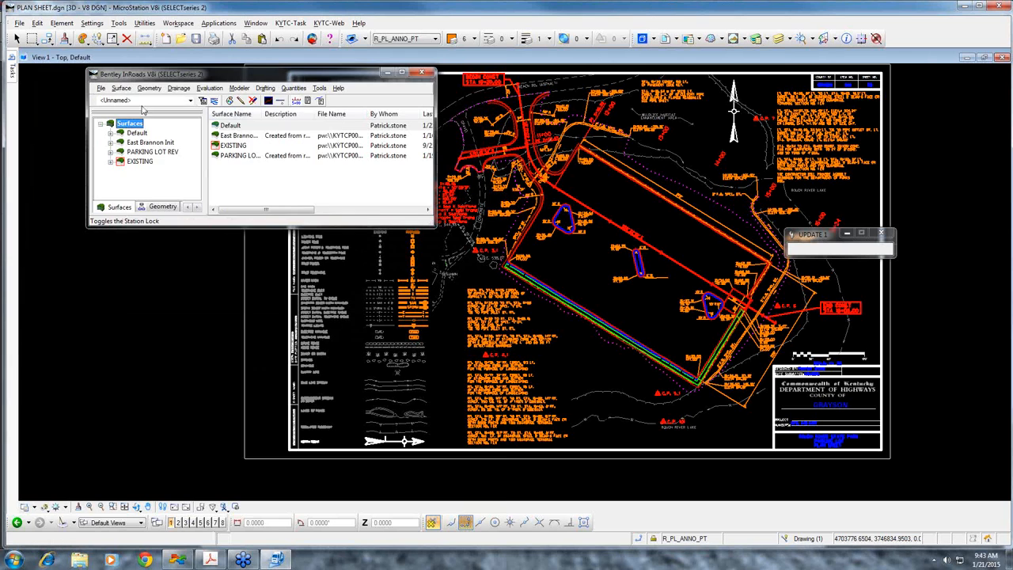
pyautogui.moveTo(202, 75); pyautogui.dragTo(335, 70)
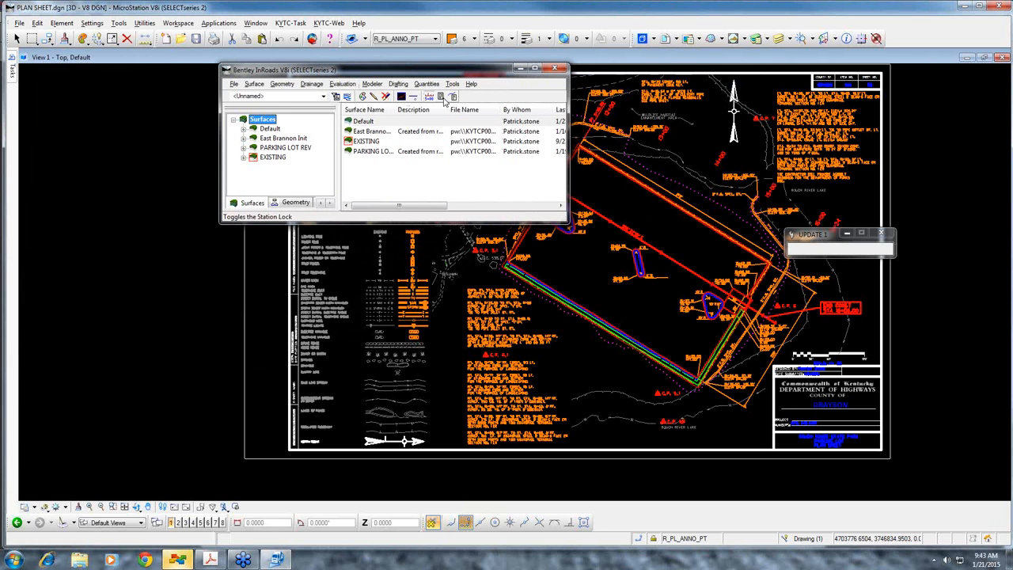
pyautogui.click(452, 83)
pyautogui.click(484, 262)
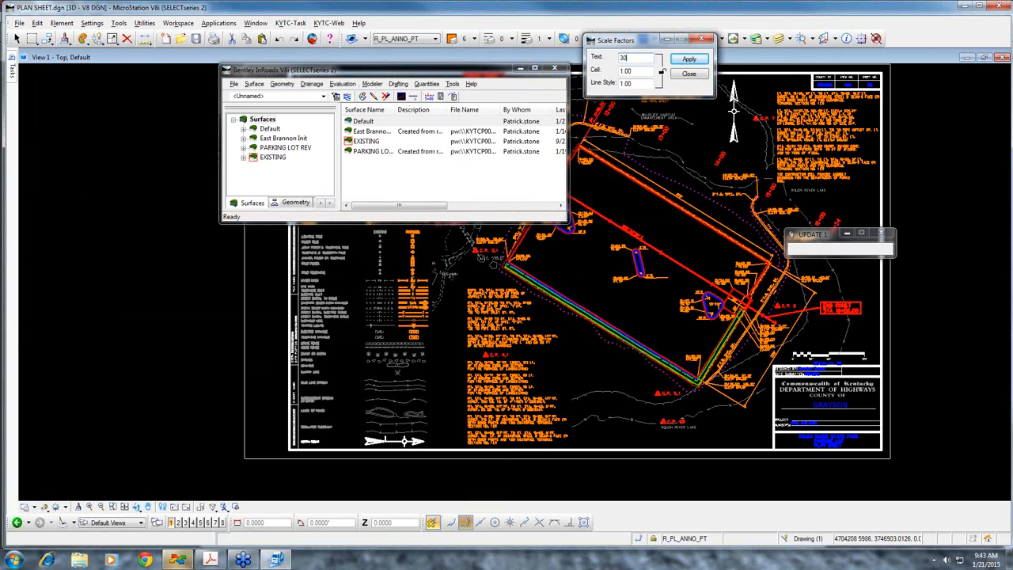
pyautogui.press('Tab')
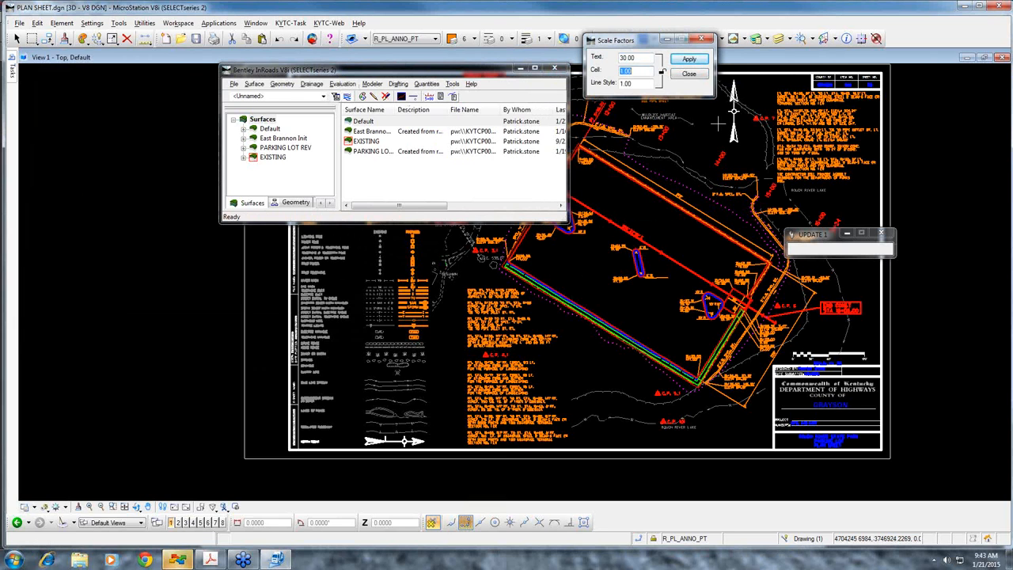
pyautogui.click(642, 58)
pyautogui.click(664, 72)
pyautogui.click(696, 63)
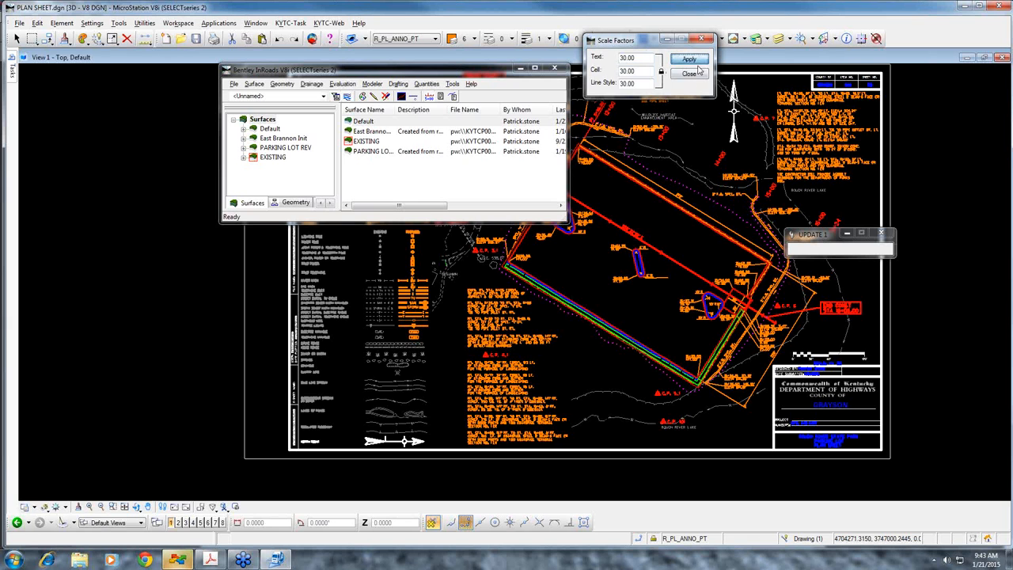
pyautogui.click(692, 73)
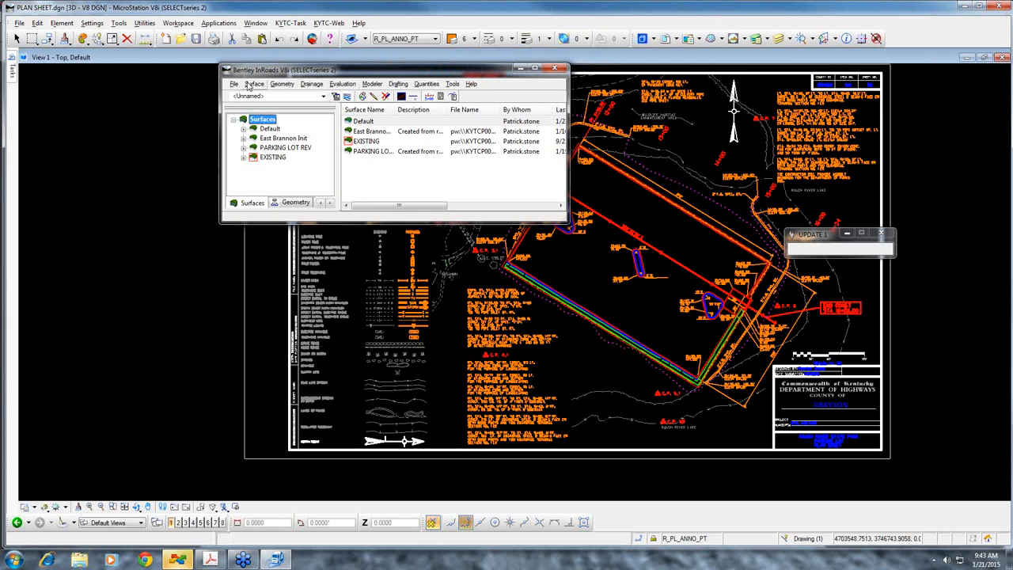
# Start a new Text Import Wizard in InRoads with Cogo Points as the data type
pyautogui.click(234, 84)
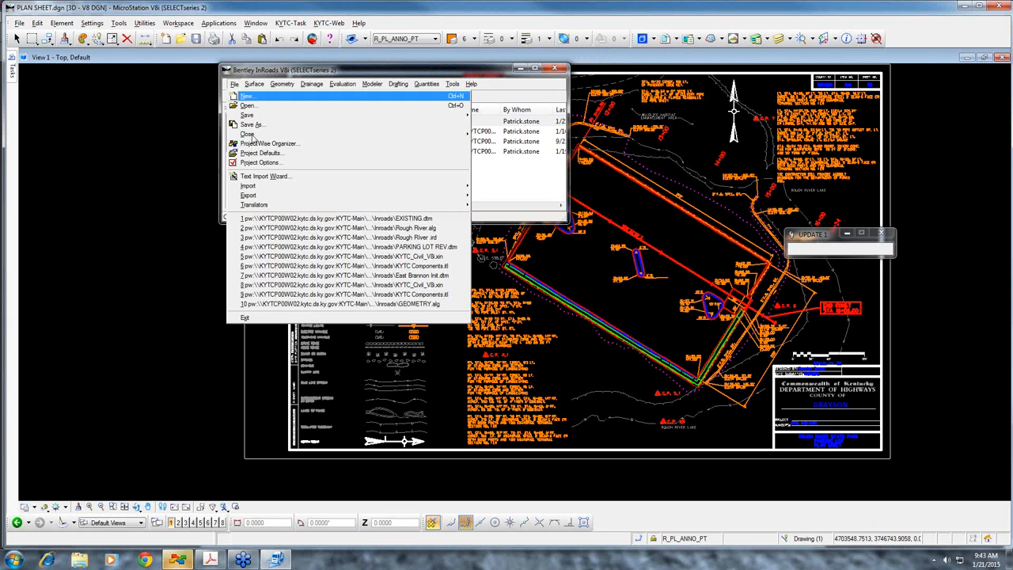
pyautogui.click(263, 177)
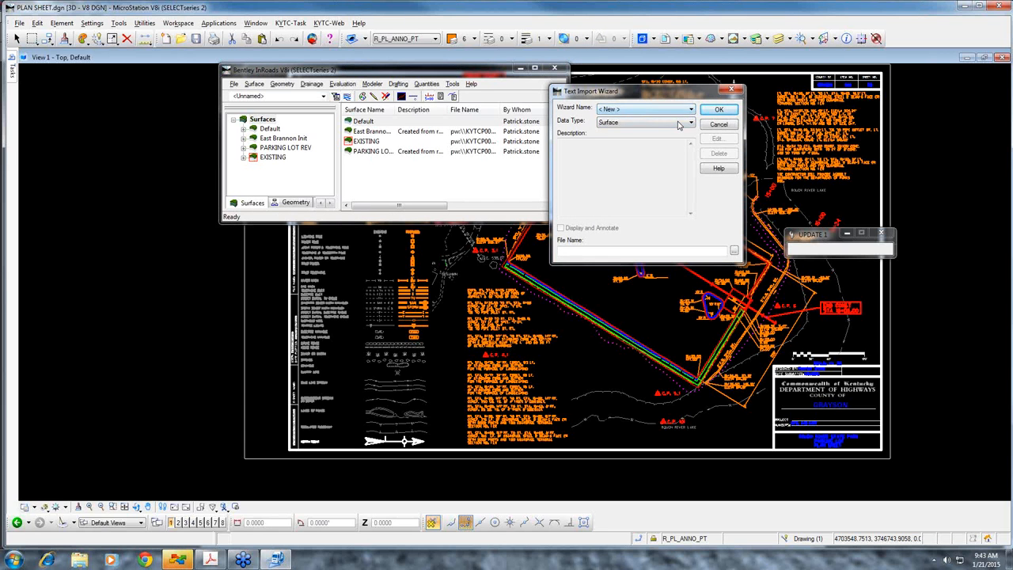
pyautogui.click(679, 122)
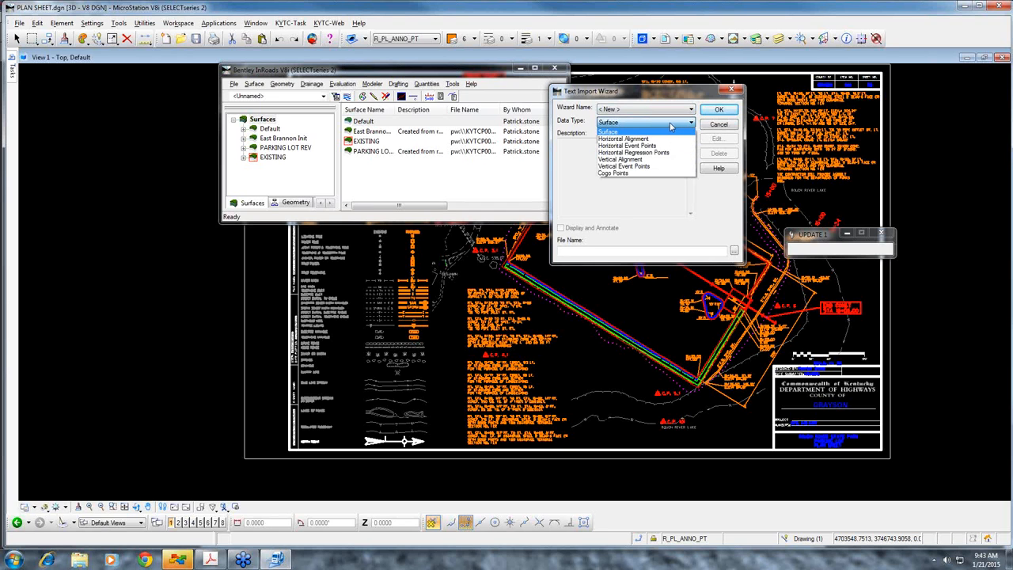
pyautogui.click(642, 174)
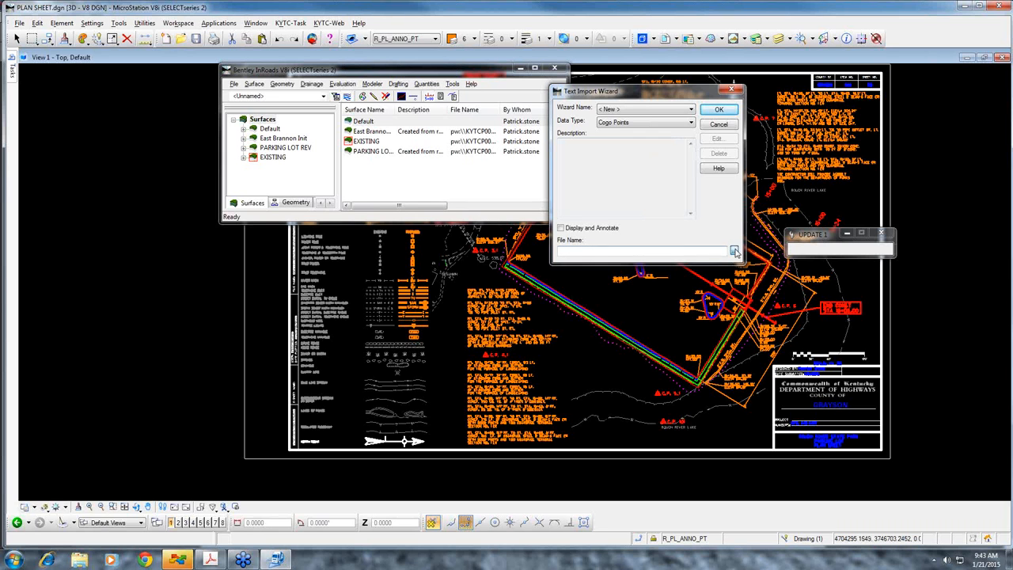
# Choose RRCOREHOLE.txt from the Inroads folder as the source file and start the import wizard with it
pyautogui.click(884, 232)
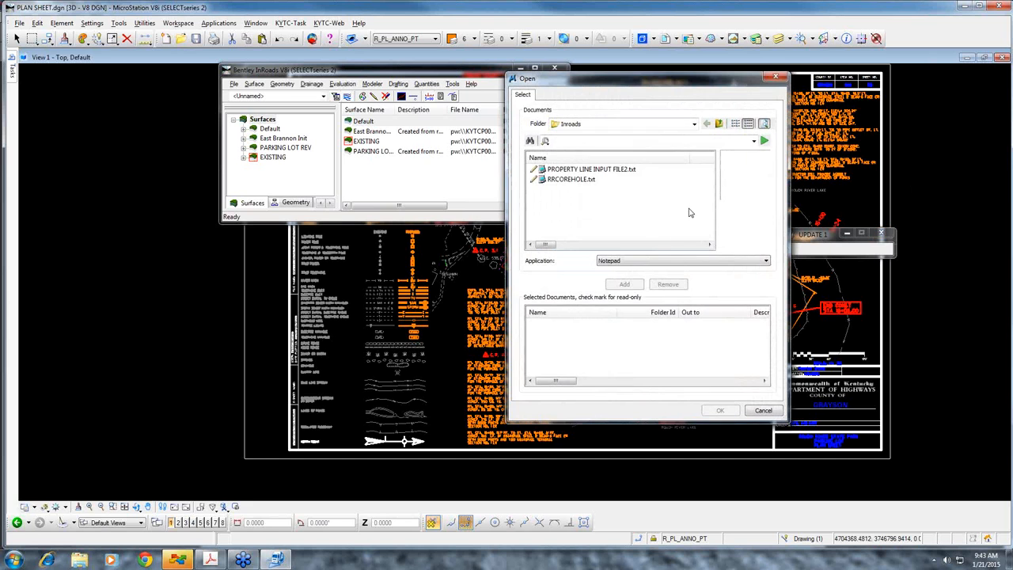
pyautogui.click(584, 180)
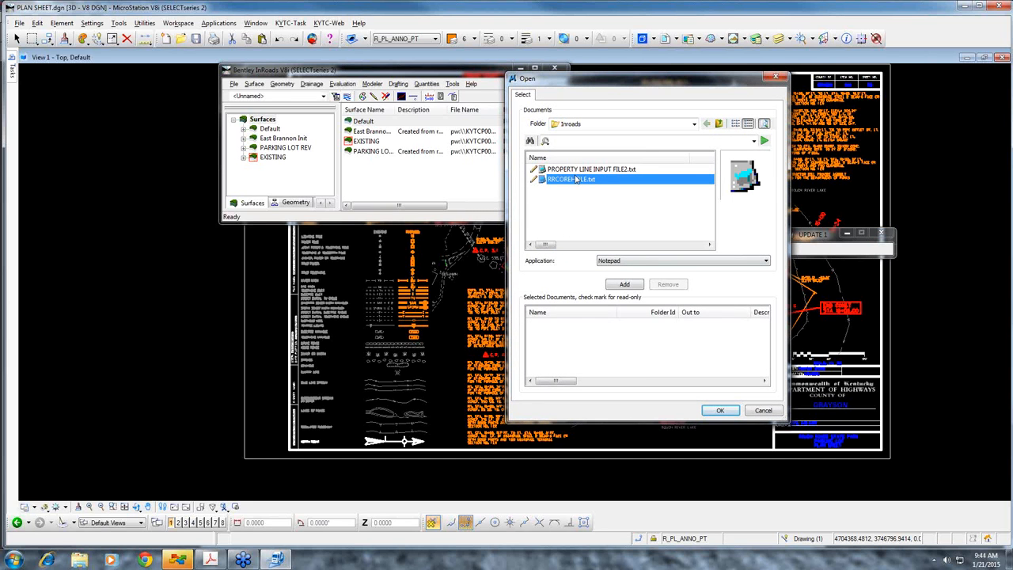
pyautogui.click(625, 285)
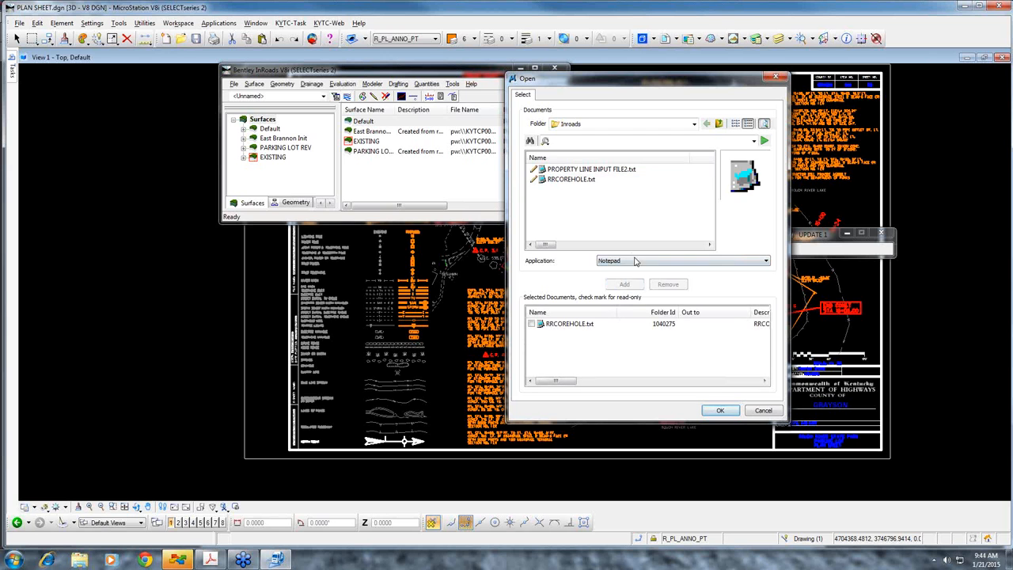
pyautogui.click(721, 412)
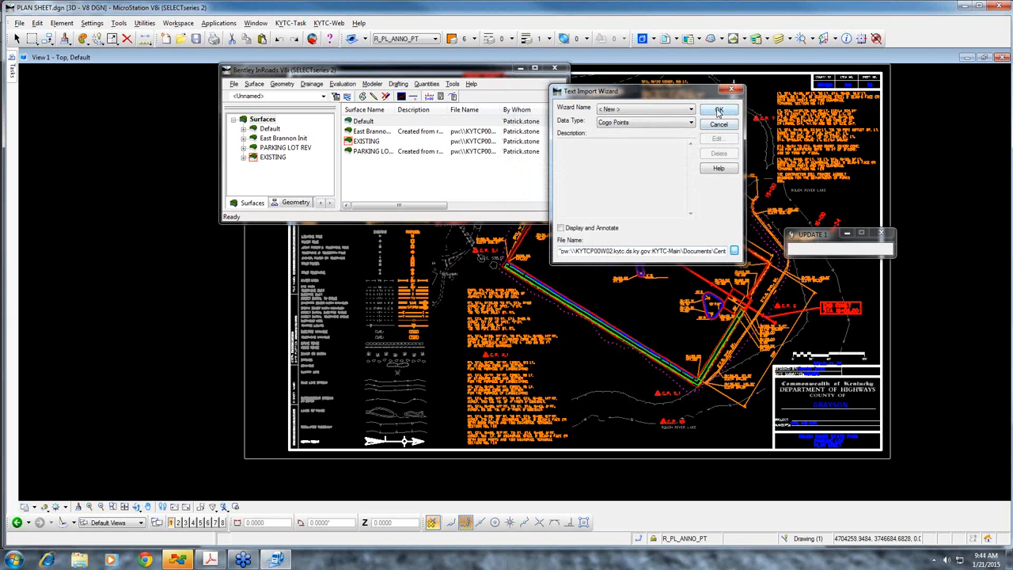
pyautogui.click(719, 111)
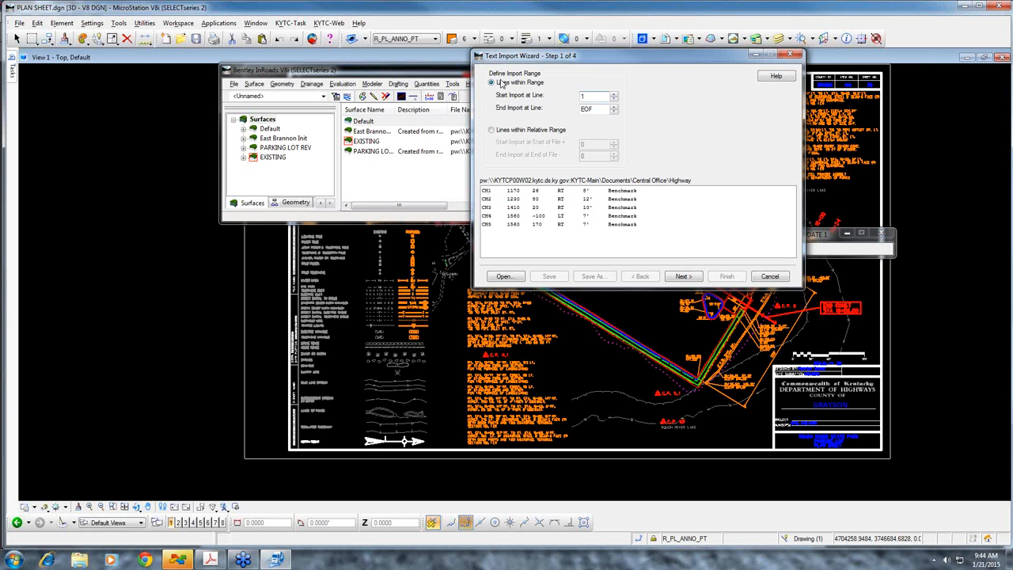
# Accept the import range from line 1 to EOF and keep all lines as delimited data
pyautogui.click(484, 193)
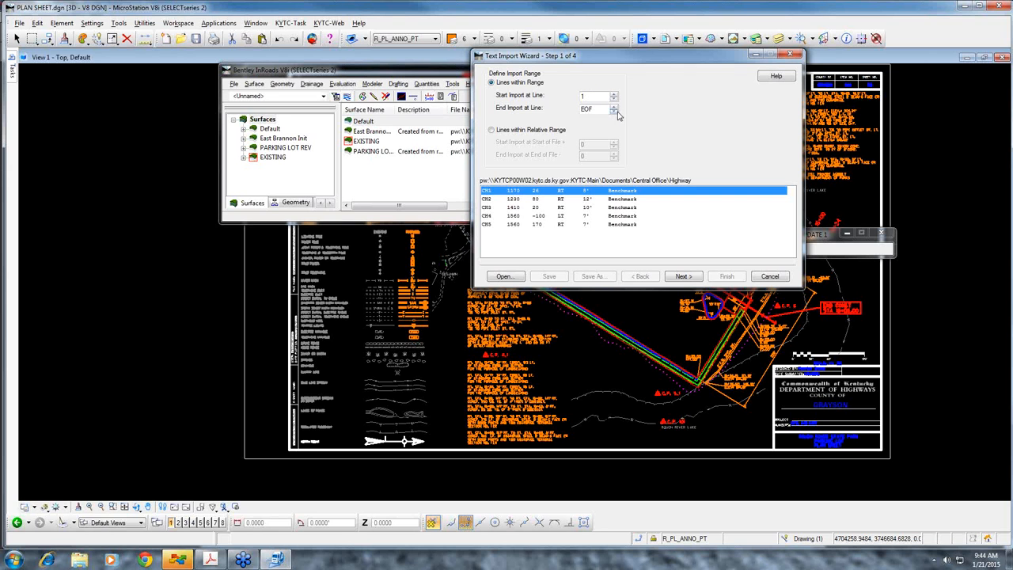
pyautogui.click(654, 226)
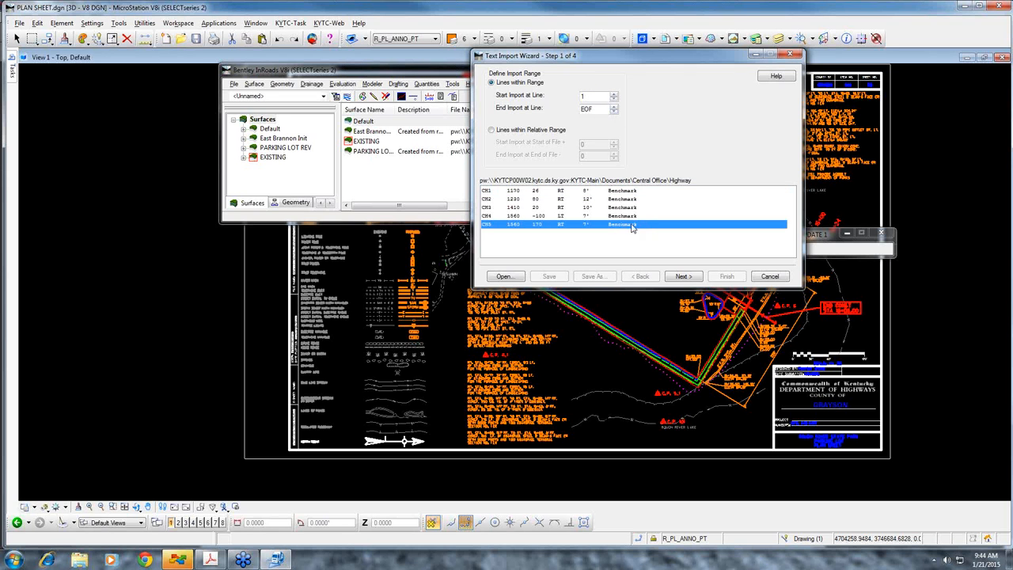
pyautogui.click(682, 276)
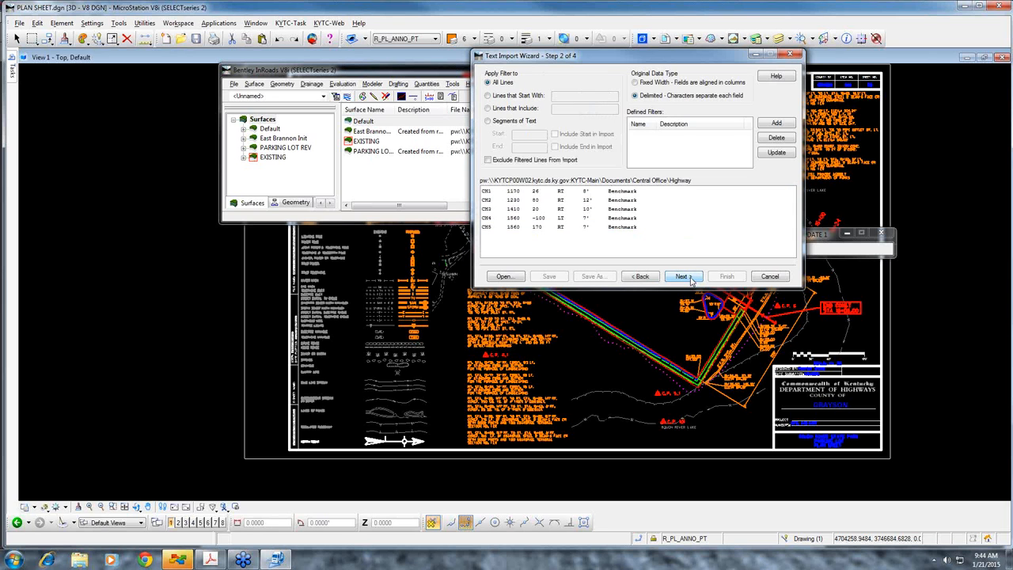
pyautogui.click(682, 276)
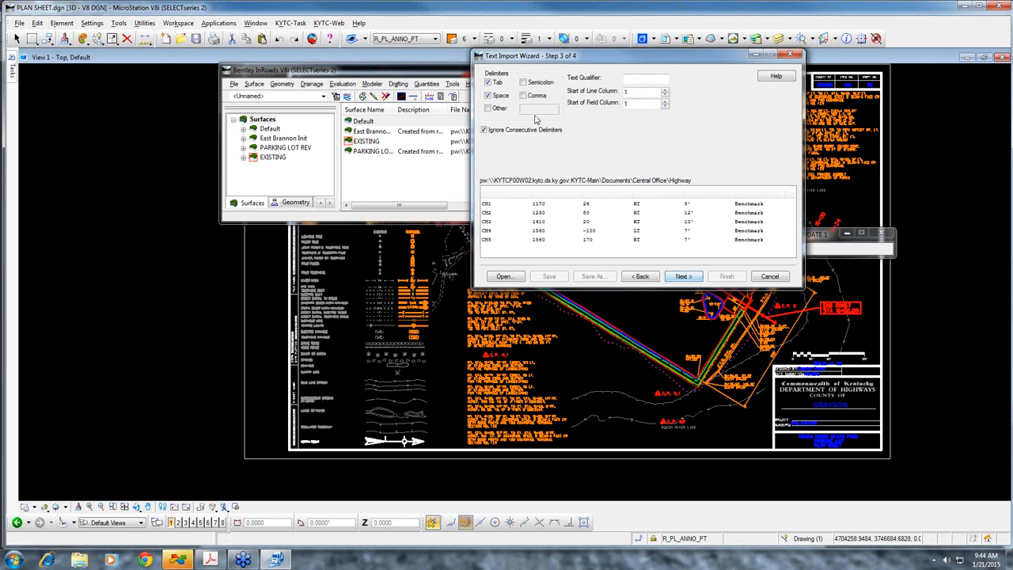
# Try Space instead of Tab as the column delimiter, and restore the Tab delimiter
pyautogui.click(489, 84)
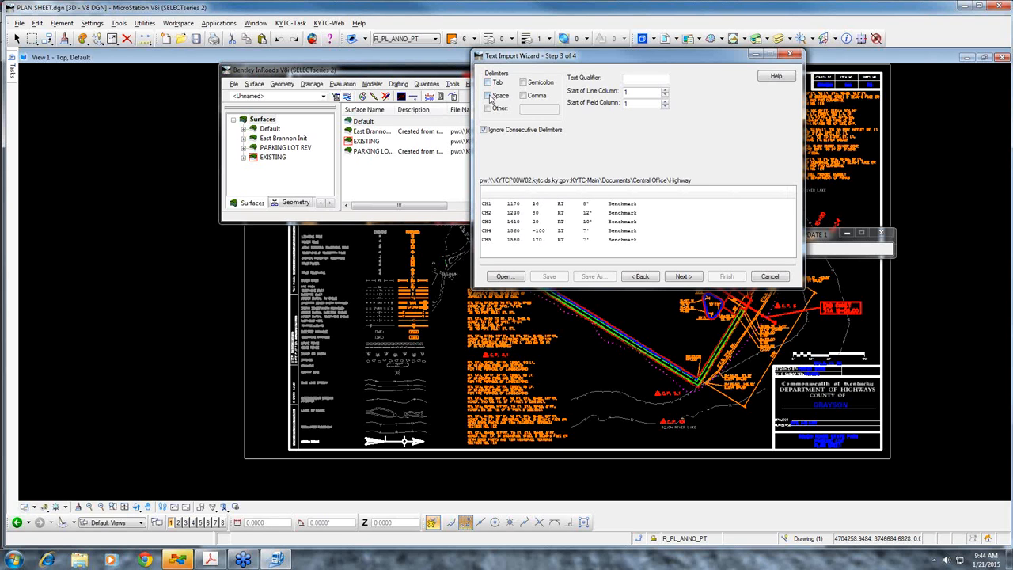
pyautogui.click(489, 95)
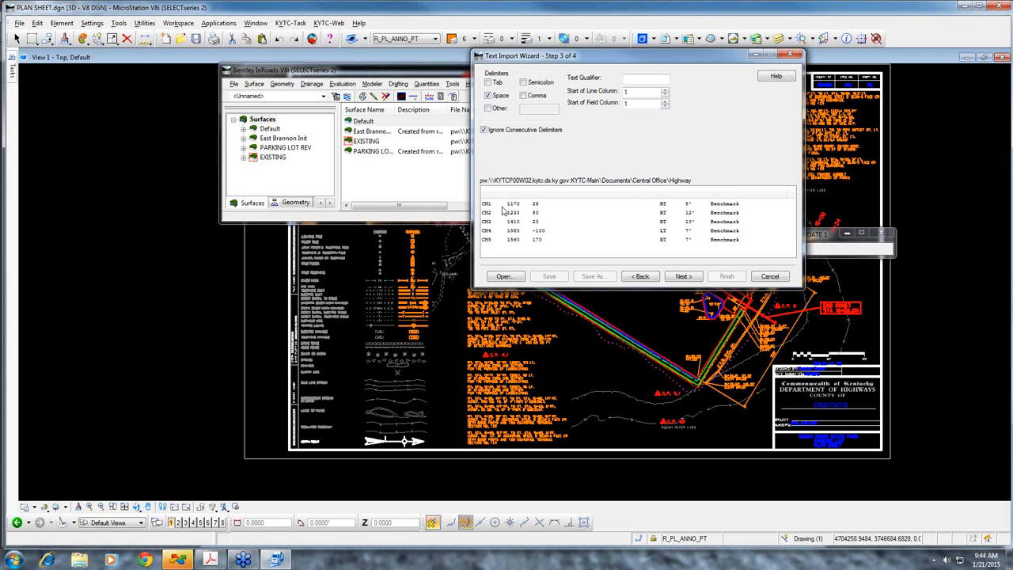
pyautogui.click(488, 95)
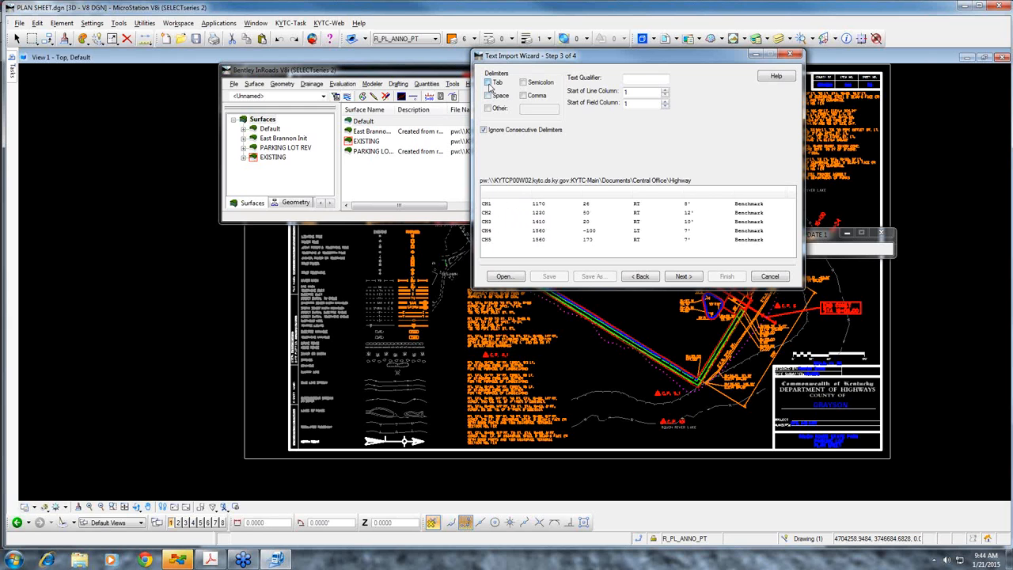
pyautogui.click(488, 83)
# Proceed to the column formats and assign Point Name to the first column and Station to the second
pyautogui.click(683, 276)
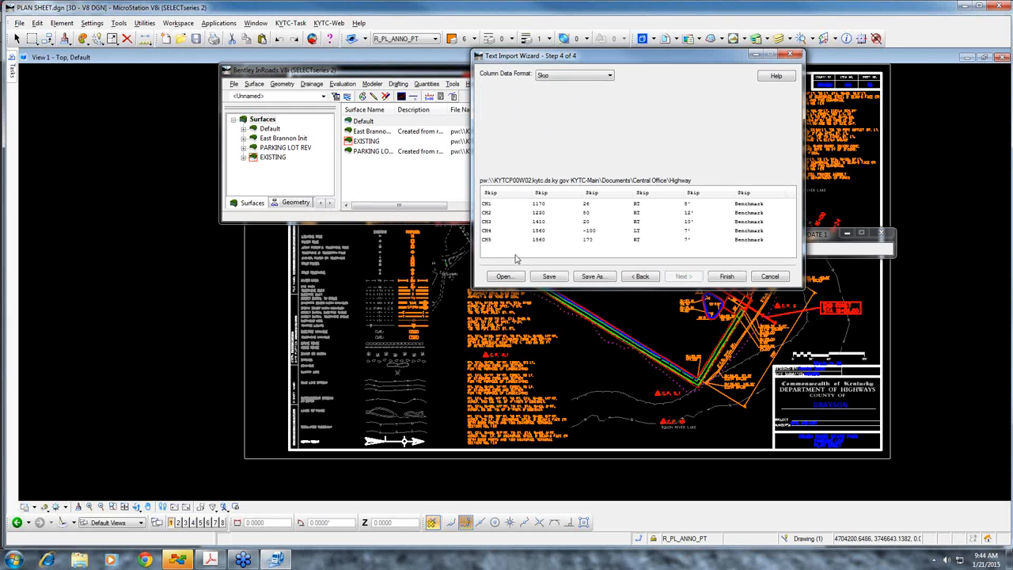
pyautogui.click(564, 76)
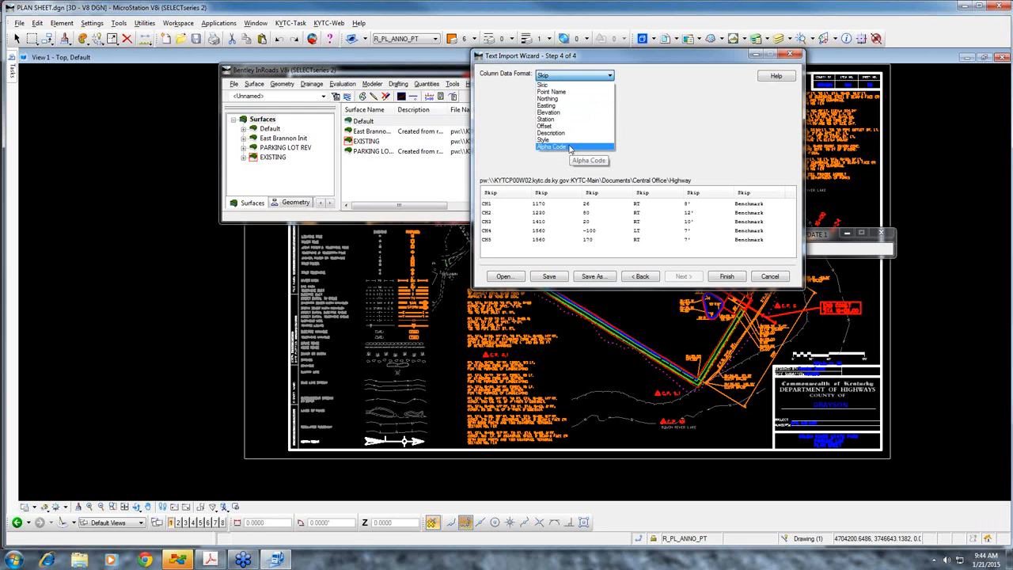
pyautogui.click(567, 94)
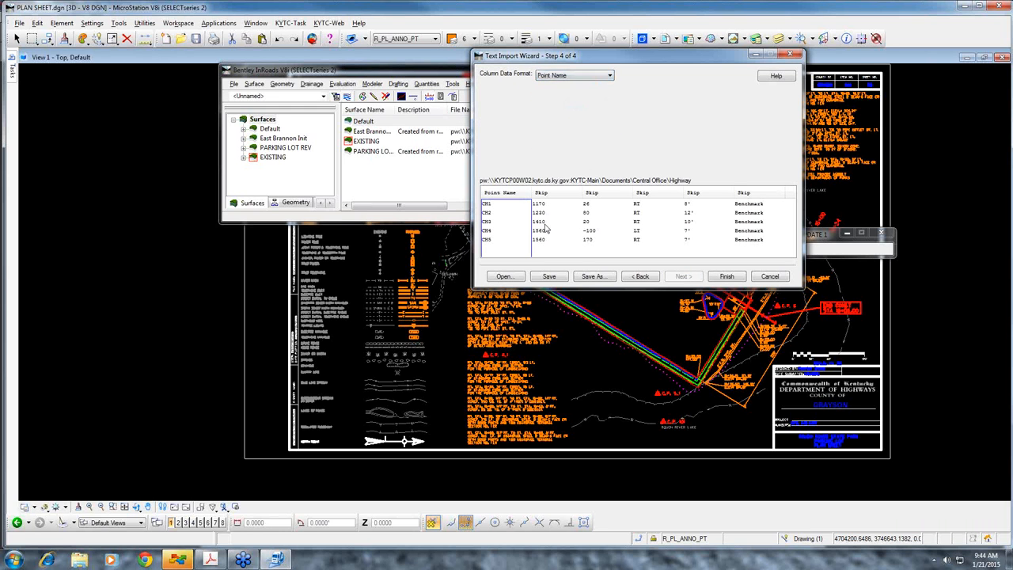
pyautogui.click(557, 196)
pyautogui.click(594, 76)
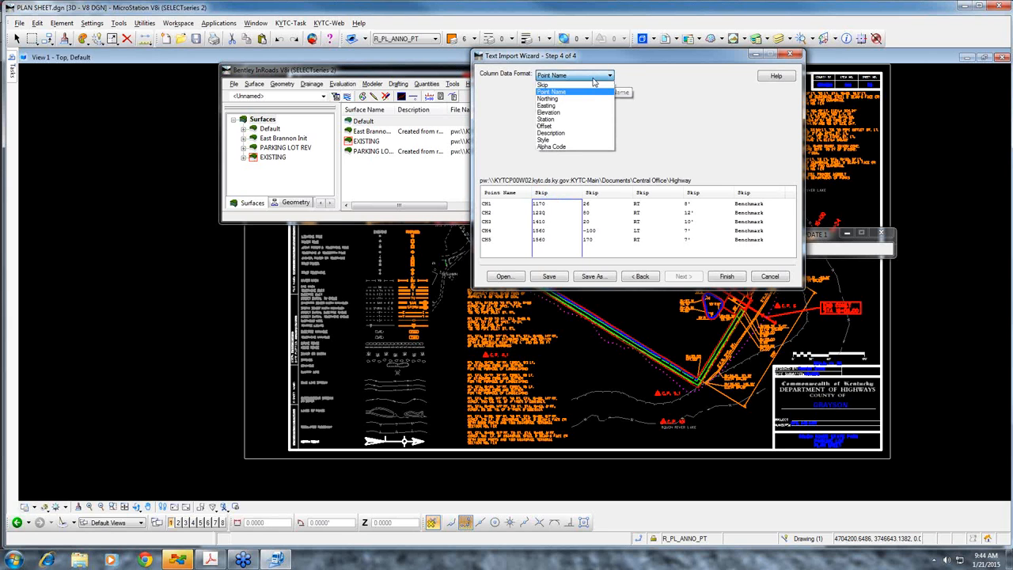
pyautogui.click(580, 125)
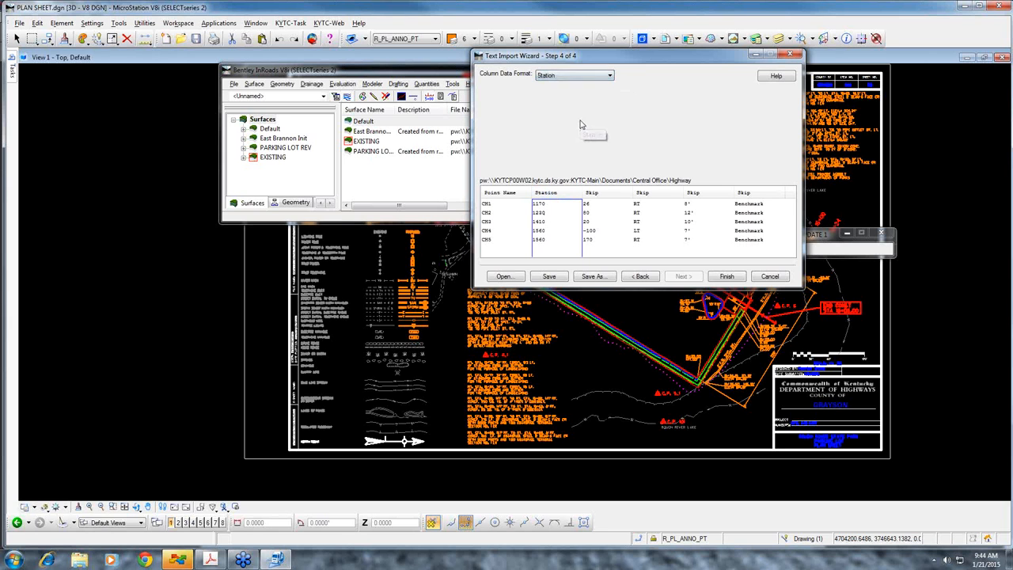
# Assign Offset to the third column and Style to the last column containing Benchmark
pyautogui.click(599, 197)
pyautogui.click(611, 76)
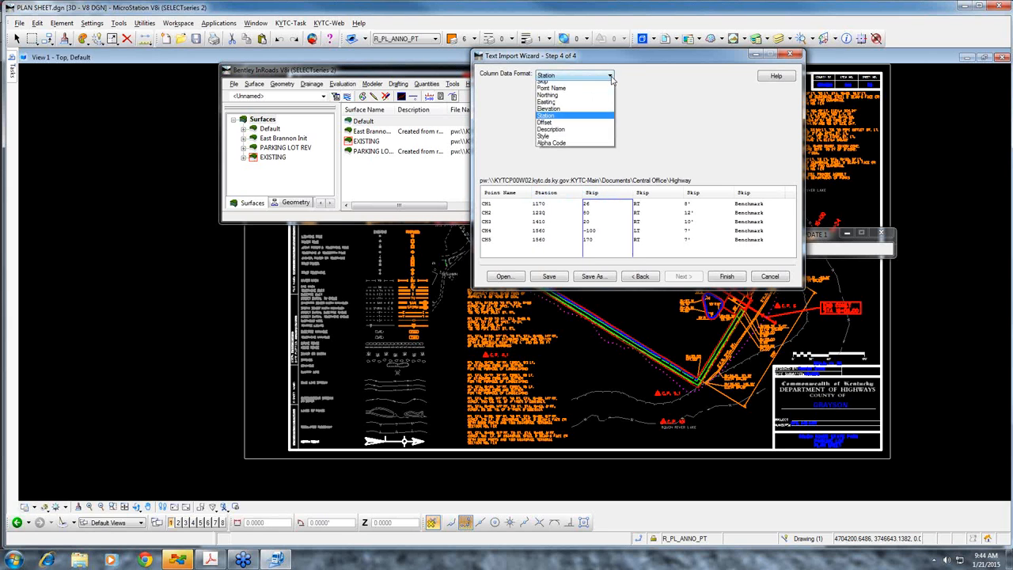
pyautogui.click(582, 128)
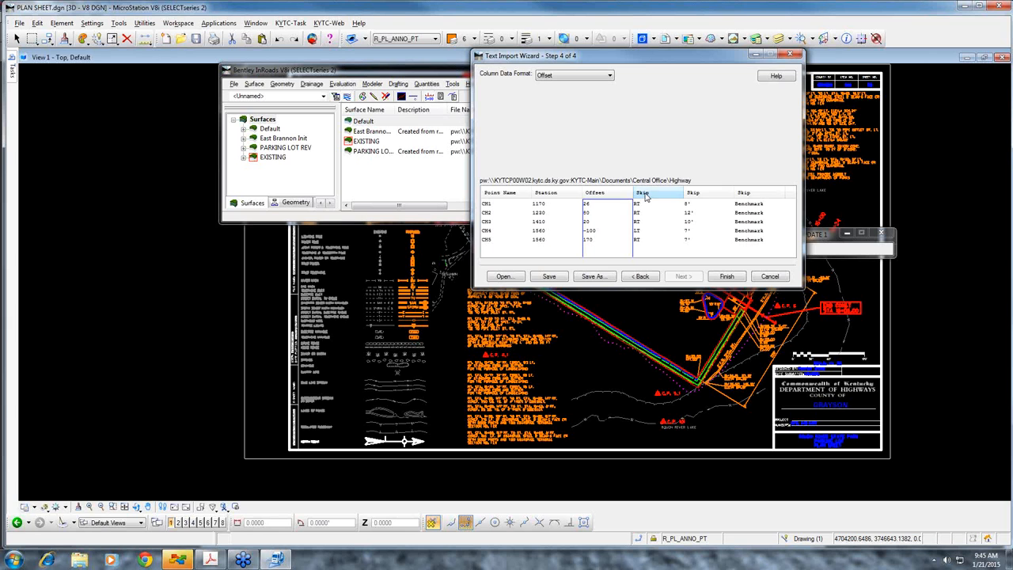
pyautogui.click(773, 195)
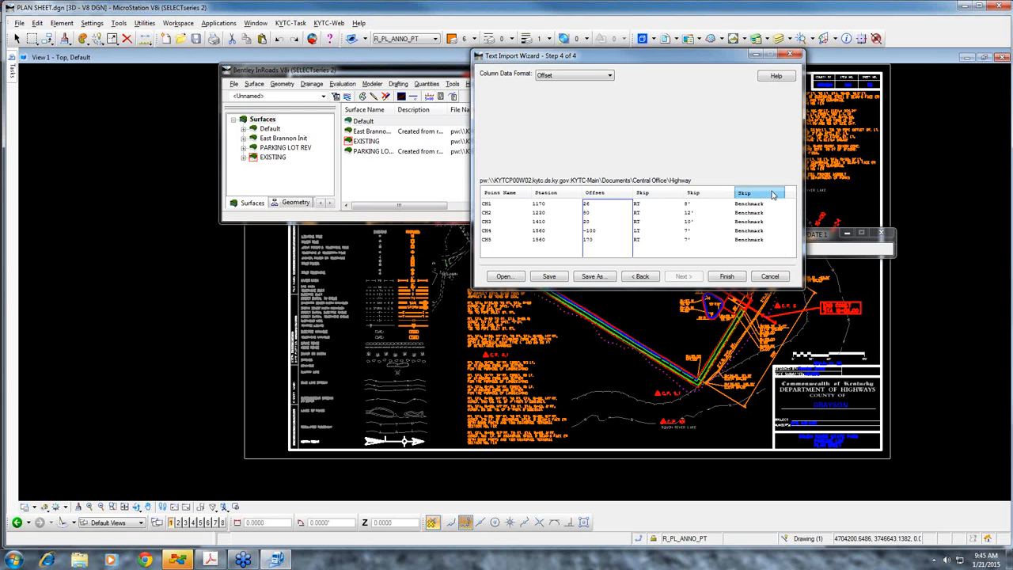
pyautogui.click(610, 76)
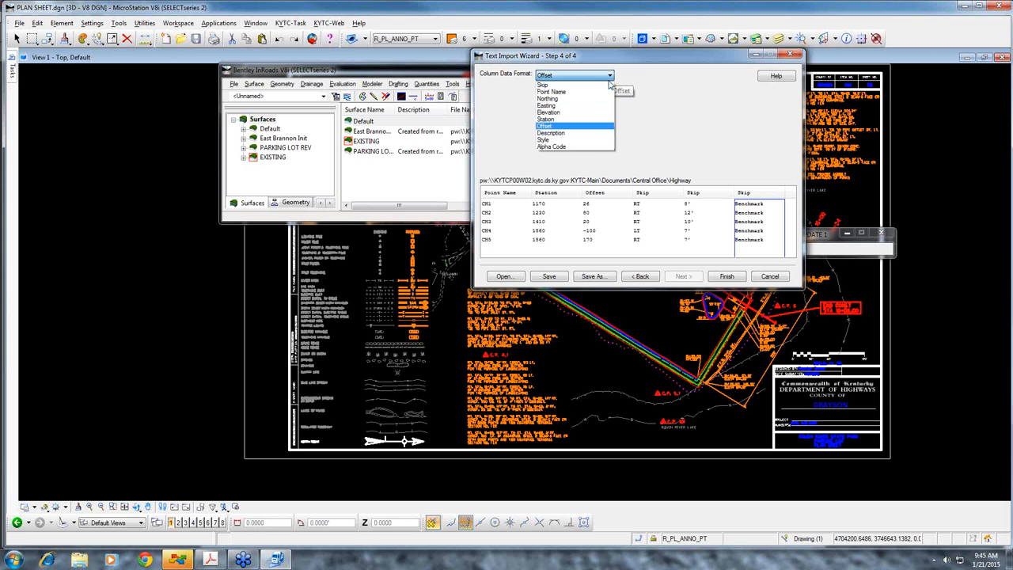
pyautogui.click(580, 140)
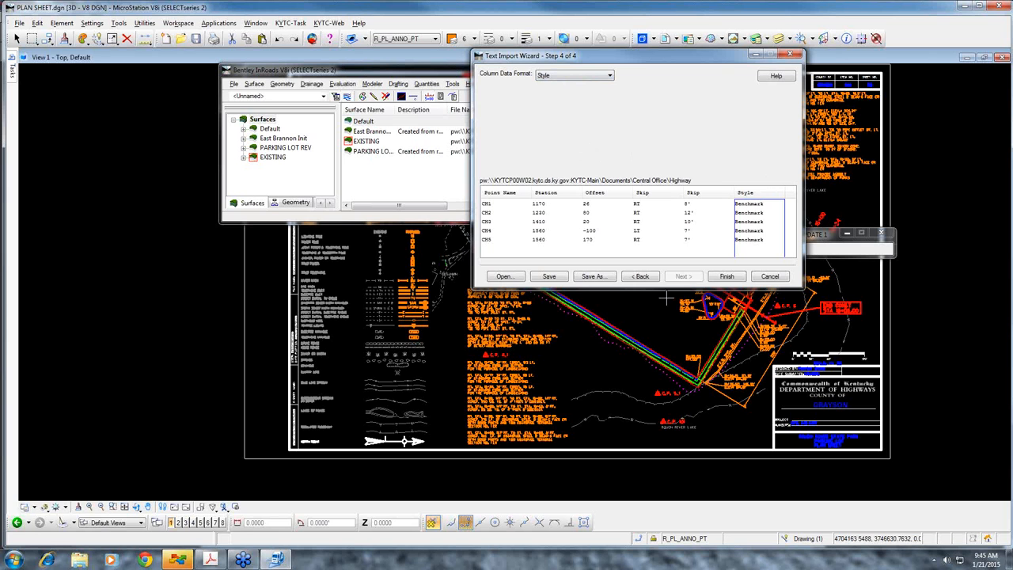
# Finish importing the core hole points, continuing without saving the wizard changes to the XIN file
pyautogui.click(726, 276)
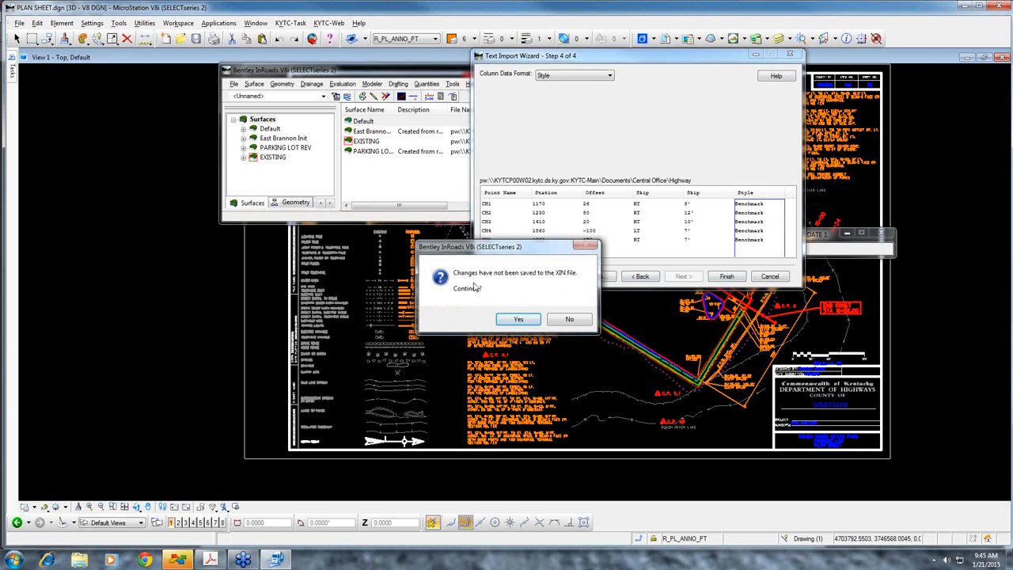
pyautogui.click(519, 320)
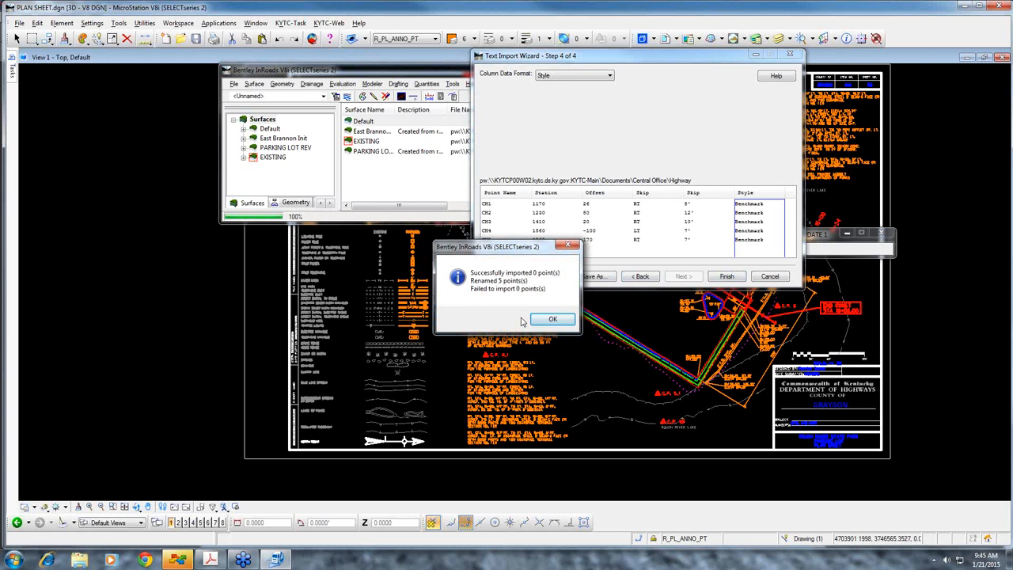
pyautogui.click(553, 319)
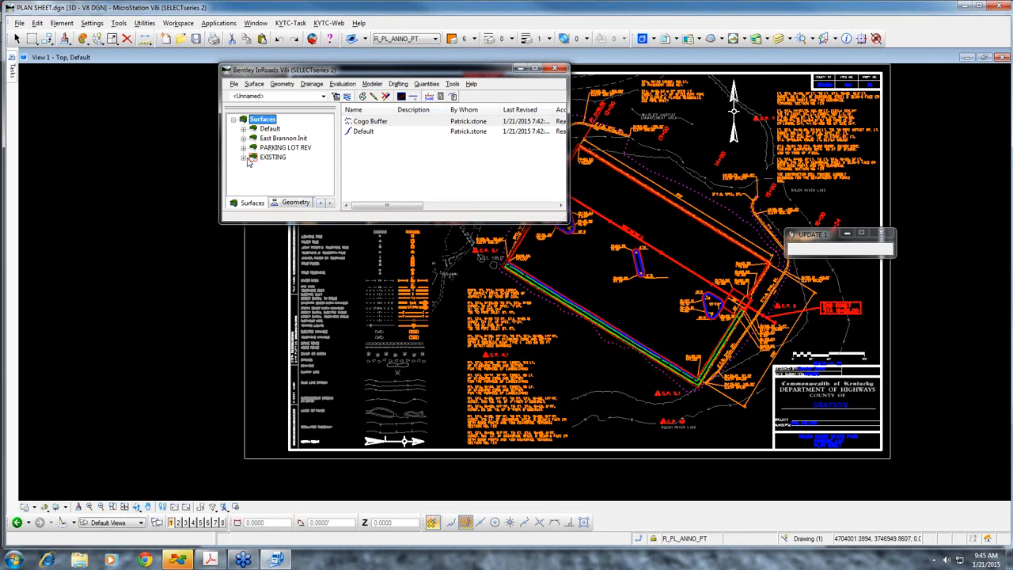
# Check the imported points CH1 through CH5 in the Cogo Buffer of the Rough River geometry project
pyautogui.click(295, 203)
pyautogui.click(243, 139)
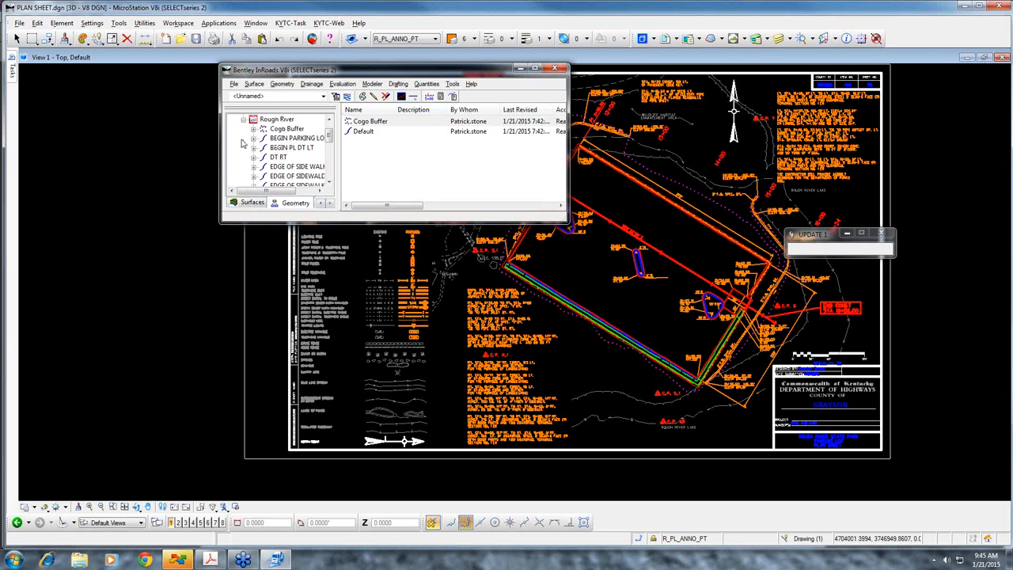
pyautogui.click(267, 130)
pyautogui.click(360, 173)
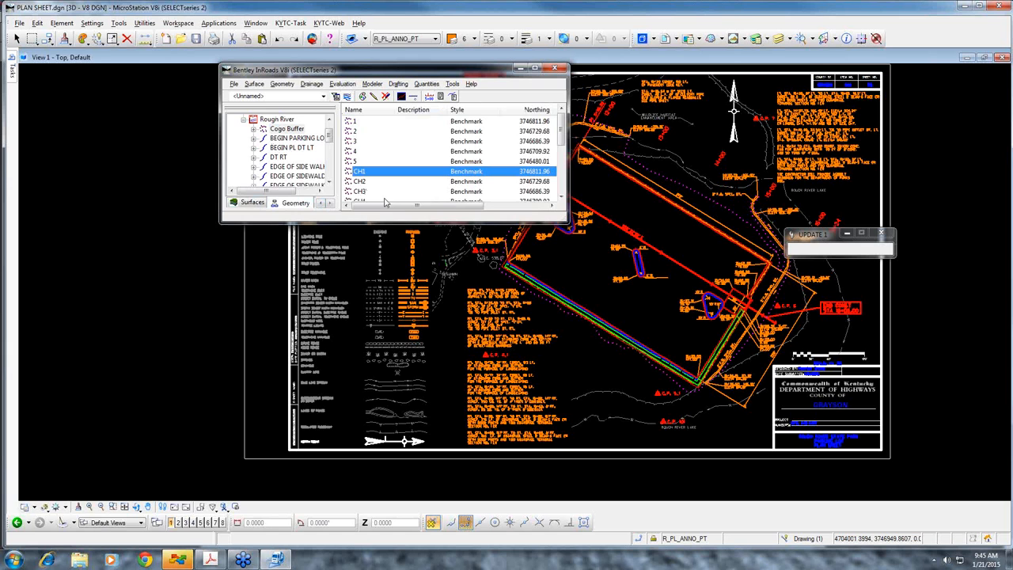
pyautogui.click(560, 198)
pyautogui.click(560, 198)
pyautogui.click(560, 198)
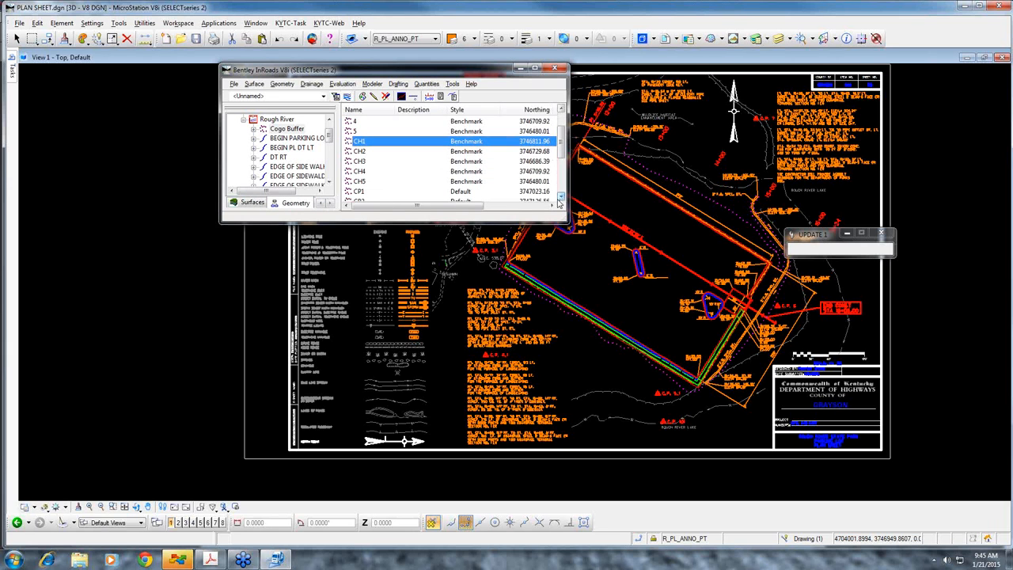
pyautogui.click(362, 181)
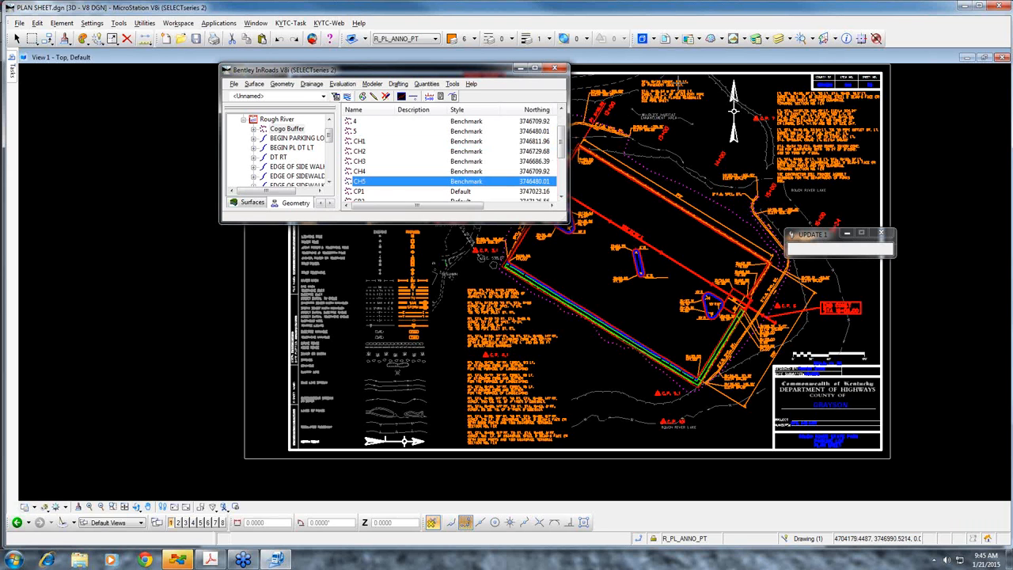
# Display horizontal annotation in the plan sheet for the cogo points matching CH*, using their assigned styles
pyautogui.moveTo(459, 75); pyautogui.dragTo(646, 74)
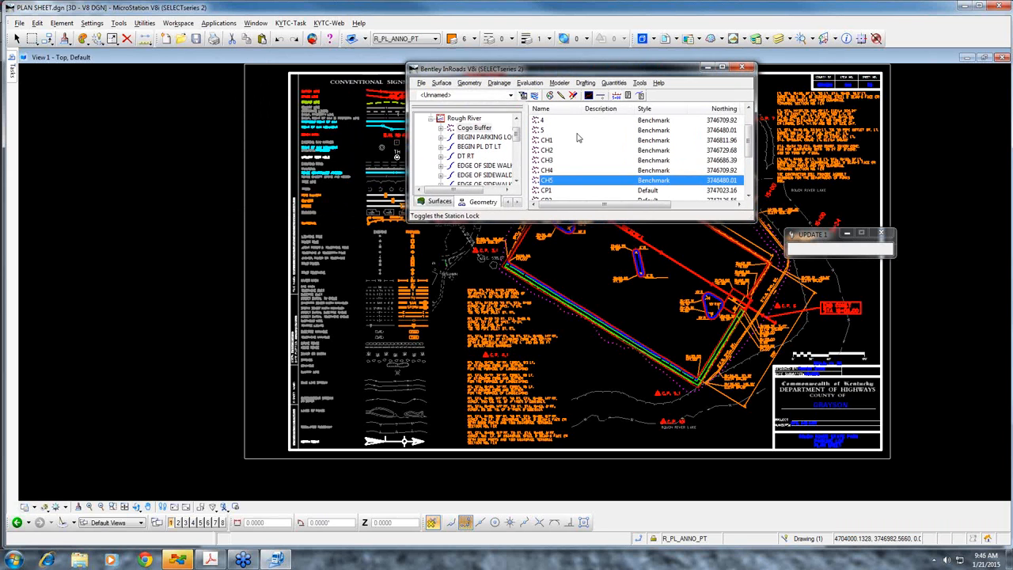
pyautogui.click(532, 83)
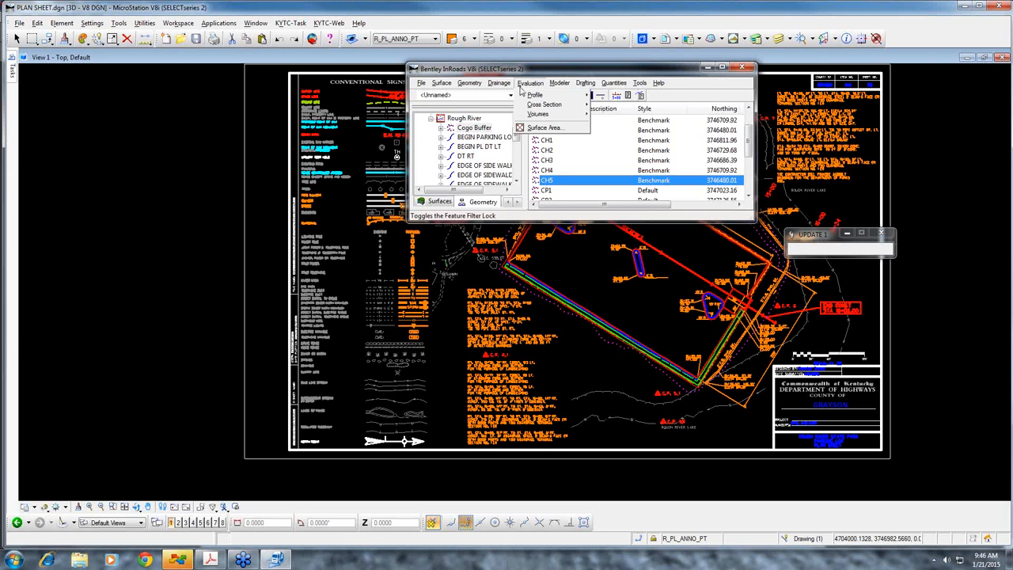
pyautogui.moveTo(470, 83)
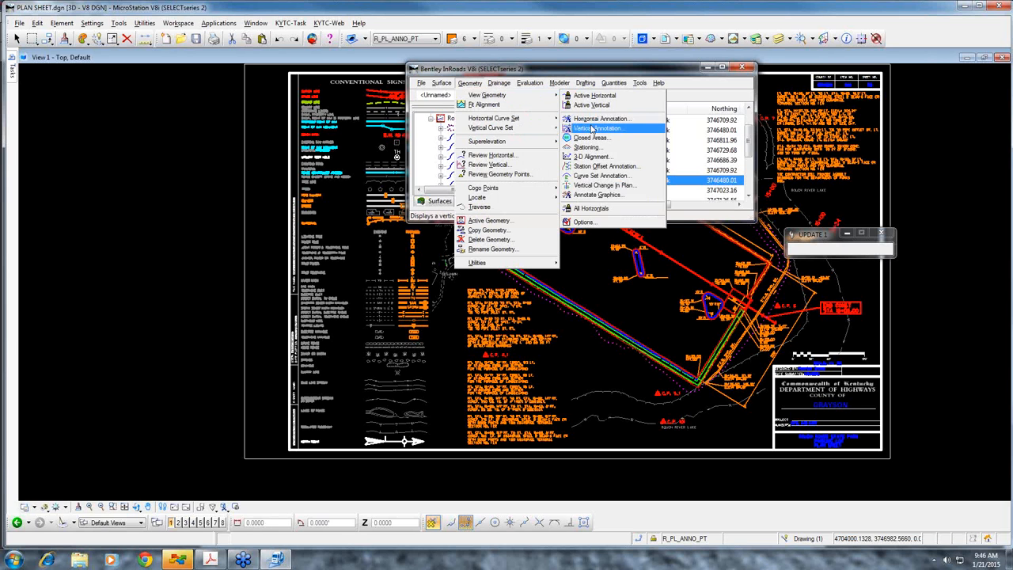
pyautogui.click(595, 119)
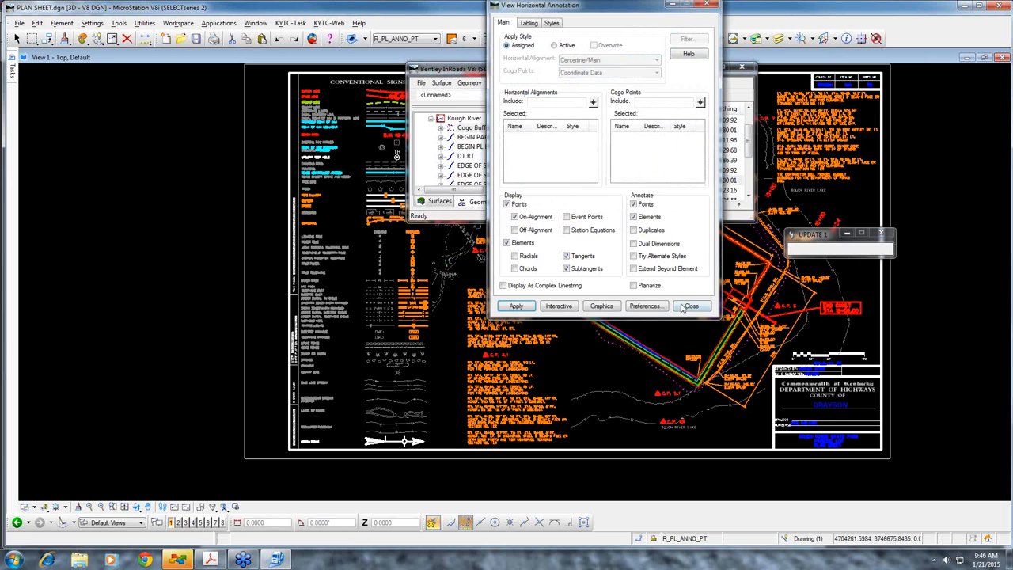
pyautogui.click(646, 101)
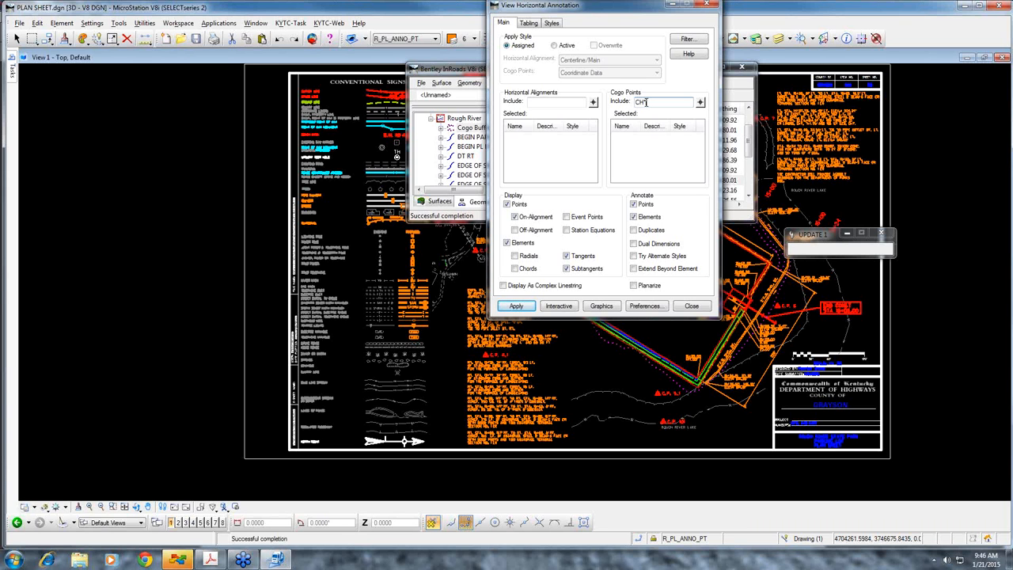
pyautogui.press('Return')
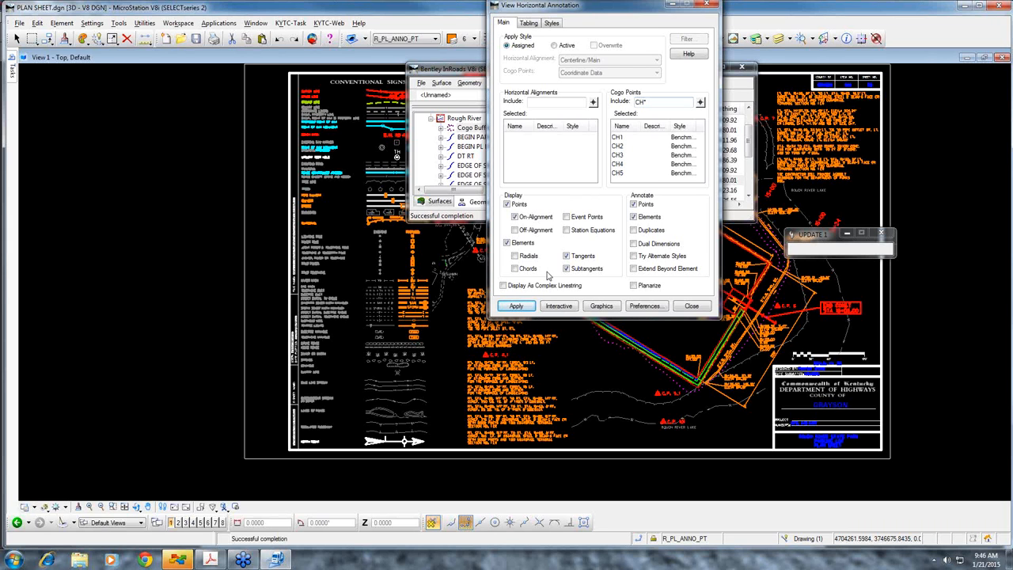
pyautogui.click(523, 310)
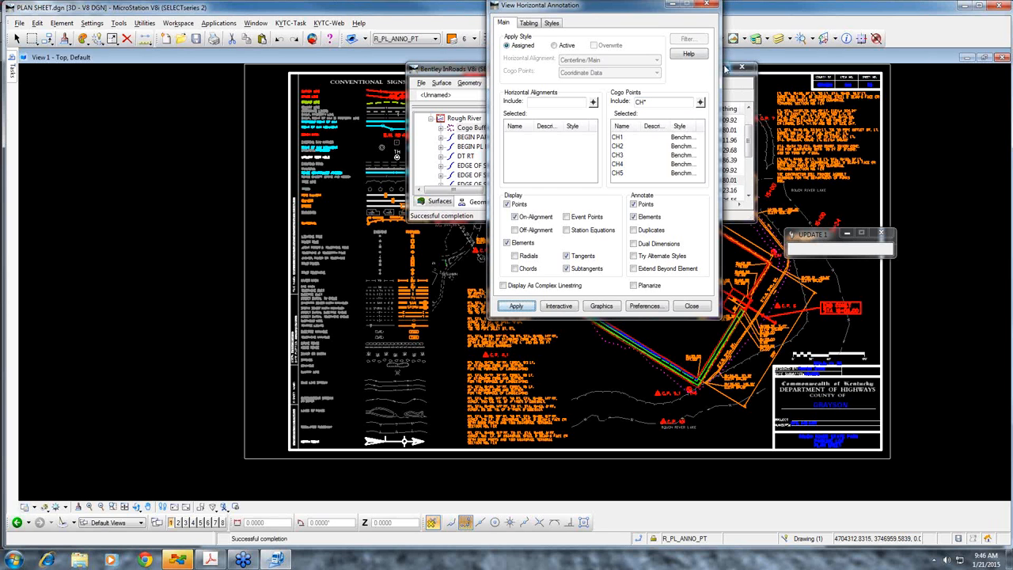
pyautogui.click(691, 306)
# Examine the displayed core hole symbols and labels around the parking lot on the plan sheet
pyautogui.scroll(8, 697, 342)
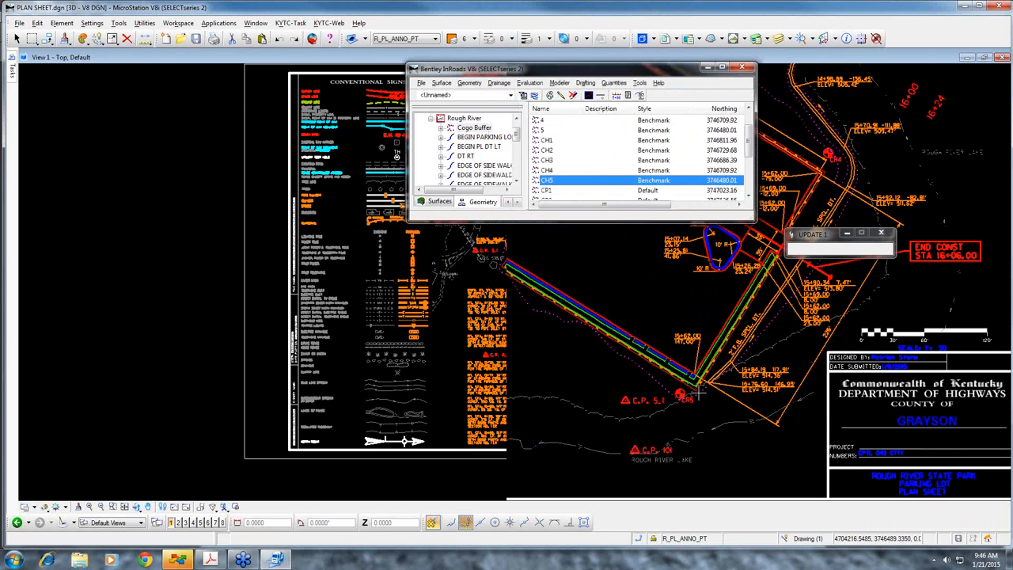
pyautogui.scroll(-5, 579, 342)
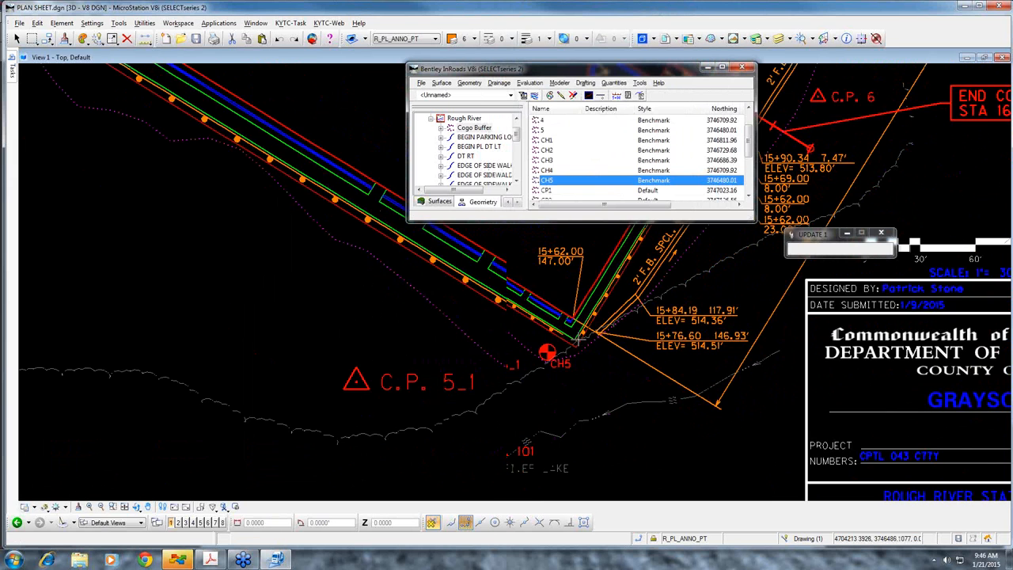
pyautogui.scroll(1, 739, 249)
pyautogui.scroll(-2, 738, 248)
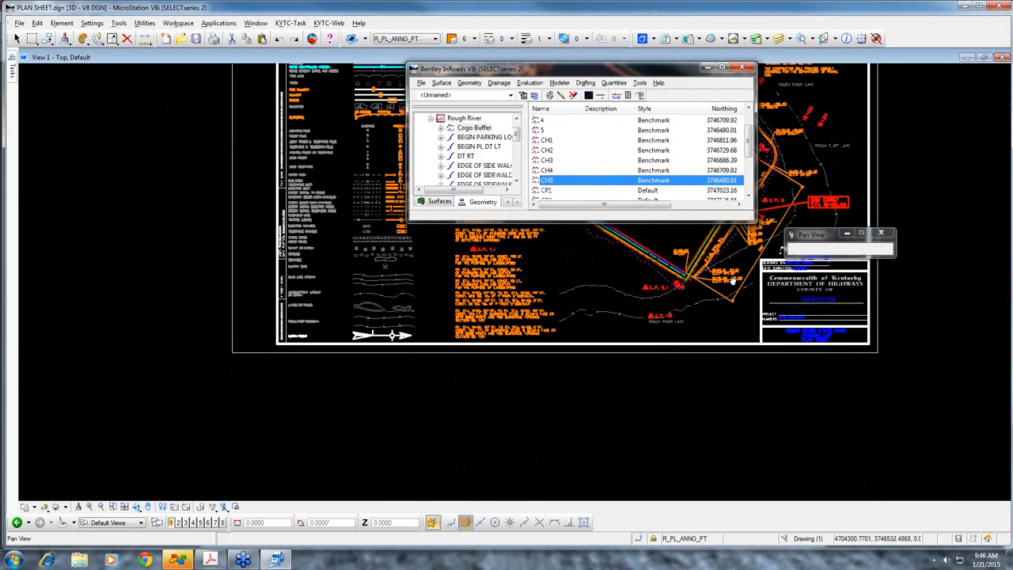
pyautogui.moveTo(795, 186); pyautogui.dragTo(768, 271, button='middle')
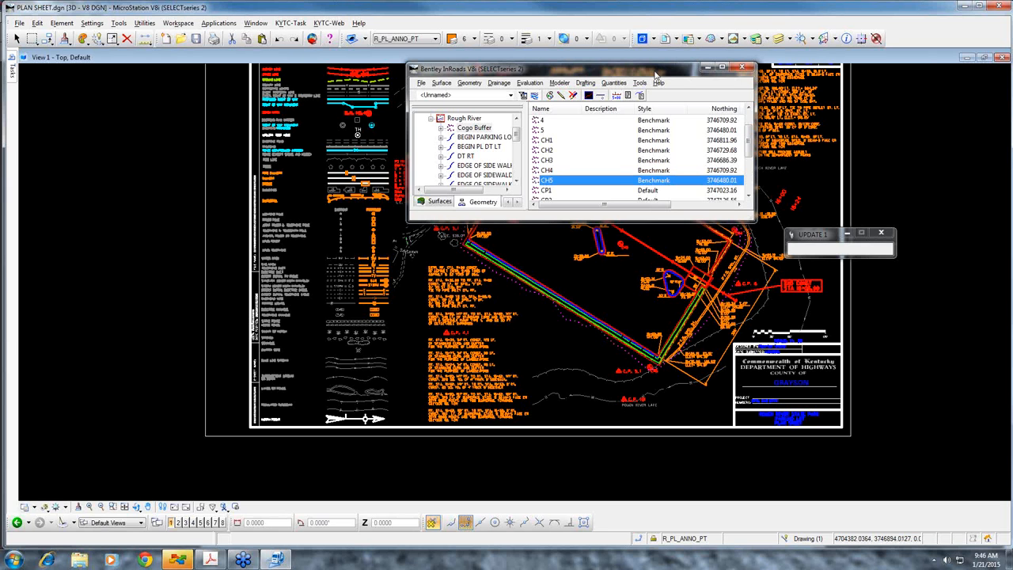
pyautogui.moveTo(655, 74); pyautogui.dragTo(571, 85)
pyautogui.click(879, 176)
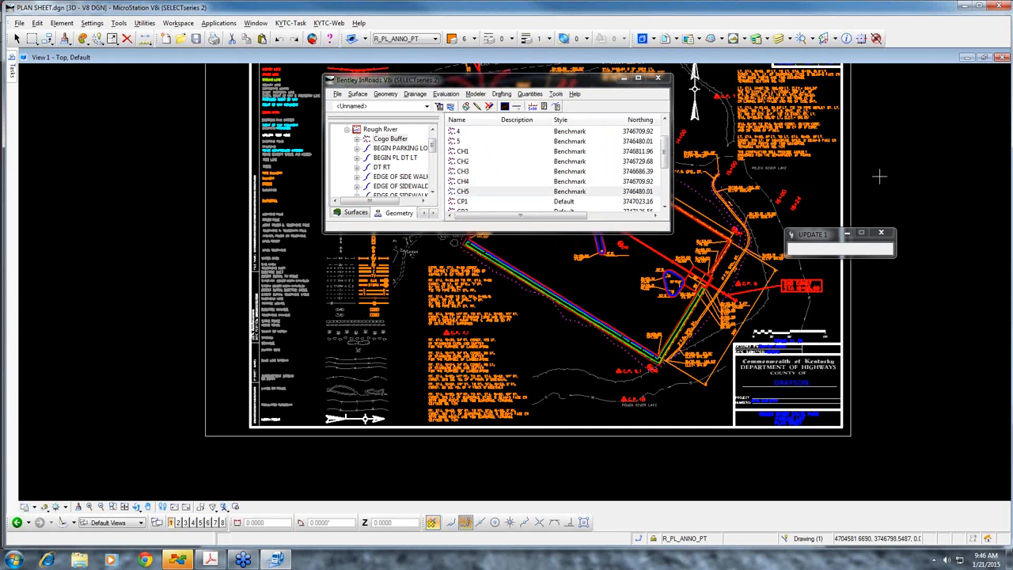
pyautogui.scroll(-3, 879, 176)
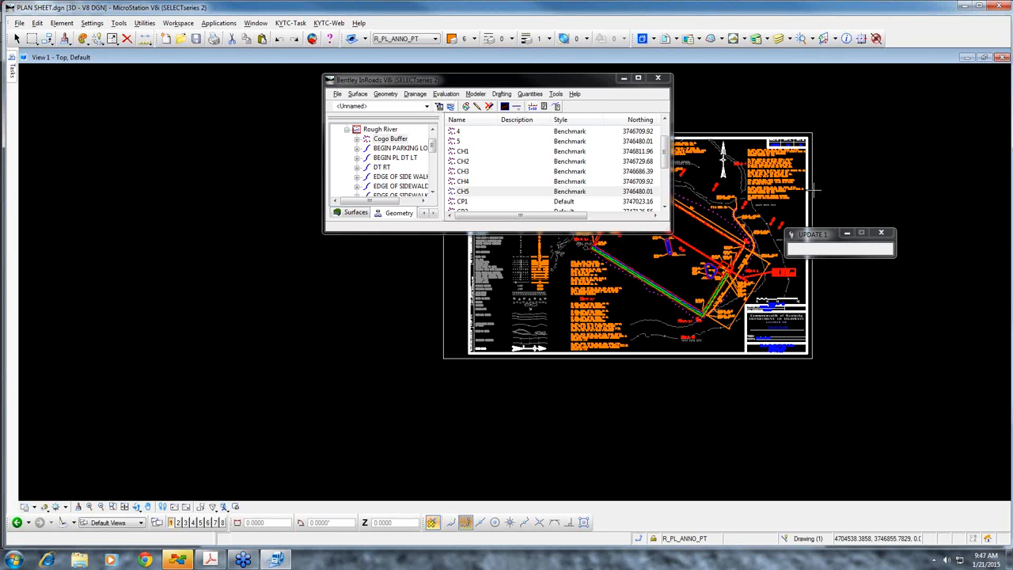
# Try to open Roadway Designer, and force the MicroStation program to close
pyautogui.click(445, 94)
pyautogui.moveTo(482, 98)
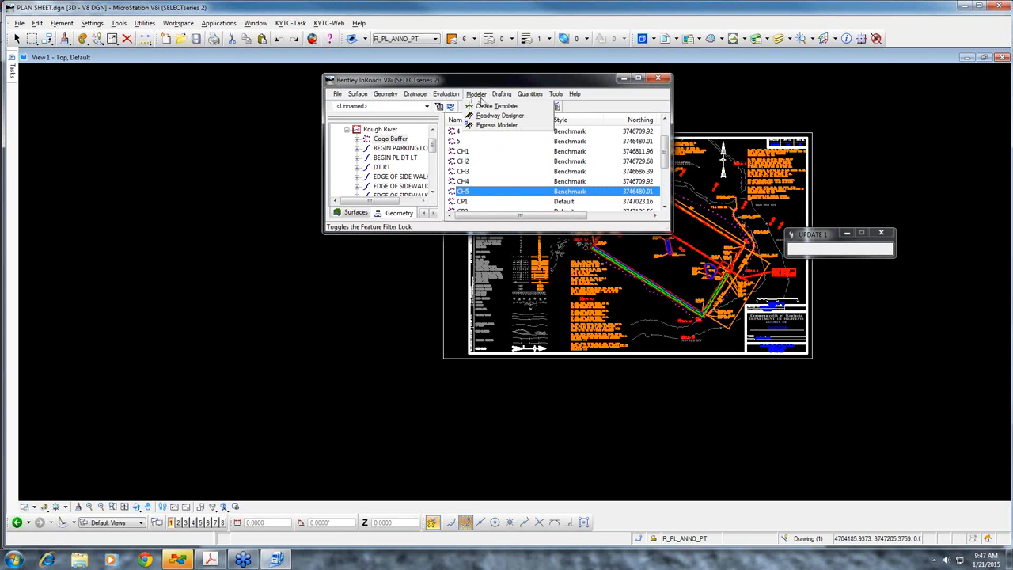
pyautogui.click(486, 116)
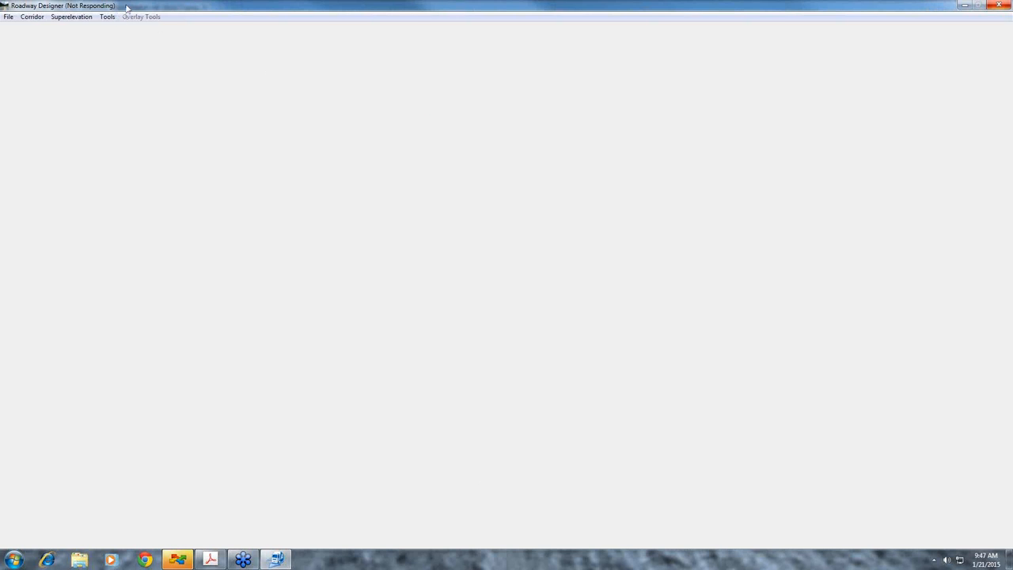
pyautogui.click(1000, 6)
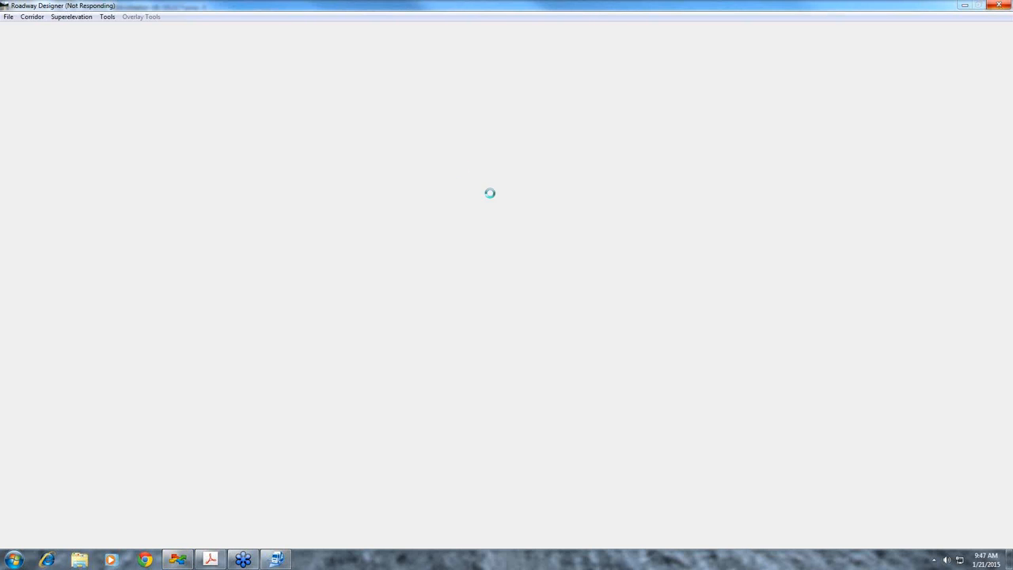
pyautogui.click(999, 6)
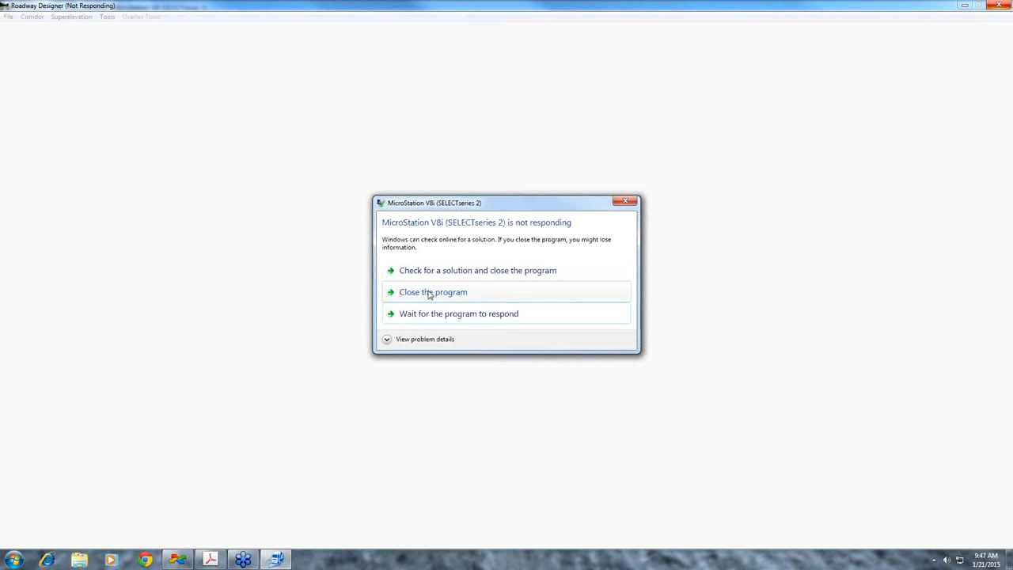
pyautogui.click(431, 292)
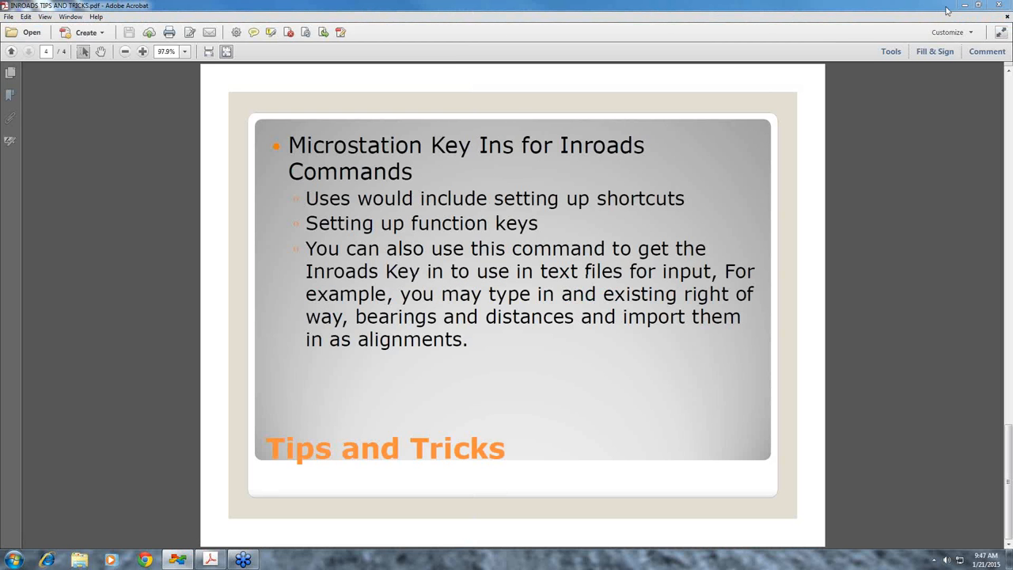
# Close the INROADS TIPS AND TRICKS.pdf window and activate InRoads in the CROSS SECTIONS.DGN drawing
pyautogui.moveTo(927, 7); pyautogui.dragTo(749, 1)
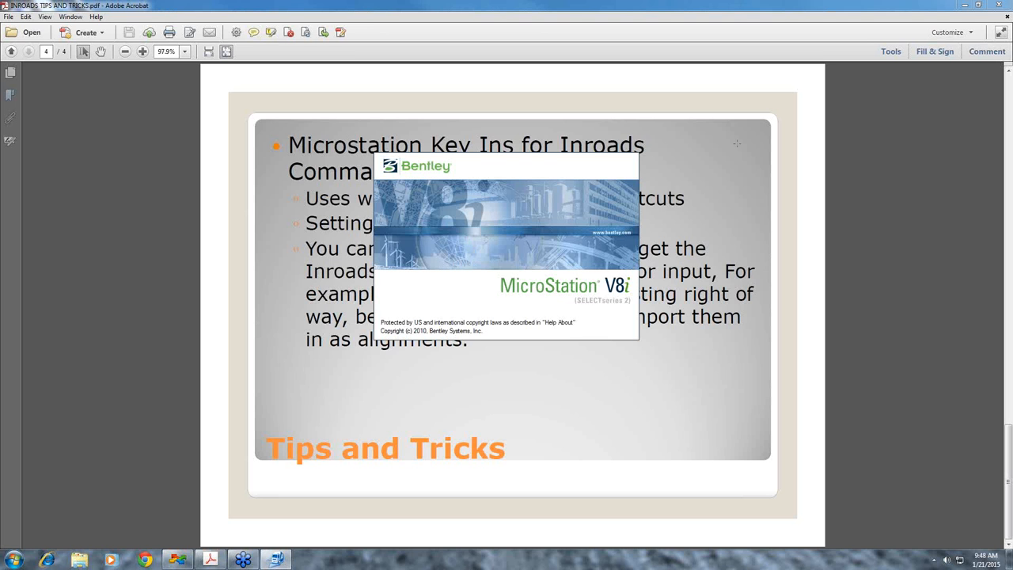
pyautogui.click(1003, 10)
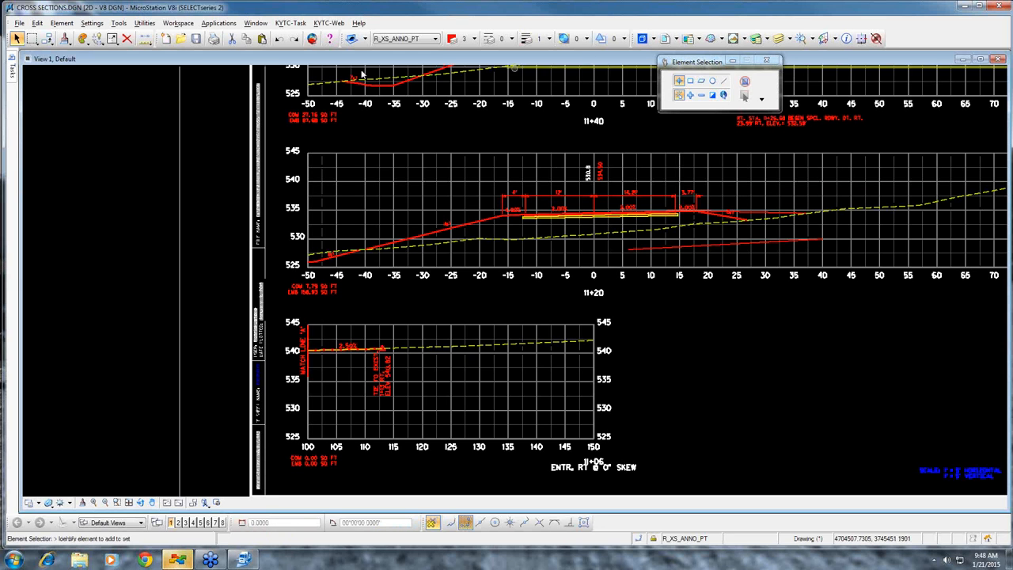
pyautogui.click(214, 24)
pyautogui.moveTo(222, 37)
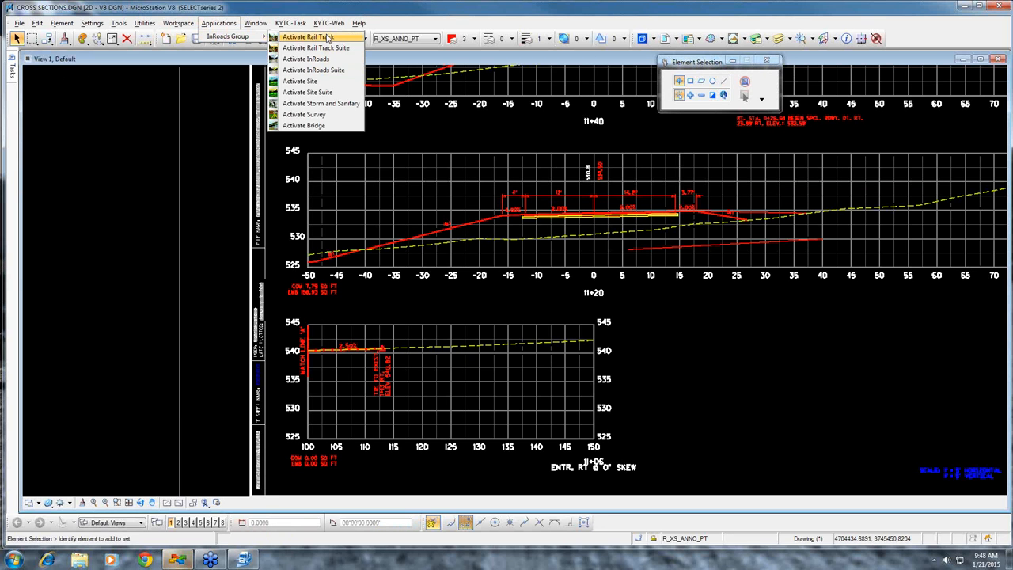
pyautogui.click(325, 59)
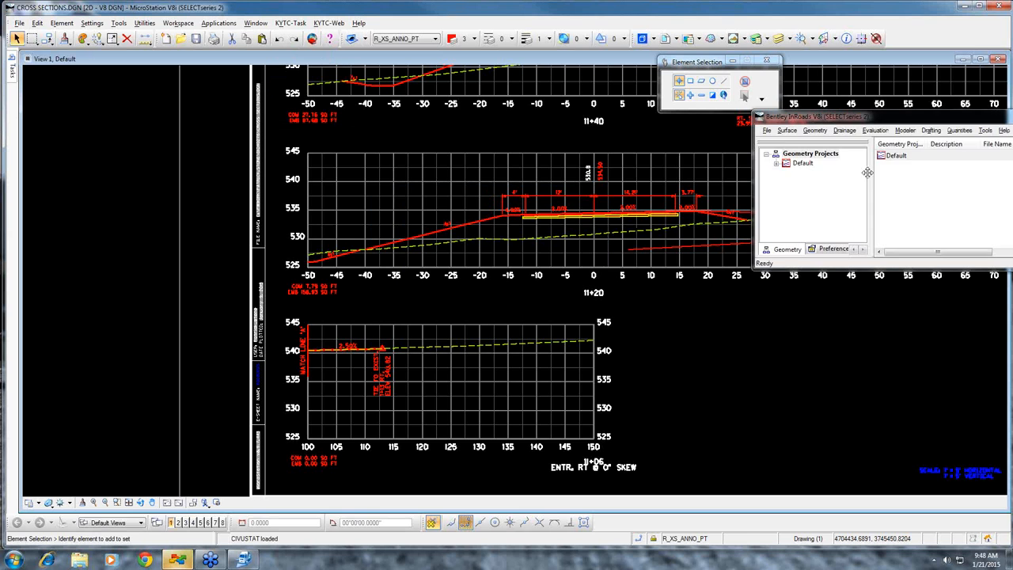
pyautogui.moveTo(853, 117); pyautogui.dragTo(613, 115)
# Open all the files in the Inroads folder, from EXISTING.dtm through Rough River.alg
pyautogui.rightClick(566, 164)
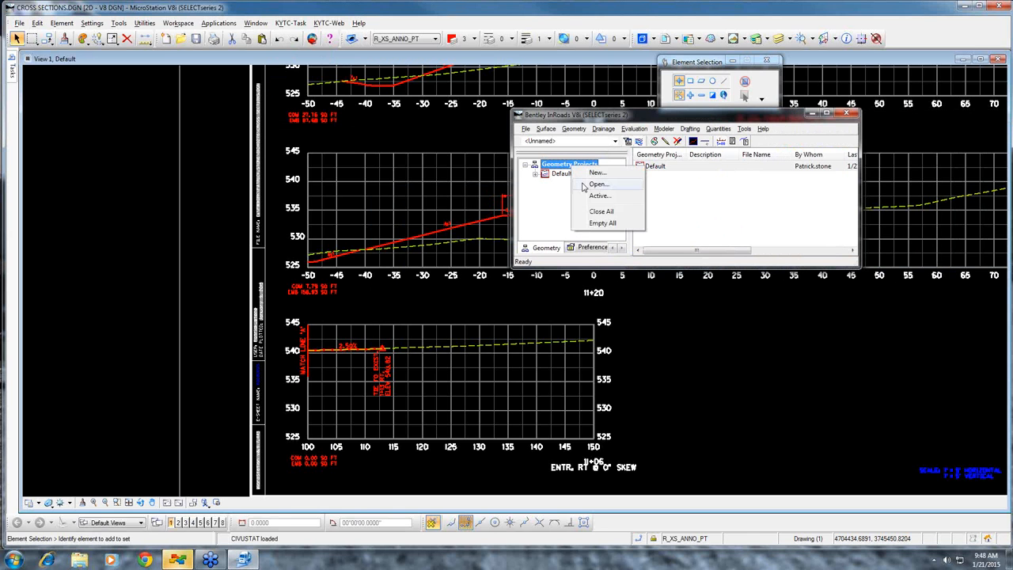
pyautogui.click(593, 185)
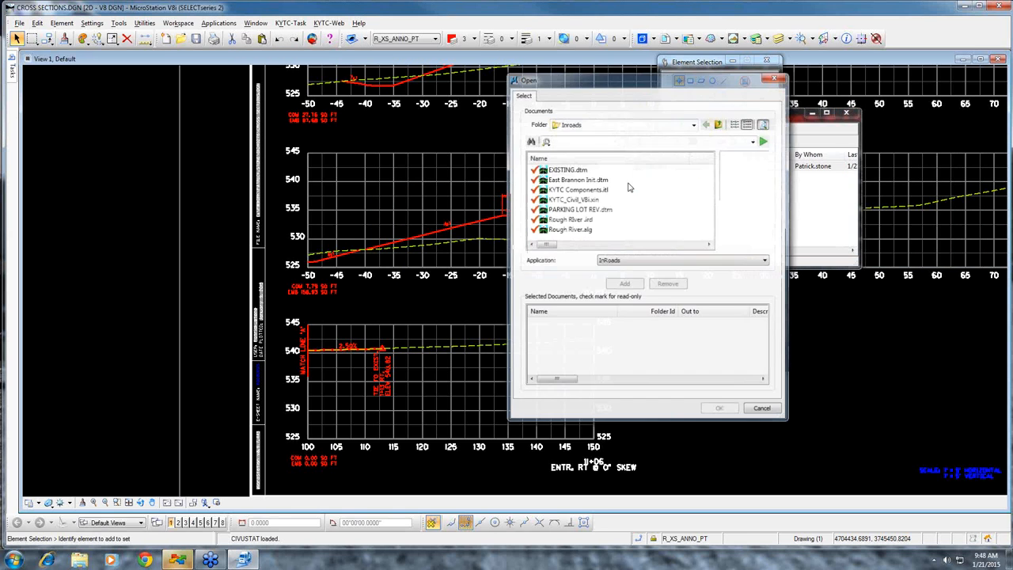
pyautogui.click(574, 172)
pyautogui.keyDown('shift'); pyautogui.click(574, 200); pyautogui.keyUp('shift')
pyautogui.click(625, 285)
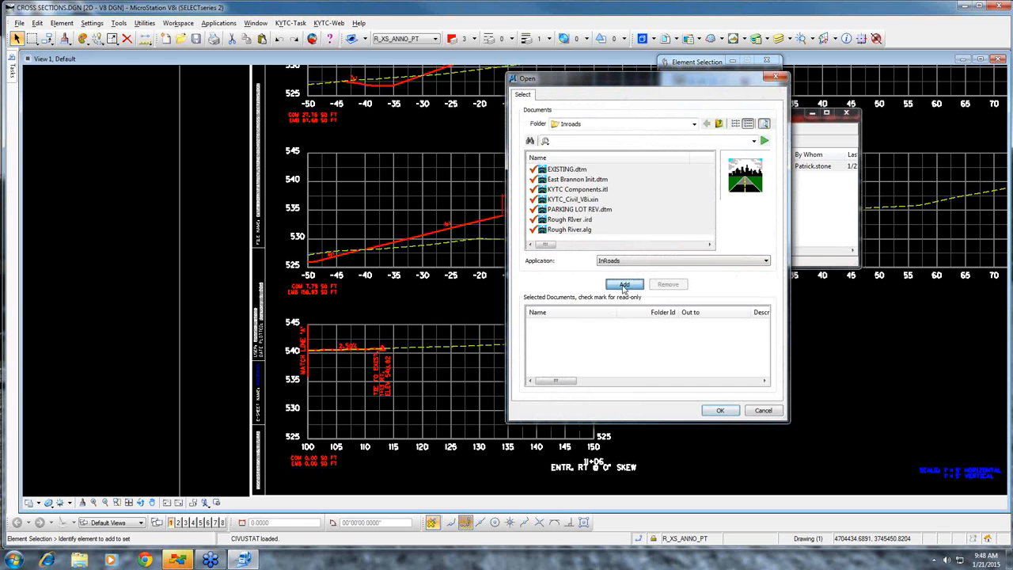
pyautogui.click(720, 411)
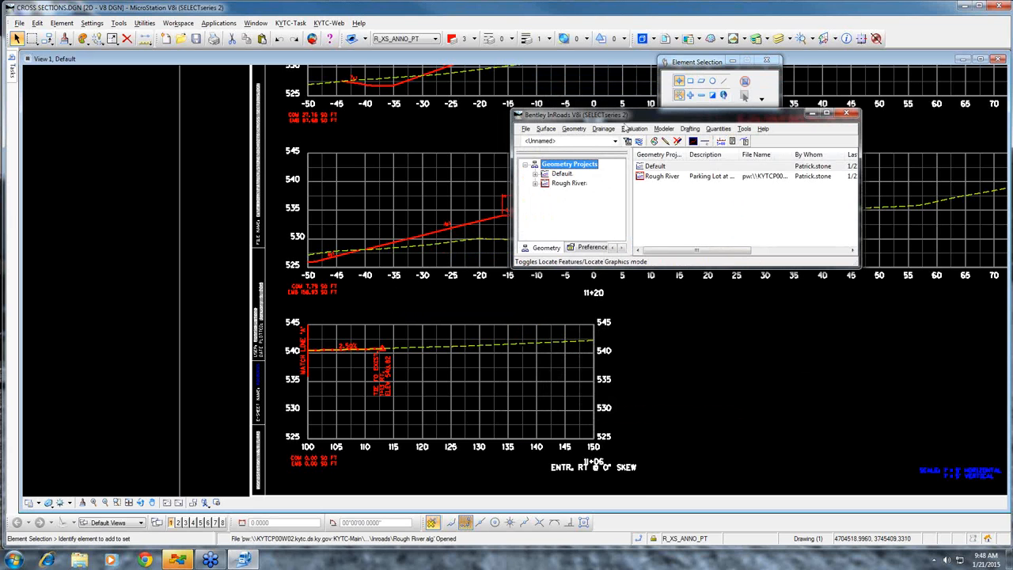
# Set the global scale factors to 5 for text and 1 for cell and line style
pyautogui.click(745, 129)
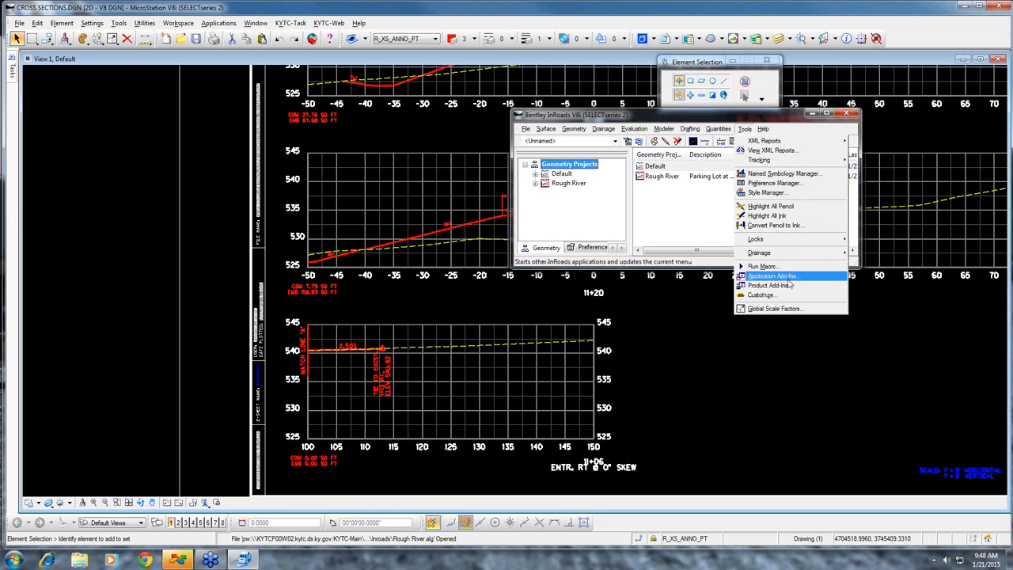
pyautogui.click(790, 309)
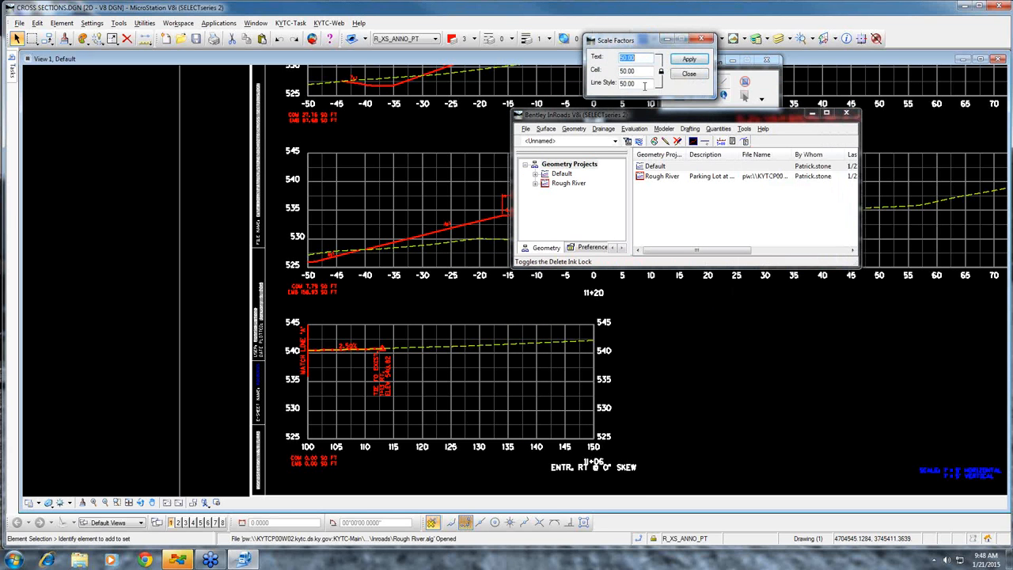
pyautogui.write('5')
pyautogui.press('Tab')
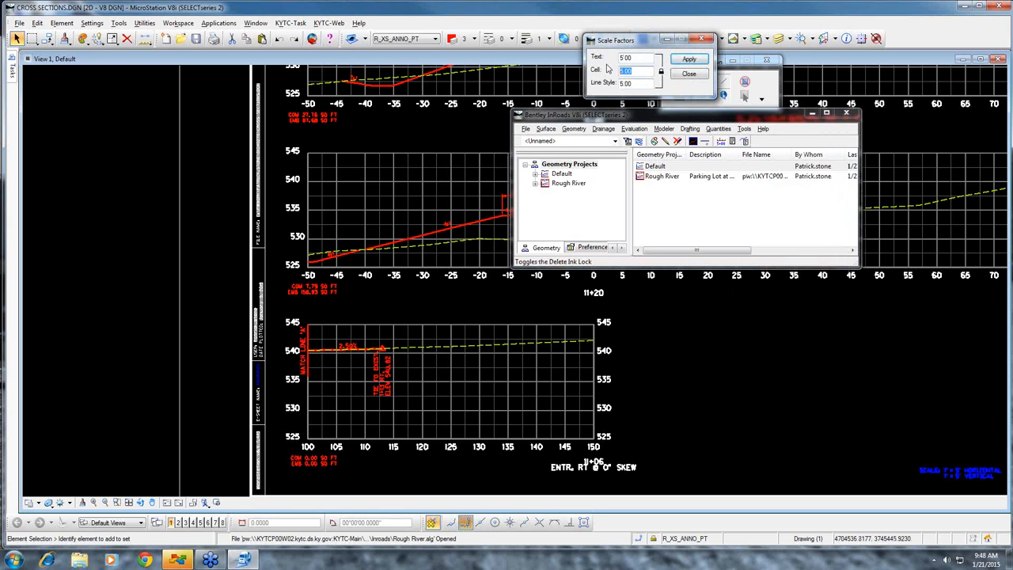
pyautogui.write('1')
pyautogui.press('Return')
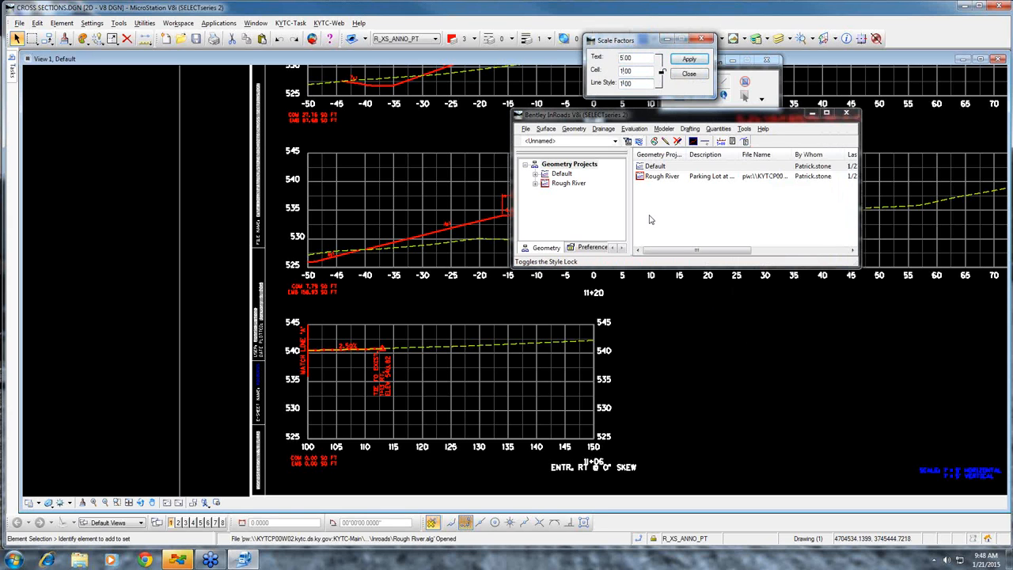
# Open Roadway Designer and make EXISTING the active surface for the PARKING LOT corridor
pyautogui.moveTo(704, 114); pyautogui.dragTo(767, 116)
pyautogui.click(730, 130)
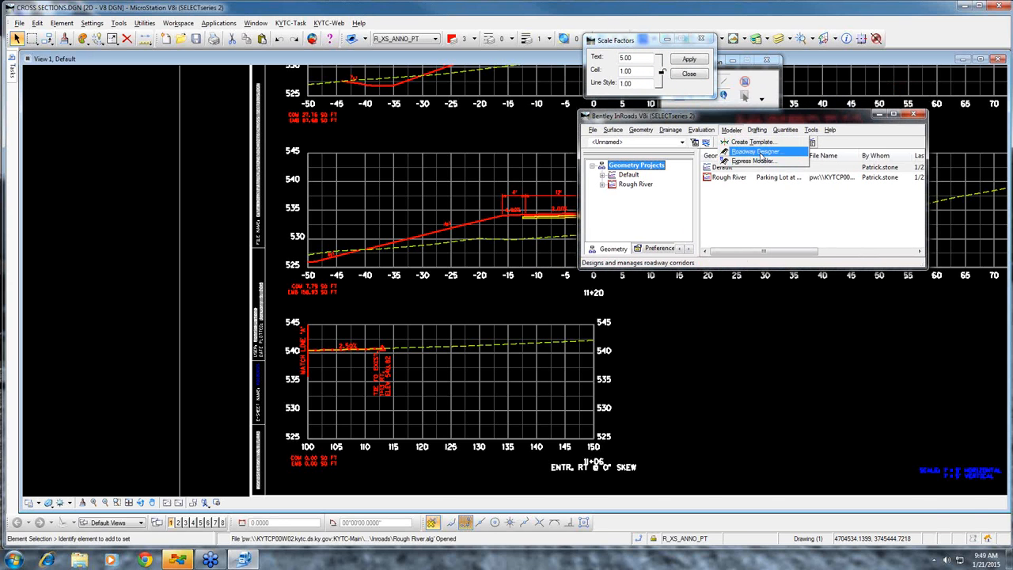
pyautogui.click(759, 152)
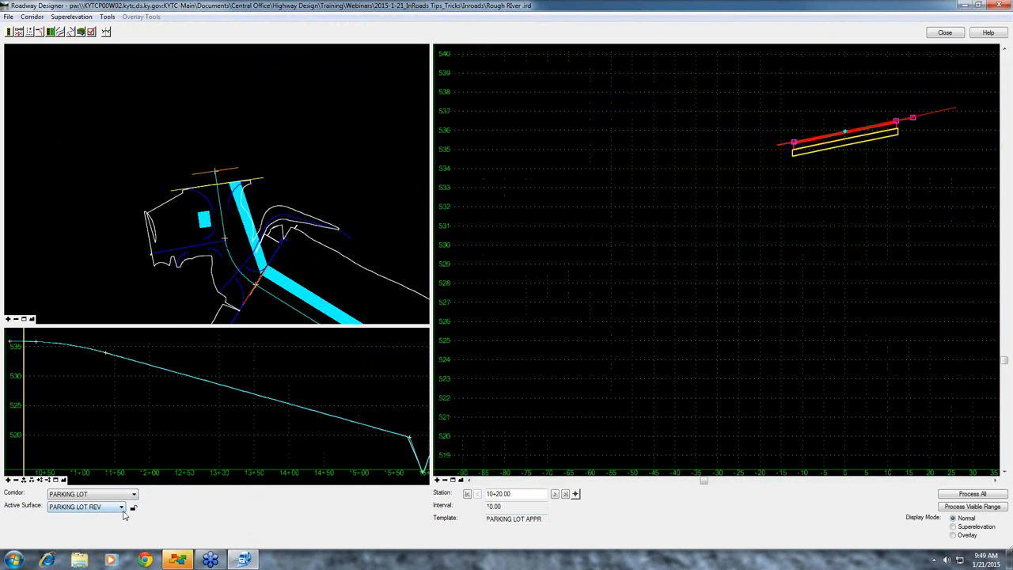
pyautogui.click(122, 510)
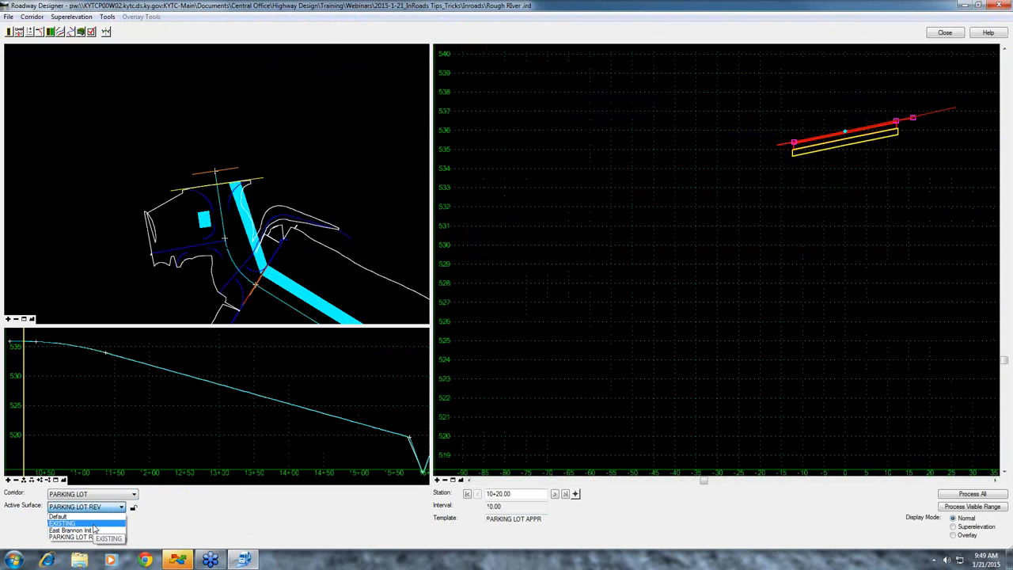
pyautogui.click(93, 525)
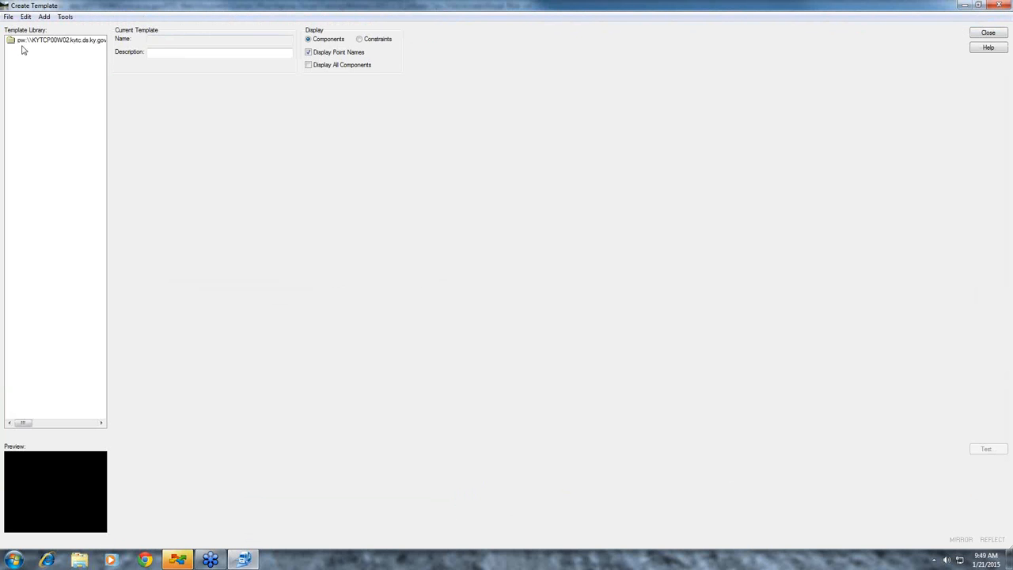
# Open the Div_12Ln_12PvSh Example template from the template library and turn off its point names
pyautogui.click(979, 5)
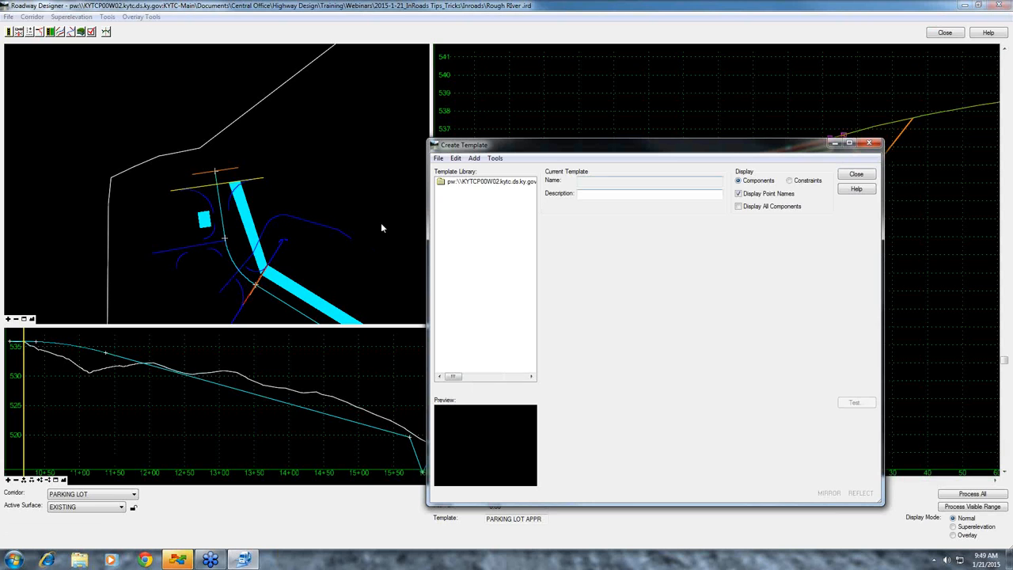
pyautogui.doubleClick(466, 183)
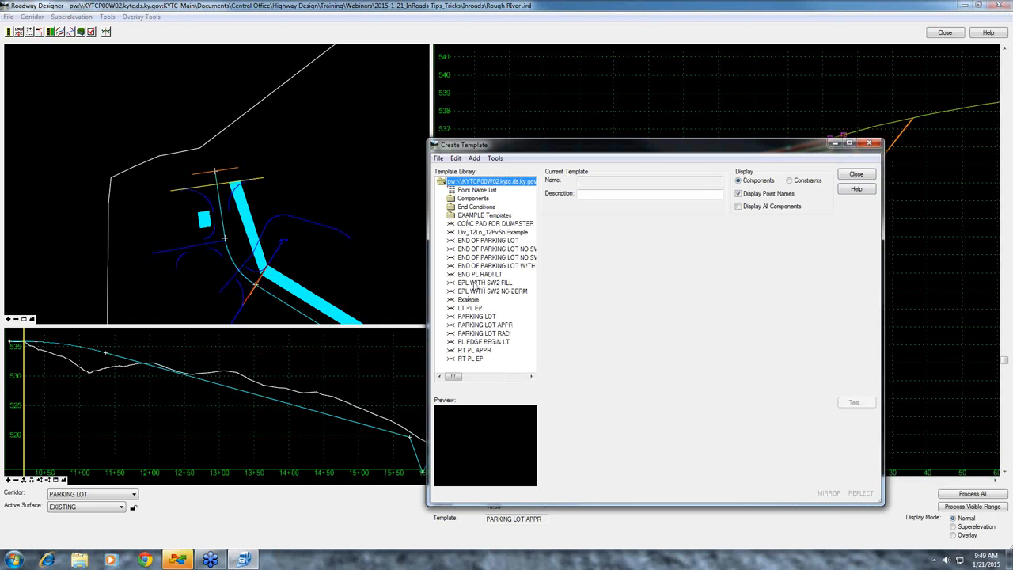
pyautogui.doubleClick(481, 233)
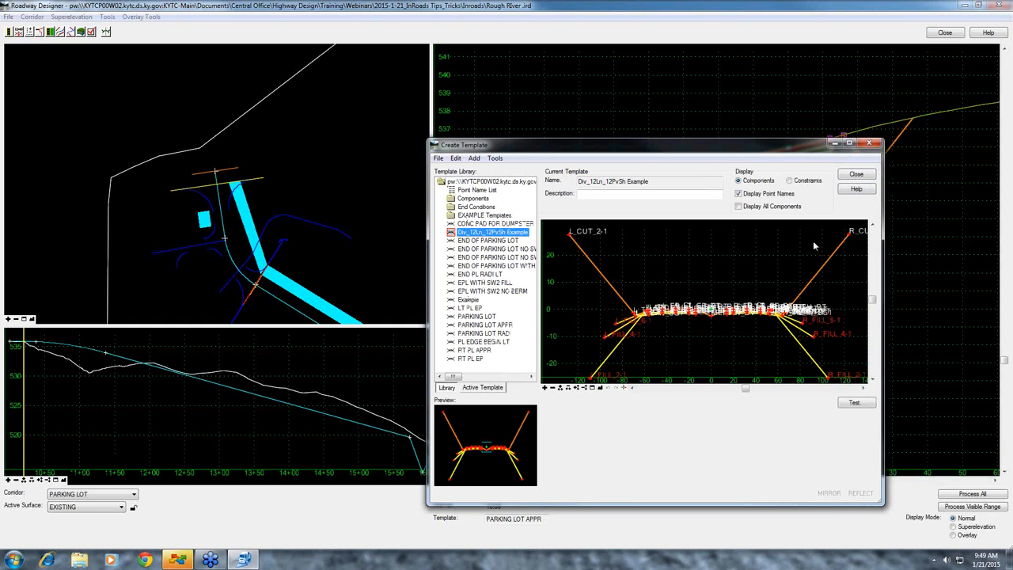
pyautogui.click(739, 194)
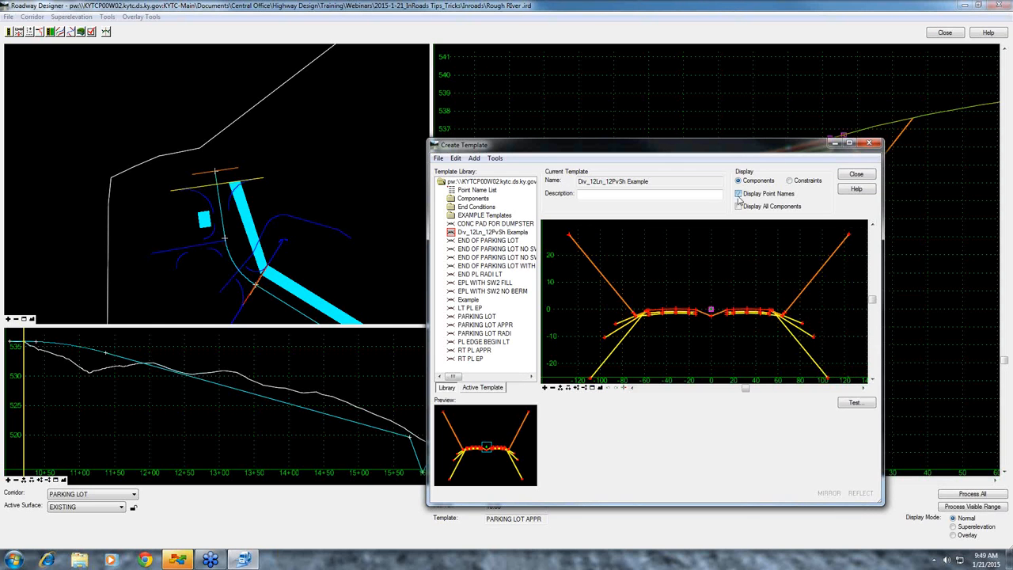
pyautogui.moveTo(714, 147); pyautogui.dragTo(683, 98)
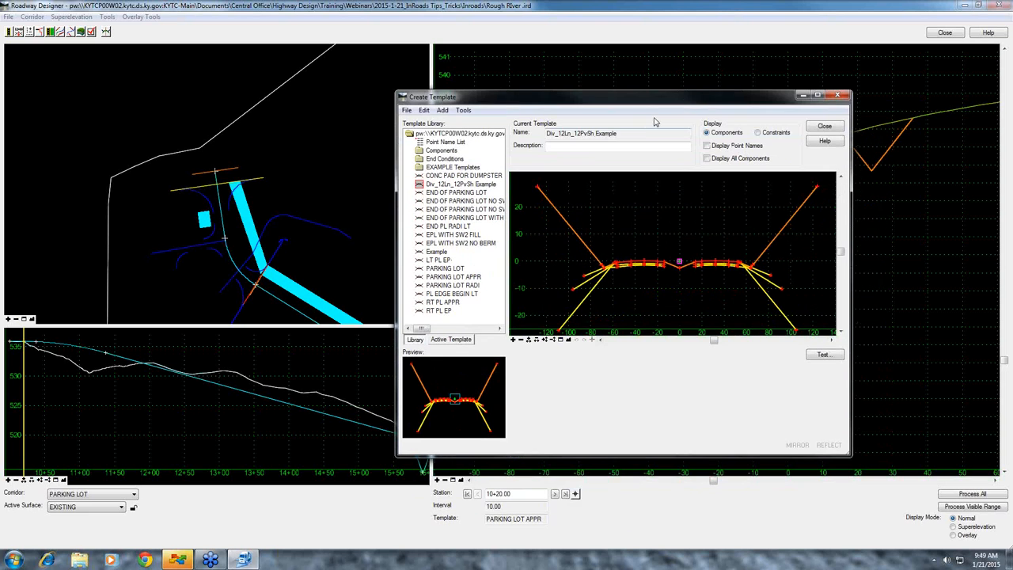
pyautogui.click(819, 96)
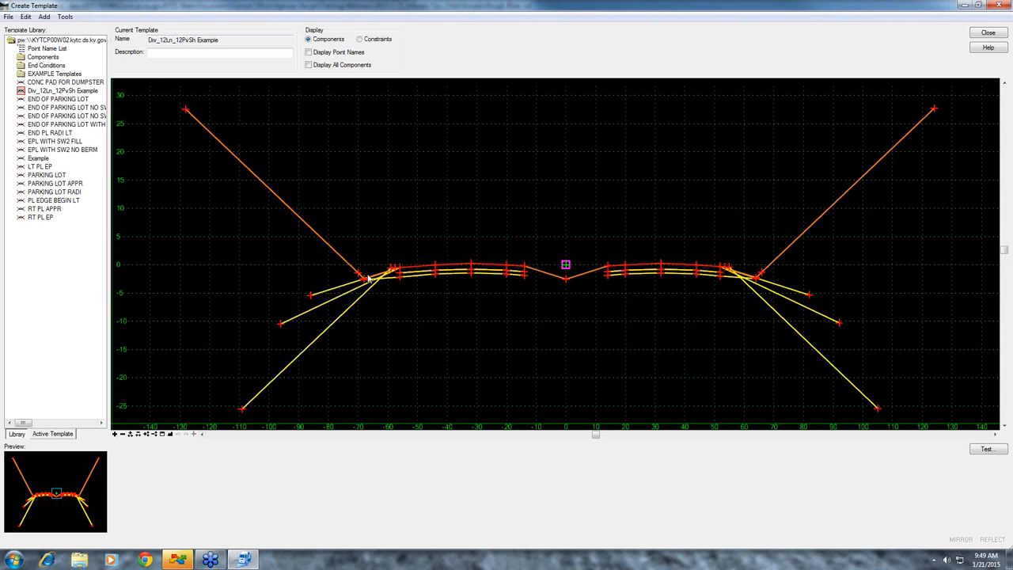
# Open the display settings for the Div_12Ln_12PvSh Example template and load the Typical Sections preference
pyautogui.click(8, 17)
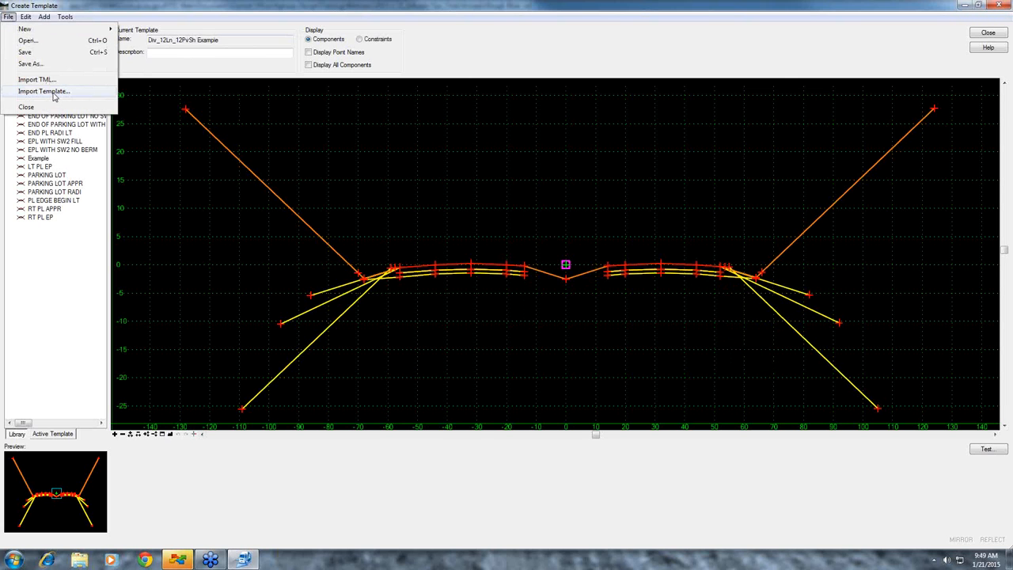
pyautogui.rightClick(219, 148)
pyautogui.rightClick(44, 92)
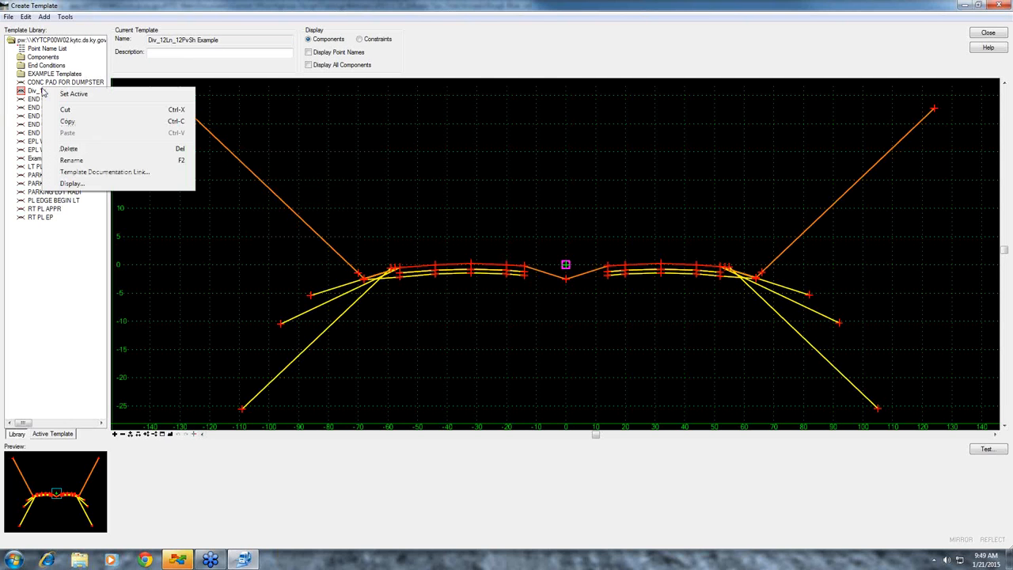
pyautogui.click(80, 185)
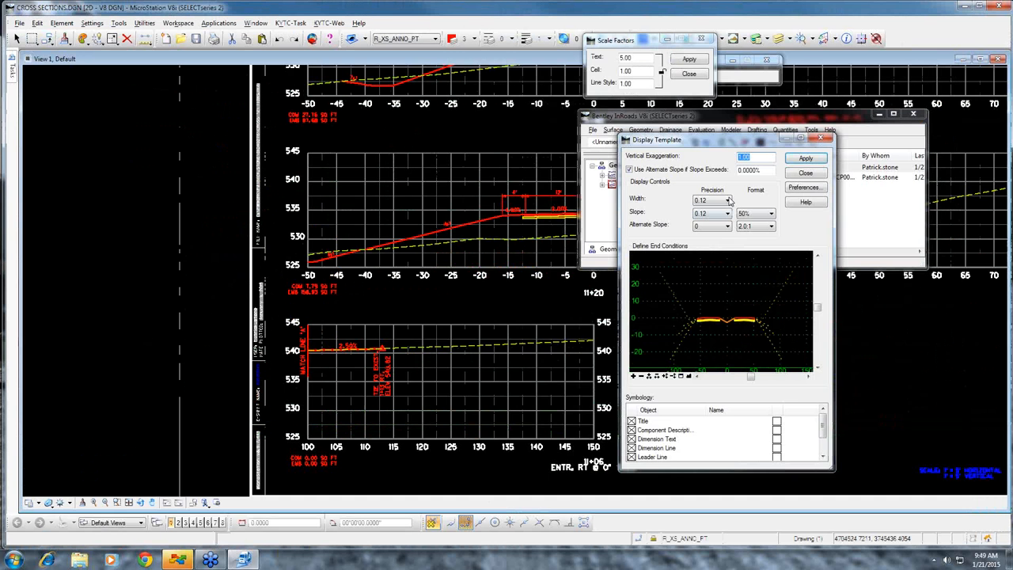
pyautogui.moveTo(662, 134); pyautogui.dragTo(452, 101)
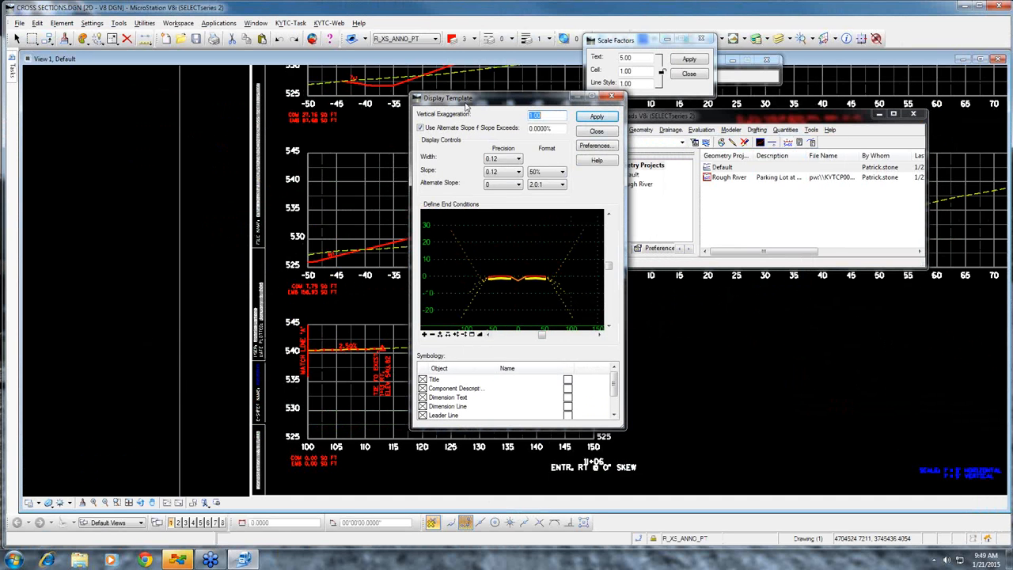
pyautogui.click(596, 146)
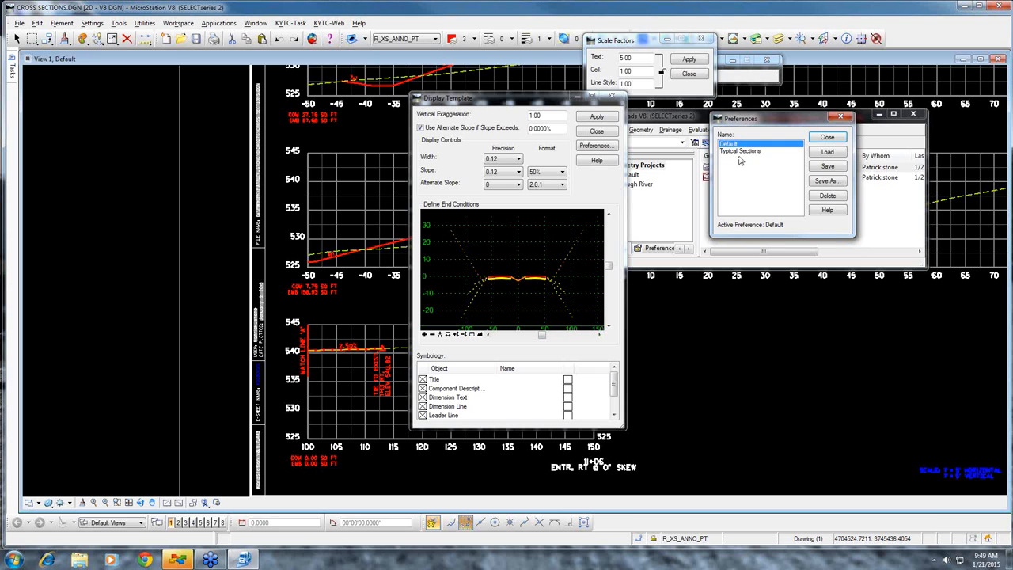
pyautogui.click(741, 151)
pyautogui.click(828, 154)
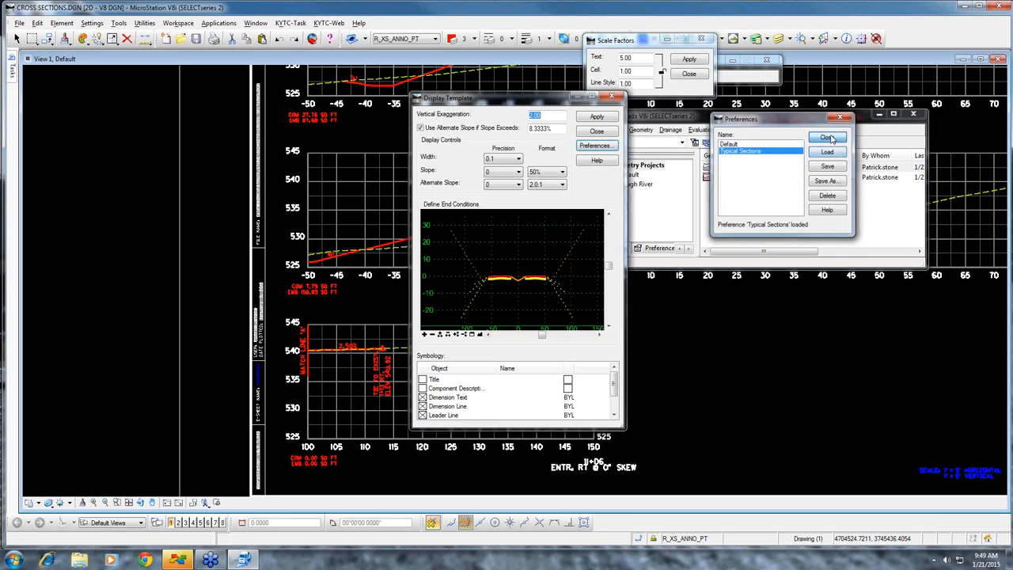
pyautogui.click(828, 138)
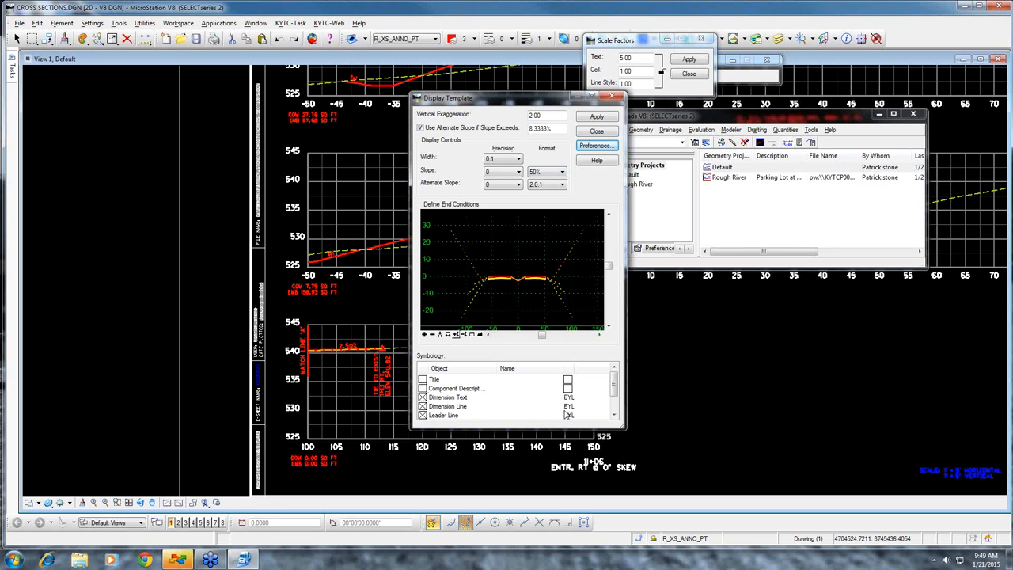
# Review the symbology objects and include the left cut slope in the template's displayed end conditions
pyautogui.click(614, 416)
pyautogui.click(614, 416)
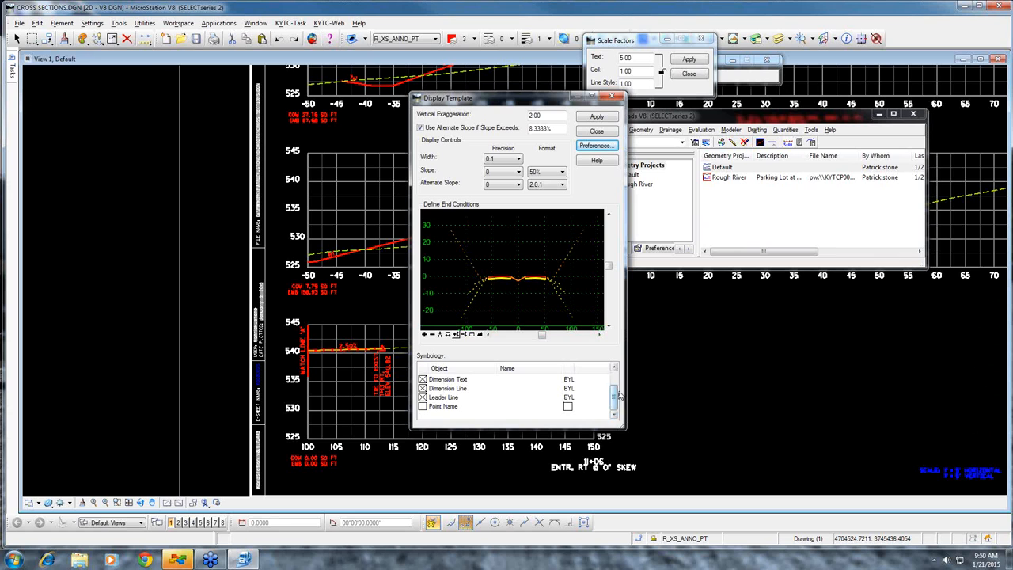
pyautogui.moveTo(614, 396); pyautogui.dragTo(614, 378)
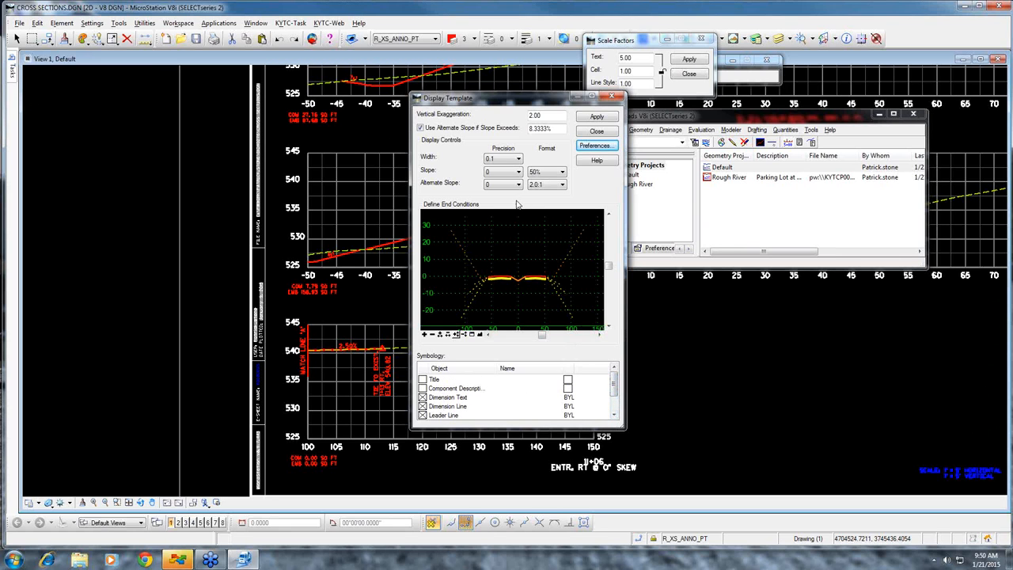
pyautogui.click(473, 269)
# Place the template display in the empty area above the cross section sheets
pyautogui.scroll(-3, 159, 245)
pyautogui.moveTo(146, 232)
pyautogui.mouseDown(button='middle')
pyautogui.moveTo(265, 274)
pyautogui.moveTo(356, 345)
pyautogui.mouseUp(button='middle')
pyautogui.moveTo(309, 230); pyautogui.dragTo(310, 347, button='middle')
pyautogui.moveTo(317, 157); pyautogui.dragTo(324, 298, button='middle')
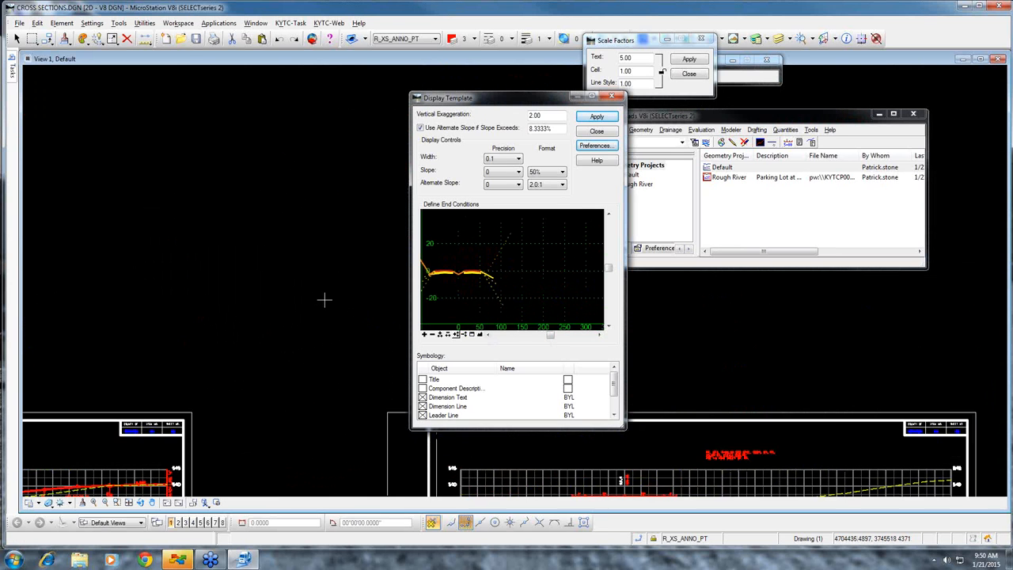
pyautogui.scroll(-2, 324, 298)
pyautogui.moveTo(470, 269); pyautogui.dragTo(567, 279, button='middle')
pyautogui.click(600, 117)
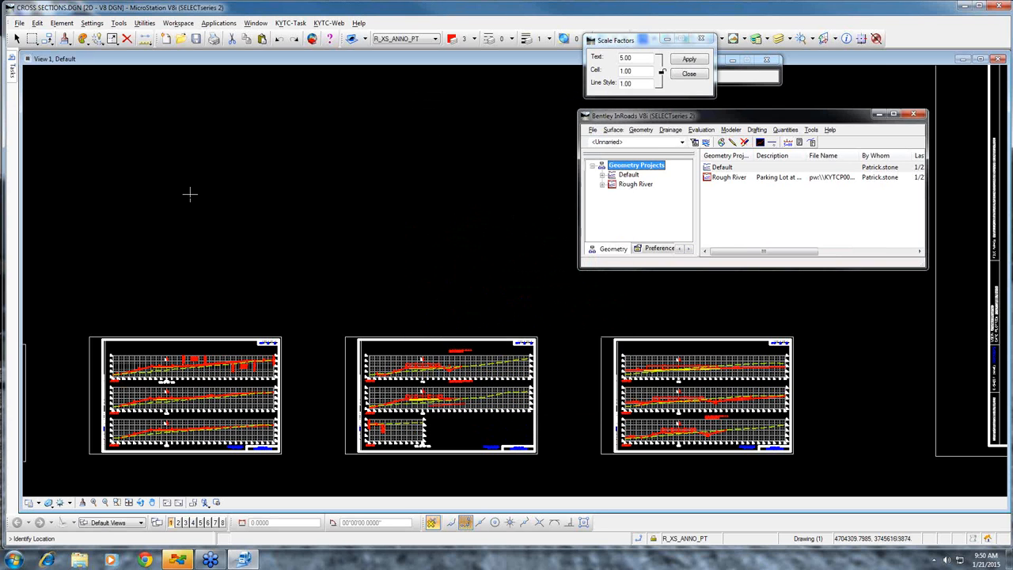
pyautogui.click(190, 193)
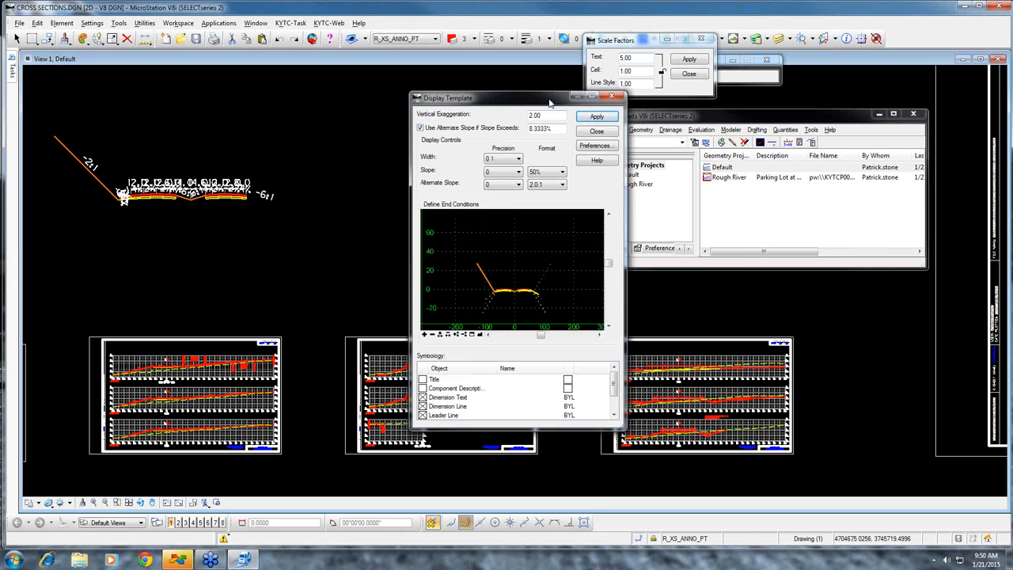
# Set the global text scale factor to 1 and inspect the dimension and slope labels on the placed template
pyautogui.moveTo(549, 101); pyautogui.dragTo(554, 154)
pyautogui.scroll(4, 204, 196)
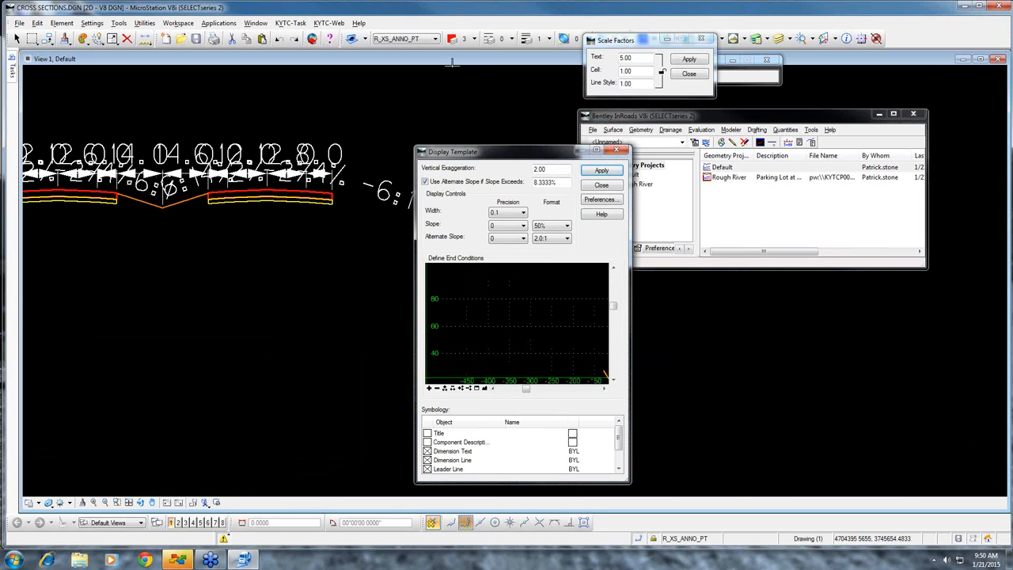
pyautogui.click(638, 60)
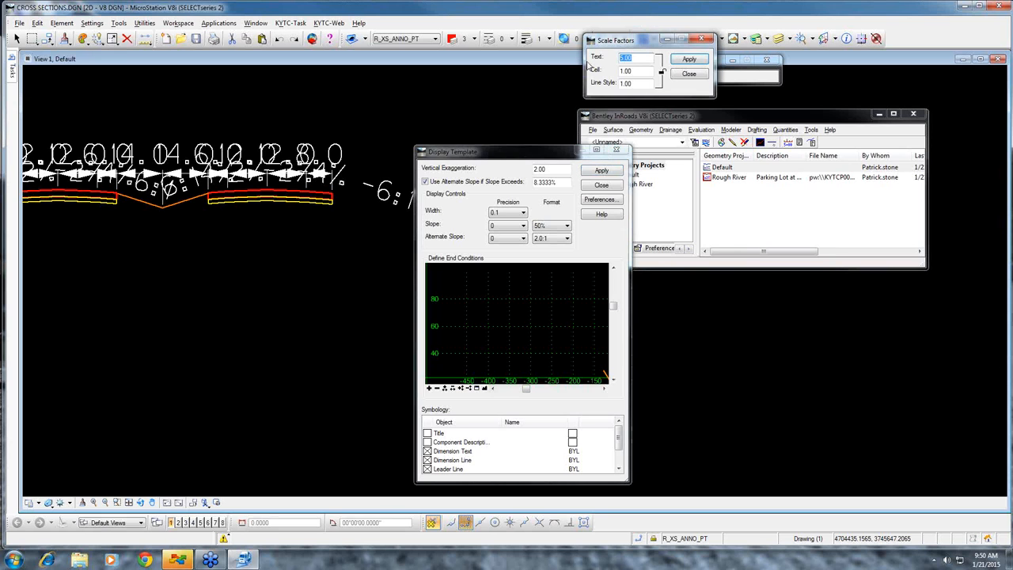
pyautogui.write('1')
pyautogui.press('Tab')
pyautogui.moveTo(203, 203); pyautogui.dragTo(333, 216, button='middle')
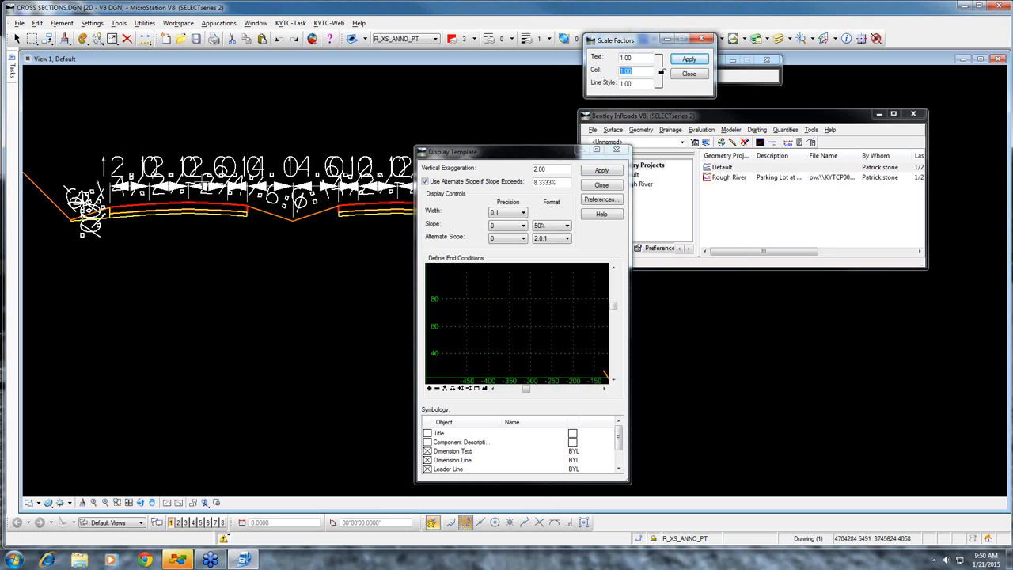
pyautogui.scroll(-3, 237, 188)
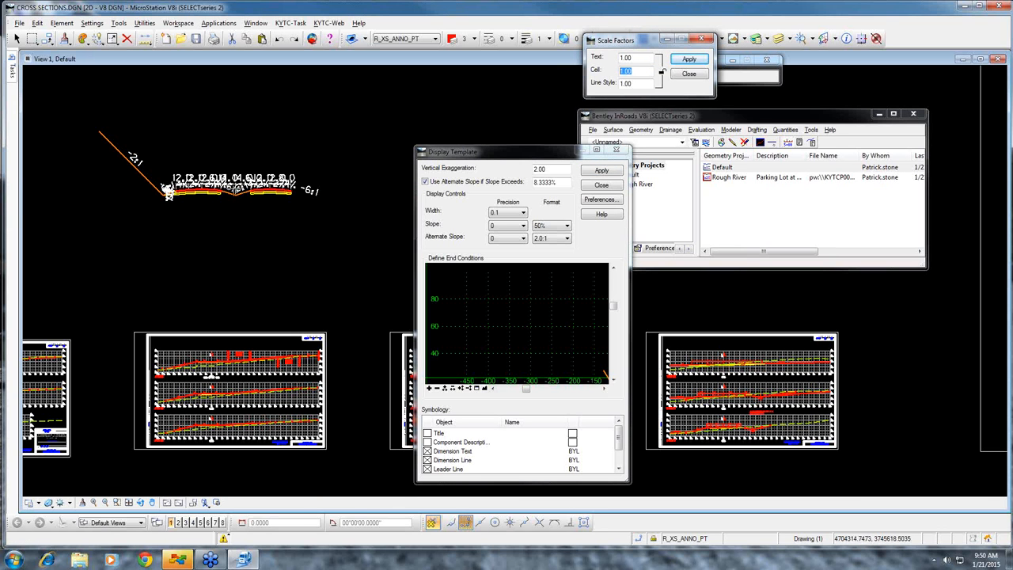
pyautogui.scroll(3, 254, 182)
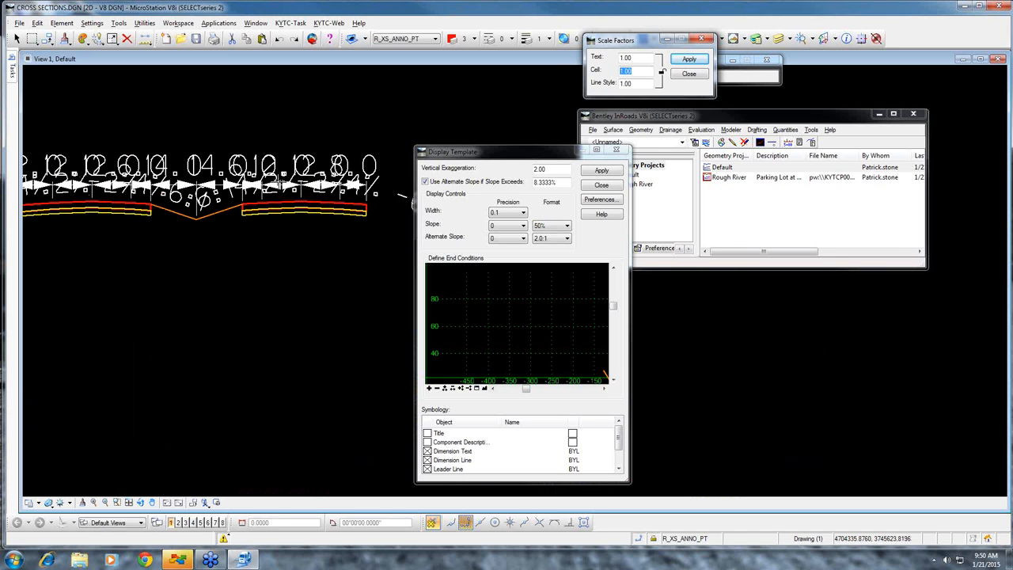
pyautogui.scroll(-2, 333, 166)
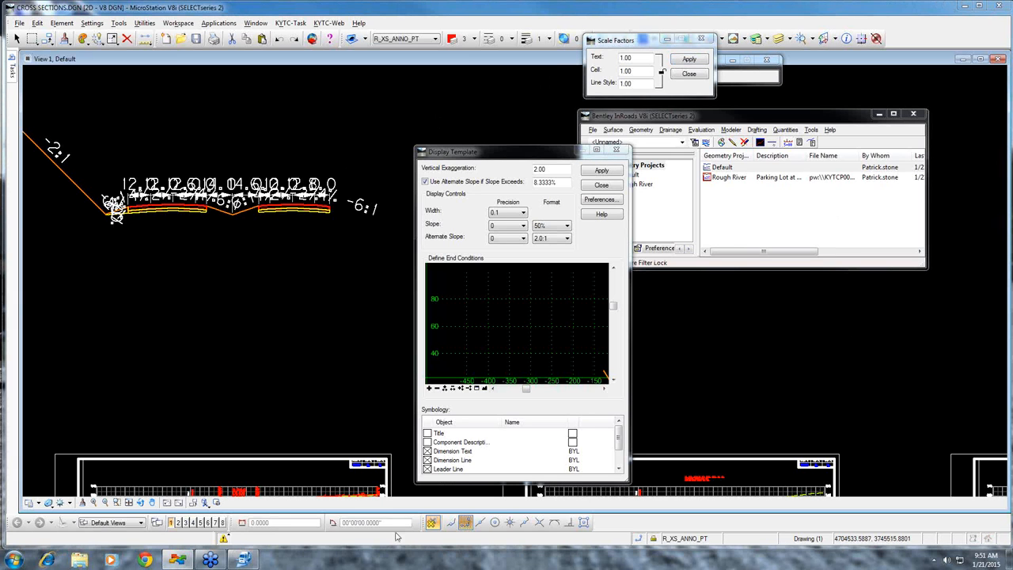
# Close the template display settings, Roadway Designer and the Create Template window
pyautogui.moveTo(215, 560)
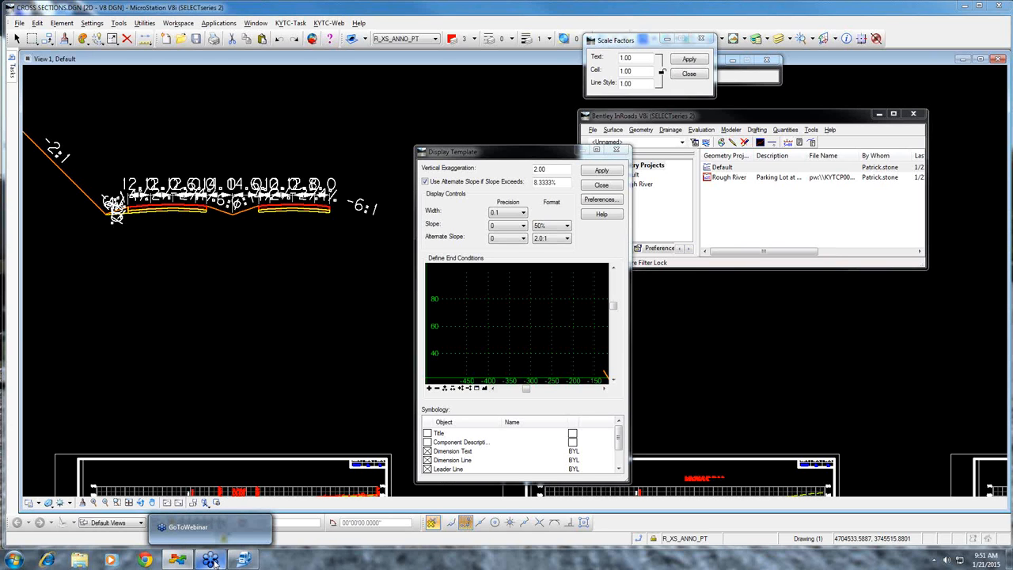
pyautogui.click(609, 185)
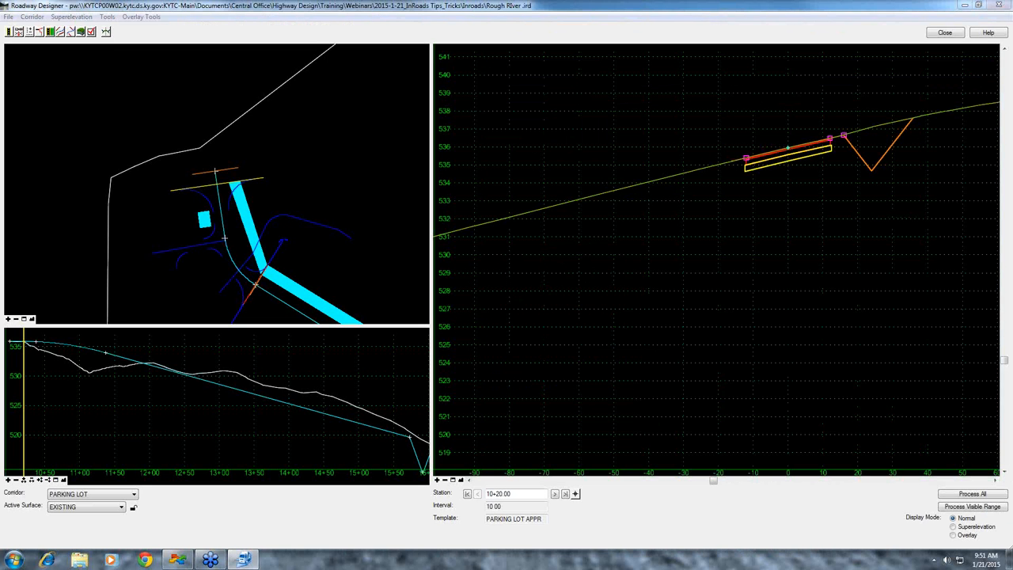
pyautogui.click(947, 33)
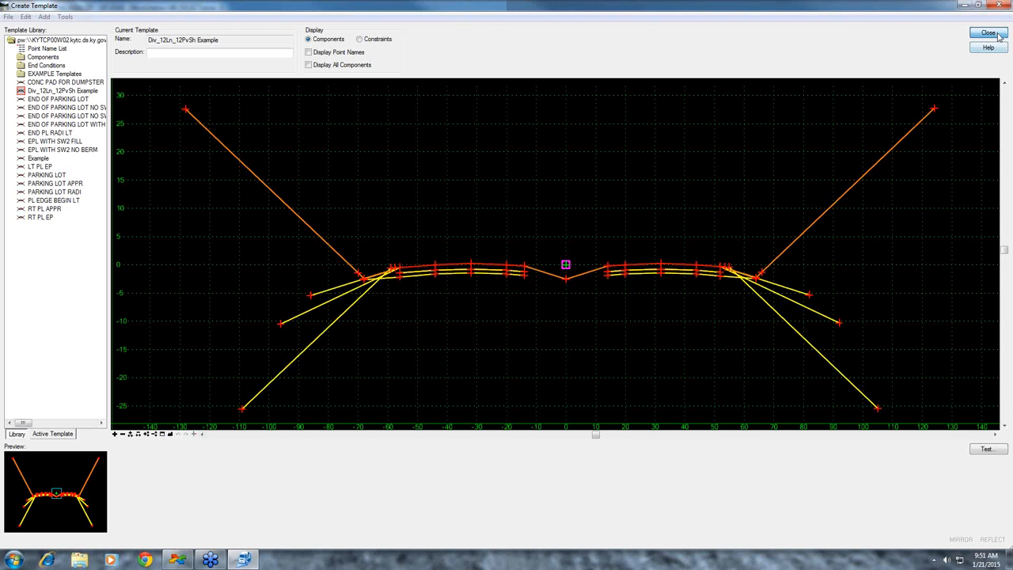
pyautogui.click(995, 38)
pyautogui.scroll(-3, 326, 324)
pyautogui.moveTo(354, 326)
pyautogui.mouseDown(button='middle')
pyautogui.moveTo(380, 292)
pyautogui.moveTo(465, 276)
pyautogui.moveTo(422, 328)
pyautogui.mouseUp(button='middle')
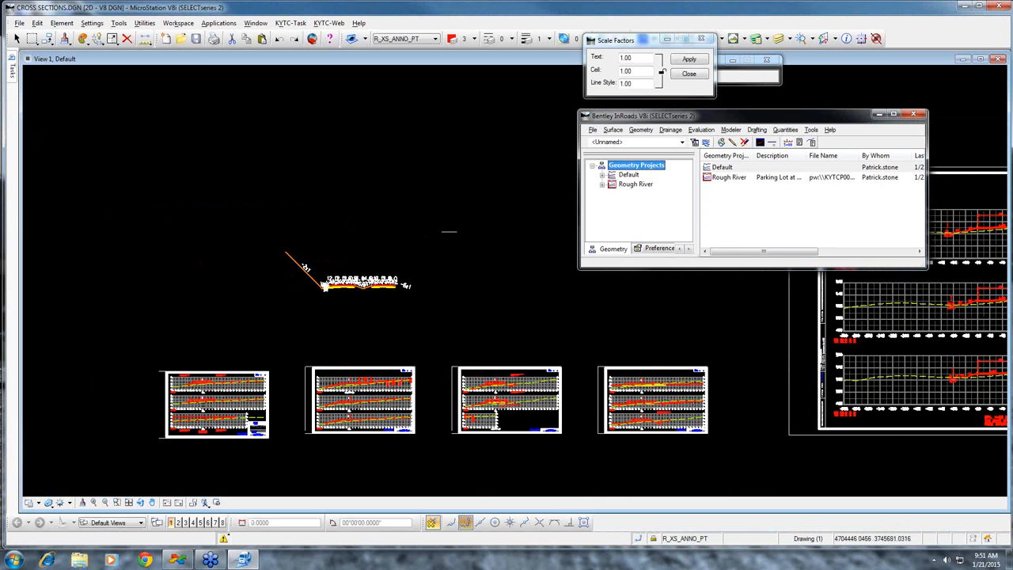
# Open the recent PLAN SHEET.dgn drawing and check in CROSS SECTIONS.DGN
pyautogui.click(19, 22)
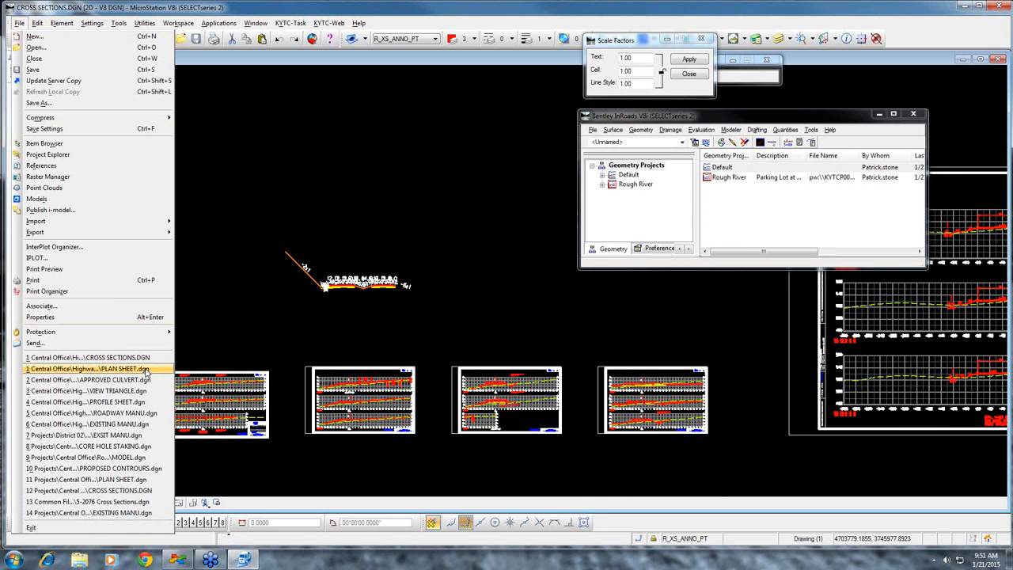
pyautogui.click(147, 372)
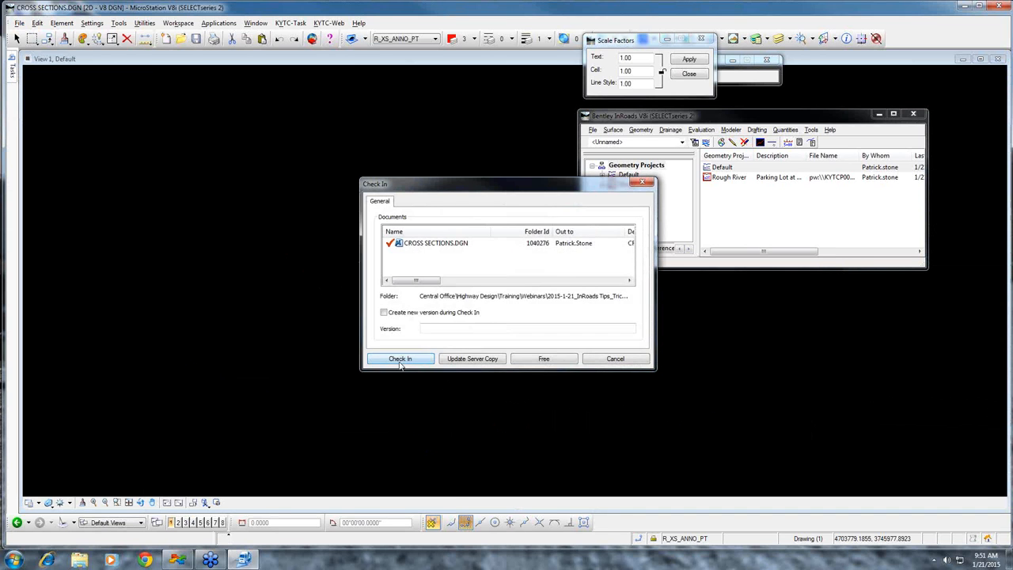
pyautogui.click(399, 358)
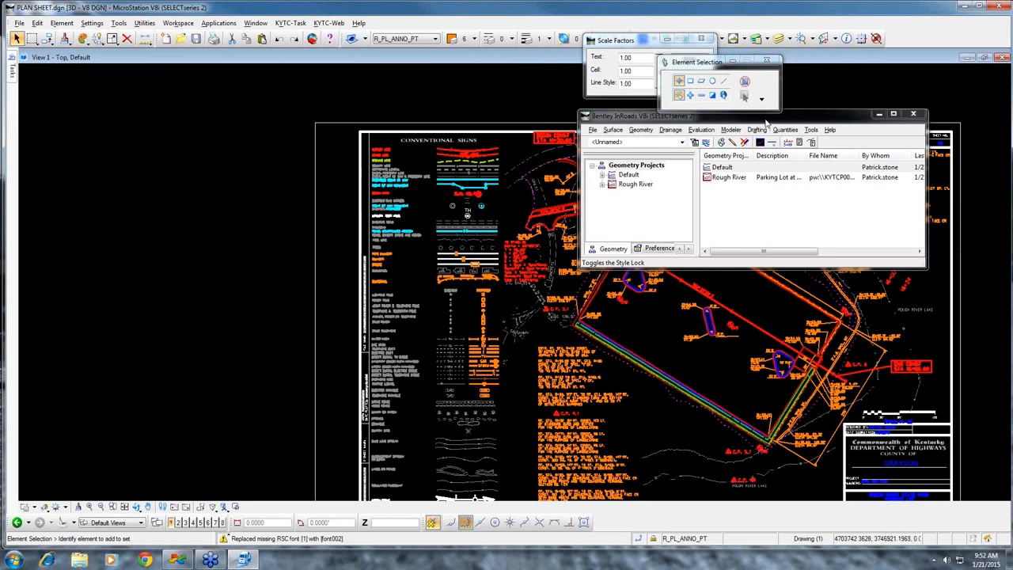
# Start horizontal alignment tracking and read stations and offsets from the Rough River MAINLINE alignment around the parking lot
pyautogui.moveTo(774, 122); pyautogui.dragTo(363, 89)
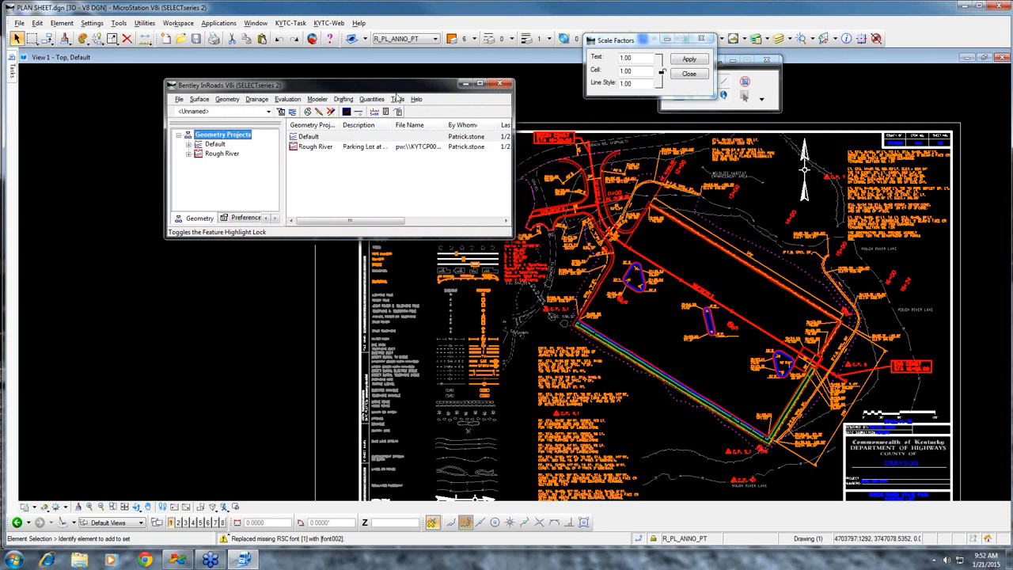
pyautogui.click(397, 99)
pyautogui.moveTo(424, 131)
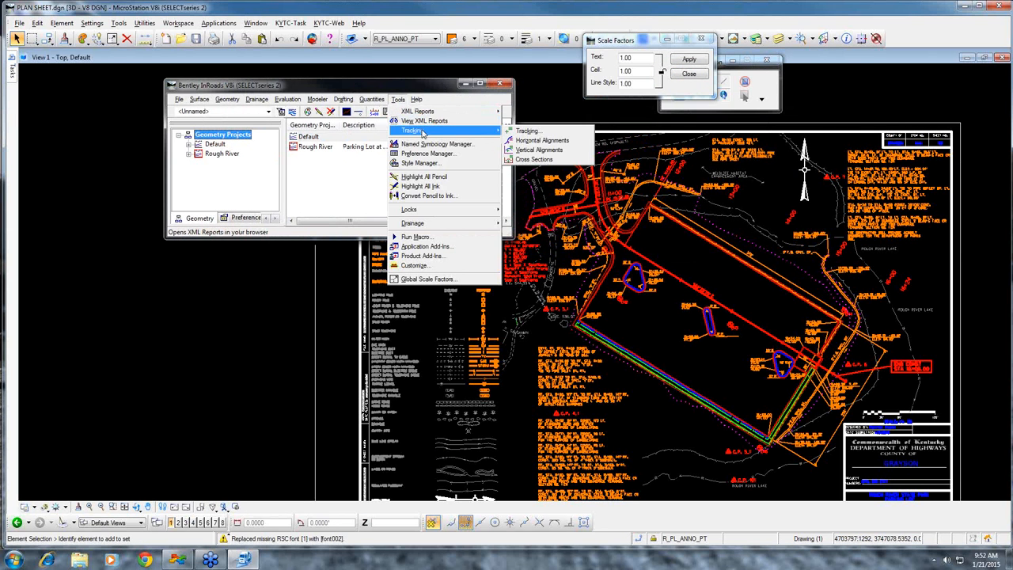
pyautogui.click(569, 141)
pyautogui.click(189, 153)
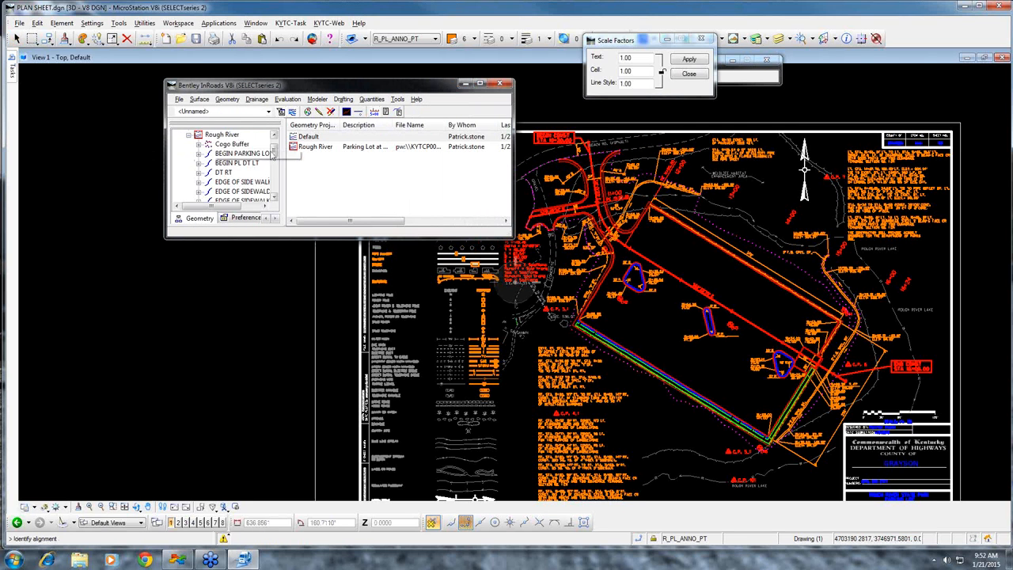
pyautogui.moveTo(273, 154); pyautogui.dragTo(277, 187)
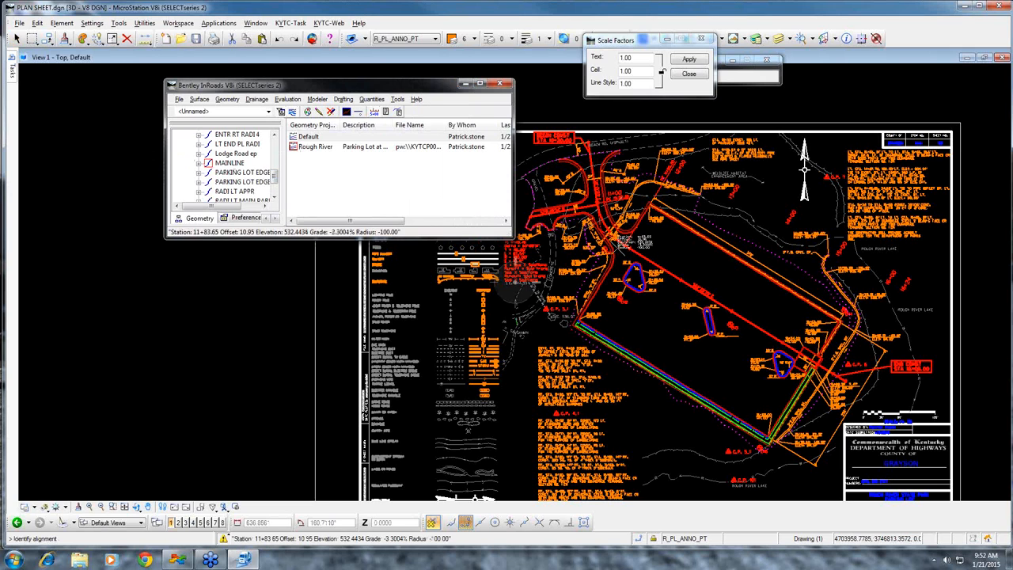
pyautogui.scroll(3, 789, 402)
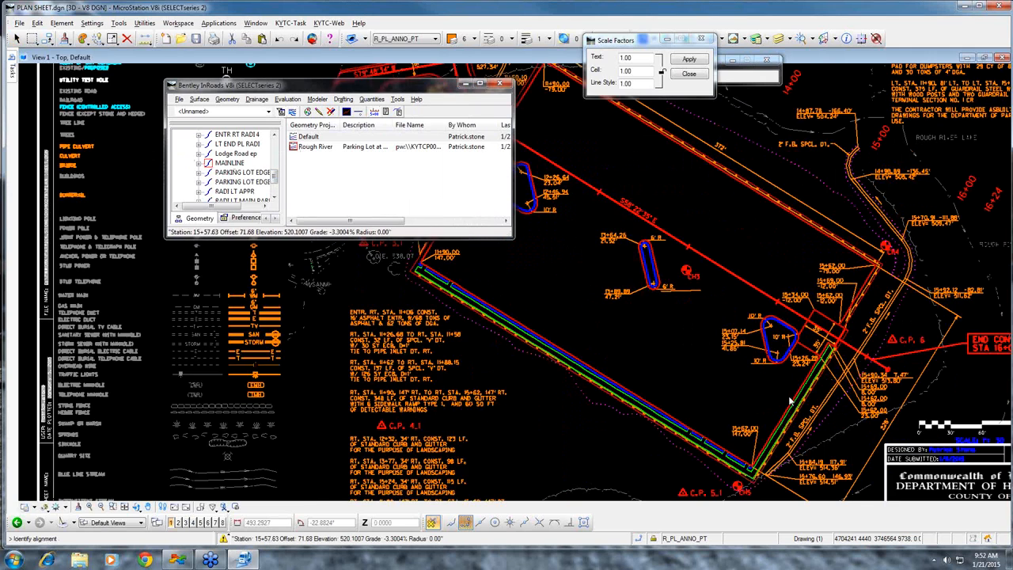
# Inspect the tracked station and offset text beside the 2' F.B. special ditch and end alignment tracking
pyautogui.scroll(5, 555, 412)
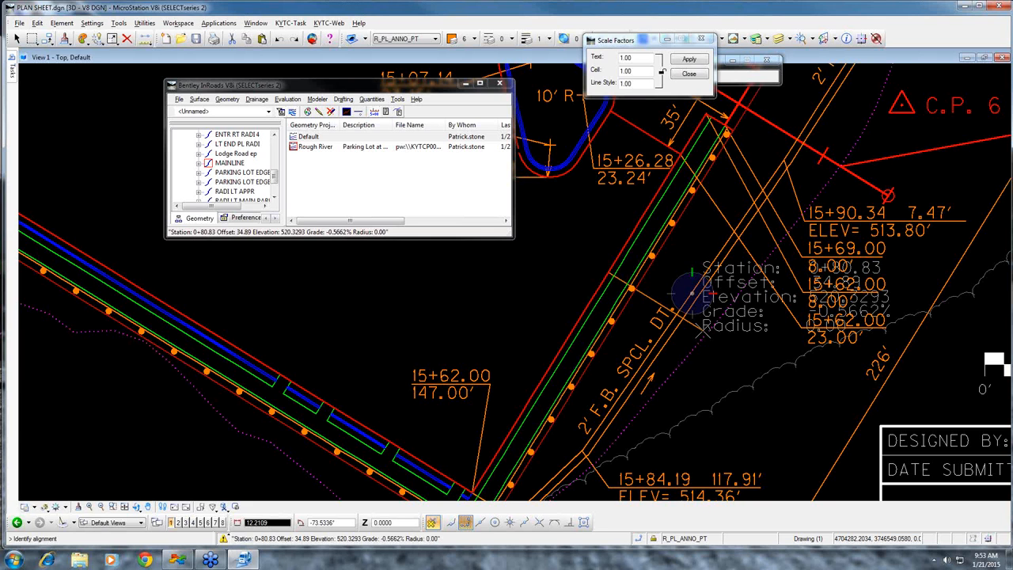
pyautogui.press('Escape')
pyautogui.press('Escape')
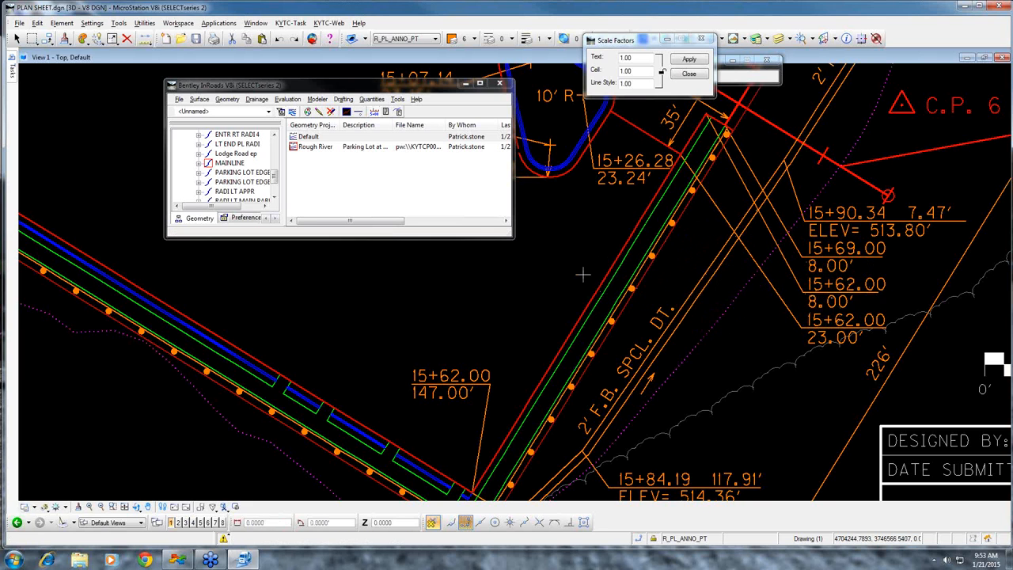
# Query the active text size with the key-in TX= and set it to 1 with TX=1
pyautogui.press('Return')
pyautogui.write('TX=')
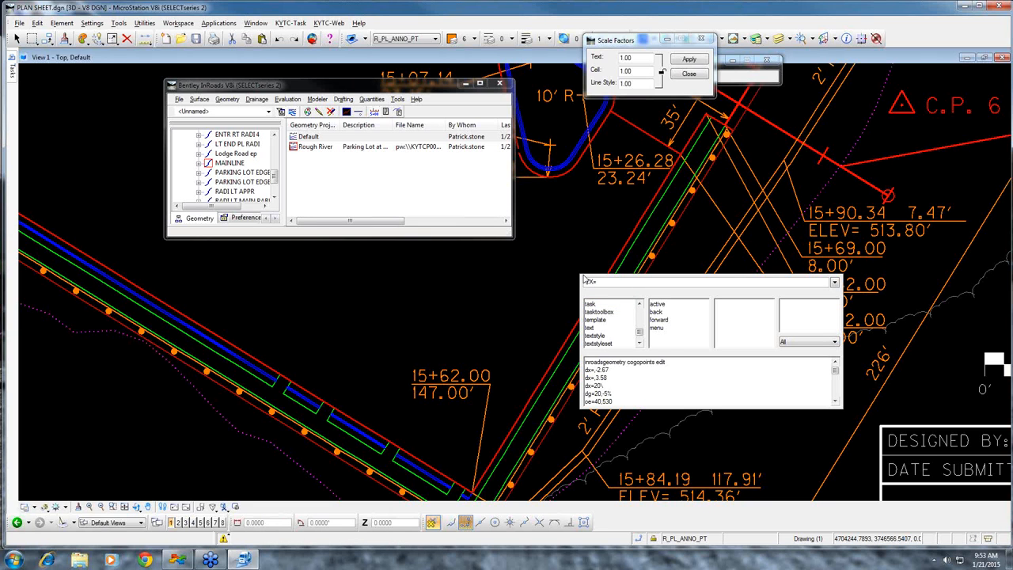
pyautogui.press('Return')
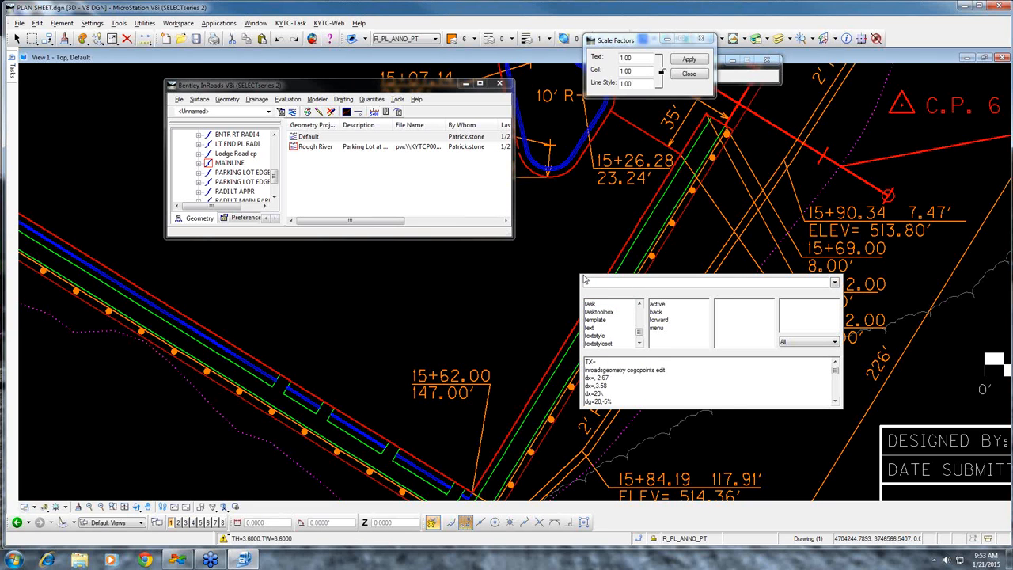
pyautogui.write('TX=1')
pyautogui.press('Return')
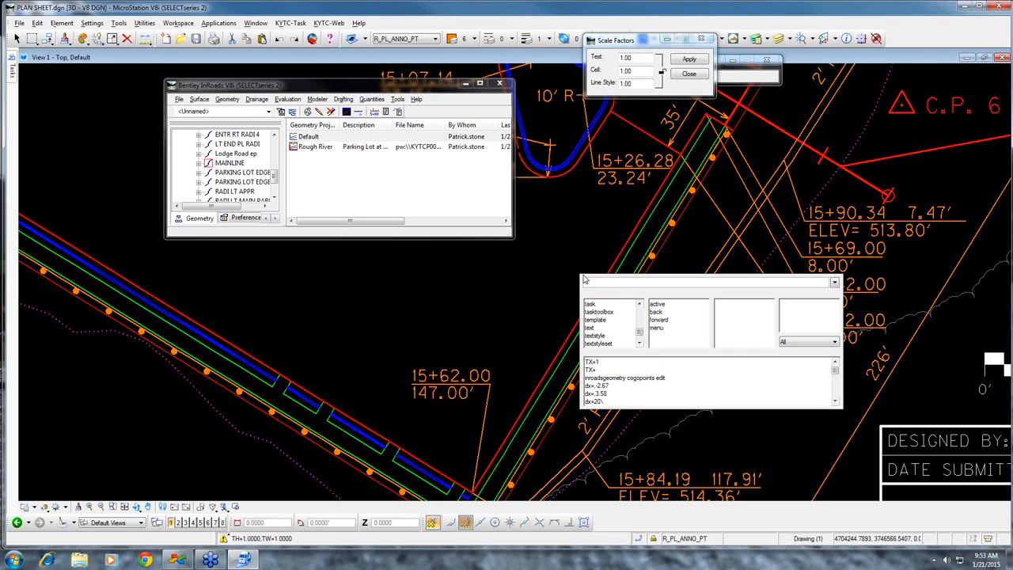
# Restart horizontal alignment tracking, examine the cursor readout's text size inside the parking lot, and end tracking
pyautogui.click(394, 99)
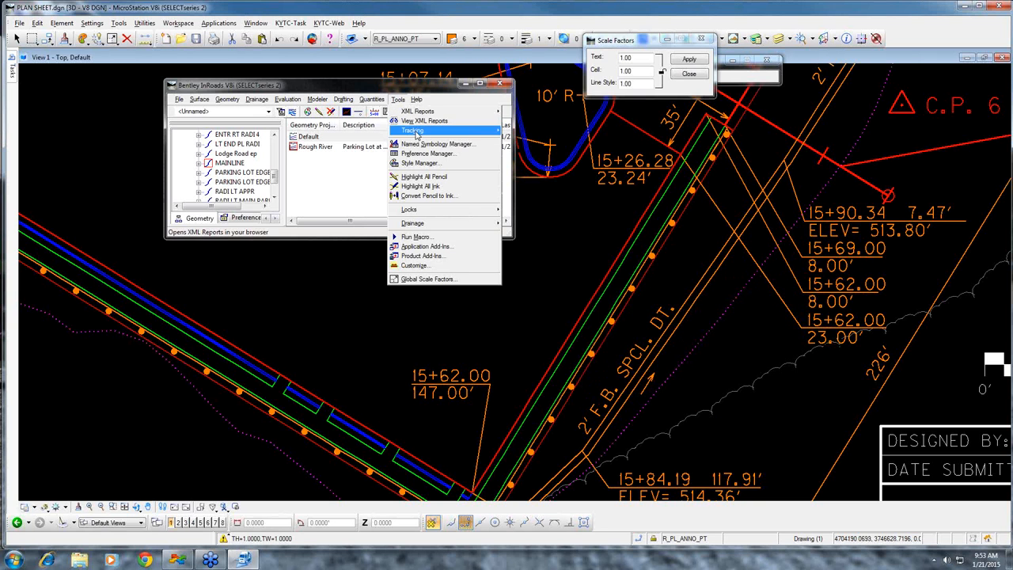
pyautogui.moveTo(443, 130)
pyautogui.click(539, 141)
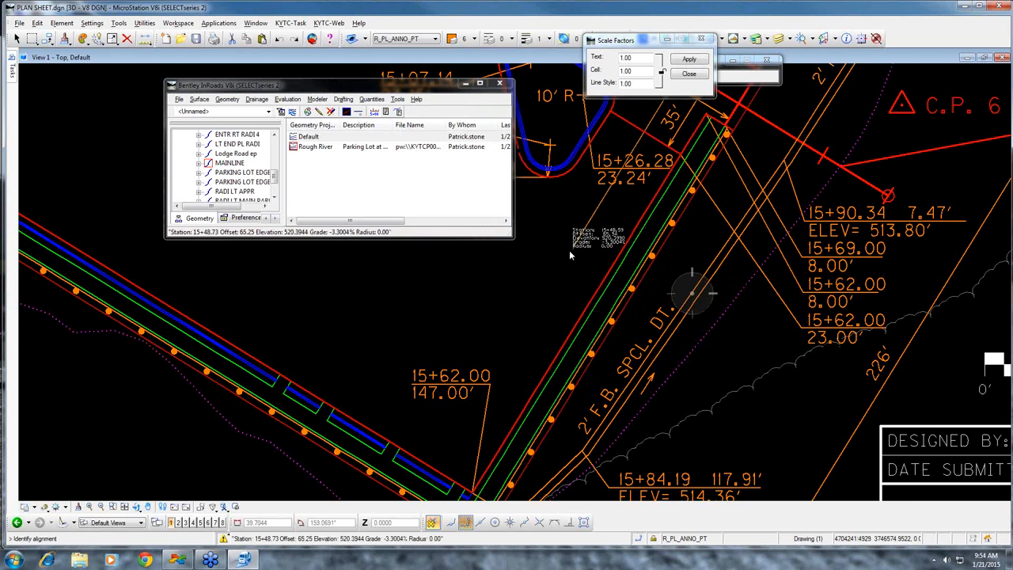
pyautogui.scroll(5, 569, 250)
pyautogui.scroll(-6, 566, 244)
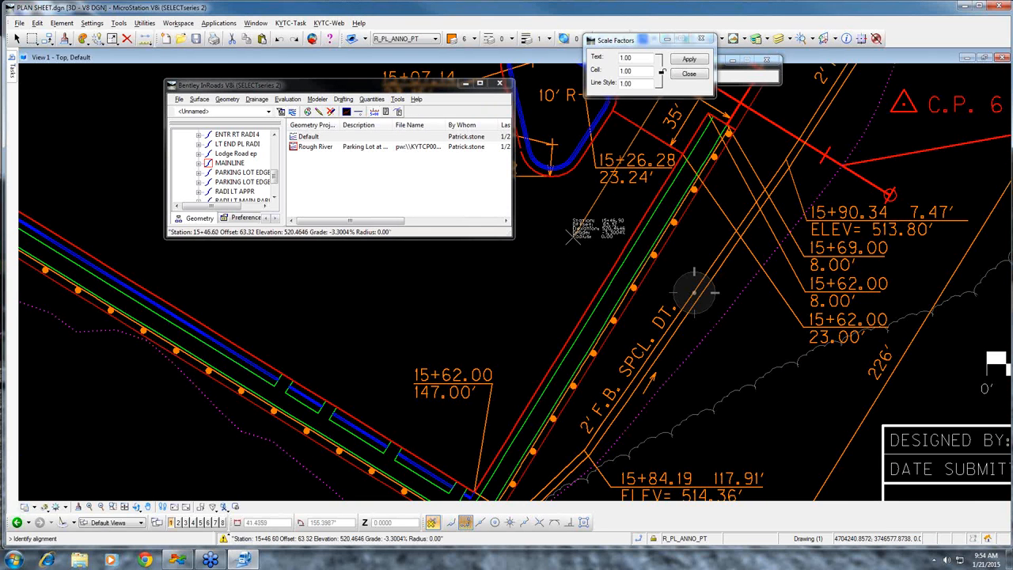
pyautogui.rightClick(573, 235)
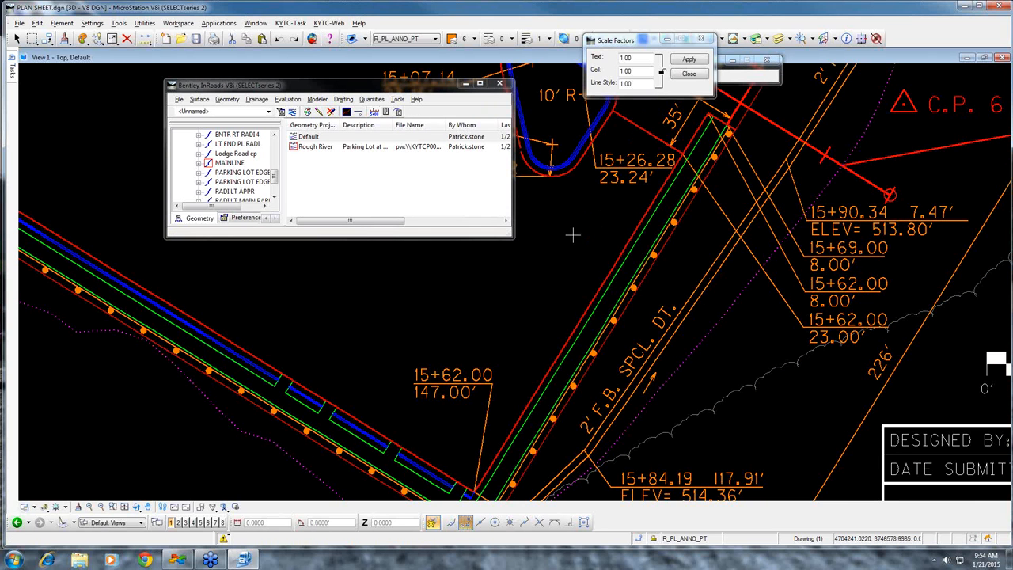